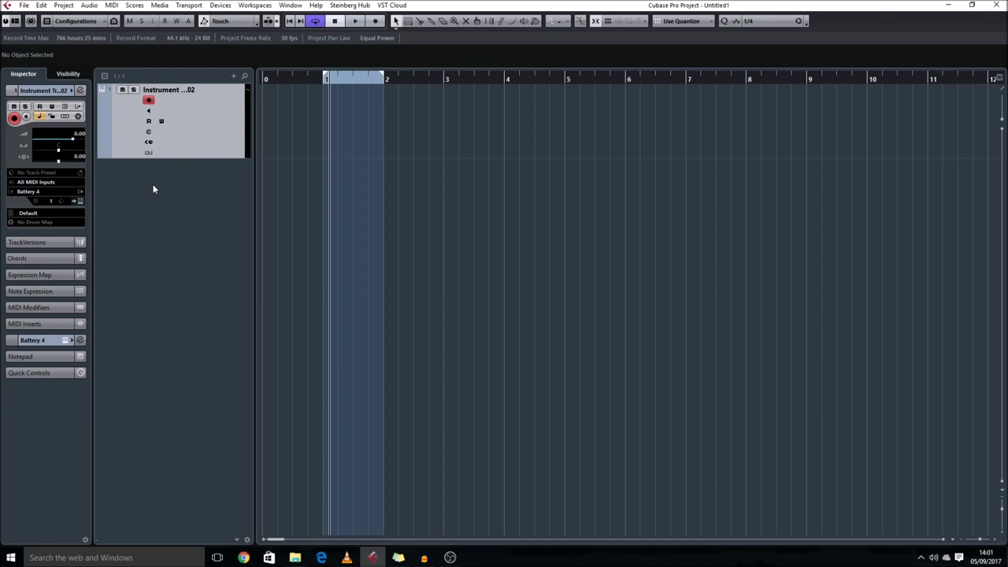
Step: Open the Stereo Out channel settings from the mixer and load the FabFilter Pro-L and SPAN inserts
key(F3)
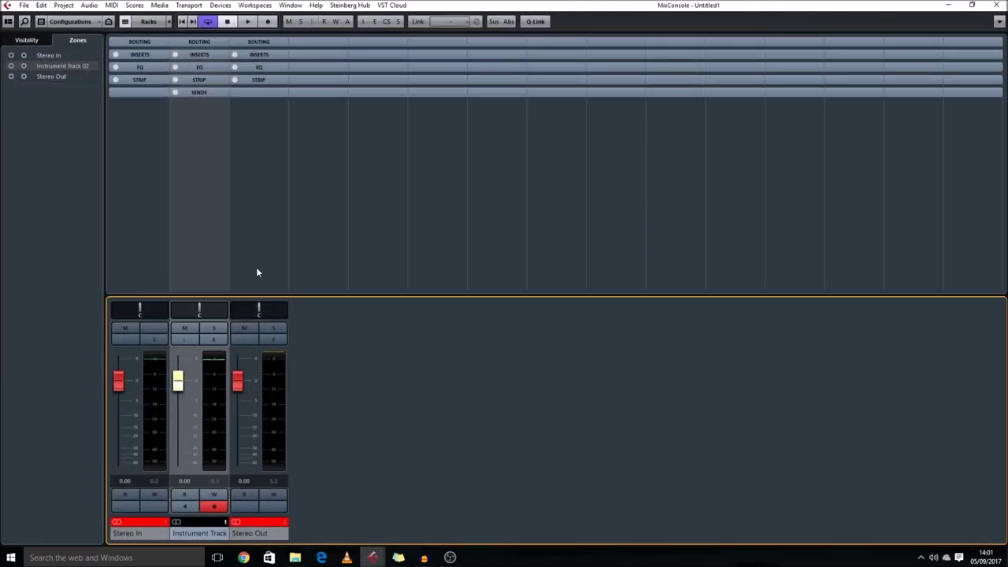
click(273, 340)
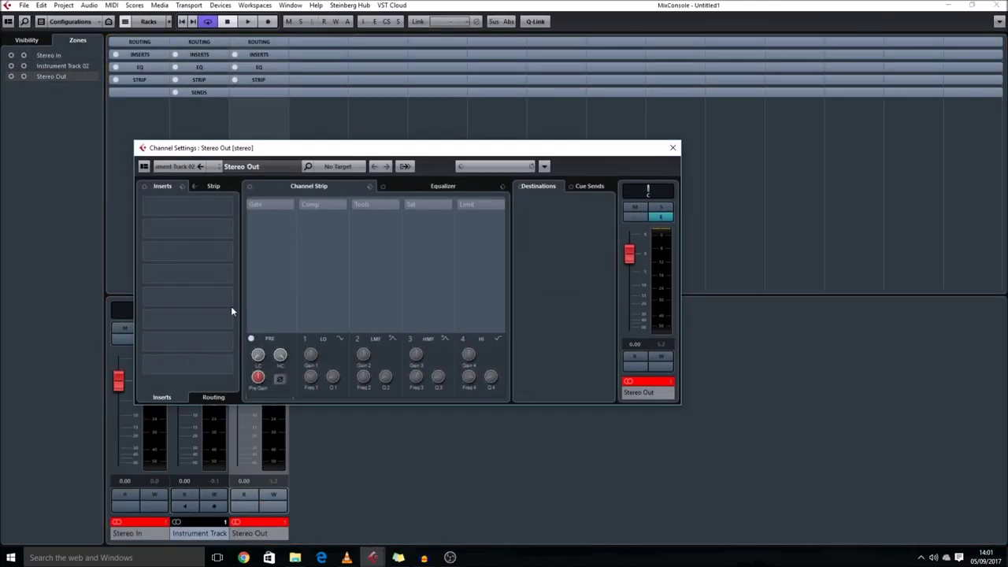
click(183, 187)
click(242, 214)
double_click(438, 266)
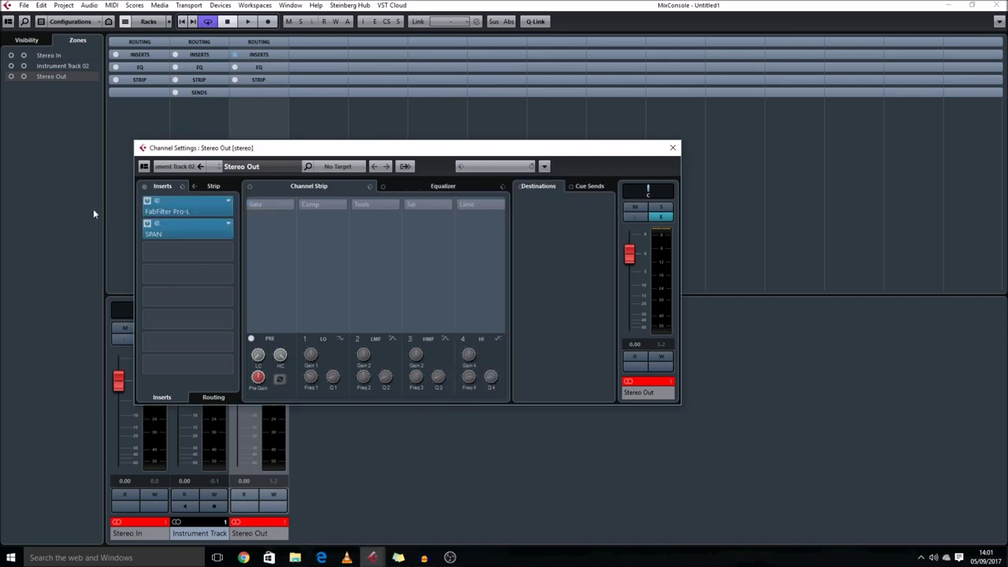
Step: Open the FabFilter Pro-L limiter on the Stereo Out channel and save the project as "Massive Stab patch"
click(187, 208)
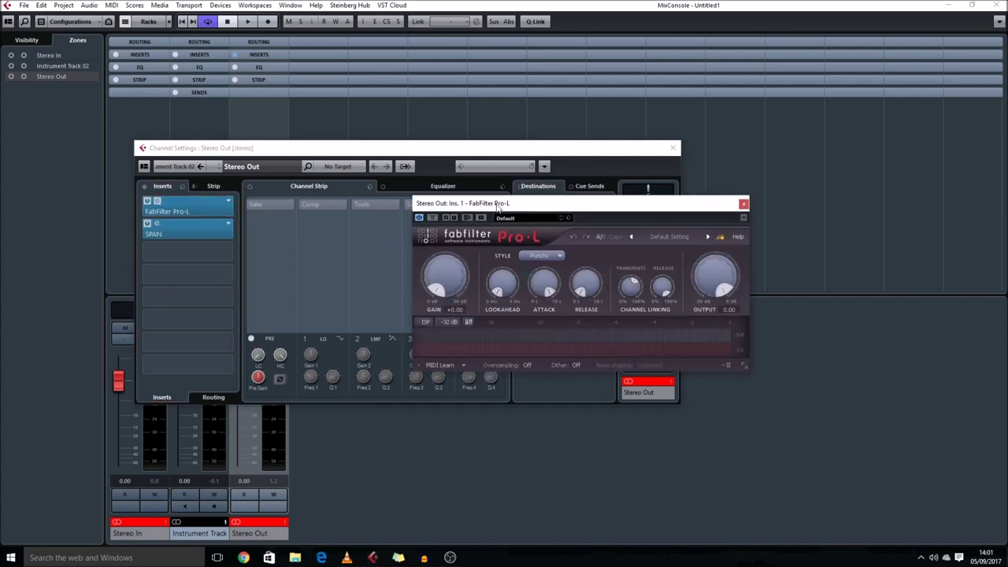
drag(498, 207, 232, 133)
key(ctrl+shift+s)
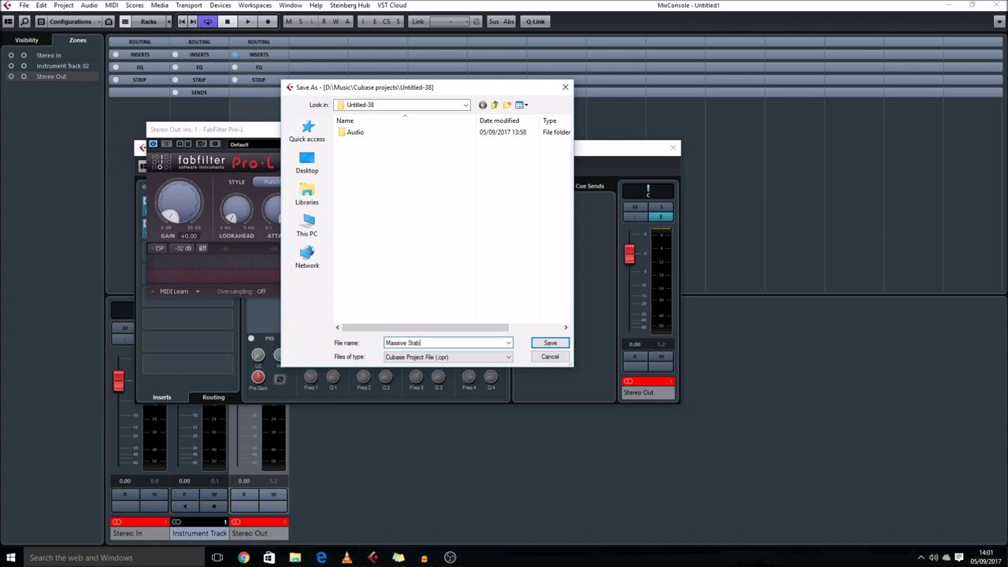
key(Return)
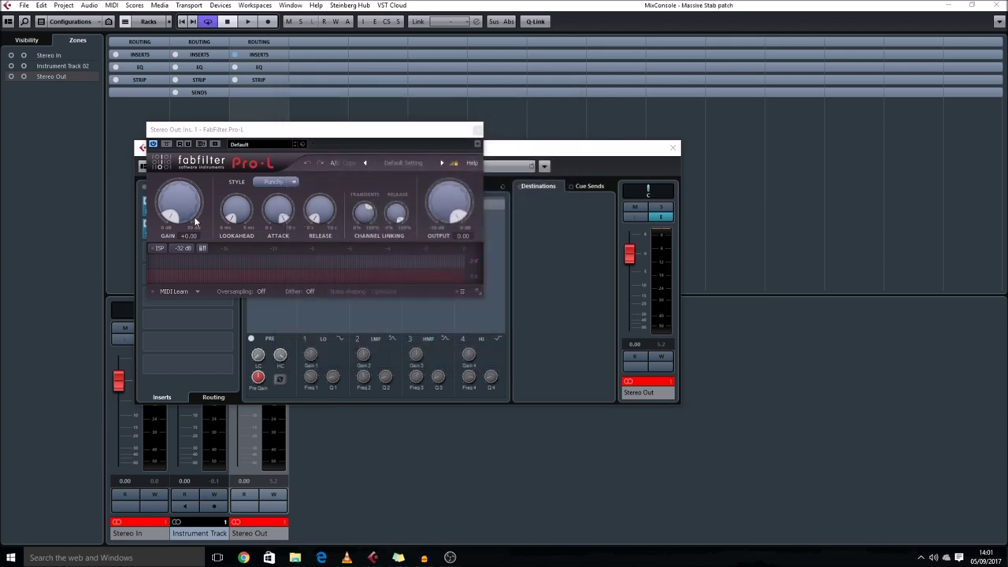
Step: Set the Pro-L attack to 10000 ms and adjust its release, closing the limiter, channel settings and mixer
click(234, 224)
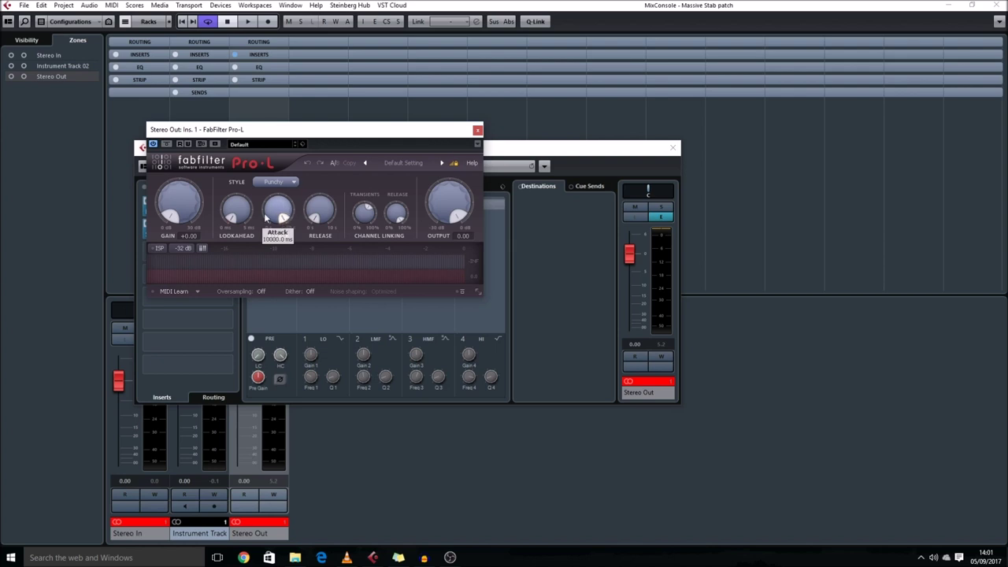
drag(253, 131, 218, 165)
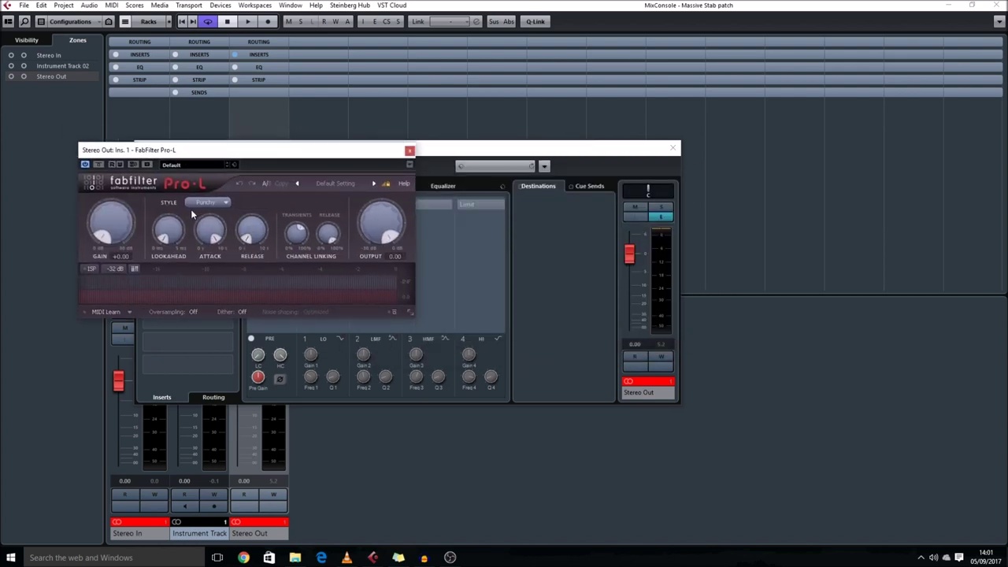
mouse_move(217, 240)
drag(251, 236, 290, 284)
click(409, 151)
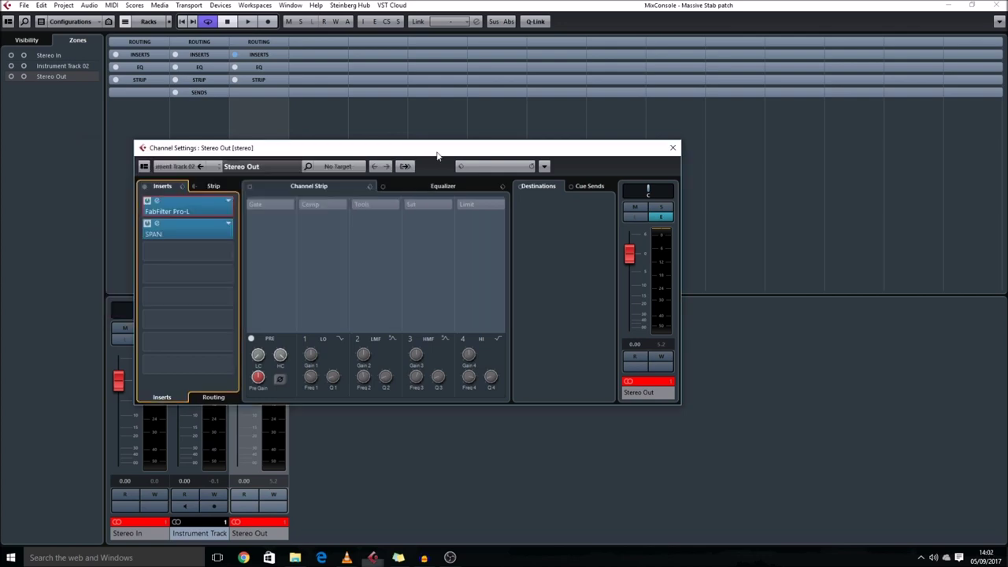
click(673, 147)
key(F3)
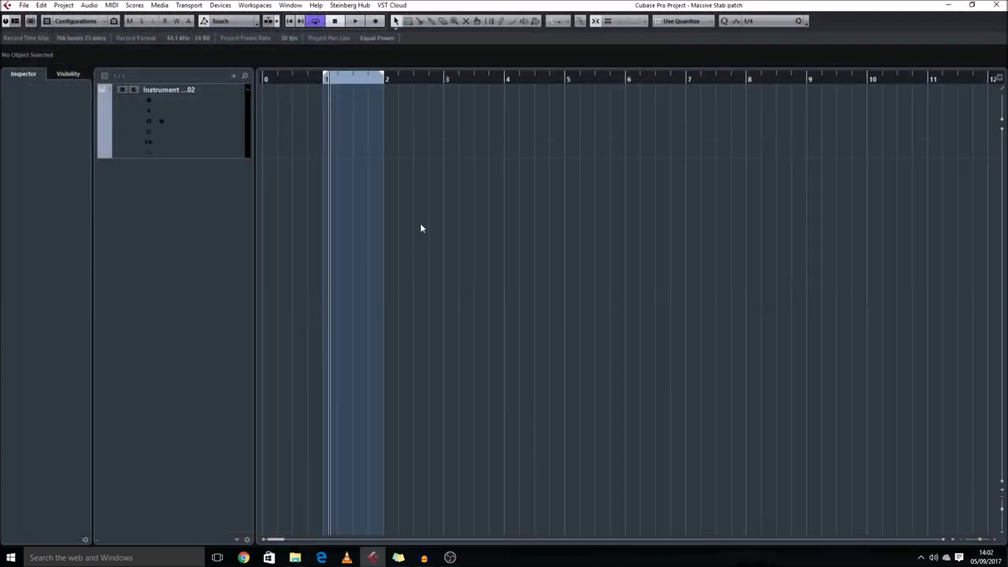
Step: Add a new instrument track and load Massive as its instrument
key(ctrl+i)
key(Return)
click(61, 195)
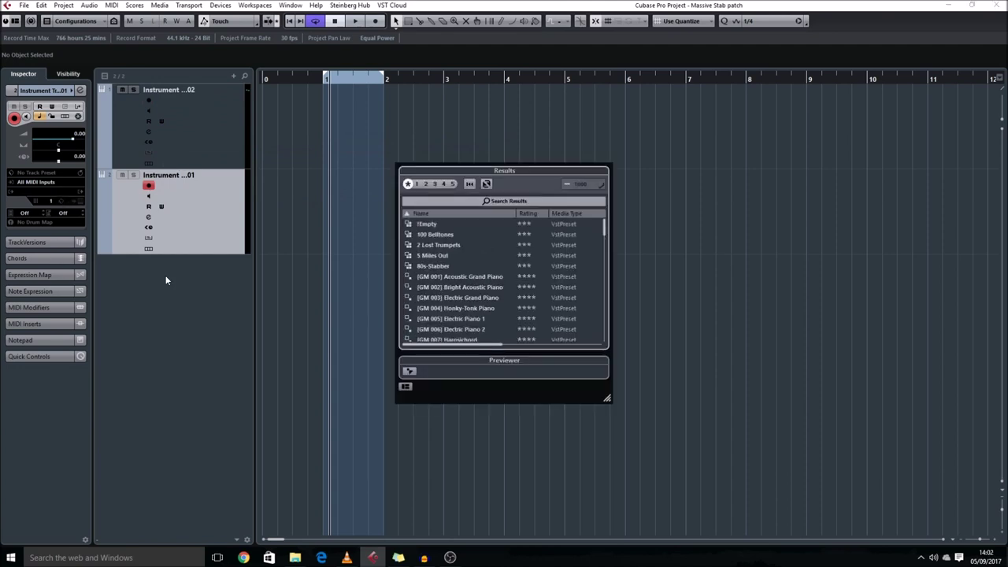
click(366, 221)
click(21, 191)
click(33, 280)
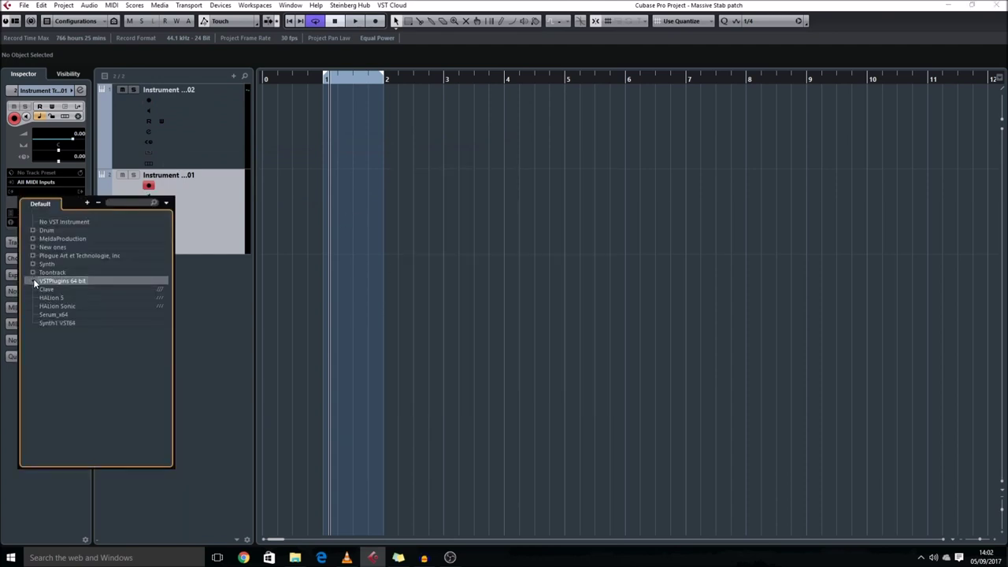
click(82, 357)
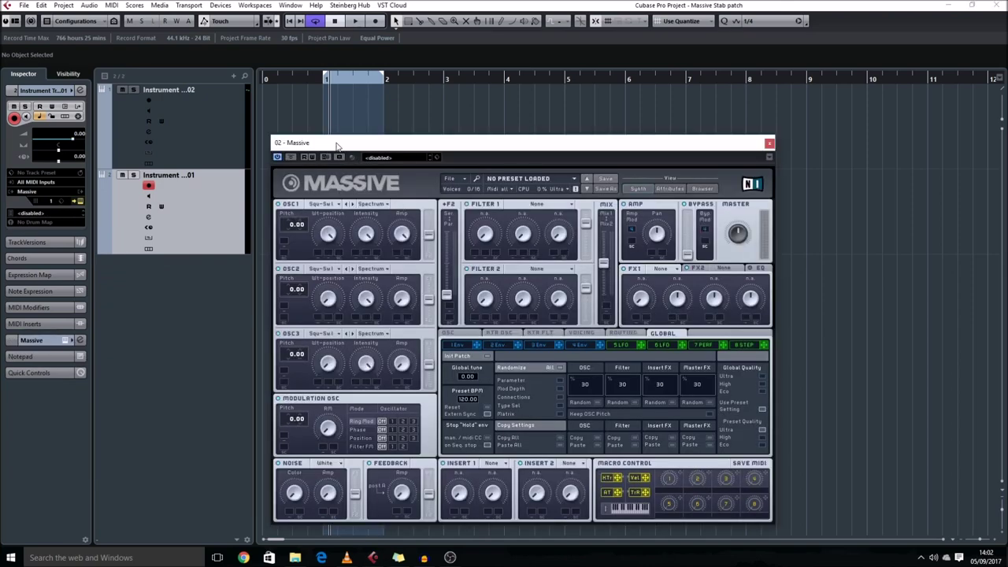
drag(336, 146, 653, 204)
drag(336, 209, 389, 210)
Step: Create a one-bar part at bar 1 on the Massive track and draw an F2 note spanning it
scroll(403, 280, up, 4)
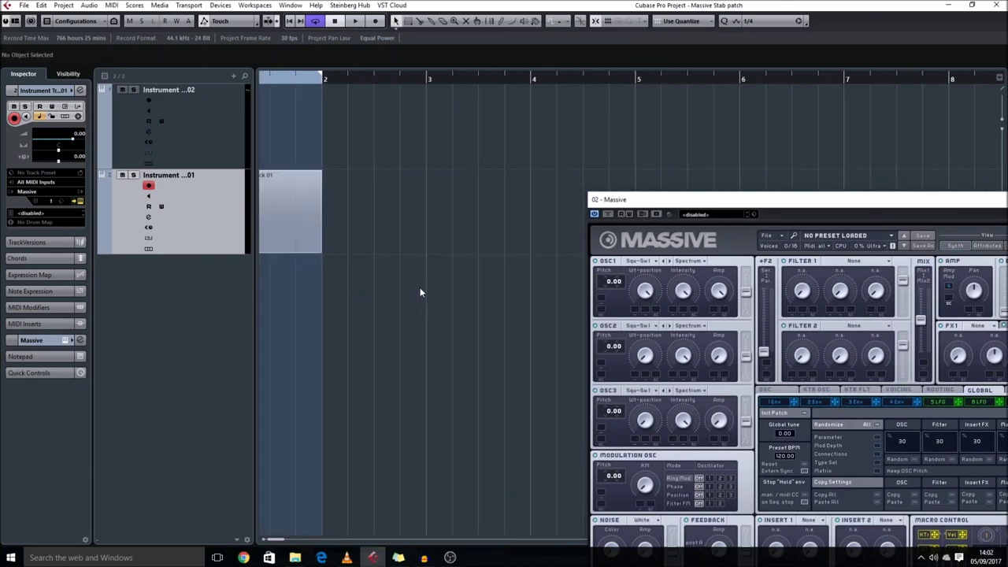
scroll(342, 289, up, 2)
double_click(407, 243)
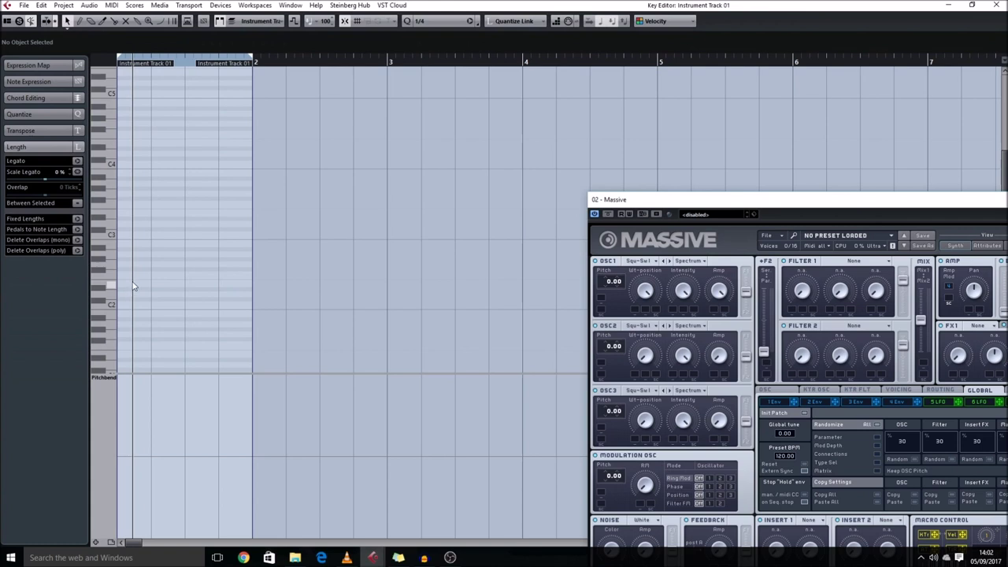
mouse_move(128, 274)
mouse_down()
mouse_move(210, 270)
mouse_move(243, 308)
mouse_up()
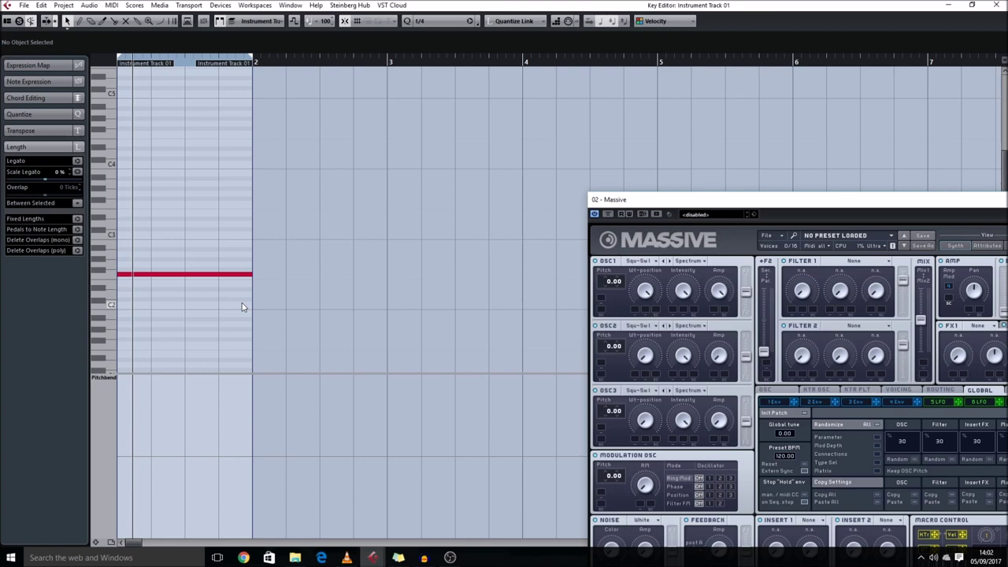
key(h)
key(h)
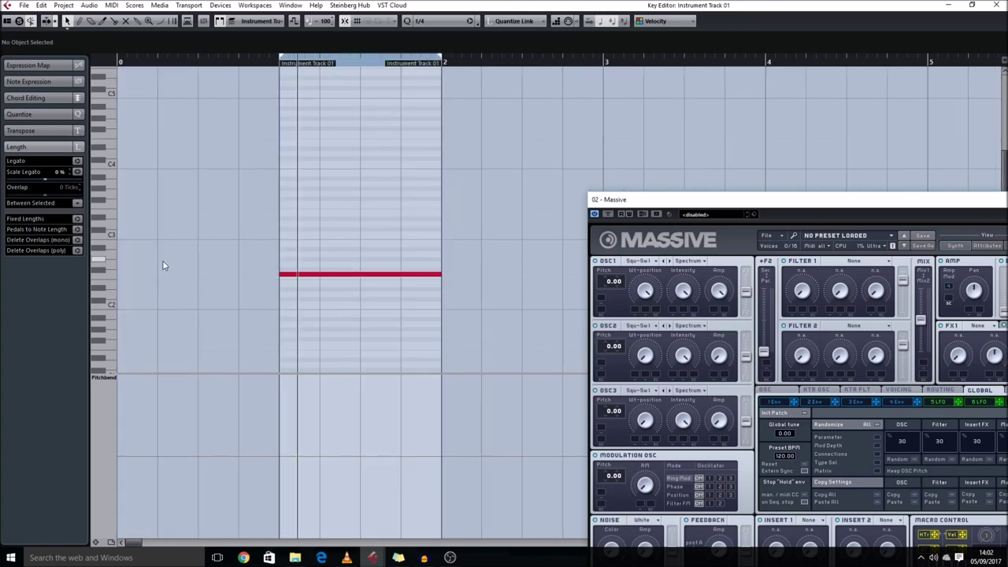
key(Return)
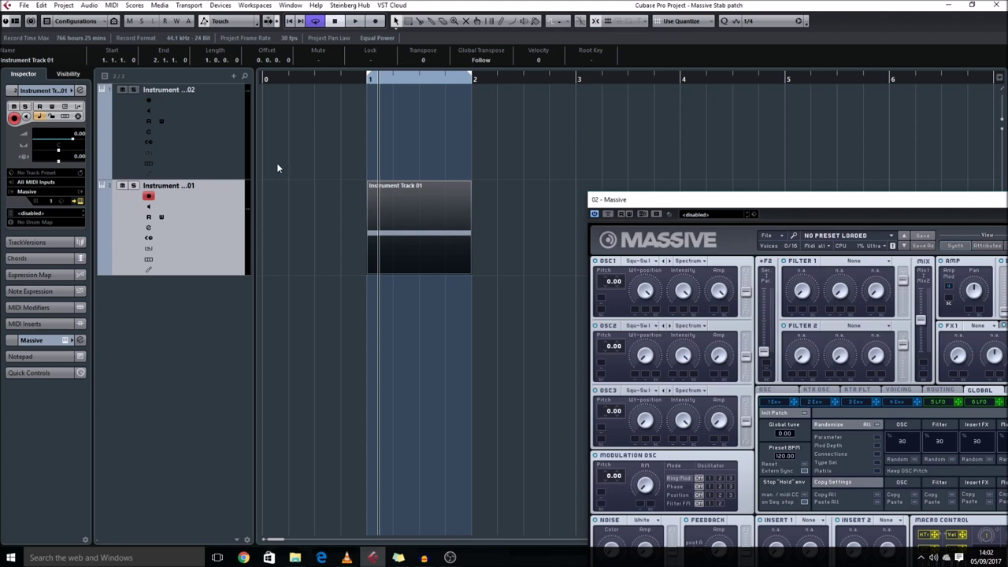
Step: Try to set the project tempo to 140 BPM
key(F2)
click(669, 464)
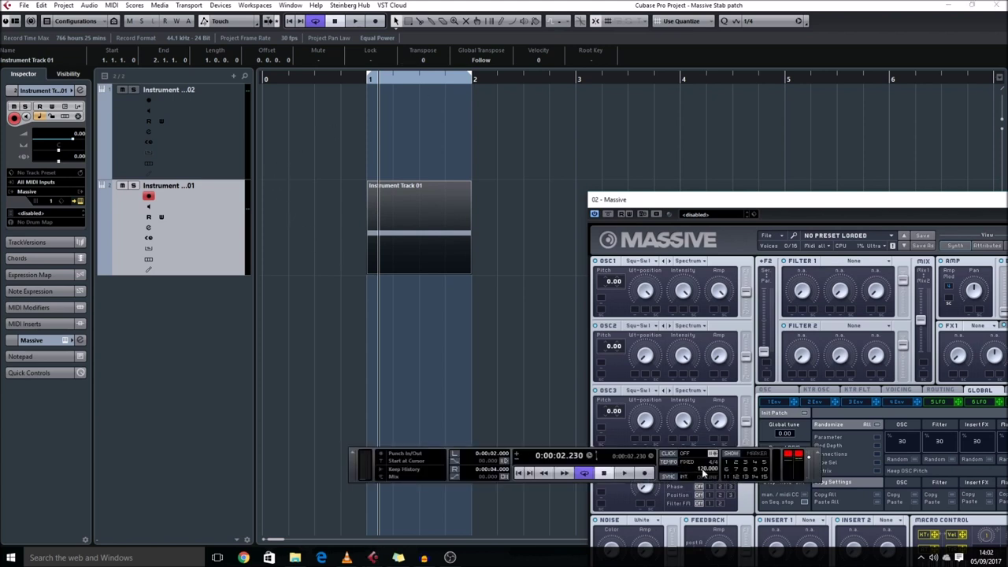
click(714, 469)
text(140)
key(Return)
key(F2)
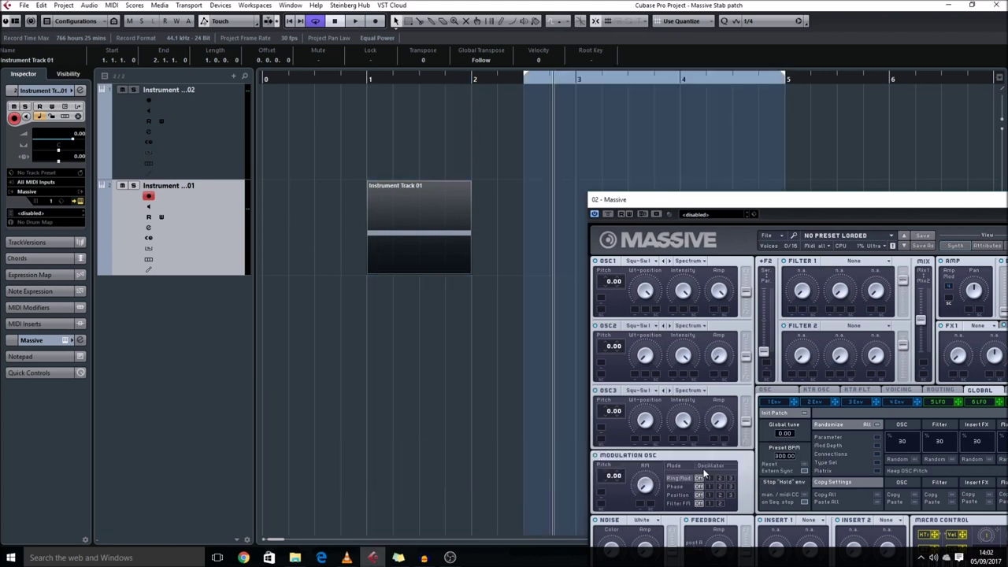
Step: Open the Massive part in the Key Editor, set the quantize grid to 1/16 and mute the F2 note
double_click(384, 232)
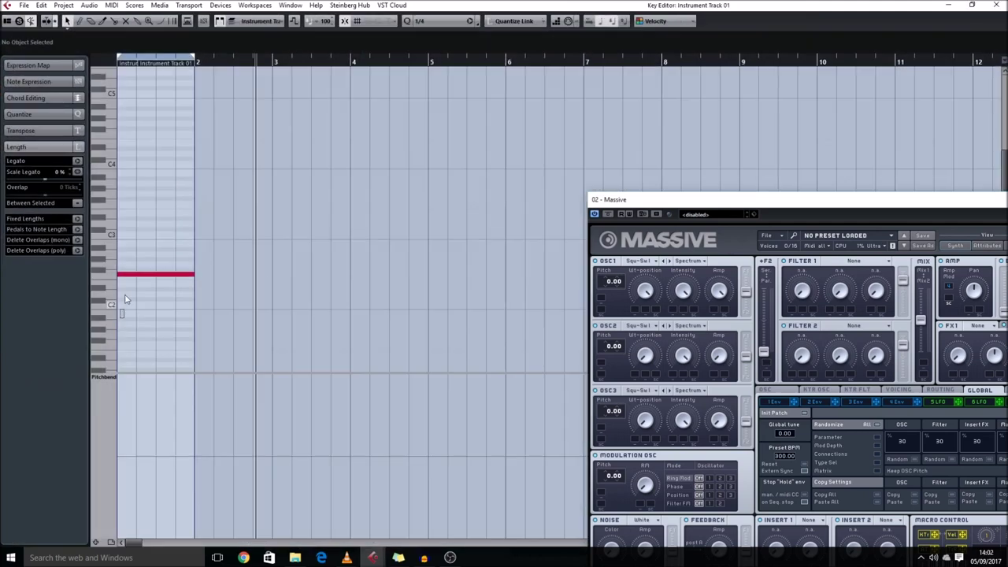
click(150, 306)
key(h)
key(h)
key(h)
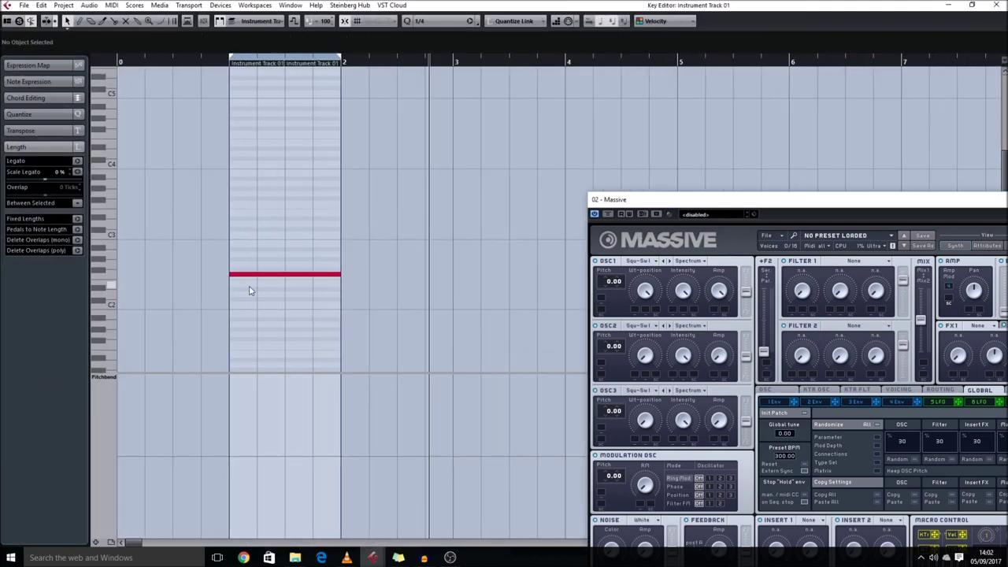
key(shift+h)
drag(271, 244, 280, 273)
key(7)
click(279, 273)
key(1)
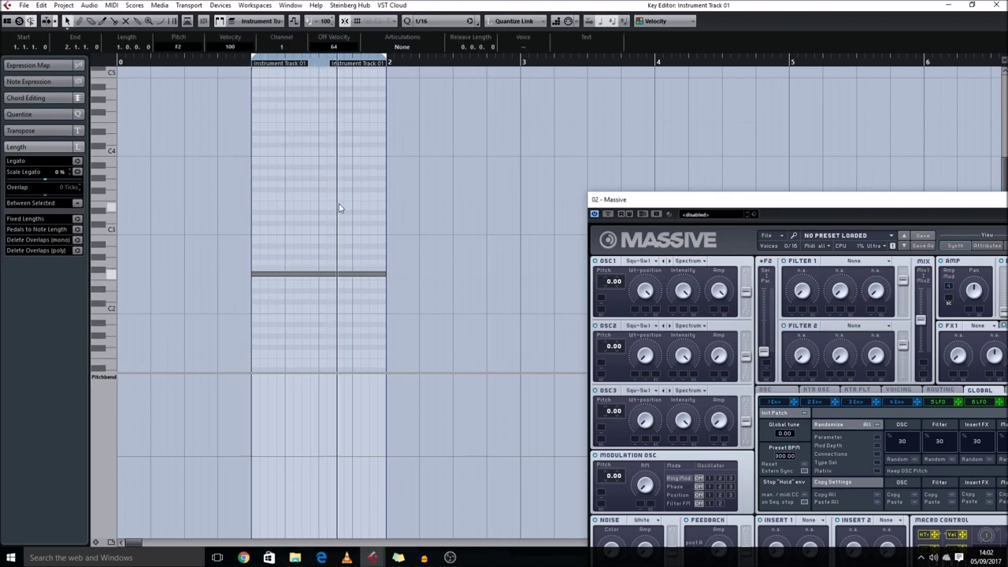
click(997, 5)
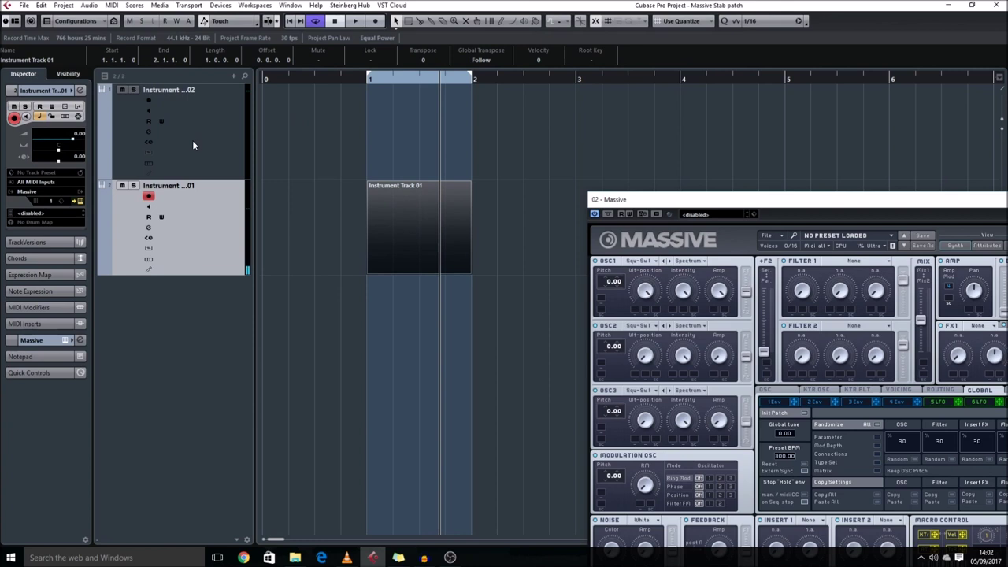
Step: Set the project tempo to 140 BPM and play the project briefly
click(381, 196)
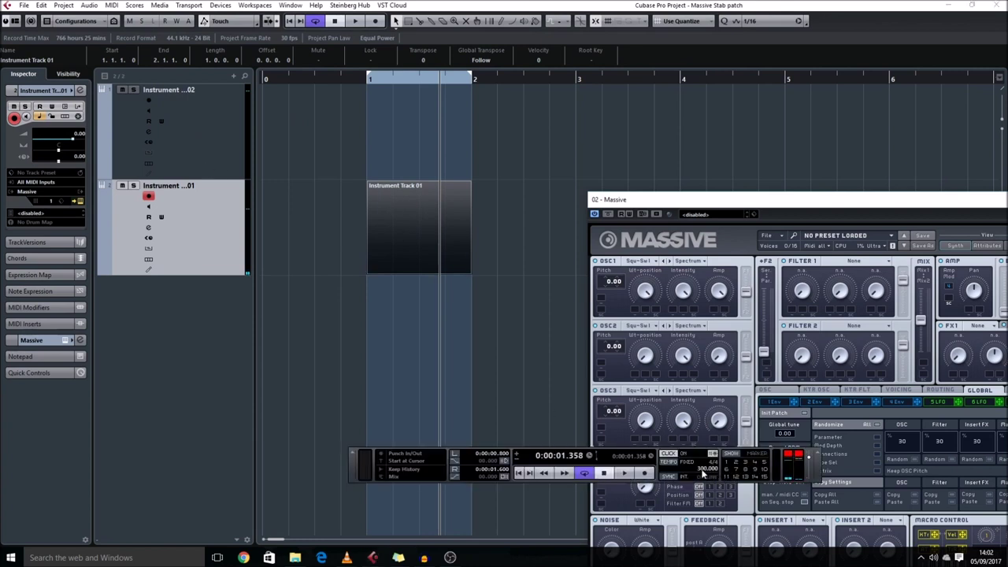
text(140)
key(Return)
key(space)
key(space)
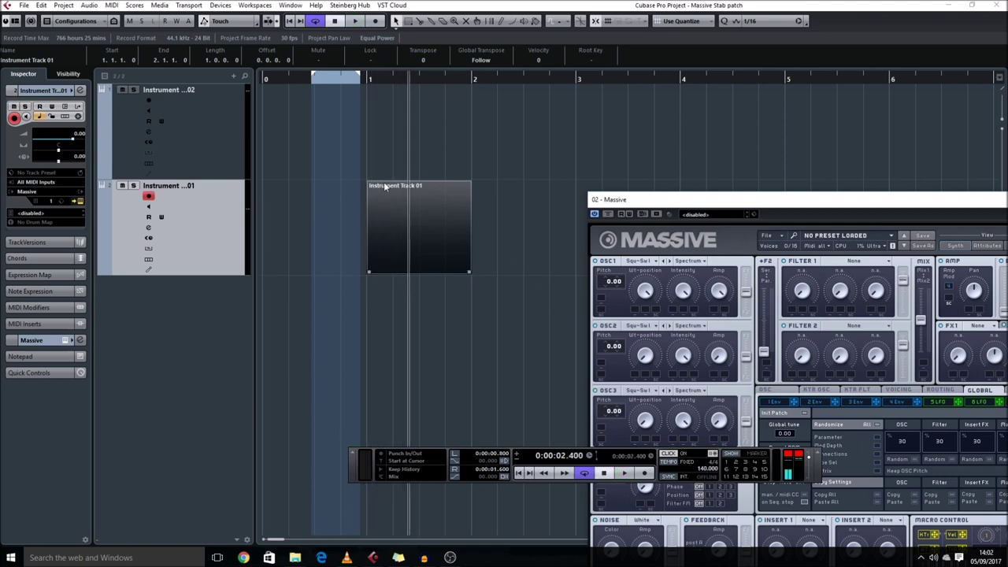
Step: Set the cycle range to the Massive part, reopen it in the Key Editor and unmute the F2 note
double_click(385, 186)
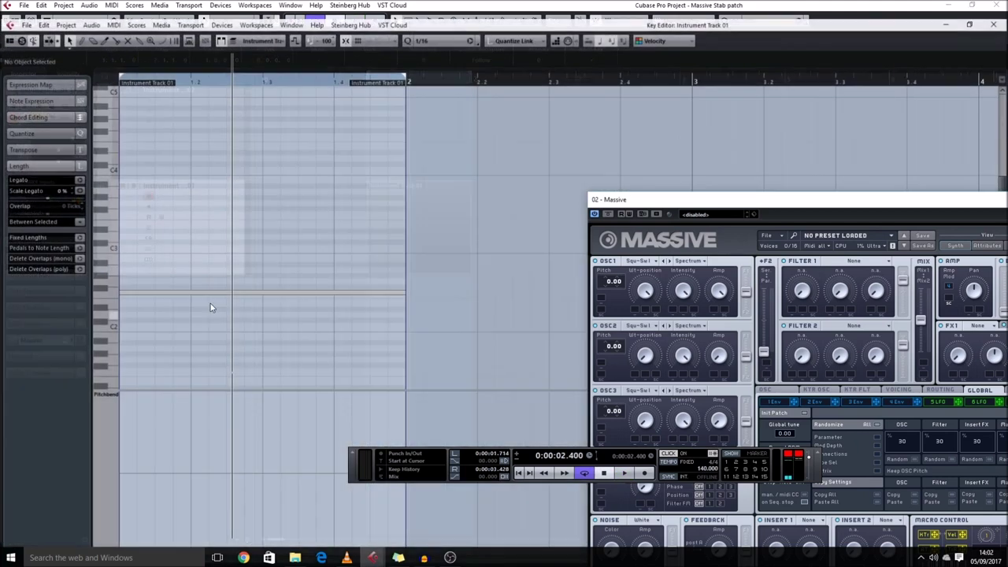
key(1)
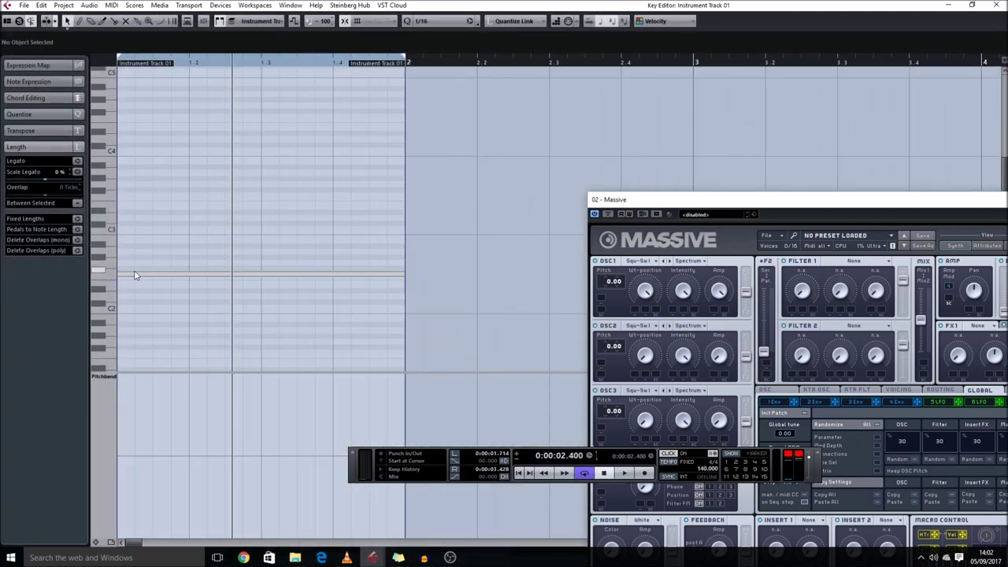
click(135, 276)
click(153, 276)
click(159, 283)
key(shift+h)
Step: Split the F2 note at beat 2 and delete everything after its first beat
key(3)
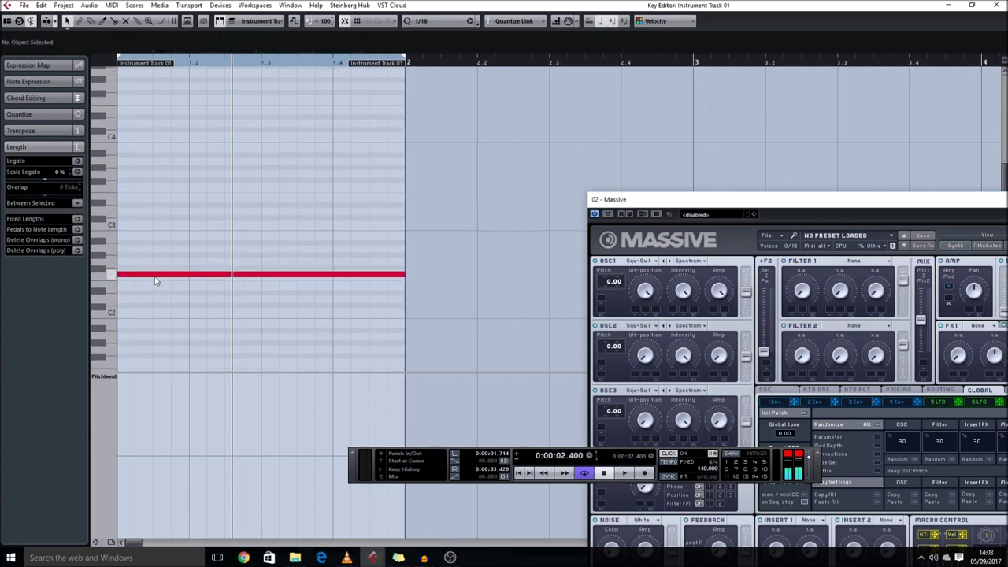
click(188, 275)
click(225, 276)
key(1)
mouse_move(137, 294)
mouse_down()
mouse_move(175, 262)
mouse_move(281, 306)
mouse_up()
key(space)
click(193, 316)
key(space)
key(Delete)
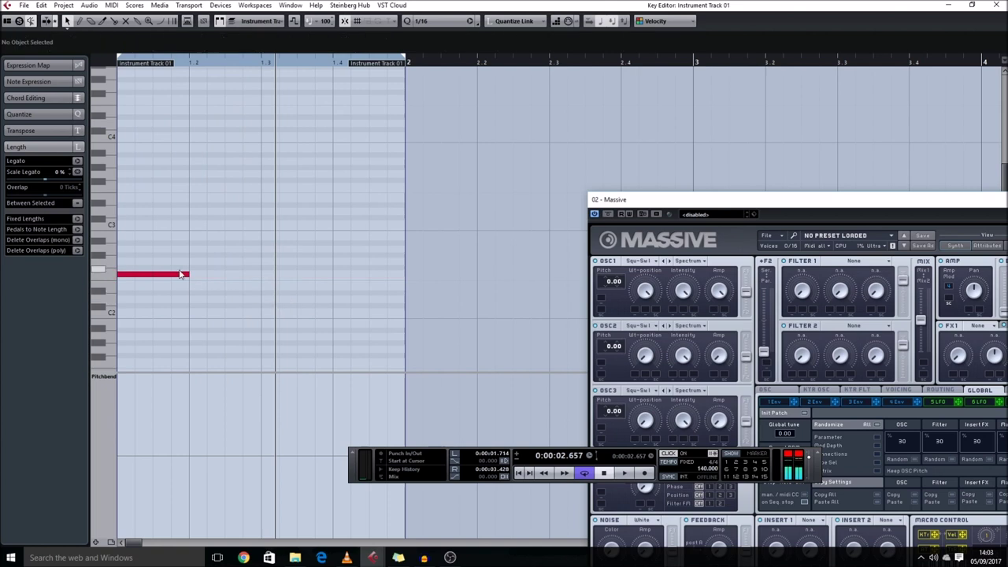
Step: Continue the F2 notes to the middle of beat 3 and play the part back
drag(189, 276, 297, 276)
click(228, 318)
key(space)
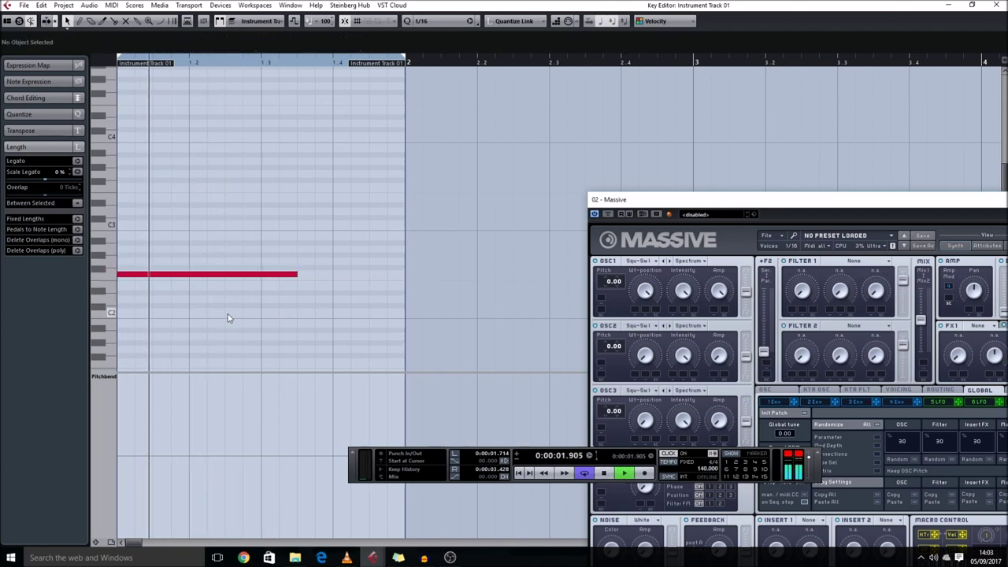
key(space)
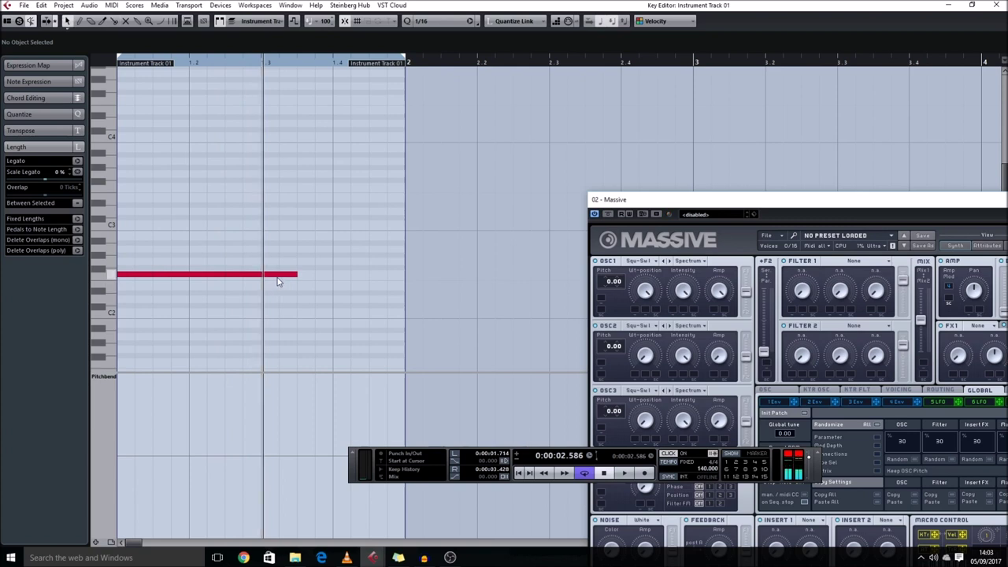
Step: Continue F2 up to beat 4, add eighth notes G#2 and C3 on that beat, and play the riff
drag(297, 275, 378, 226)
click(371, 266)
alt+click(378, 257)
drag(207, 287, 112, 266)
key(space)
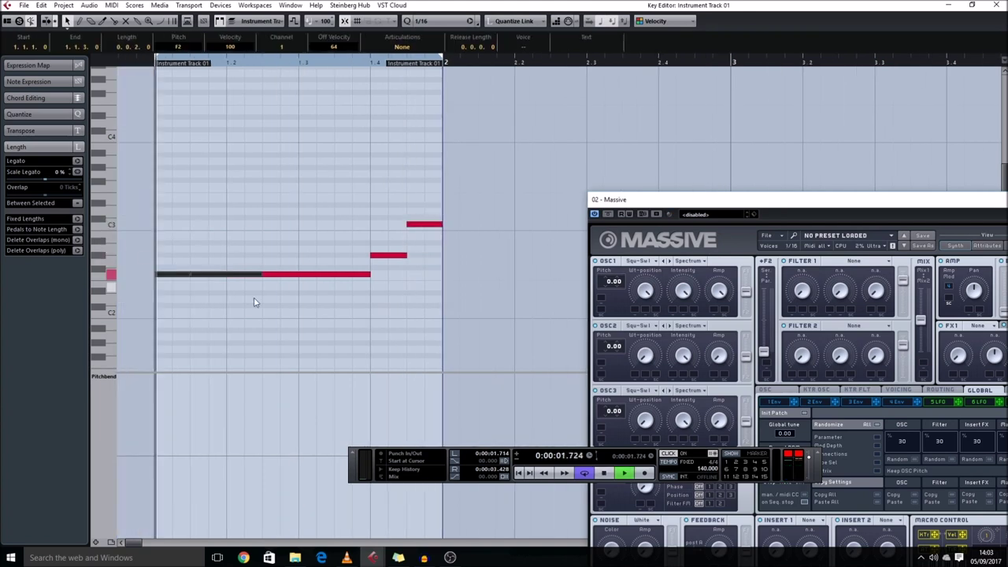
key(g)
scroll(352, 304, right, 3)
key(space)
Step: Extend the Massive part and the cycle range to two bars, ending at bar 3
drag(329, 59, 570, 71)
drag(307, 65, 542, 80)
key(g)
key(shift+h)
click(443, 290)
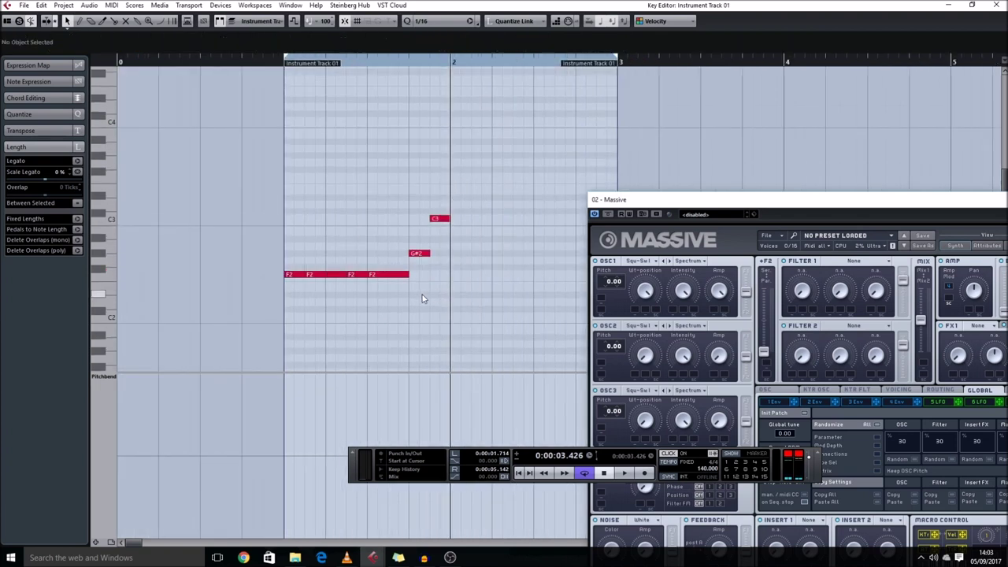
scroll(420, 294, right, 2)
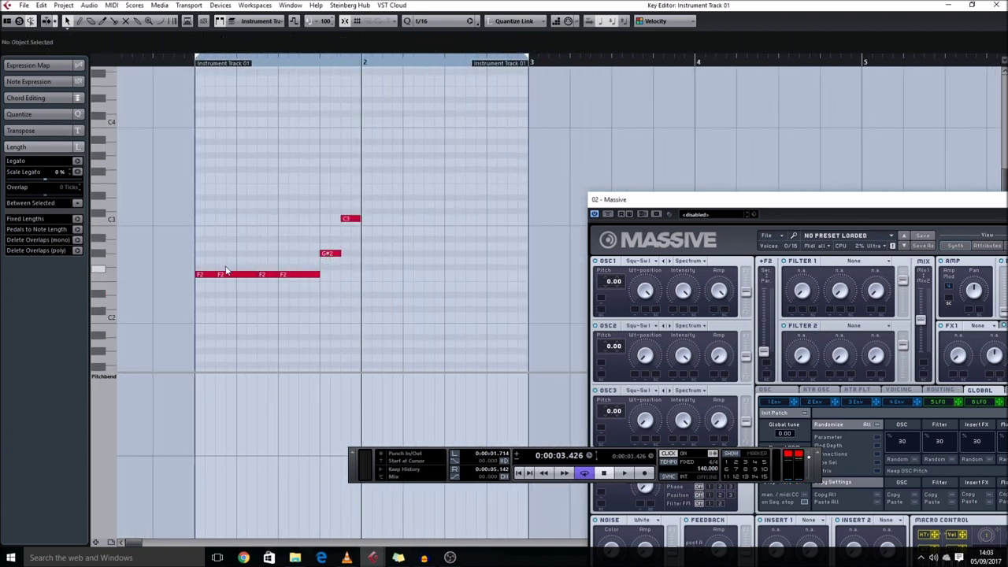
Step: Move the last F2 note to the end of bar 1, rearrange the C3 and G#2 around it, and play the riff
drag(300, 274, 350, 275)
click(351, 218)
click(330, 253)
click(276, 298)
key(space)
key(space)
Step: Place C3 on beat 3, G#2 an eighth after it and F2 on beat 4 without enlarging the part, and play it
alt+click(300, 220)
click(310, 219)
key(Delete)
click(347, 275)
shift+click(336, 254)
drag(335, 254, 314, 254)
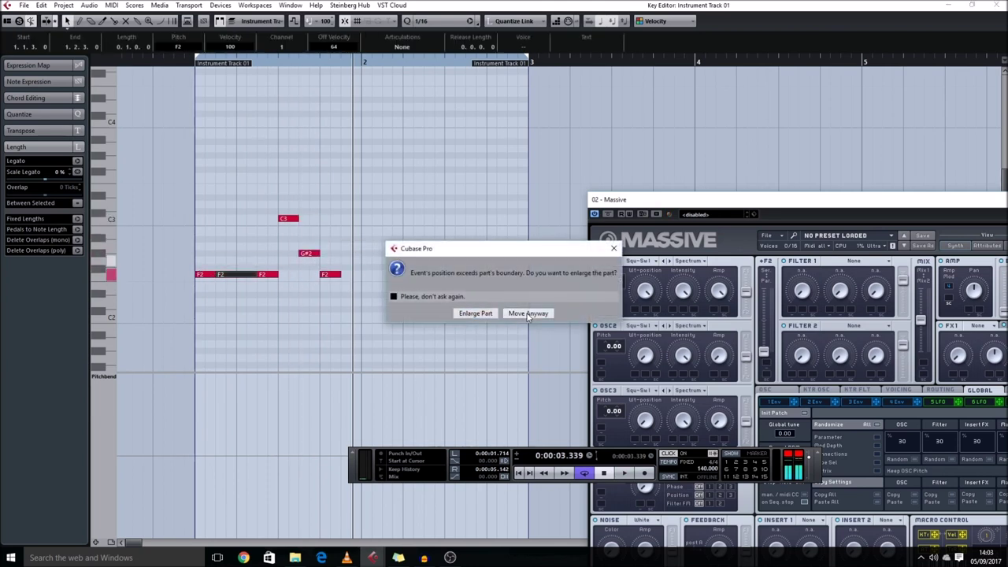
click(528, 313)
key(space)
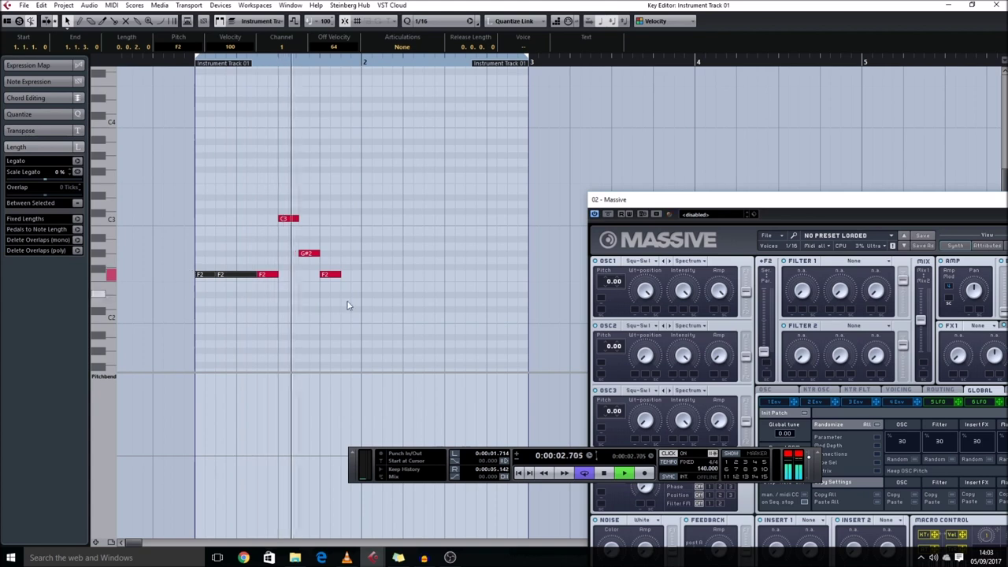
Step: Continue F2 into the first eighth of bar 2 and fill the rest of that bar with four D#2 notes
drag(341, 275, 122, 200)
alt+click(390, 277)
alt+click(447, 298)
click(448, 306)
alt+click(510, 297)
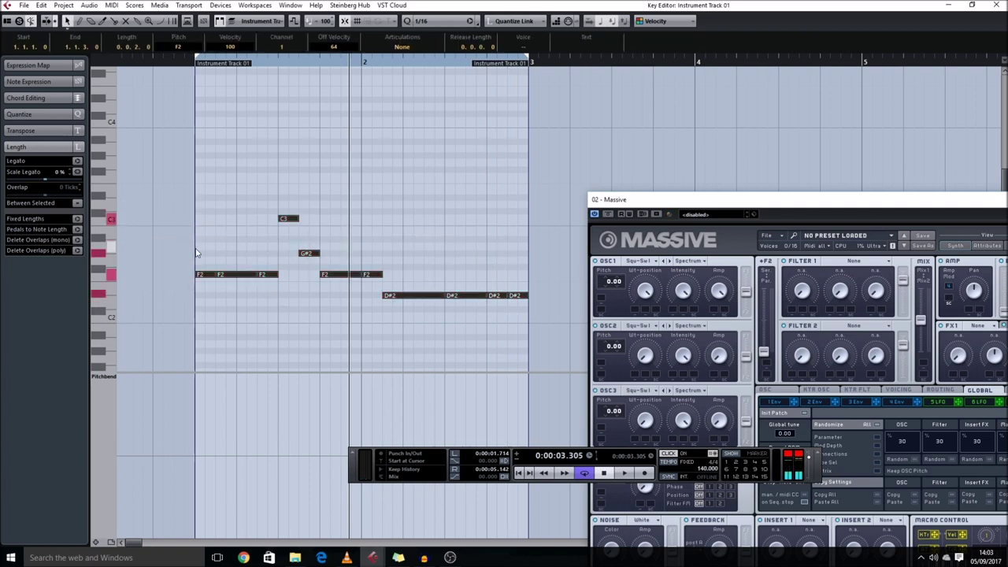
Step: Transpose all notes of the riff down one octave so that it starts on F1
key(Down)
key(Down)
key(Down)
key(Down)
key(Down)
key(Down)
key(Down)
key(Down)
key(Down)
key(Down)
key(Down)
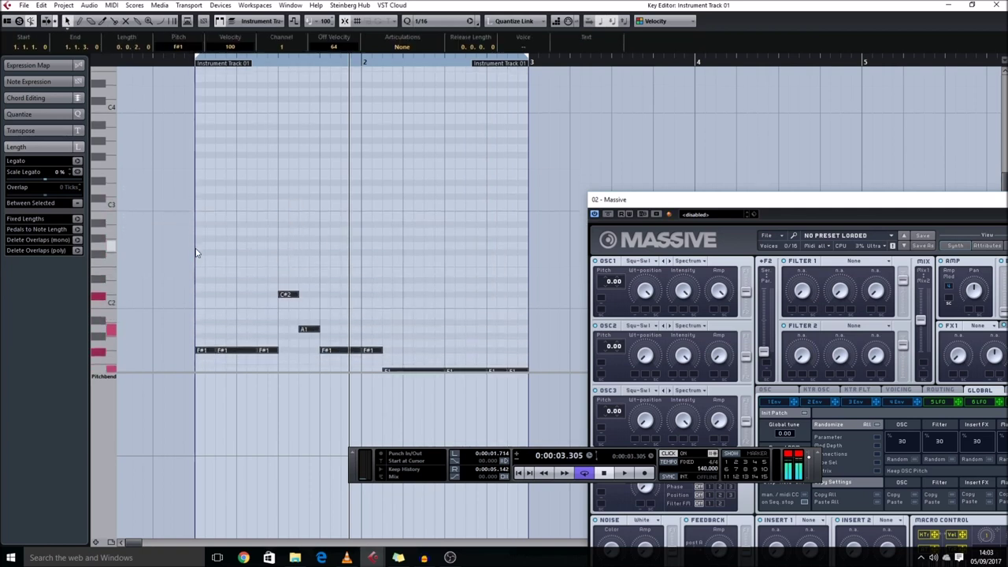
key(Down)
click(359, 266)
Step: Move the Massive window over the note editor and play back the lowered riff
drag(630, 205, 398, 139)
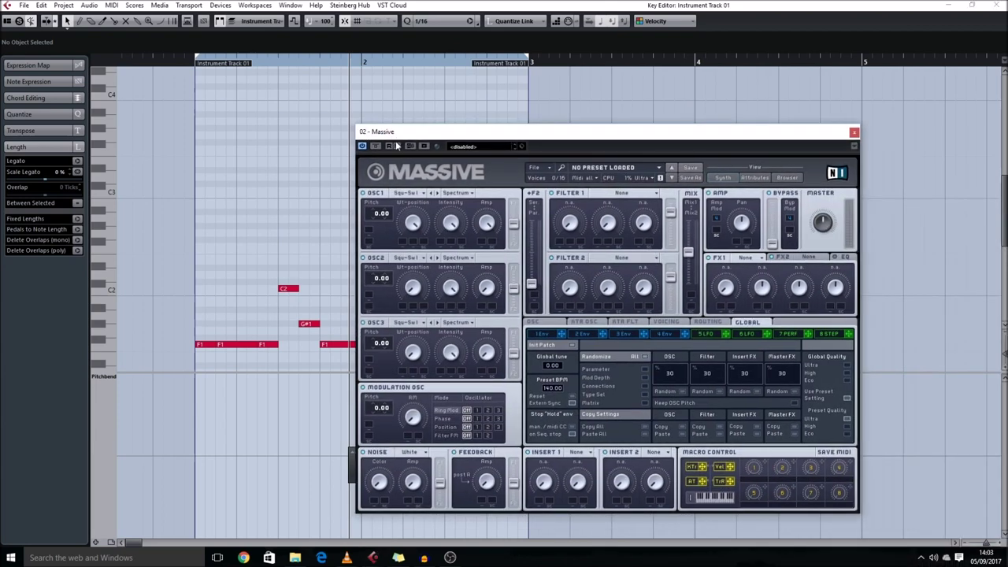
drag(180, 274, 296, 383)
key(space)
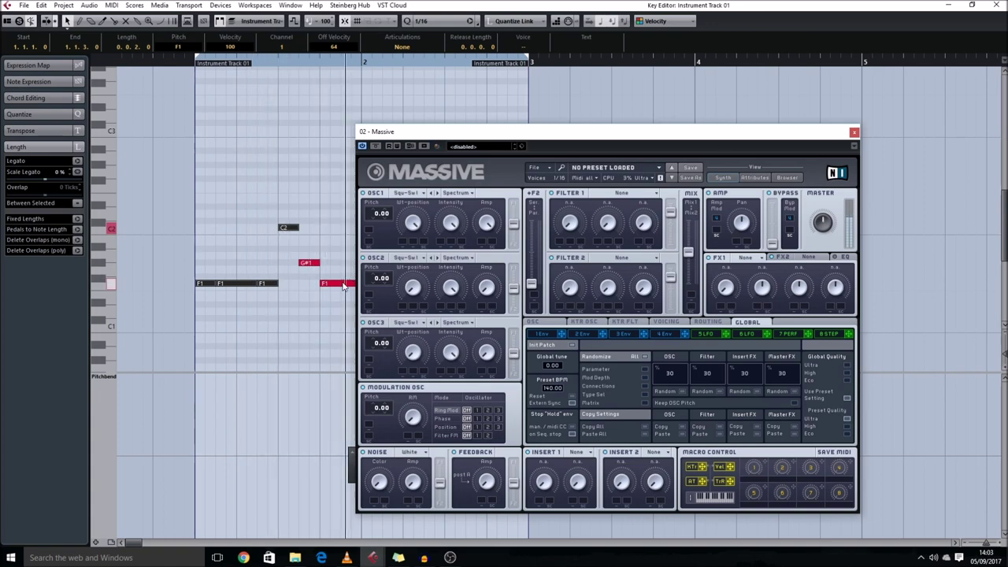
key(space)
click(331, 238)
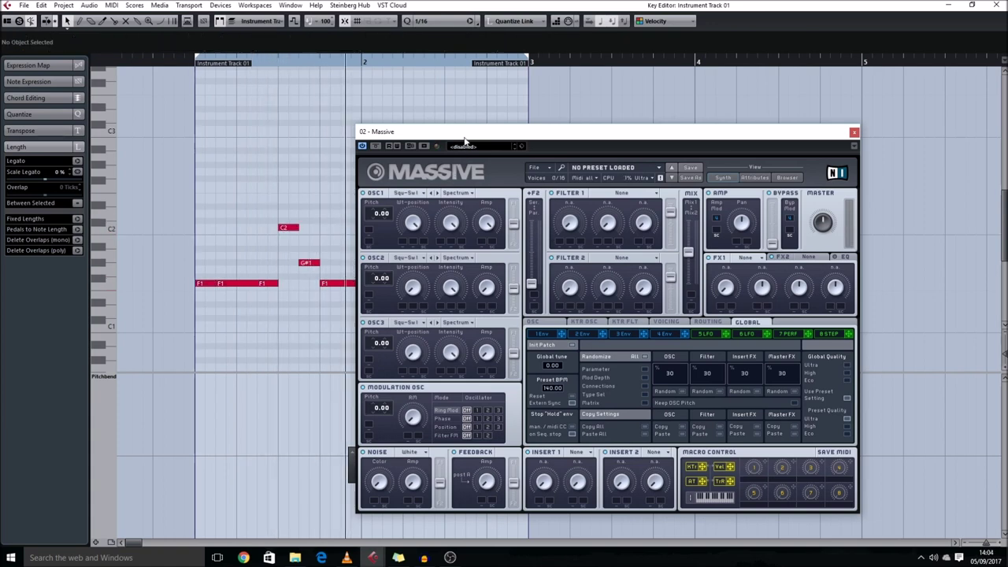
drag(463, 137, 378, 134)
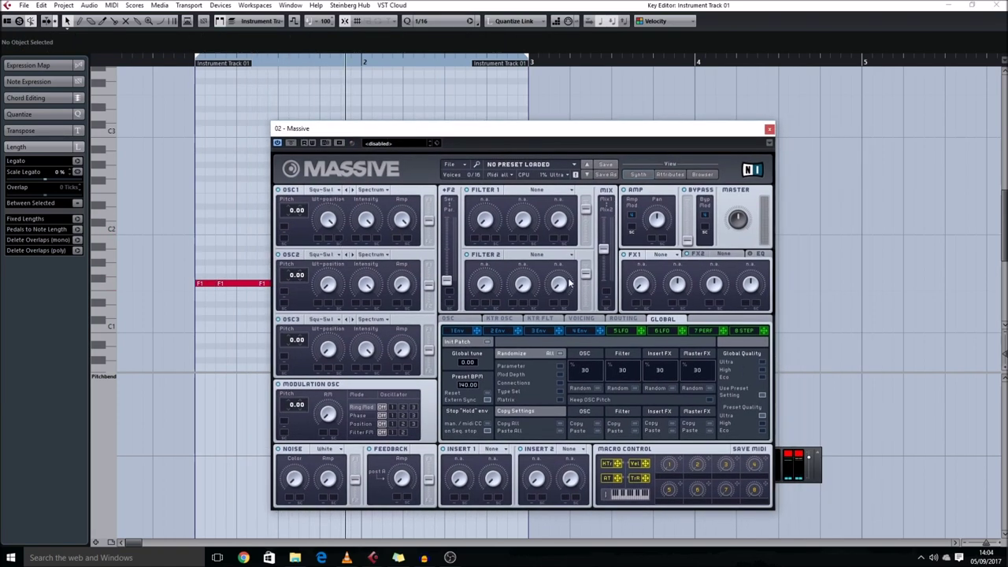
Step: Close the note editor and open the SPAN analyser inserted on the Stereo Out channel from the mixer
click(996, 5)
drag(419, 132, 712, 95)
click(365, 293)
key(F3)
click(329, 349)
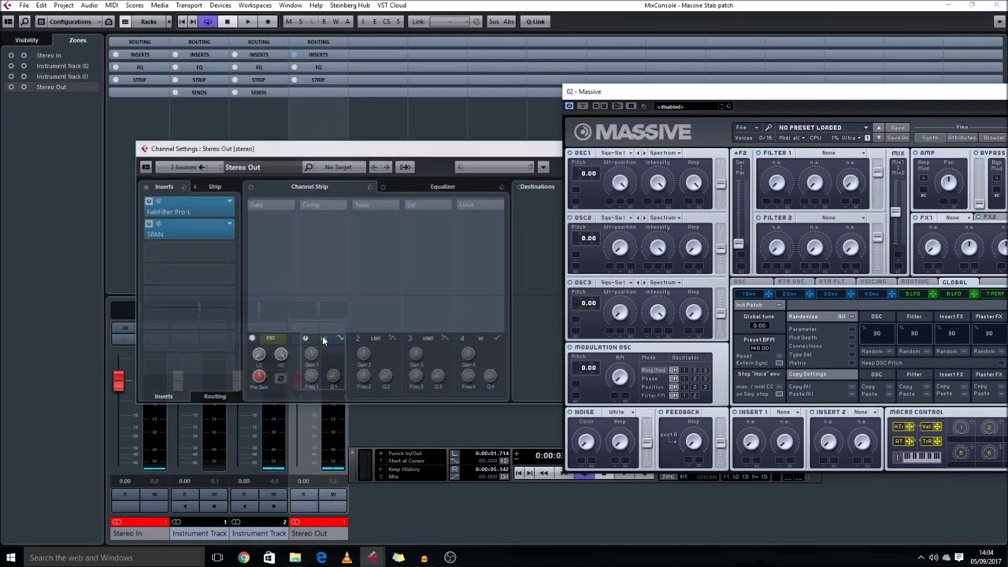
click(173, 233)
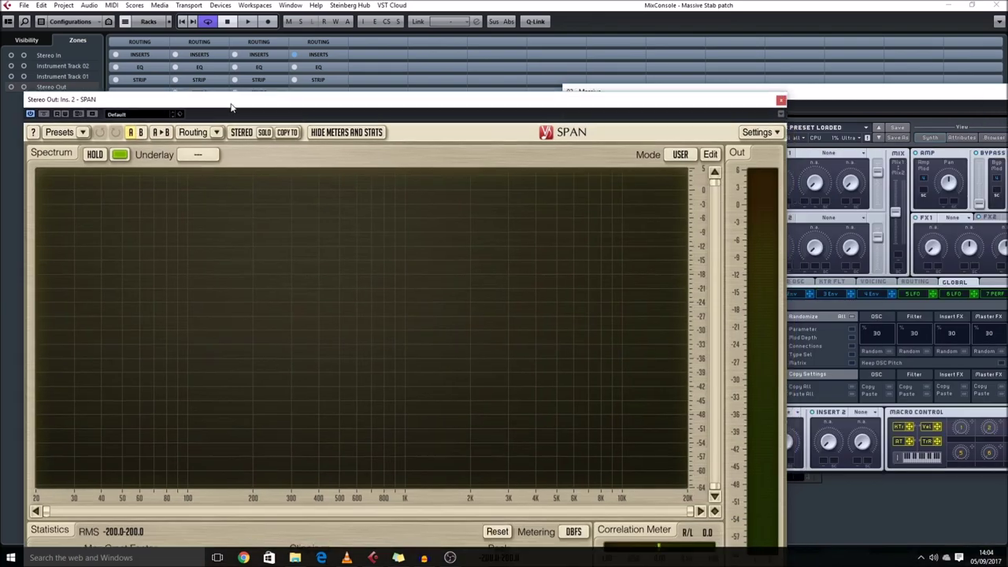
Step: Hide the mixer, position the SPAN window over the project and play the riff through the analyser
drag(228, 101, 321, 297)
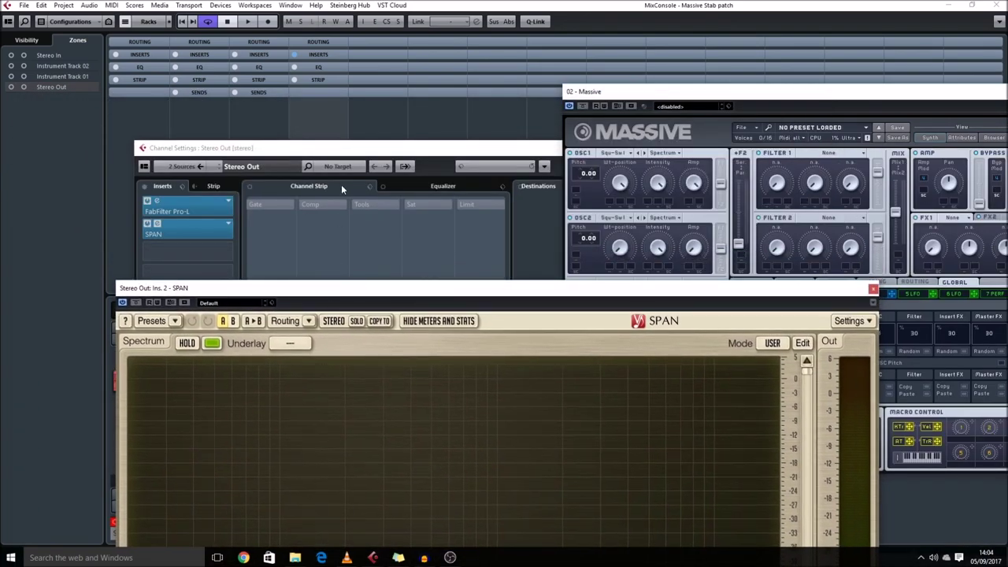
key(F3)
drag(394, 288, 336, 77)
key(space)
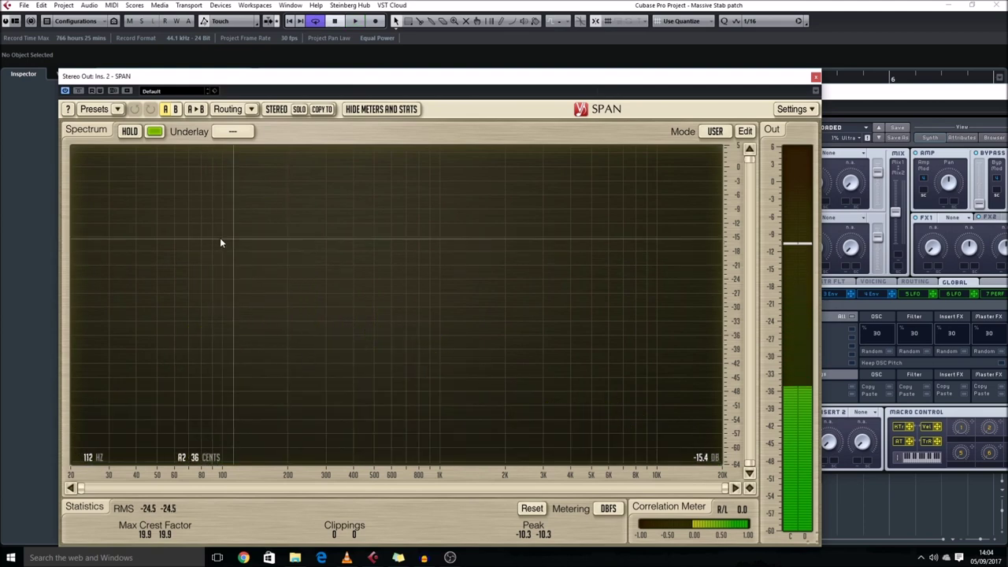
drag(638, 79, 632, 44)
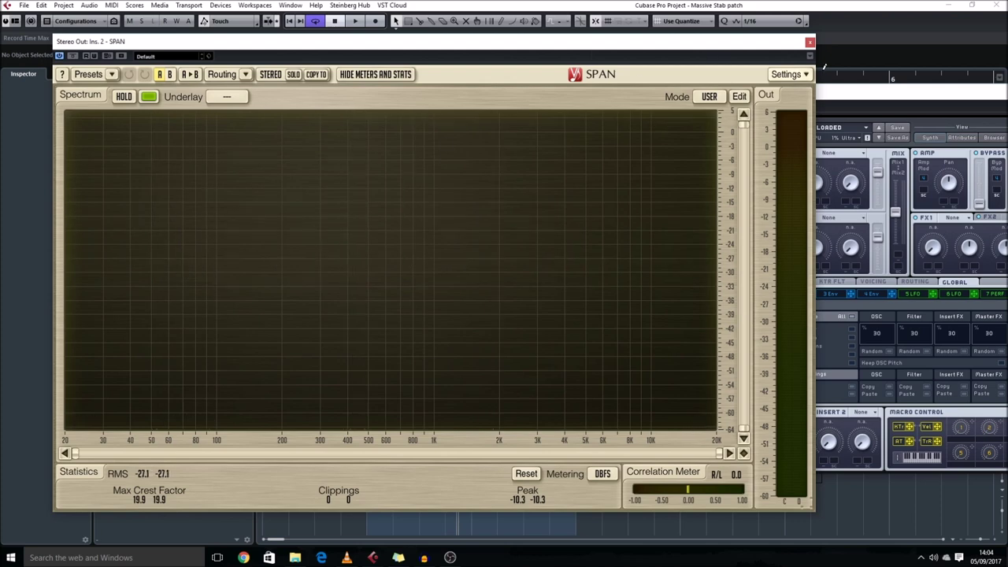
Step: Bring Massive in front of SPAN and set the OSC1 wavetable to Crusher
drag(655, 41, 407, 70)
click(600, 93)
drag(601, 93, 290, 80)
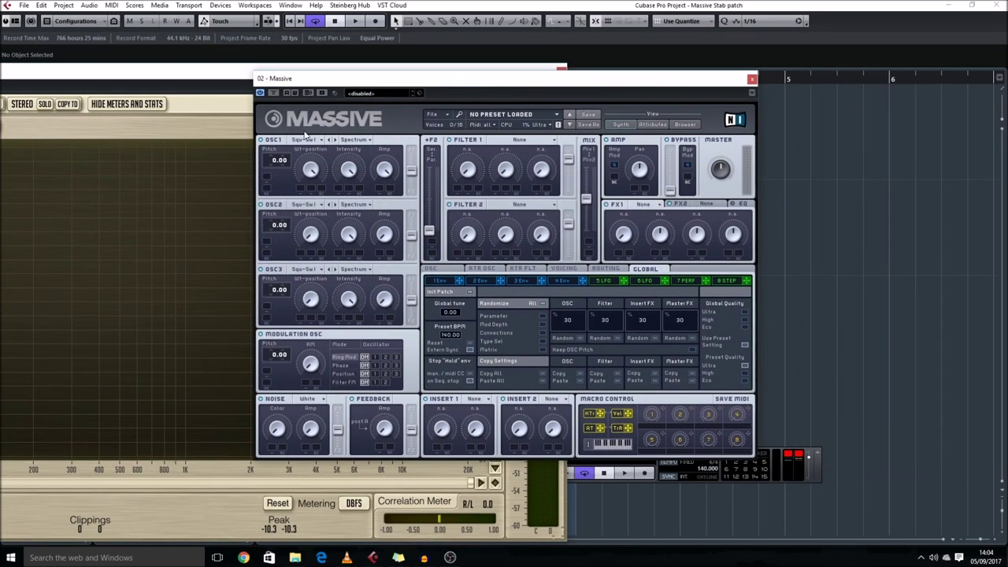
click(303, 140)
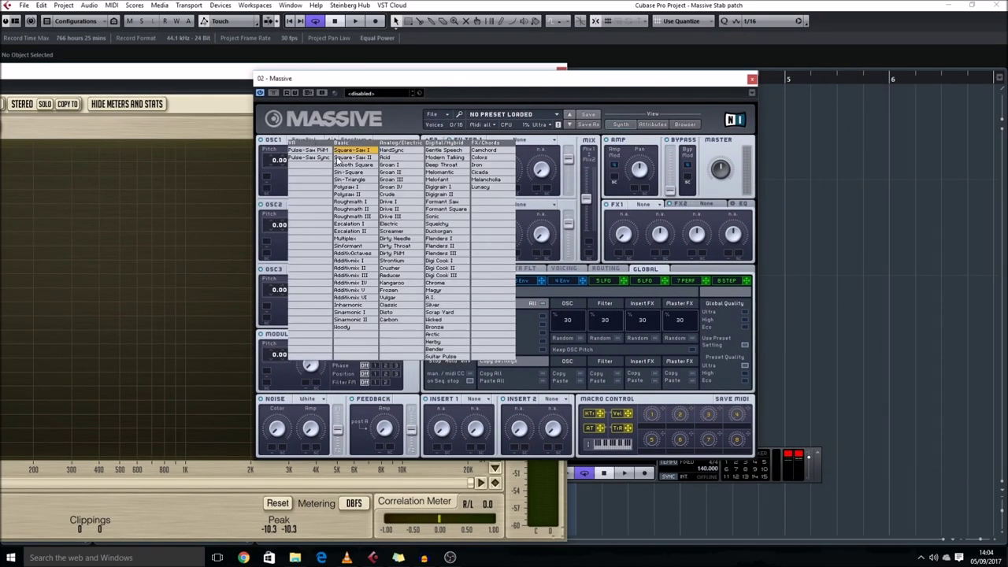
click(389, 268)
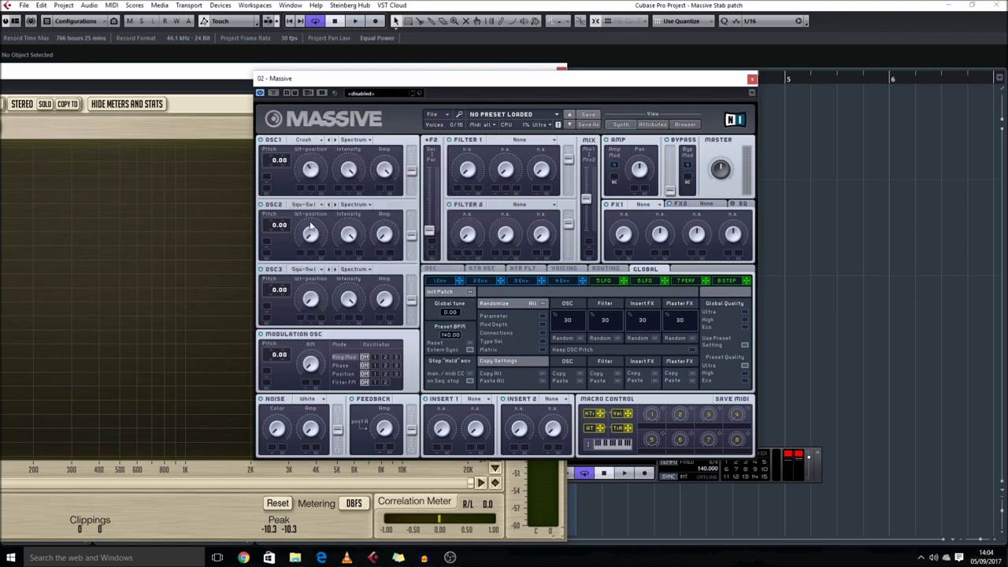
Step: Place Massive beside SPAN, play the riff and isolate the Crusher harmonics around 3.5 kHz in the spectrum
drag(314, 79, 435, 83)
drag(715, 89, 819, 84)
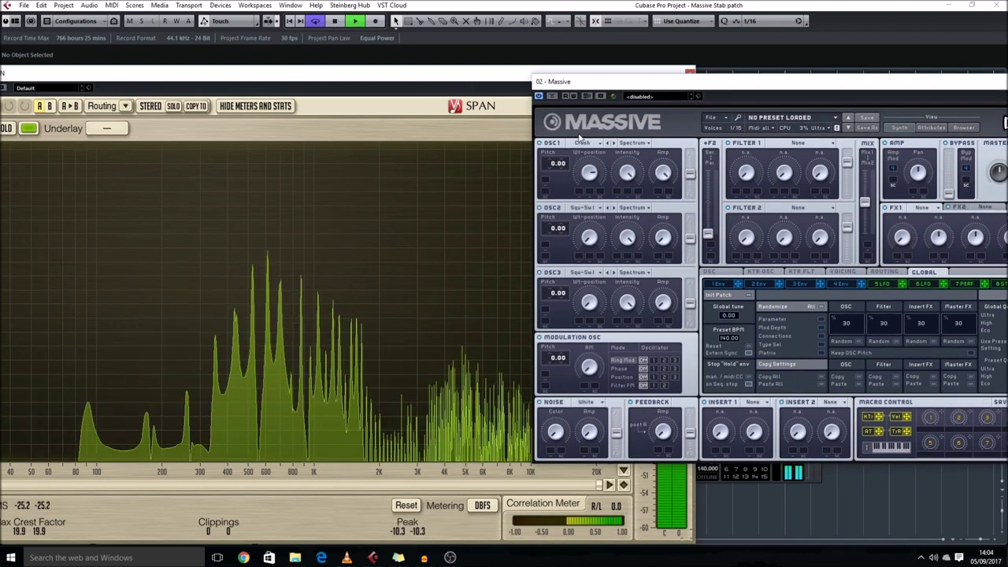
click(471, 344)
scroll(471, 345, up, 5)
key(space)
ctrl+click(477, 346)
drag(473, 347, 432, 339)
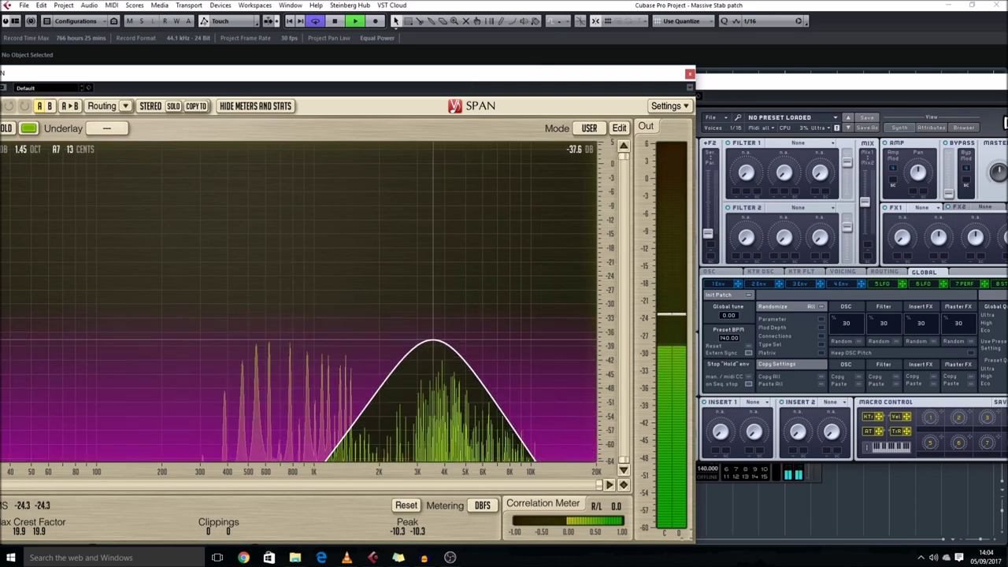
key(space)
Step: Switch OSC1 to Square-Saw I and isolate the same high band in SPAN while playing, for comparison
click(733, 81)
click(584, 143)
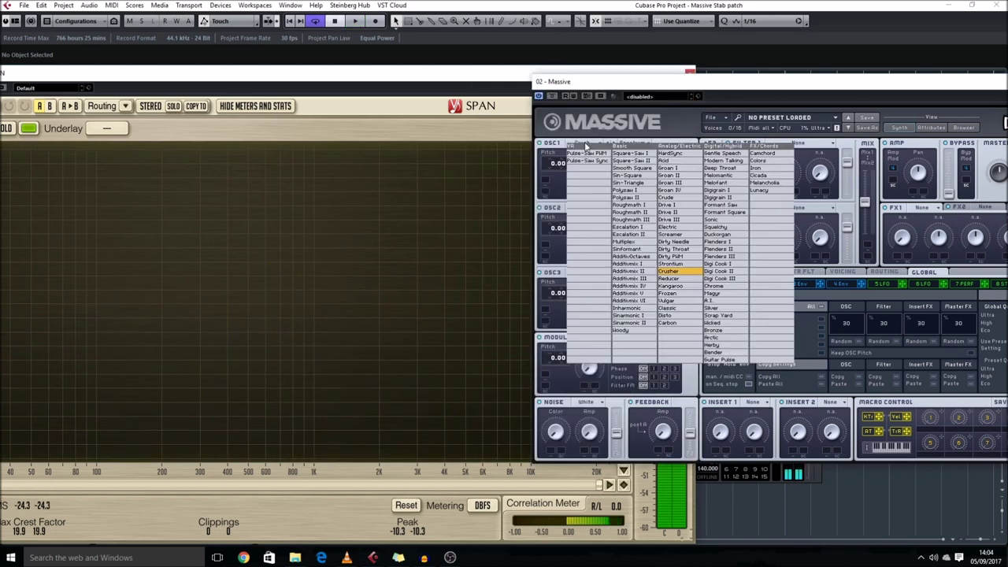
click(628, 156)
key(space)
ctrl+click(462, 364)
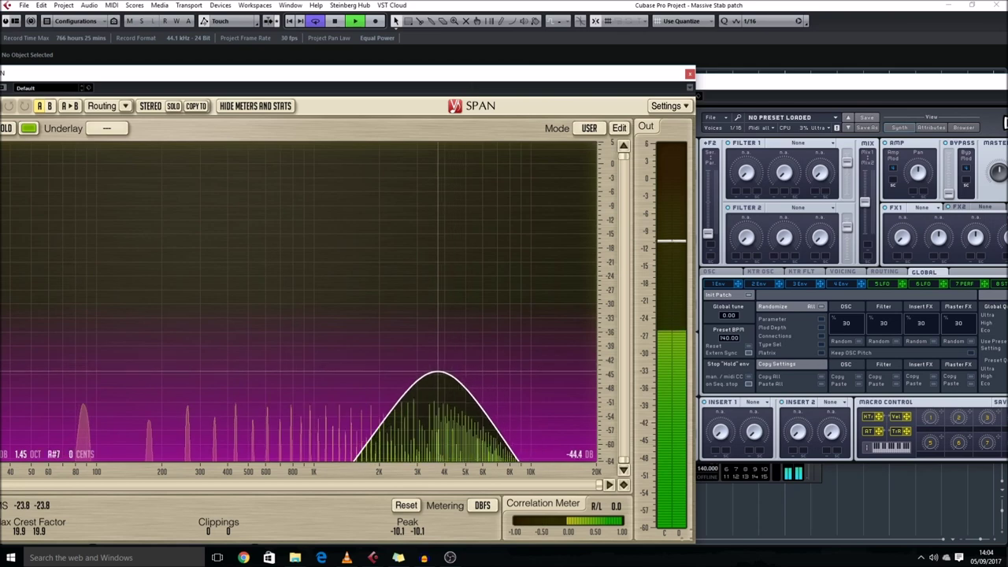
click(717, 82)
key(space)
Step: Move SPAN below the tracks, set the locators to the Instrument Track 01 part and play it
drag(500, 76, 547, 278)
click(386, 206)
key(p)
key(space)
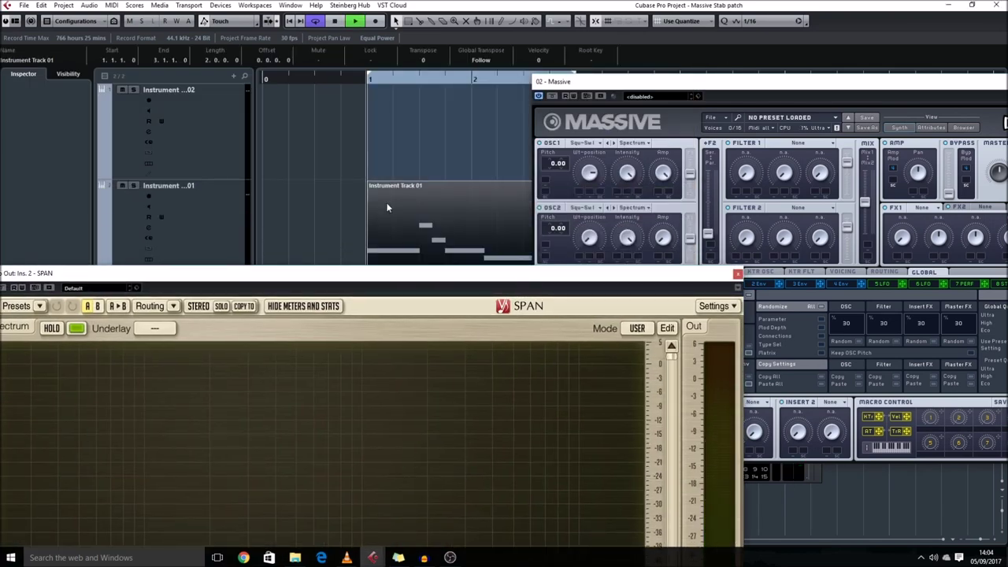
key(space)
Step: Set the OSC1 wavetable back to Crusher and play the riff with SPAN in view
drag(619, 79, 454, 23)
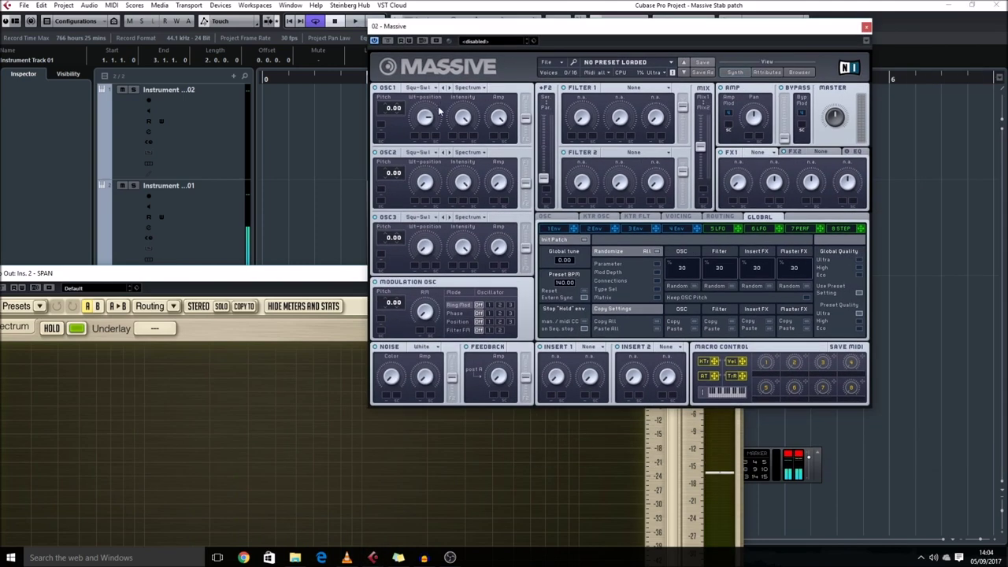
click(418, 88)
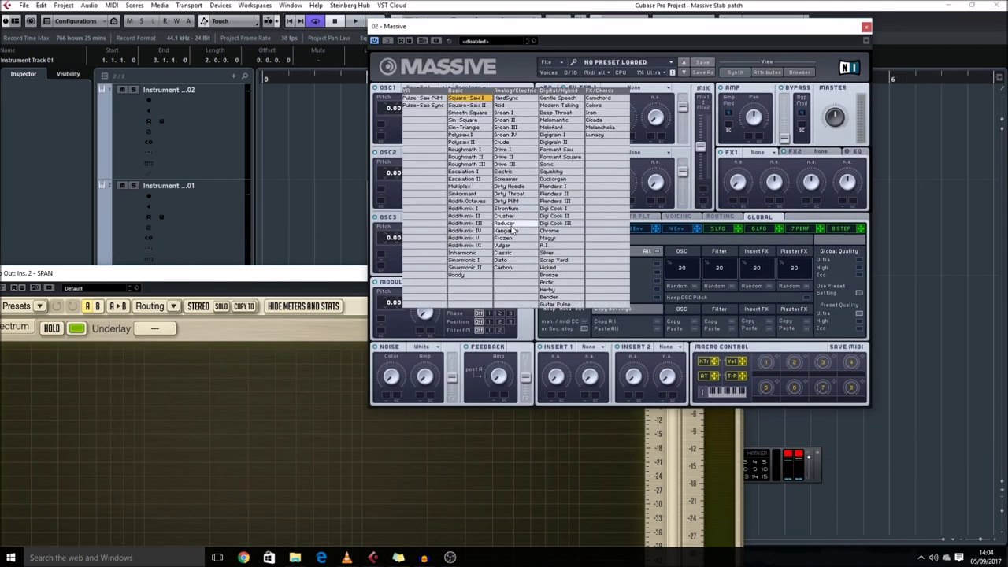
click(504, 215)
key(space)
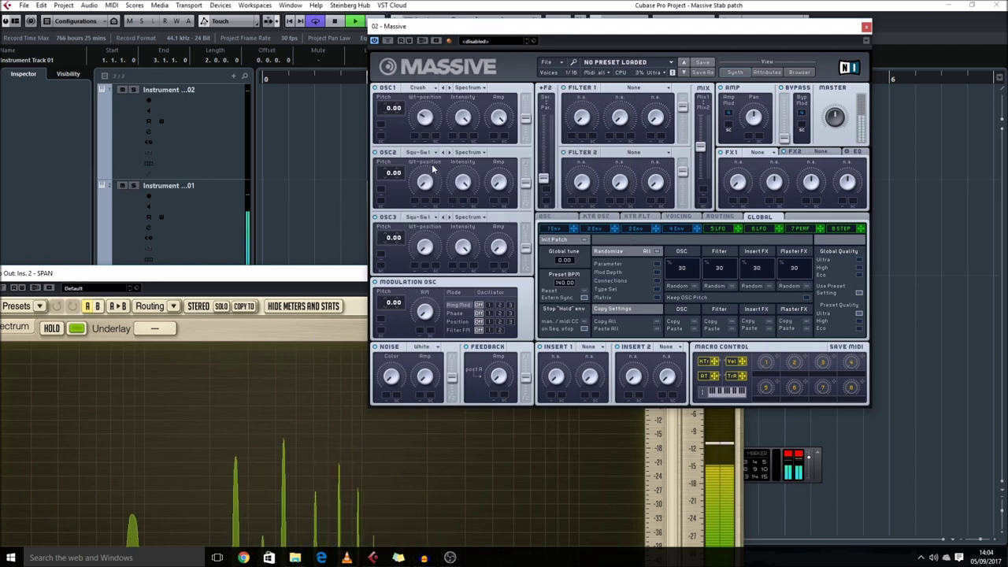
drag(324, 274, 358, 280)
key(space)
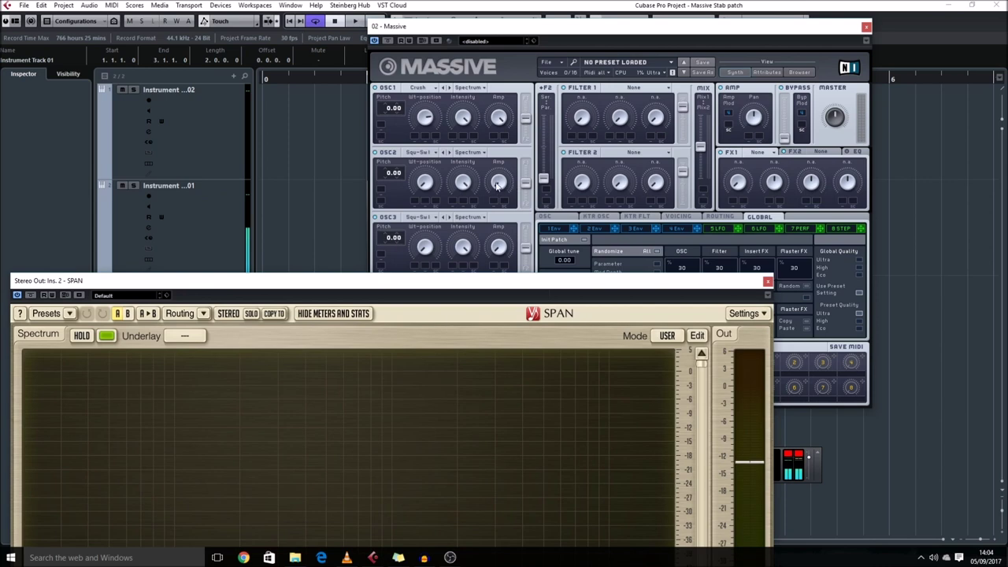
Step: Play the riff again and rearrange the SPAN and Massive windows to examine the spectrum
click(479, 224)
key(space)
key(space)
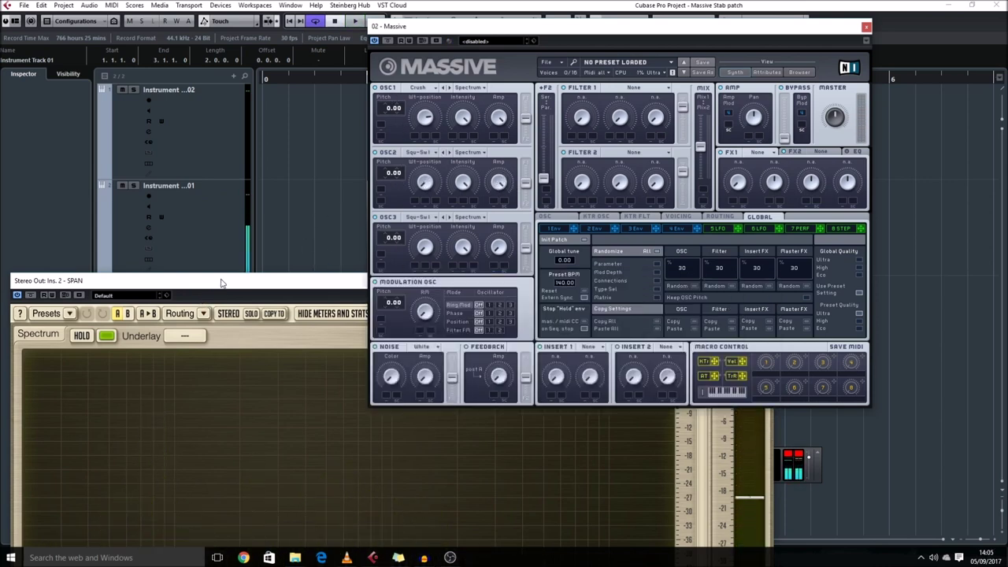
drag(221, 284, 202, 151)
drag(483, 38, 424, 22)
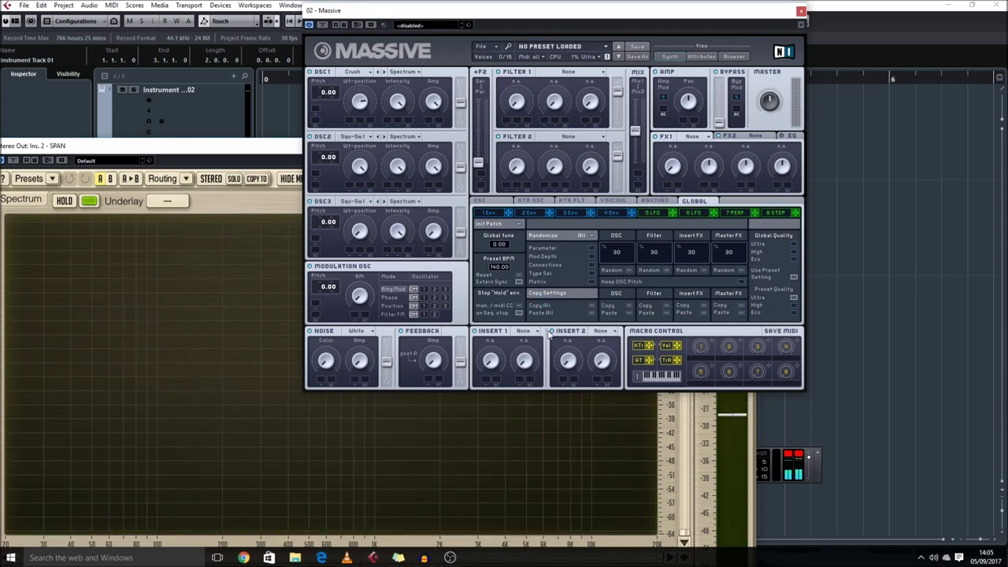
drag(236, 147, 281, 72)
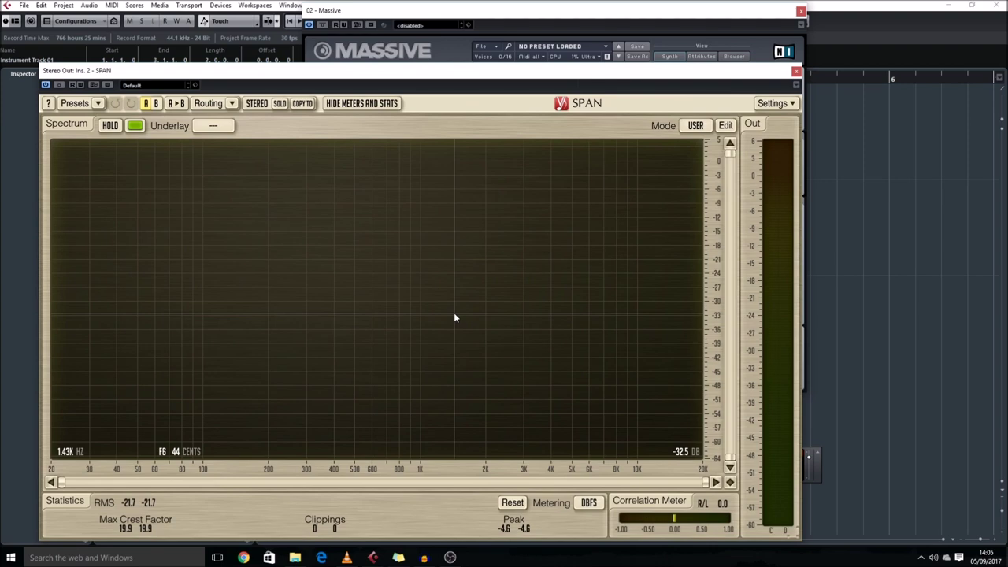
click(524, 16)
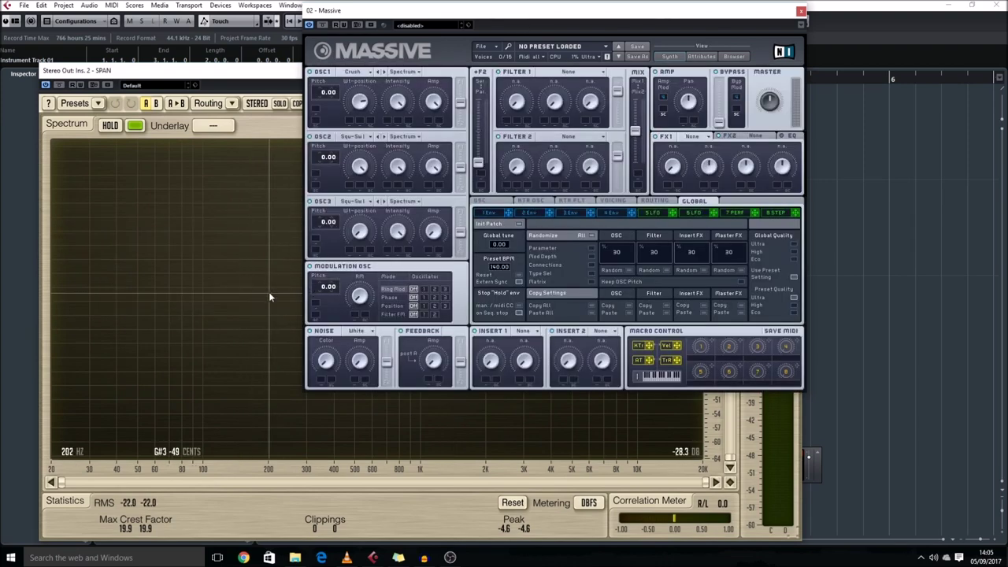
Step: Load S Shaper into Massive's Insert 1, raise its Dry/Wet and Drive, and check the added harmonics in SPAN
click(524, 333)
click(525, 370)
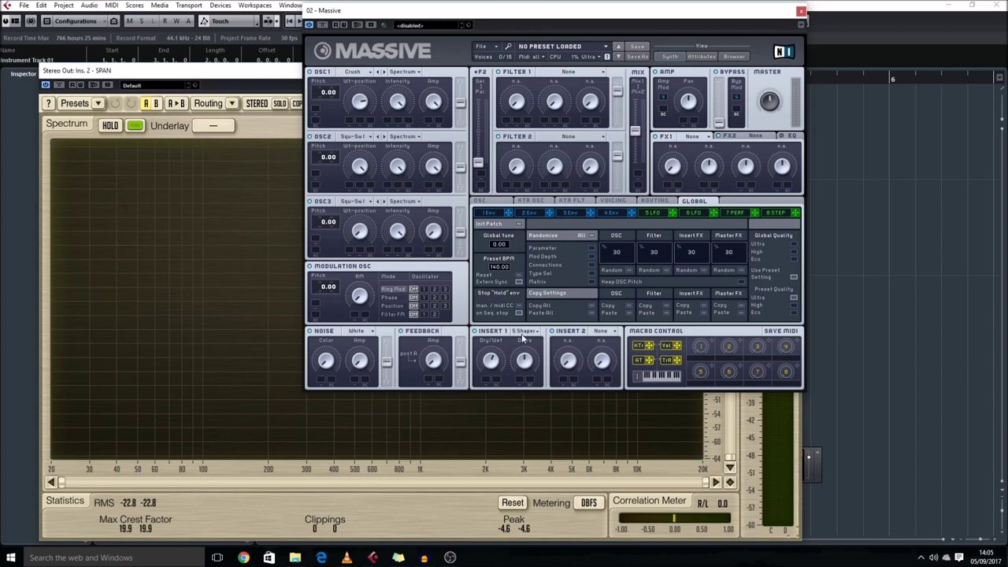
drag(491, 361, 476, 317)
drag(531, 367, 517, 337)
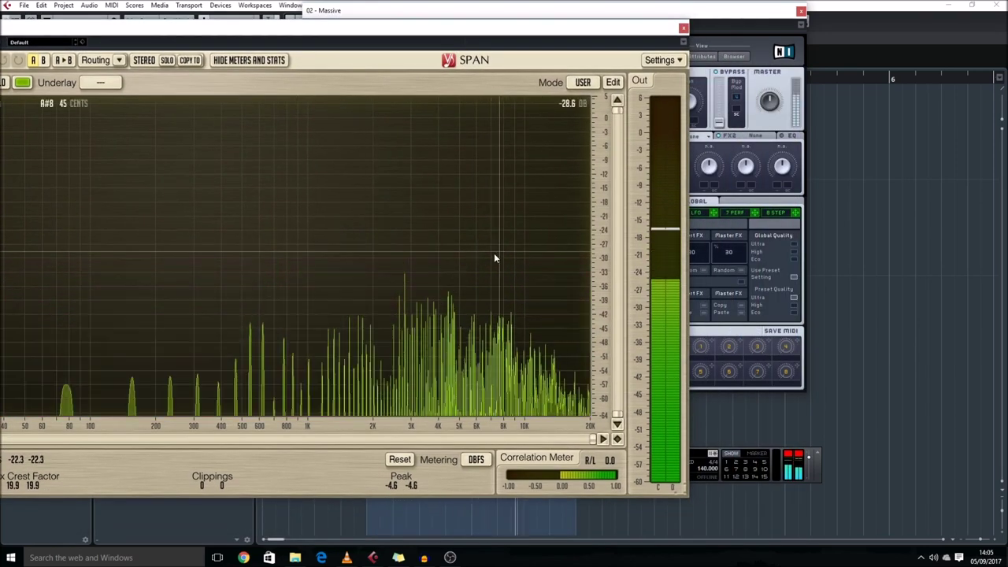
key(space)
click(715, 22)
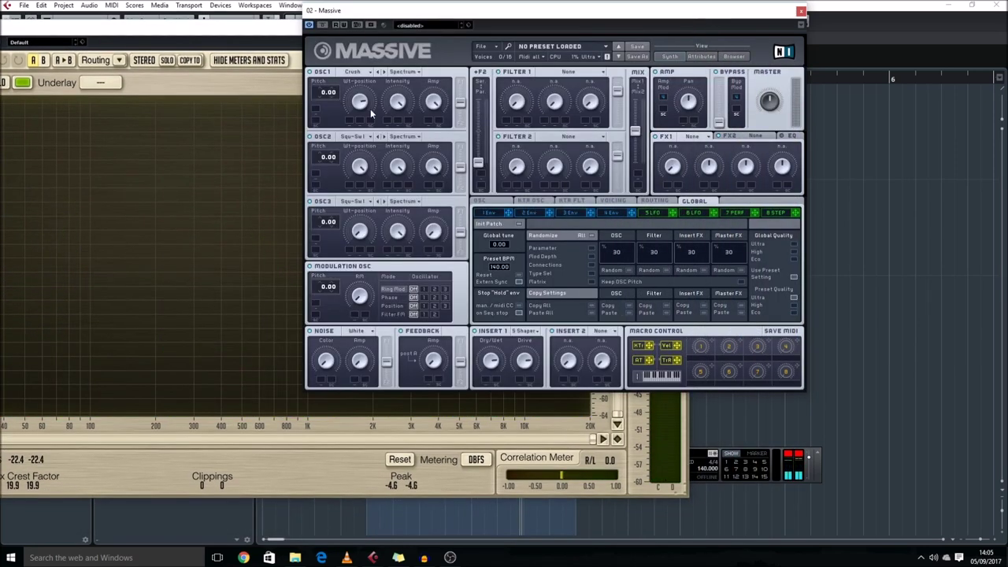
Step: Assign Modulation OSC phase modulation to oscillator 1 with pitch 24.00, and isolate the highs around 9.36 kHz in SPAN
drag(234, 29, 300, 134)
drag(369, 12, 293, 47)
drag(196, 136, 209, 100)
click(311, 61)
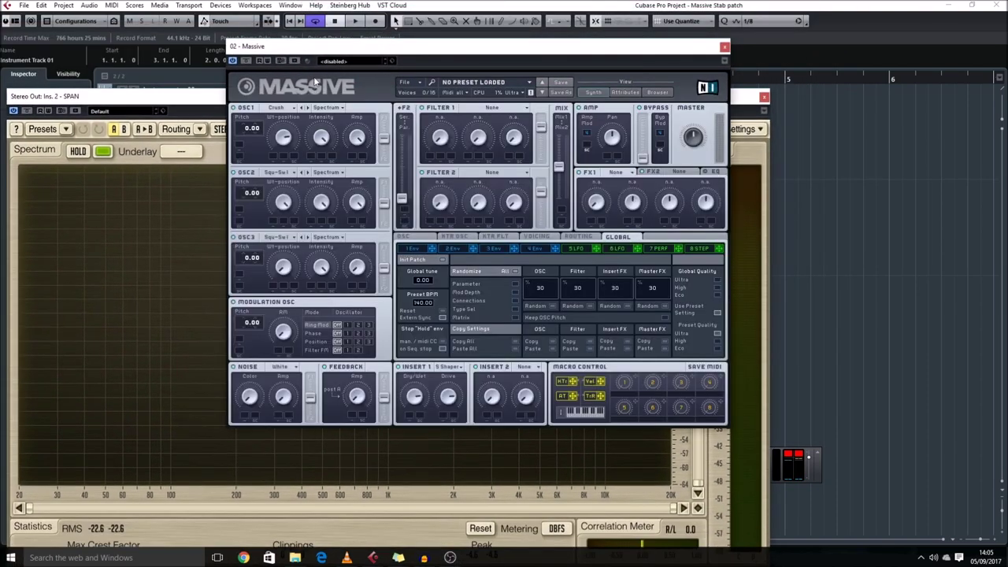
click(348, 334)
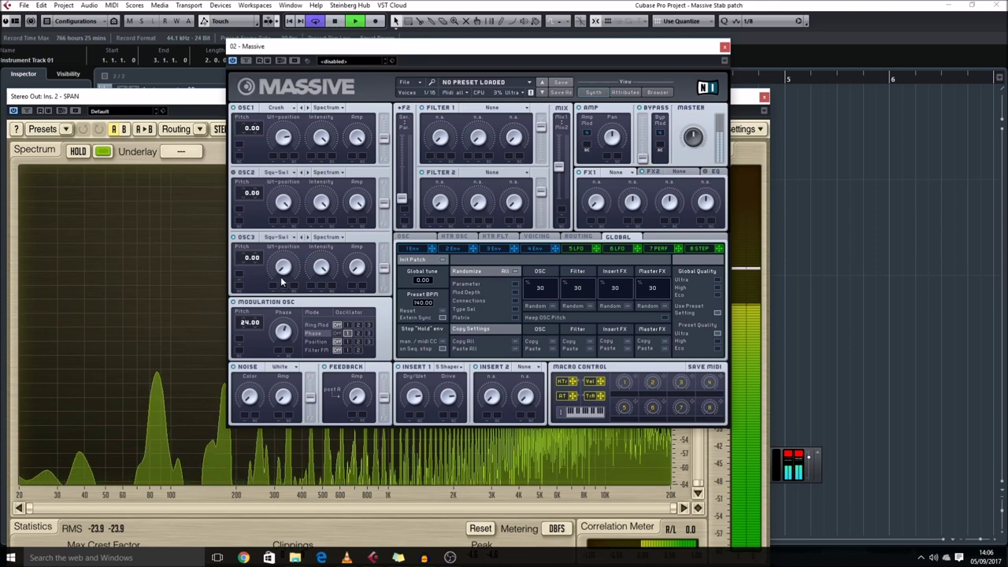
drag(392, 47, 321, 1)
click(404, 131)
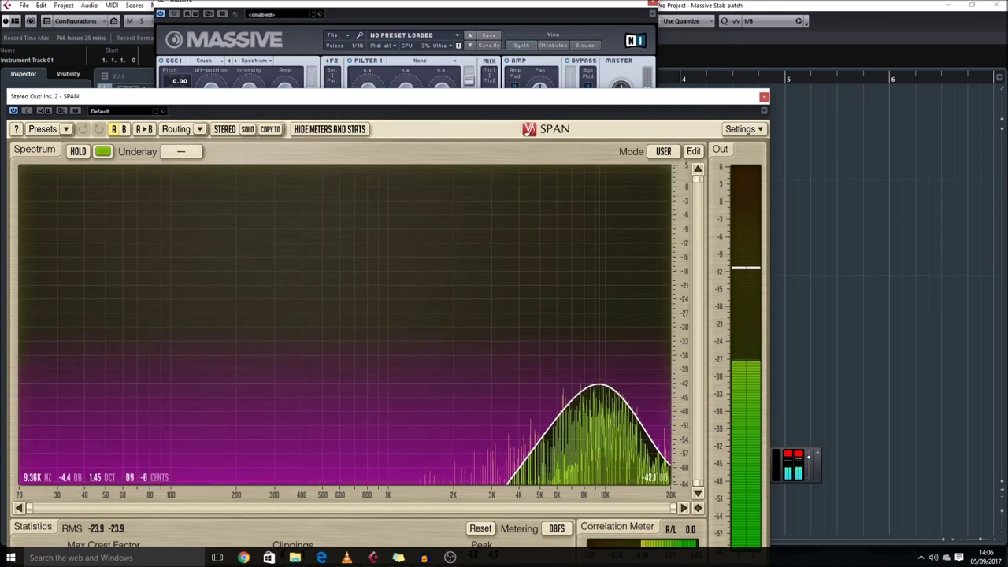
Step: Bring Massive back in front of SPAN and adjust the Modulation OSC Phase amount while playing the riff
click(370, 9)
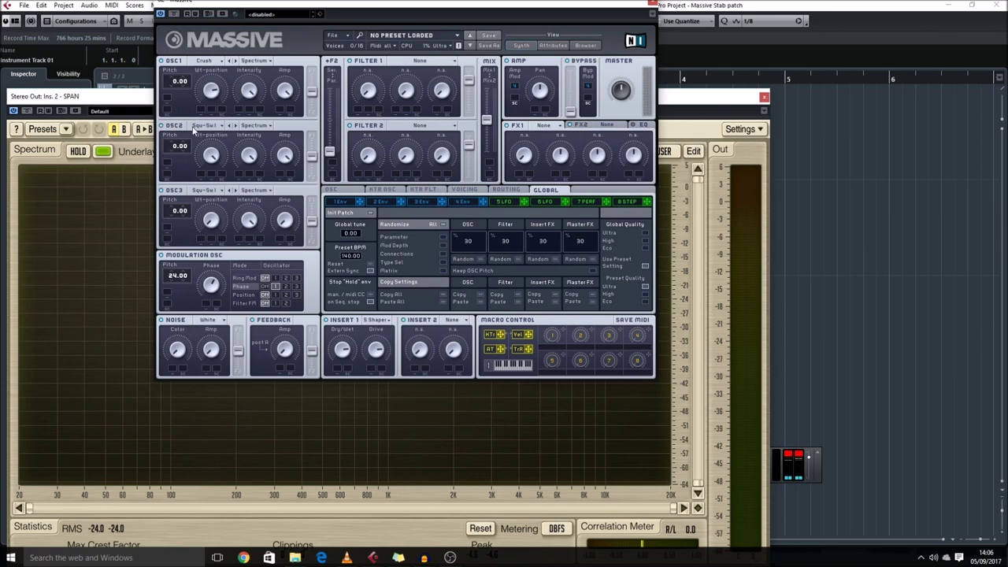
drag(197, 4, 276, 65)
key(space)
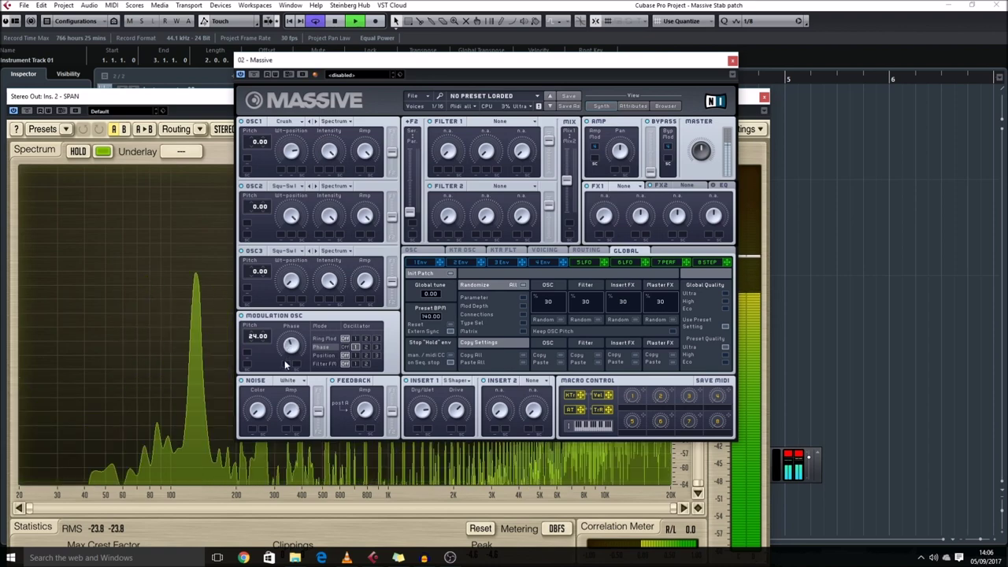
key(space)
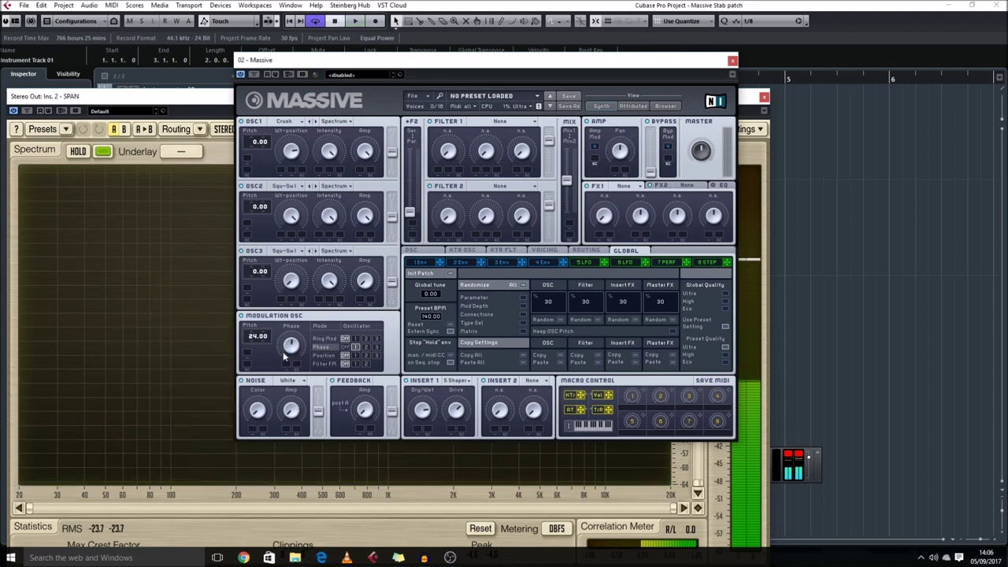
Step: Arrange SPAN and Massive side by side and compare the harmonics at different Modulation OSC Phase amounts during playback
drag(203, 100, 188, 55)
drag(355, 58, 526, 31)
key(space)
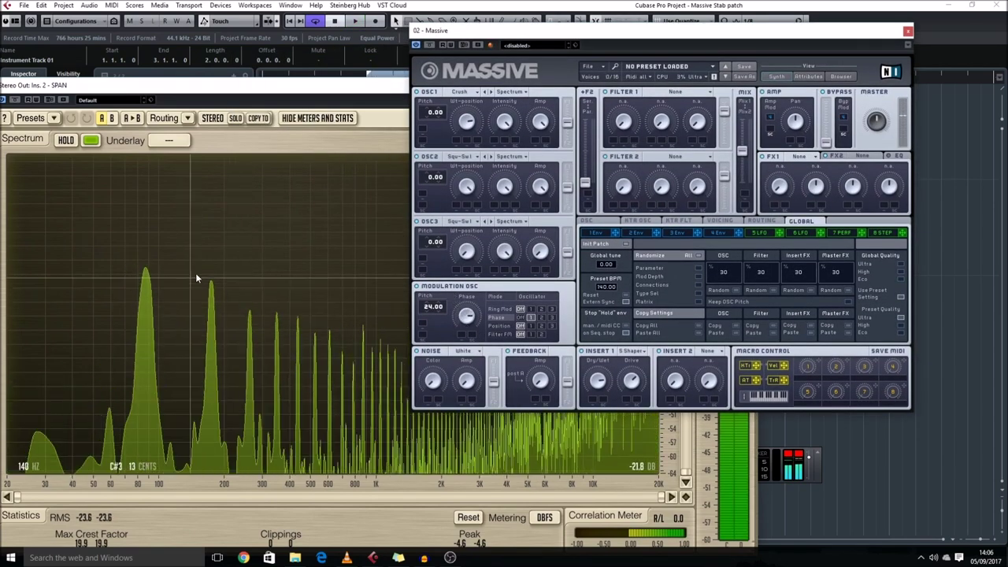
click(312, 187)
key(space)
click(473, 33)
key(space)
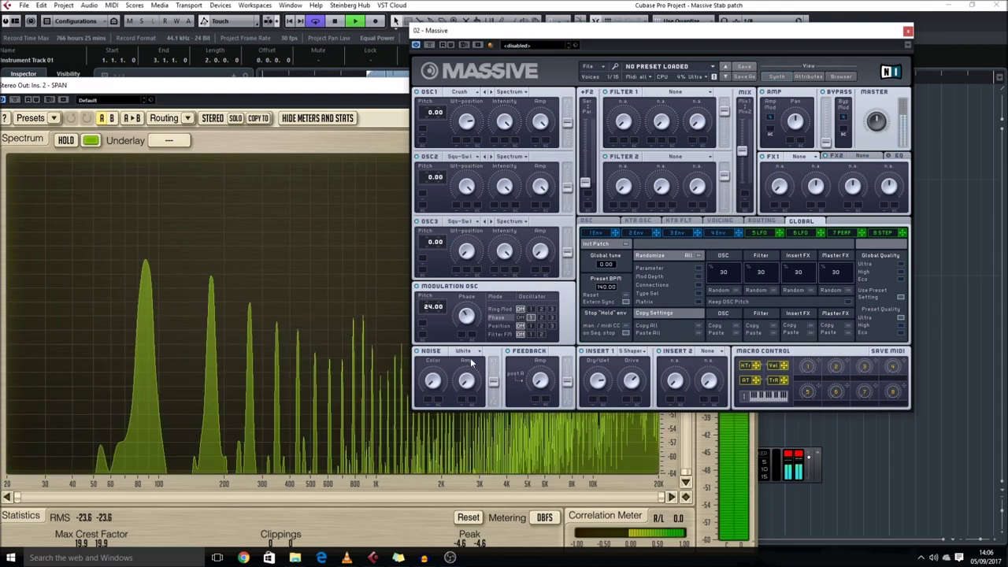
drag(568, 32, 358, 53)
key(space)
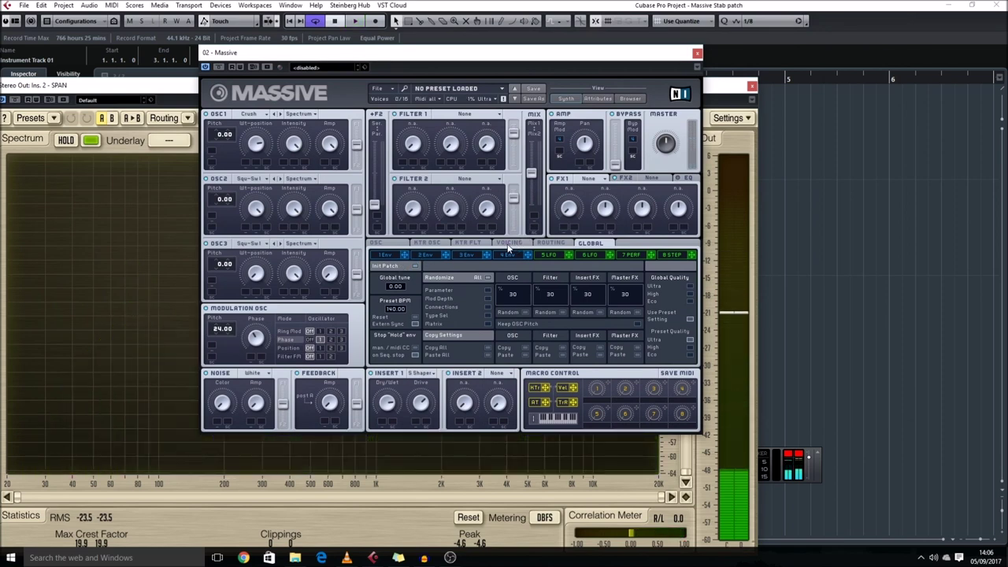
Step: Set Massive's voicing to monophonic with 5 unison voices and turn on a slight Pitch Cutoff spread while playing the riff
click(509, 242)
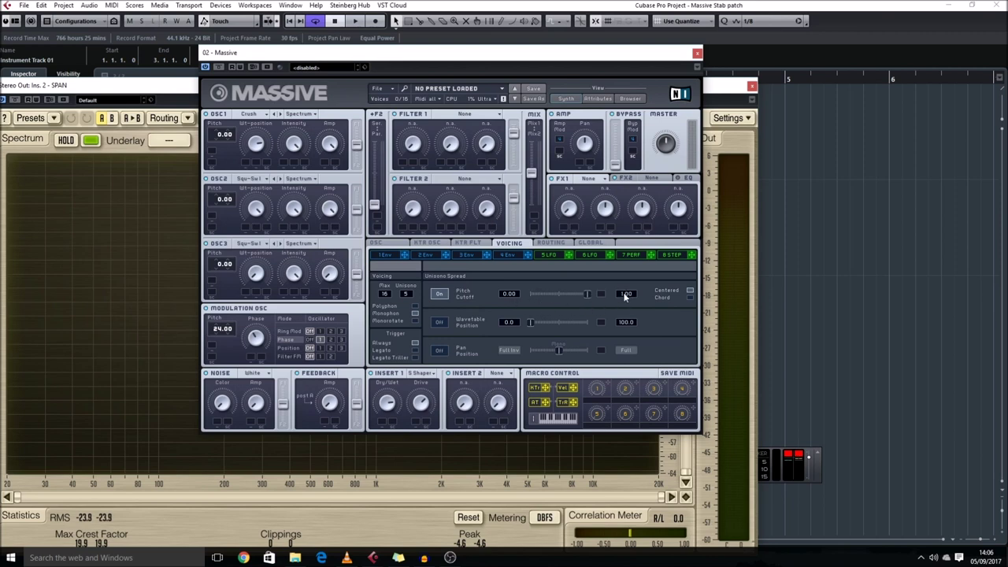
key(space)
drag(590, 293, 531, 295)
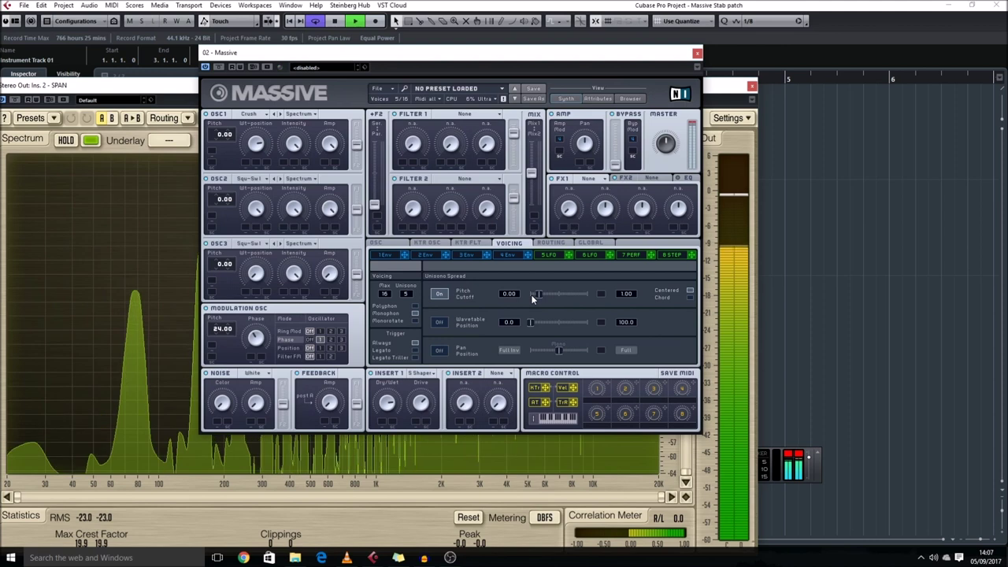
key(space)
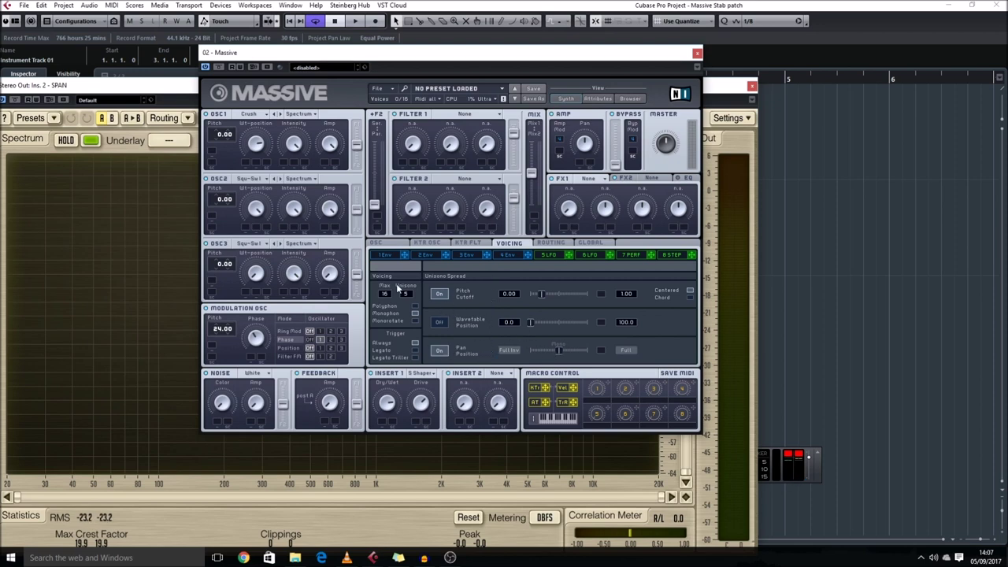
Step: Narrow the unison Pan Position spread and compare it on and off during playback, leaving it on
drag(560, 350, 546, 351)
key(space)
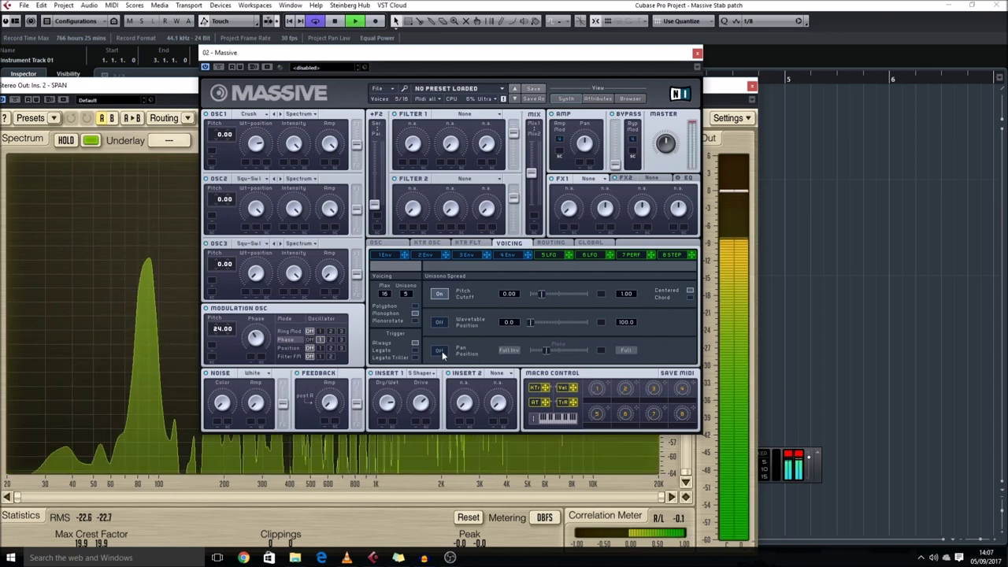
key(space)
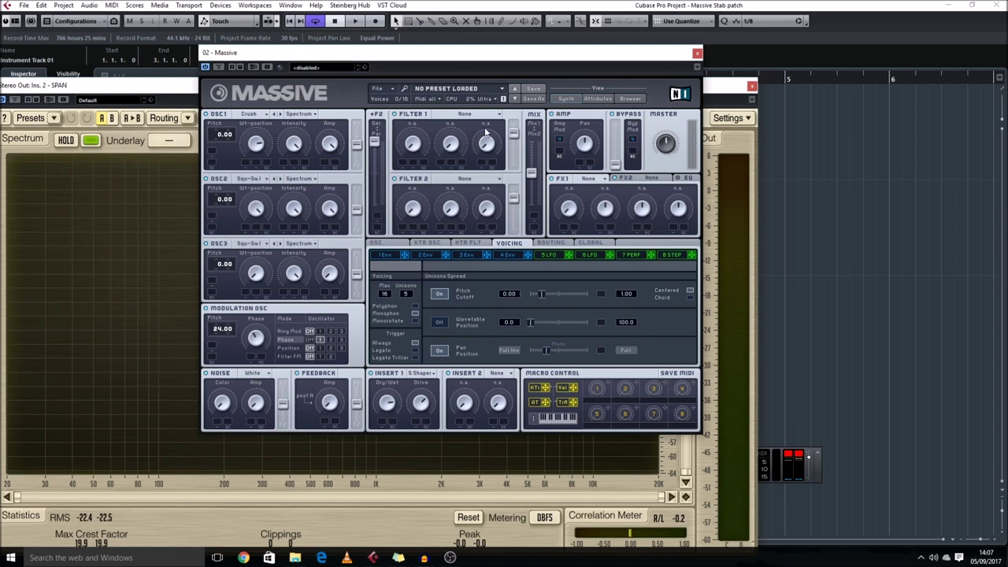
Step: Load Lowpass 2 into Filter 1 and assign Env 2 to its Cutoff, then start the riff
click(445, 257)
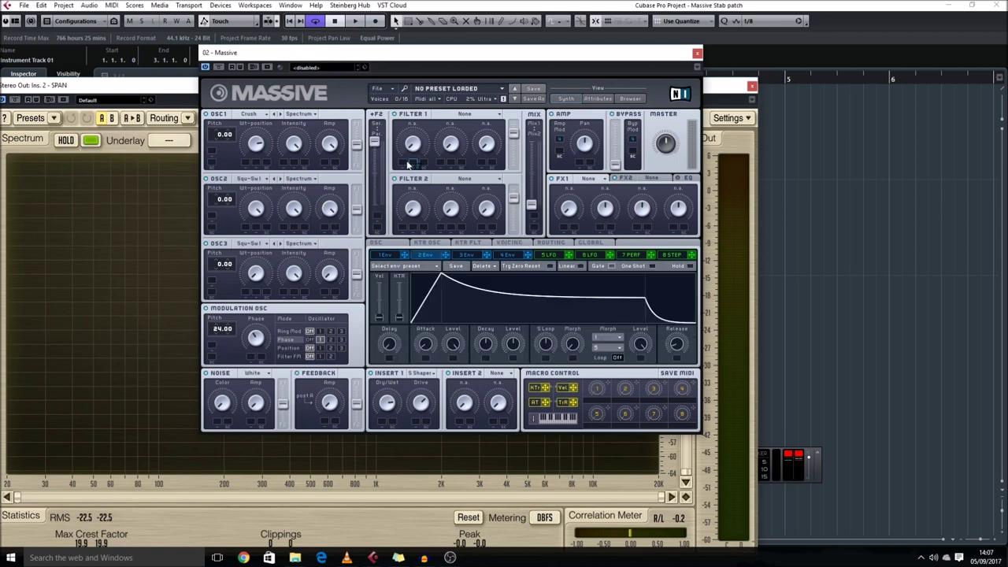
click(463, 117)
click(465, 125)
key(space)
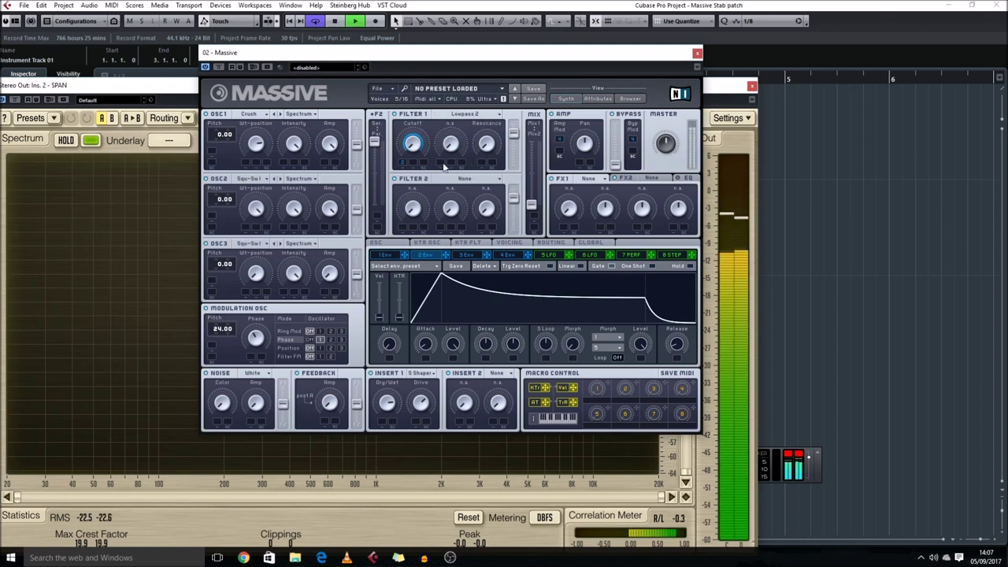
Step: Drop Env 2's decay level to zero and slightly lower its attack level to make the filter movement plucky
drag(514, 344, 508, 380)
drag(453, 347, 453, 369)
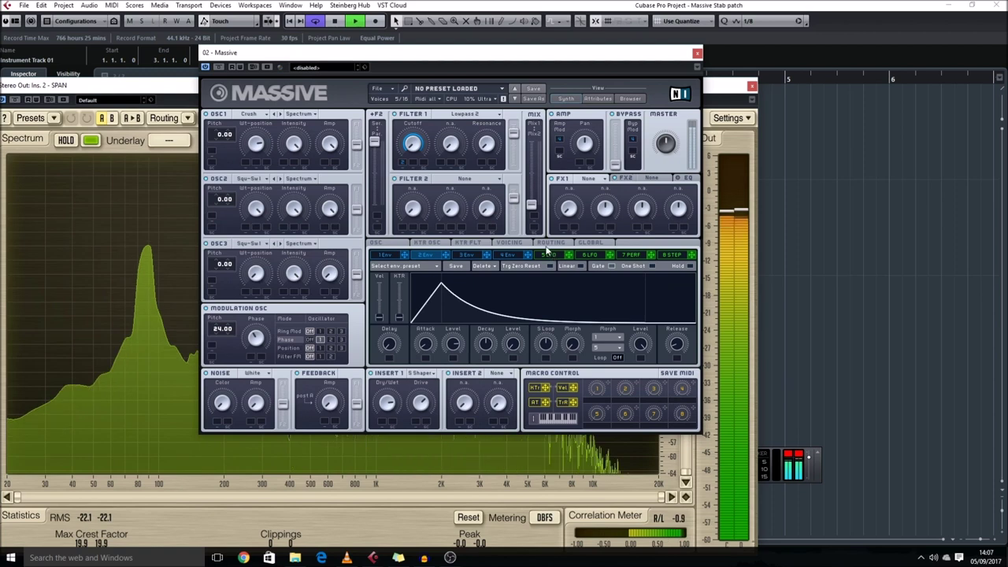
key(space)
Step: Reroute Insert 1 from after Filter 1 to before it, and play the riff before and after the change
click(550, 242)
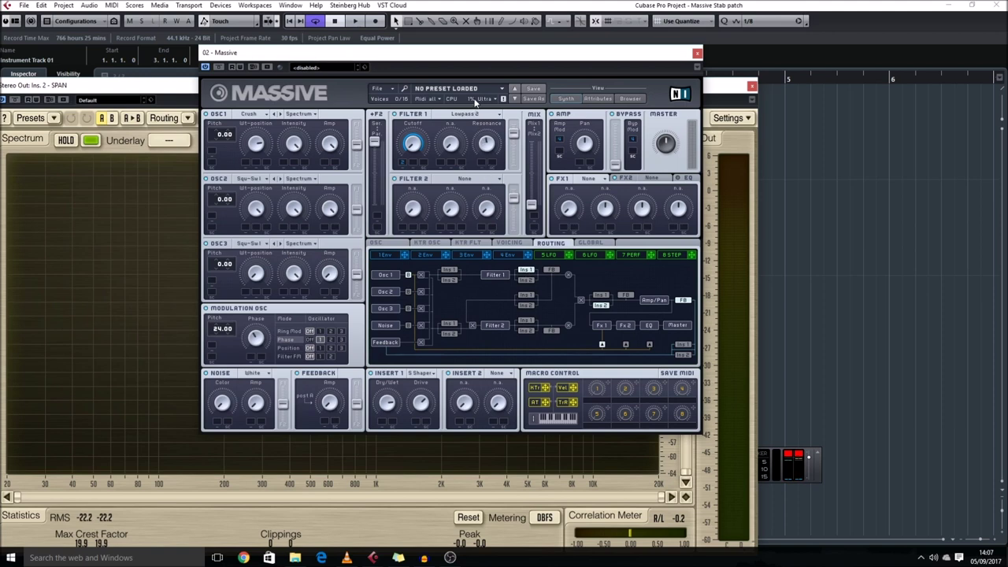
key(space)
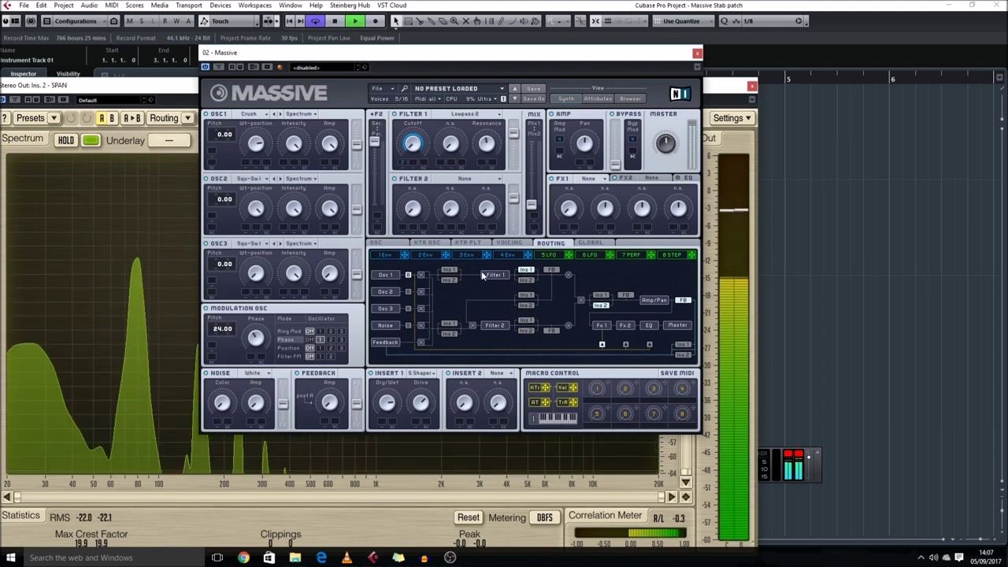
key(space)
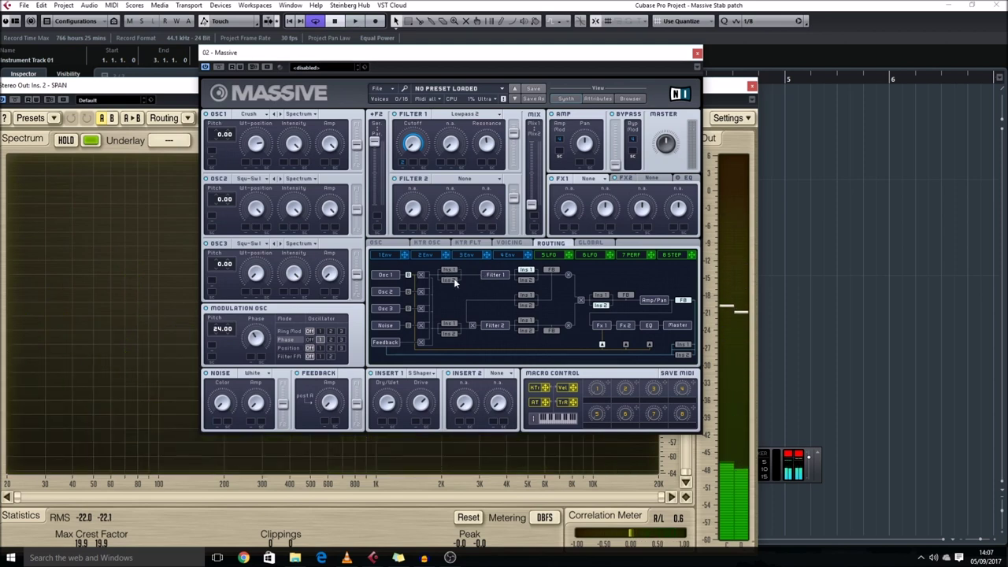
click(451, 271)
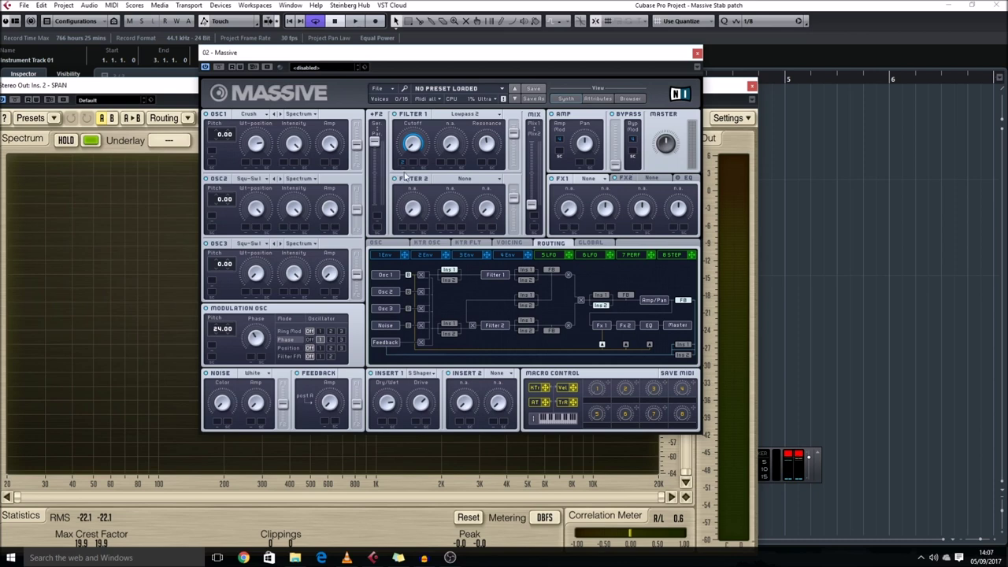
key(space)
Step: Raise Env 2's attack level to full and fine-tune the unison Pitch Cutoff spread while the riff plays
click(426, 254)
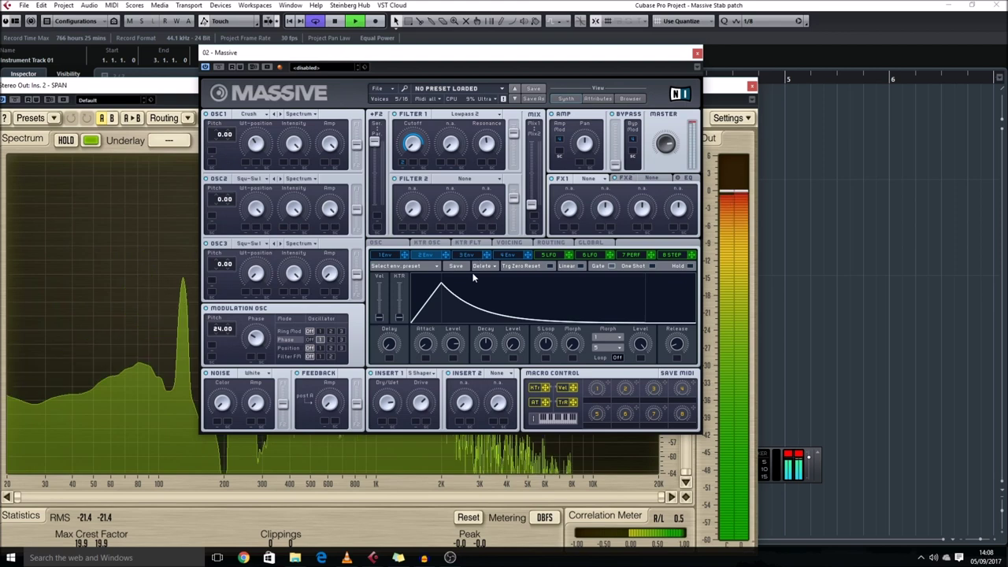
mouse_move(454, 343)
mouse_down()
mouse_move(458, 328)
mouse_move(475, 362)
mouse_move(471, 339)
mouse_move(454, 357)
mouse_up()
click(508, 243)
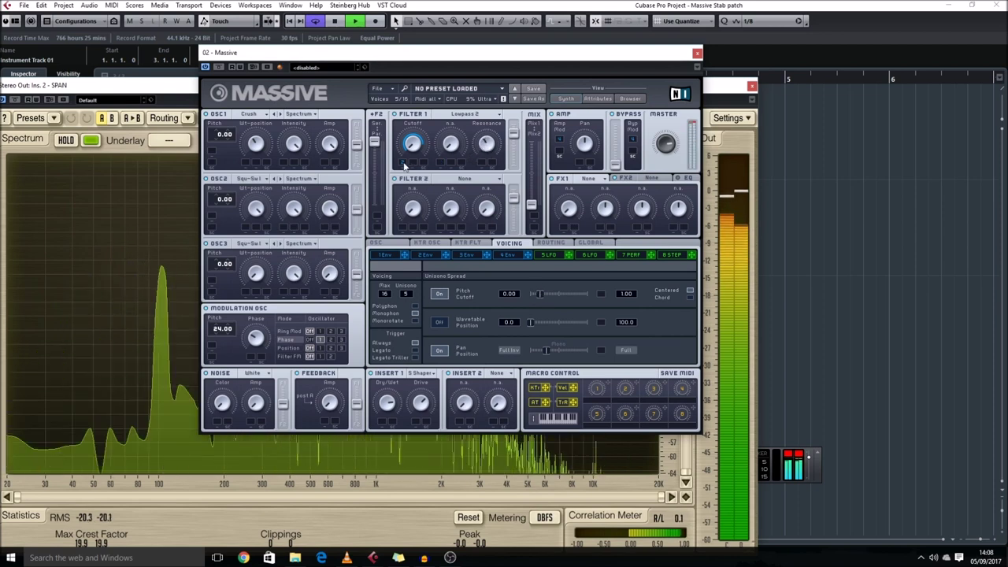
click(437, 255)
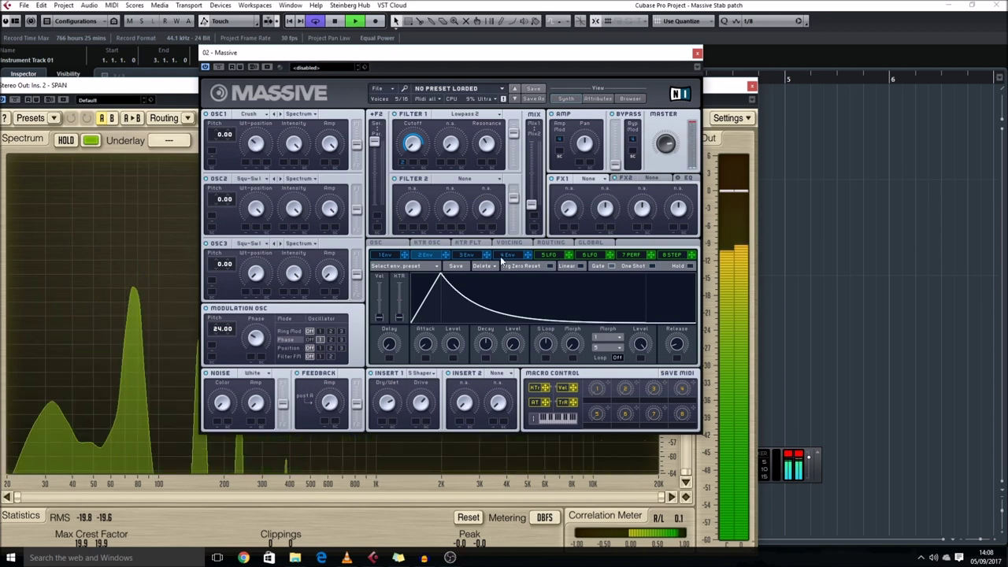
click(509, 243)
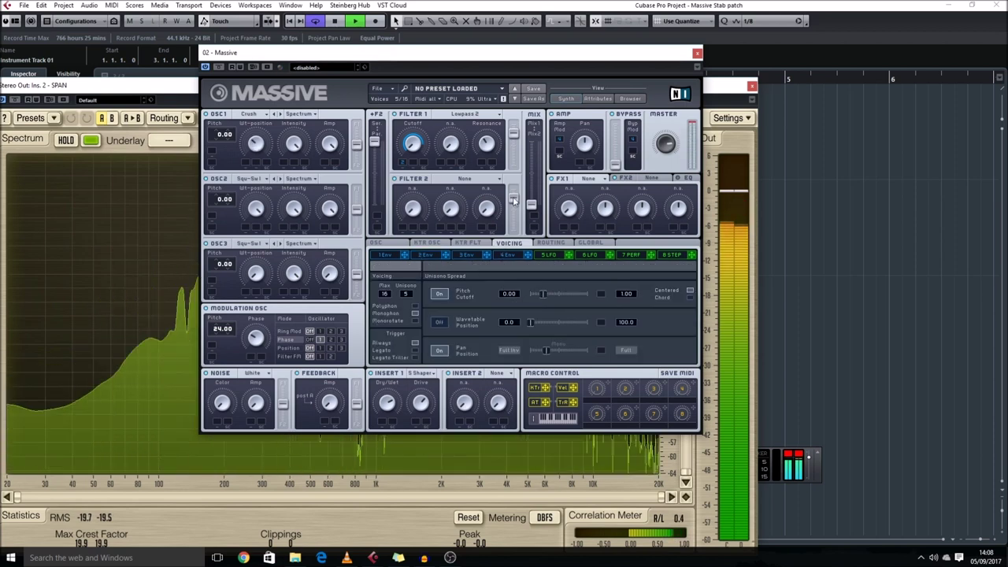
Step: Set Massive's Global tune to -12.00 and play the riff to check the low end in SPAN
click(607, 242)
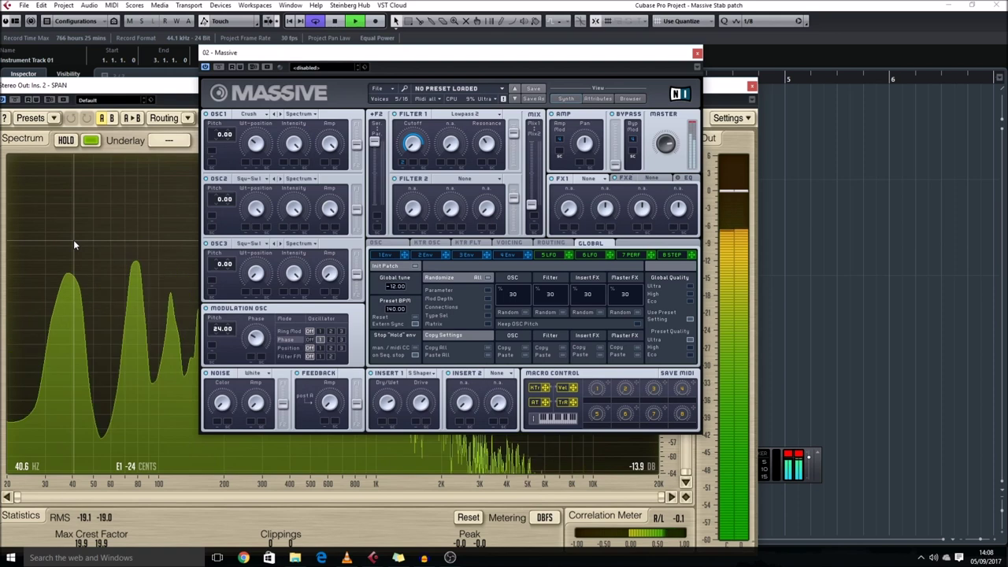
key(space)
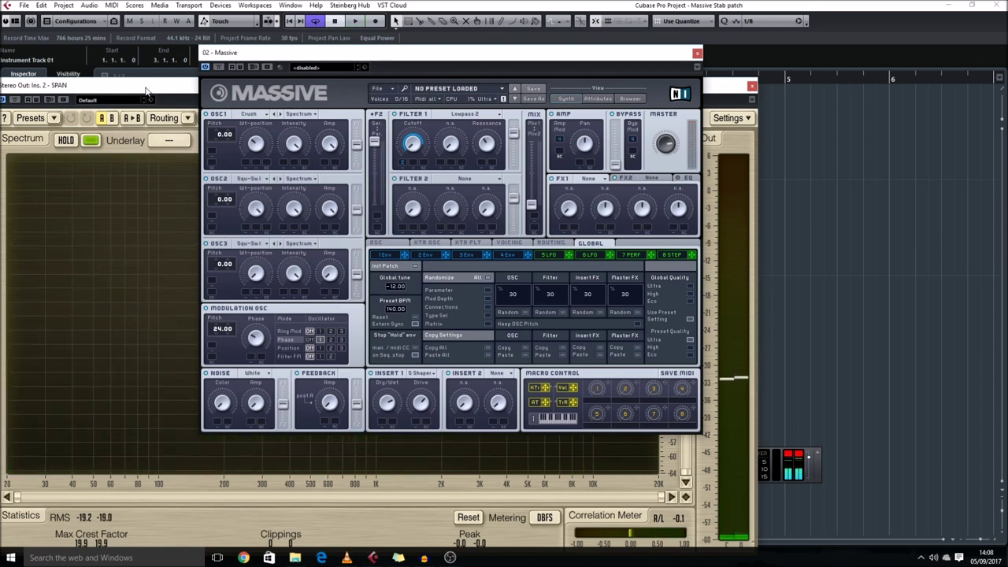
key(space)
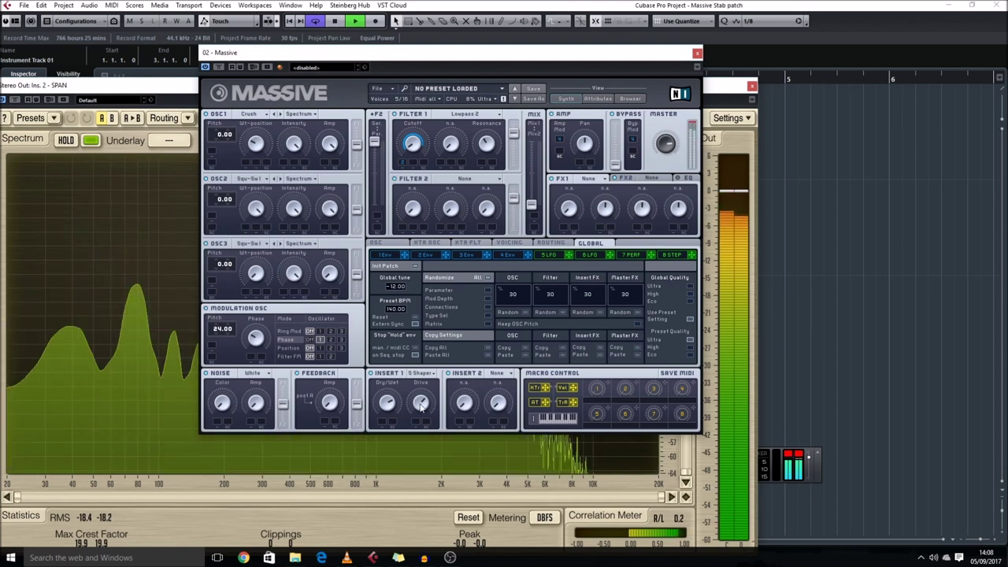
key(space)
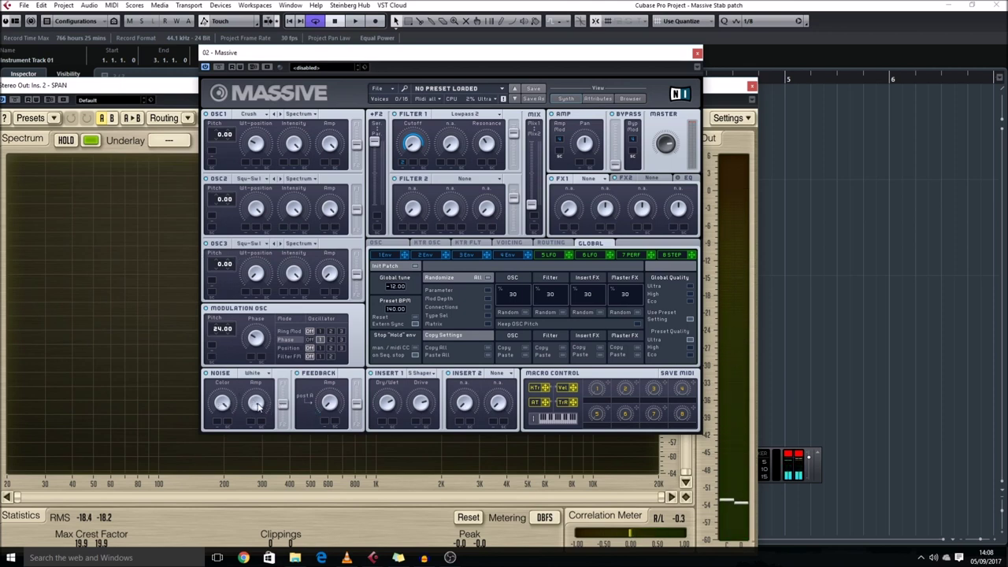
Step: Lower the Noise Amp, load Dim Exp into FX1, and adjust its Dry/Wet and Size while playing the riff
drag(254, 405, 265, 453)
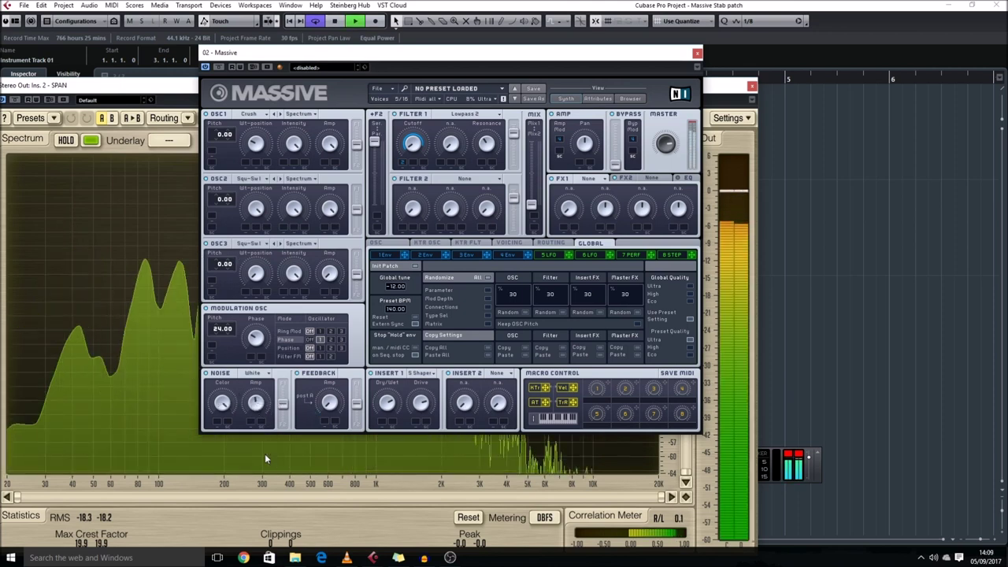
click(587, 179)
key(space)
click(603, 267)
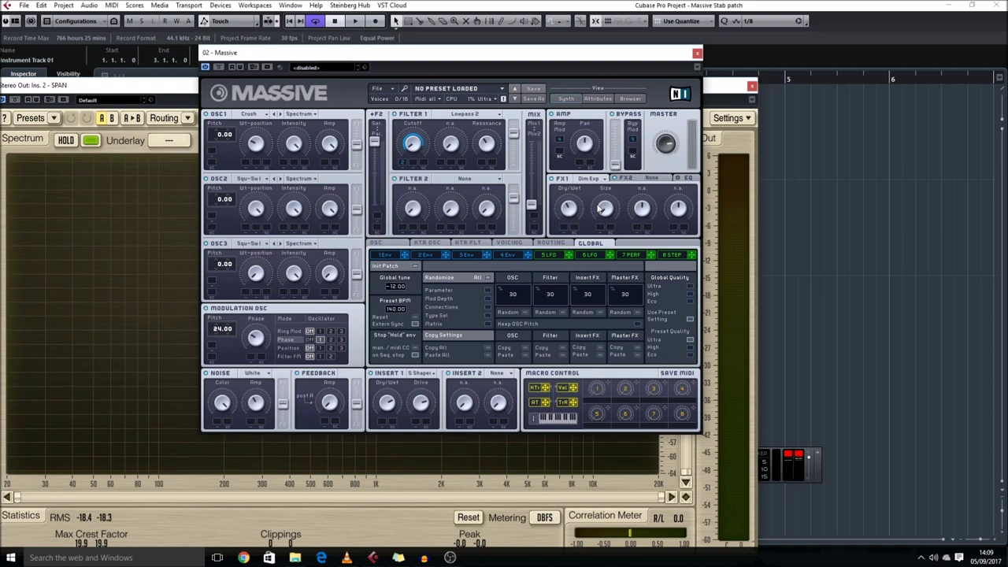
key(space)
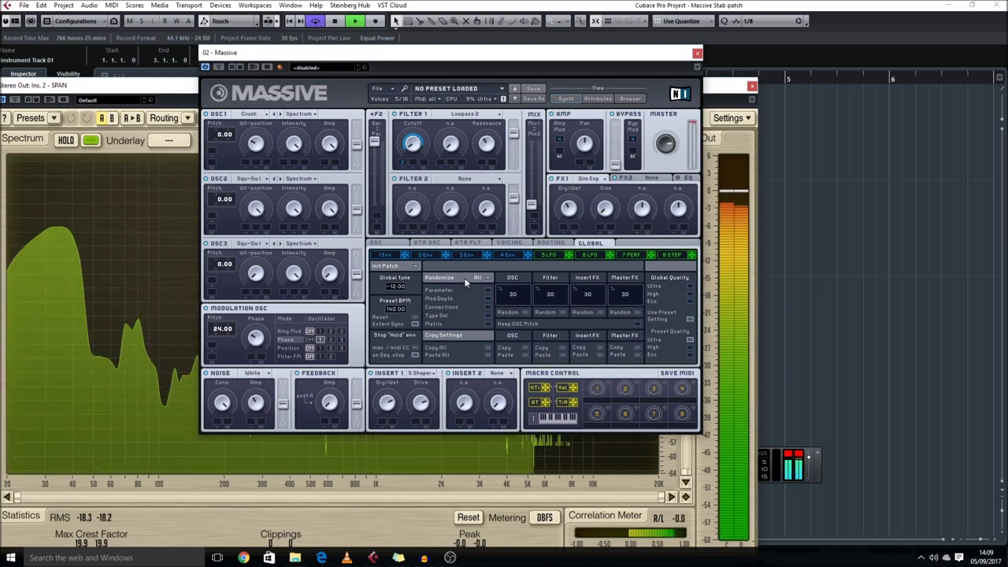
key(space)
Step: Assign Env 1 to the pitch of OSC1, OSC2 and Modulation OSC with an amount of 64.00 each
click(419, 263)
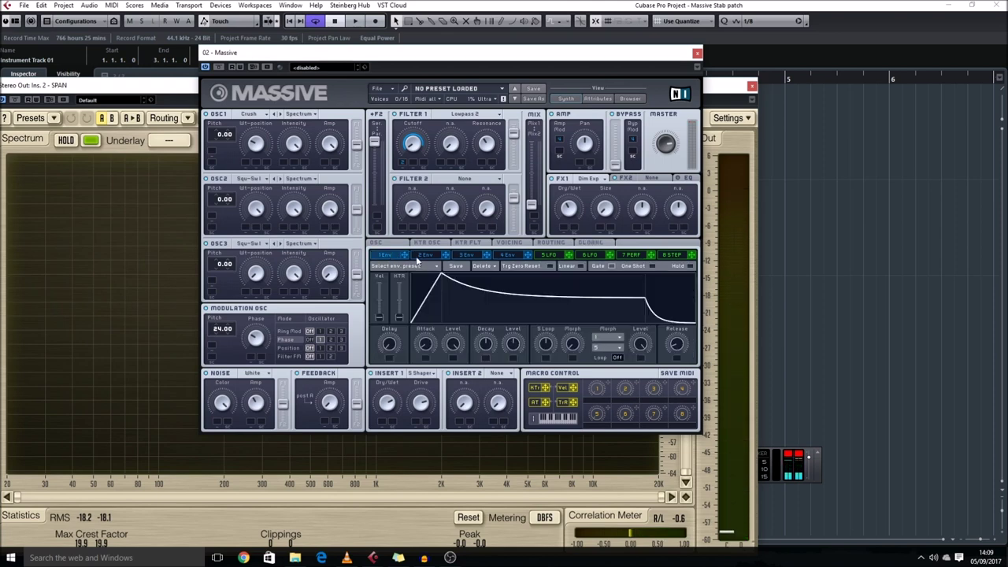
drag(209, 152, 212, 150)
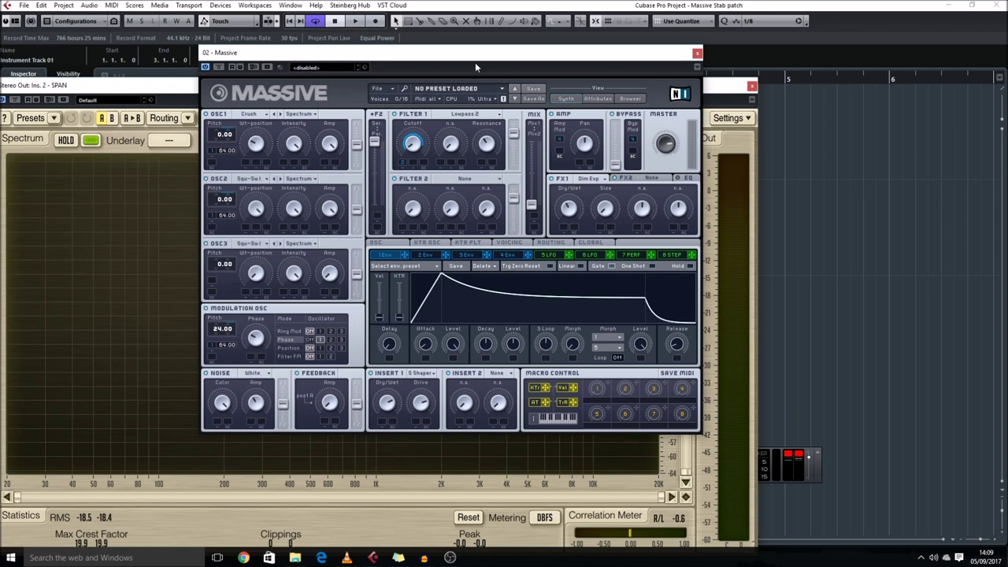
Step: Drop Env 1's decay level to zero and shorten its decay during playback, then bring up Env 2
drag(536, 61, 640, 103)
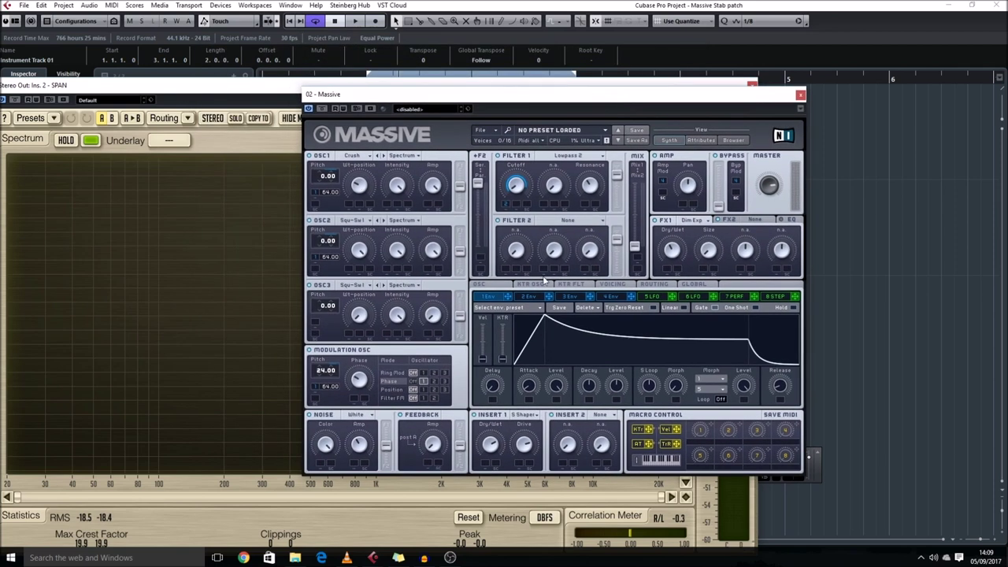
drag(615, 387, 605, 468)
drag(507, 95, 366, 64)
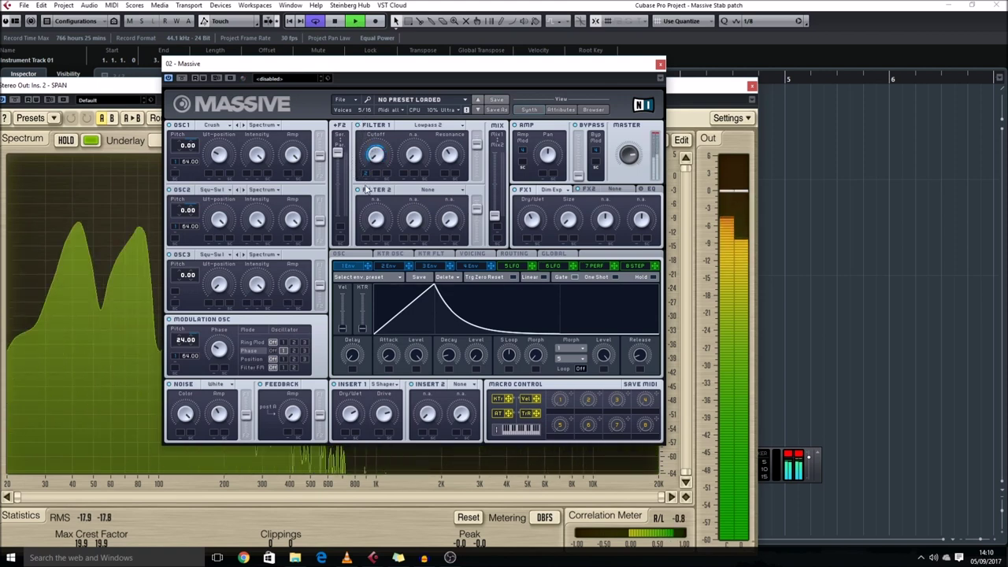
key(space)
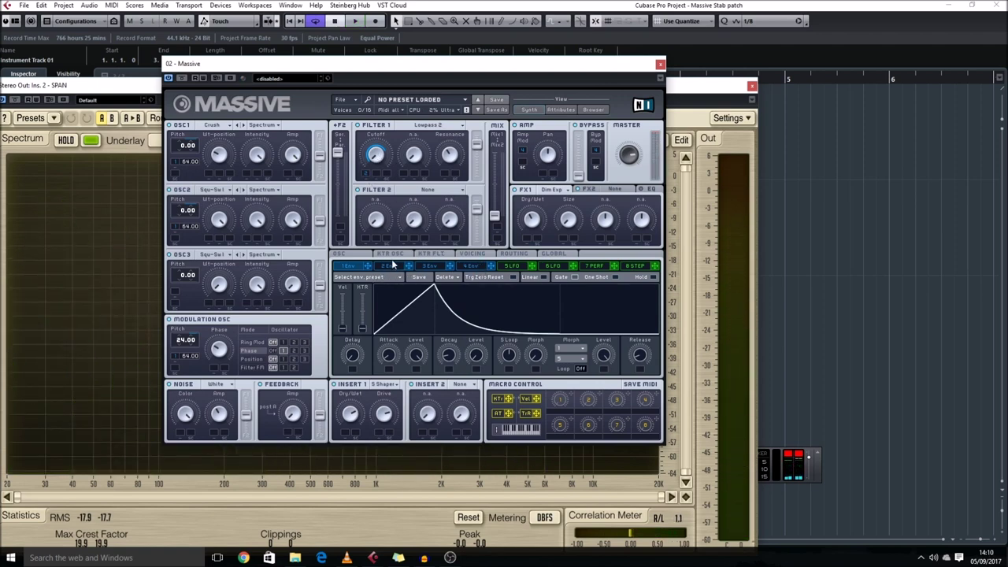
click(397, 265)
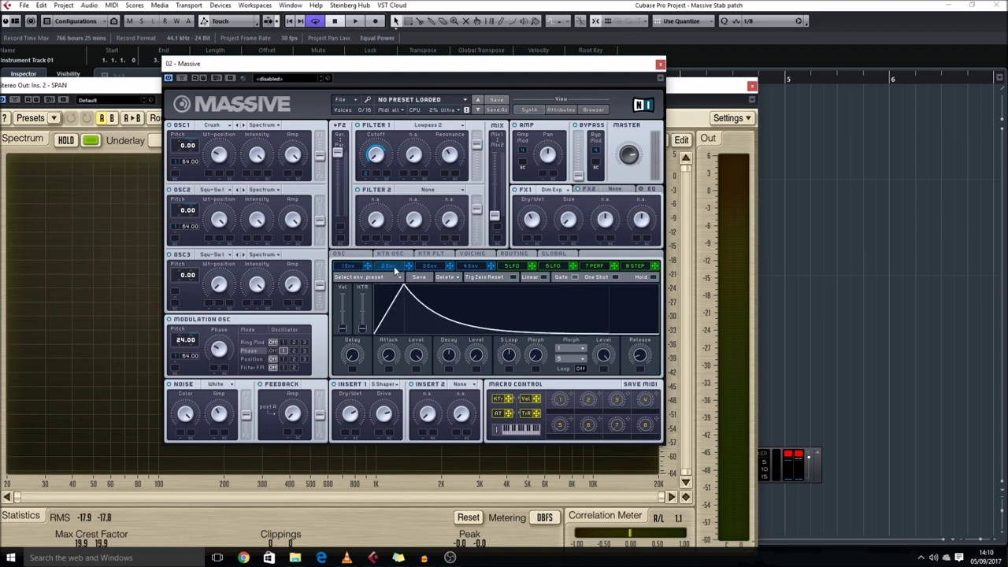
Step: Drop Env 3's decay level to zero and shorten its decay while auditioning the riff
click(438, 267)
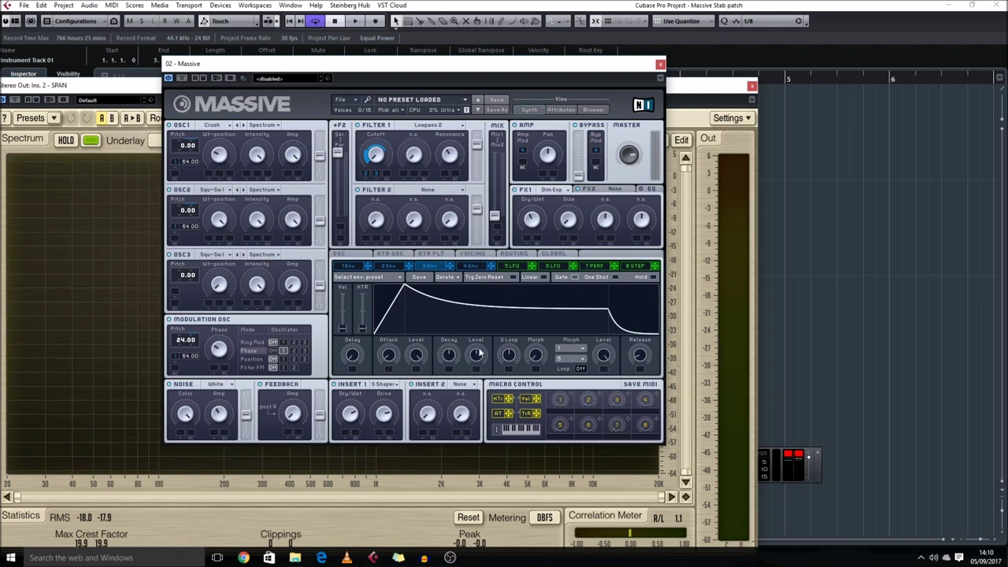
click(406, 267)
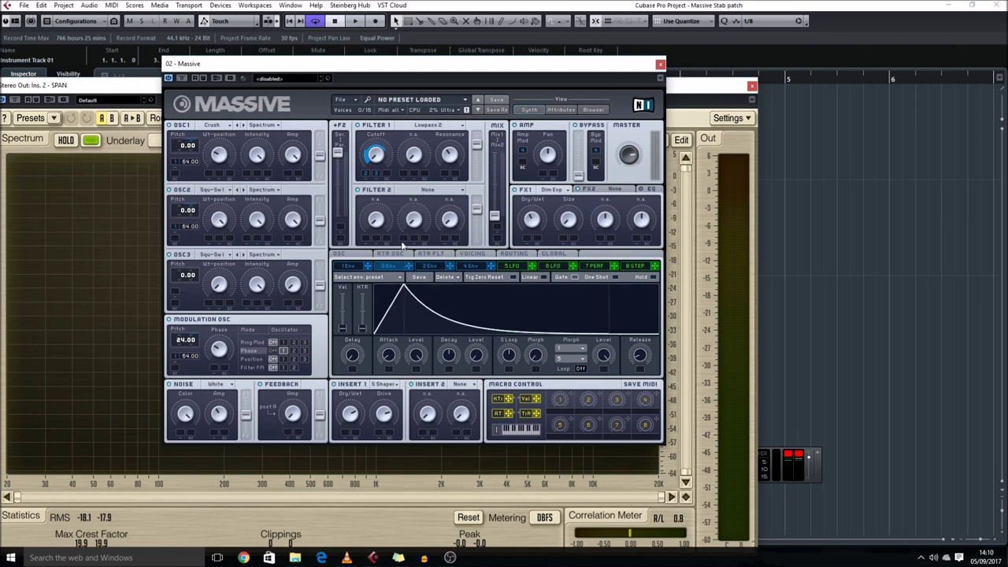
click(424, 266)
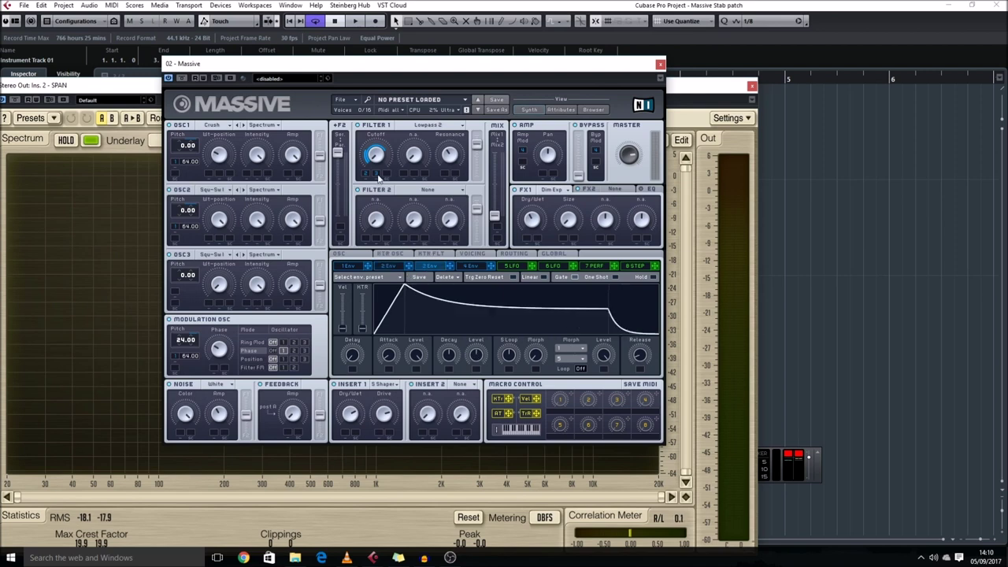
drag(484, 367, 454, 378)
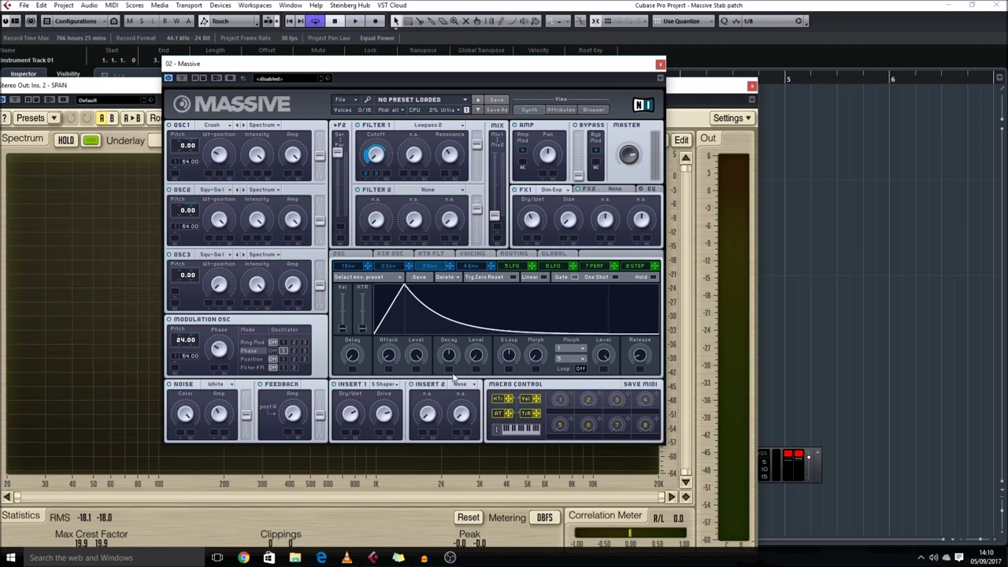
key(space)
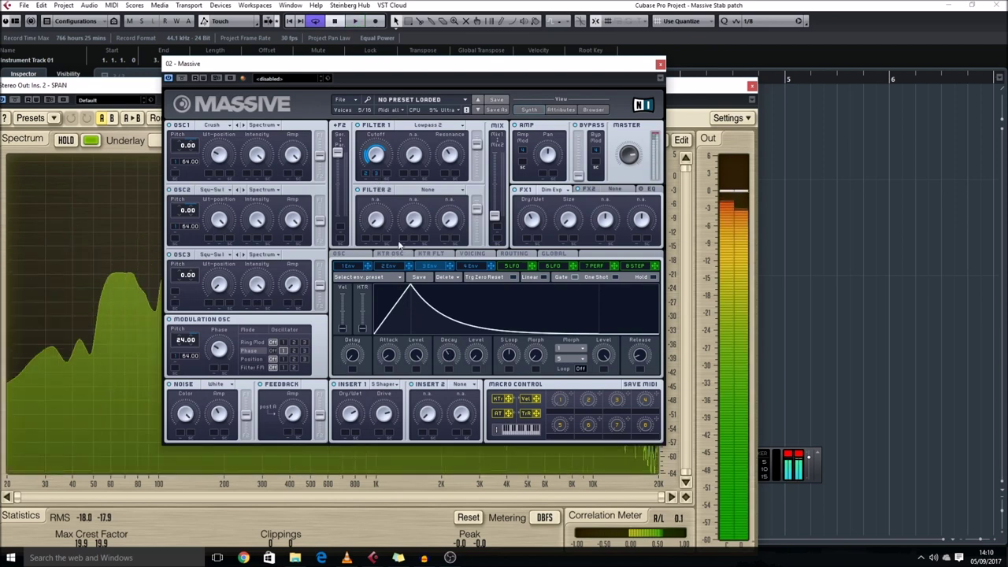
key(space)
key(space)
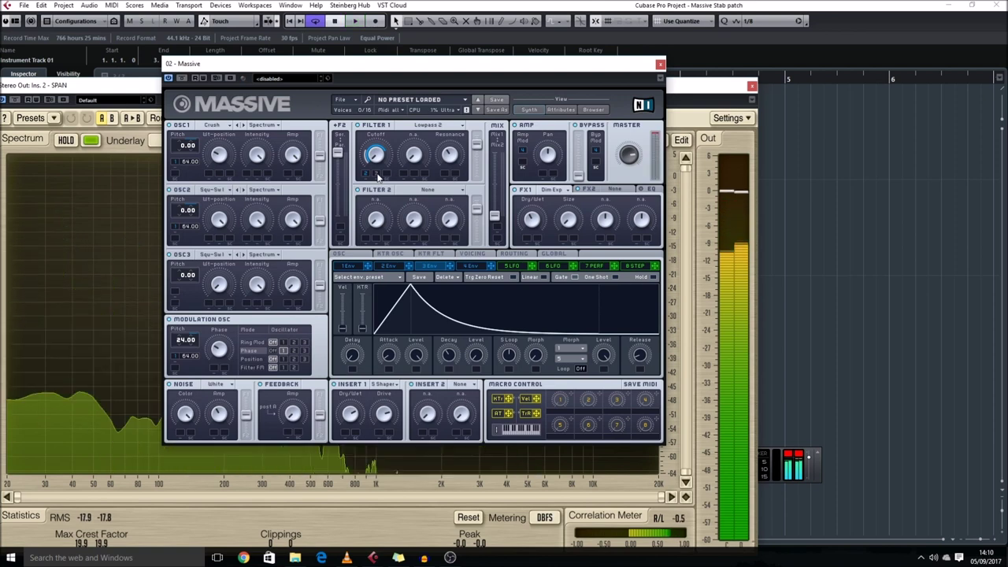
key(space)
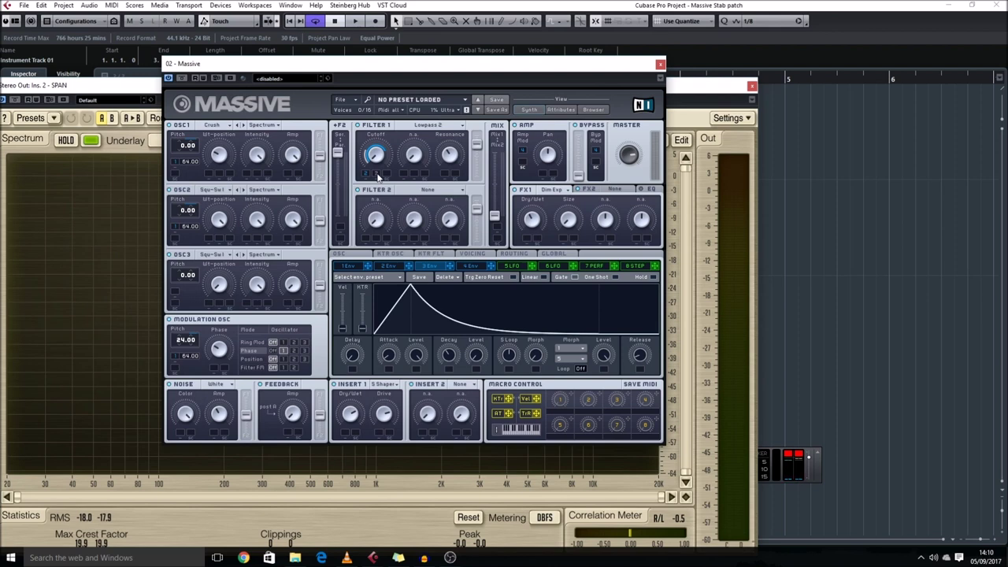
Step: Adjust Env 2's decay while playing the riff
click(388, 265)
mouse_move(448, 336)
mouse_down()
mouse_move(446, 367)
mouse_move(445, 354)
mouse_up()
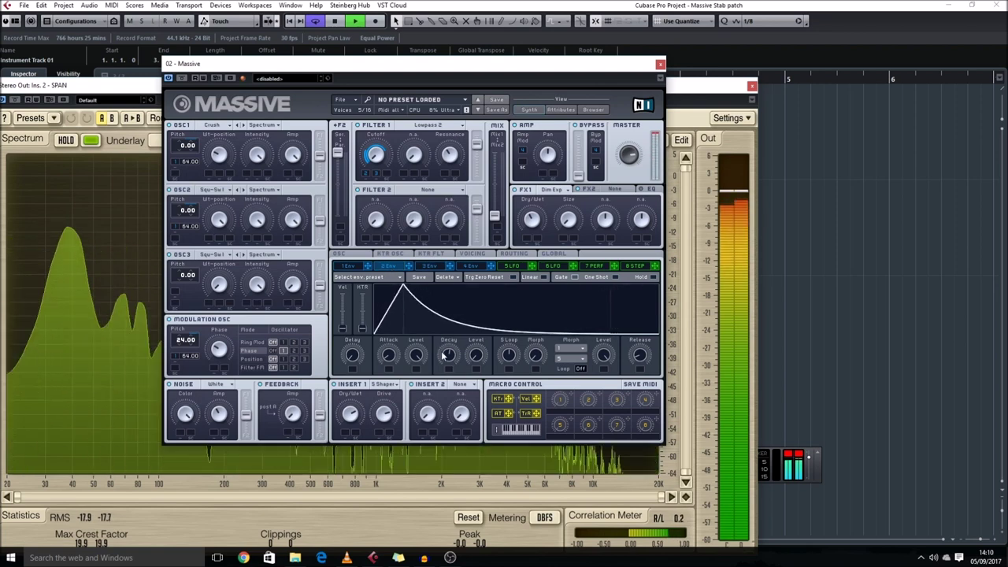
key(space)
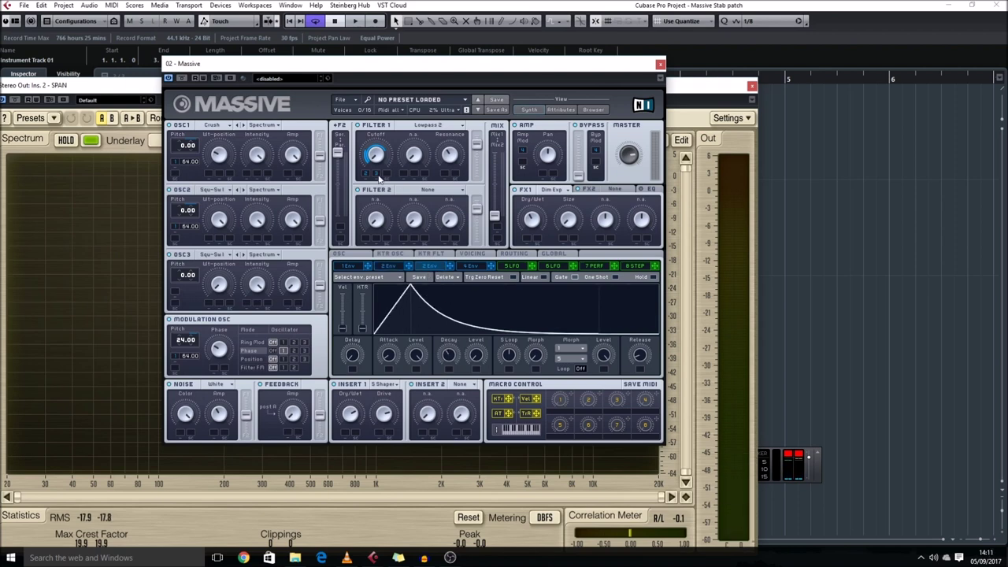
Step: Try Macro 1 on Env 3's decay, move that modulation to Env 2's decay, and play the riff
key(space)
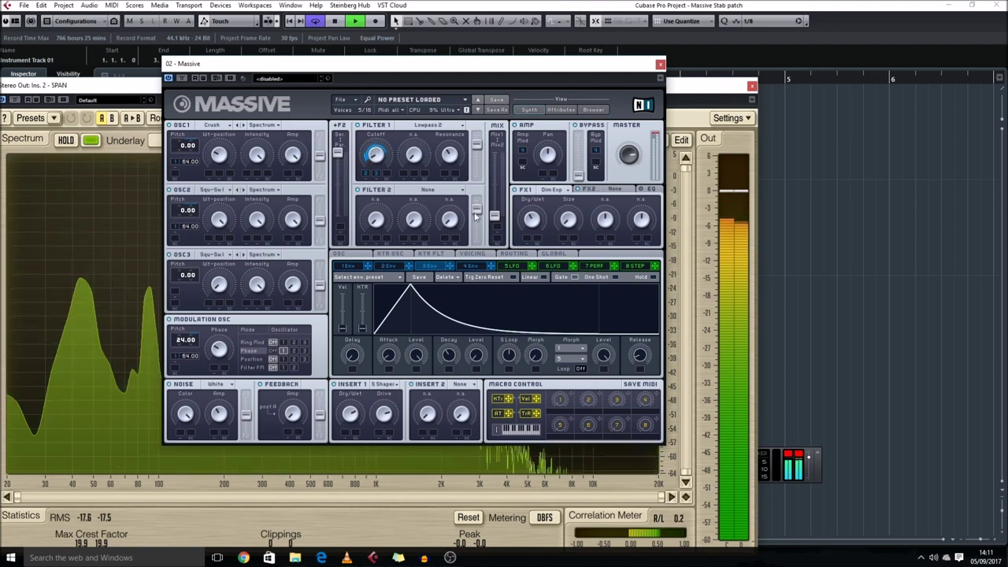
key(space)
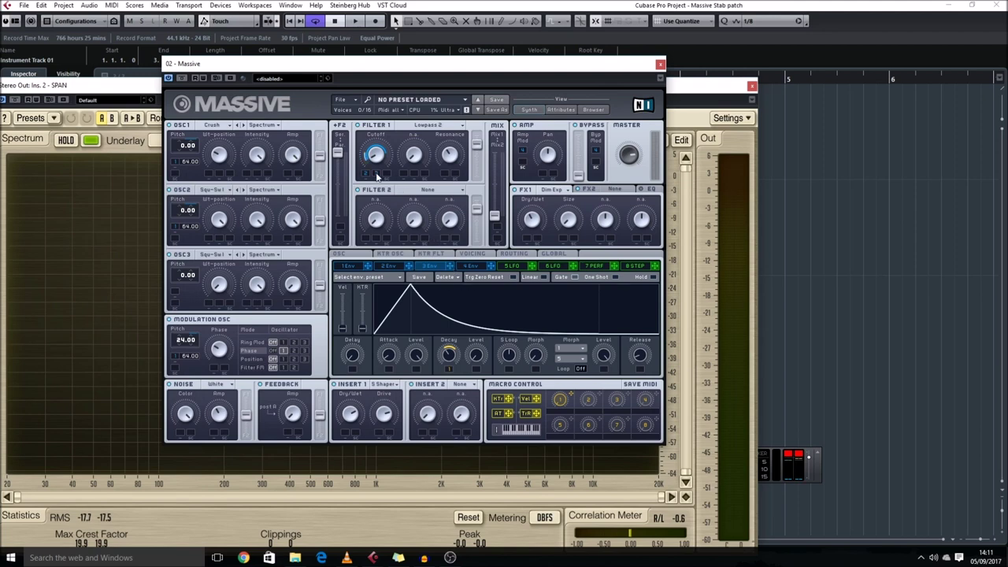
right_click(449, 370)
click(461, 380)
click(391, 267)
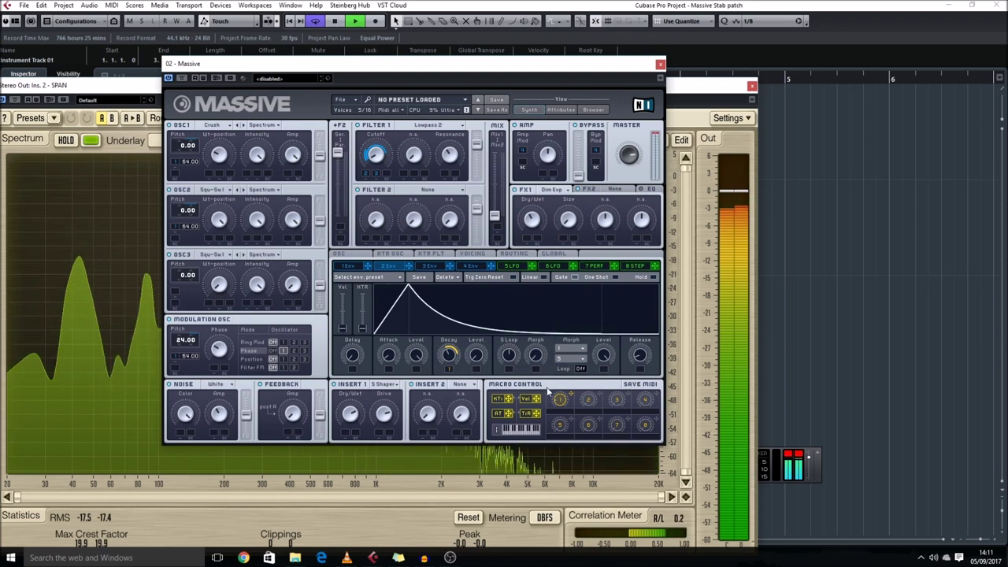
key(space)
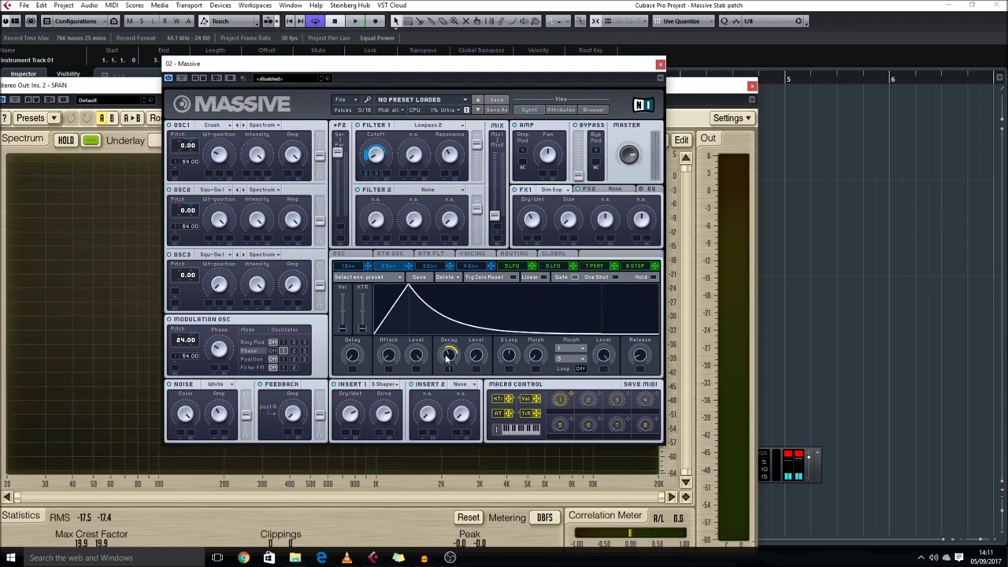
Step: Lower Env 3's attack level, assign Macro 1 to it, and audition the macro during playback
click(428, 266)
key(space)
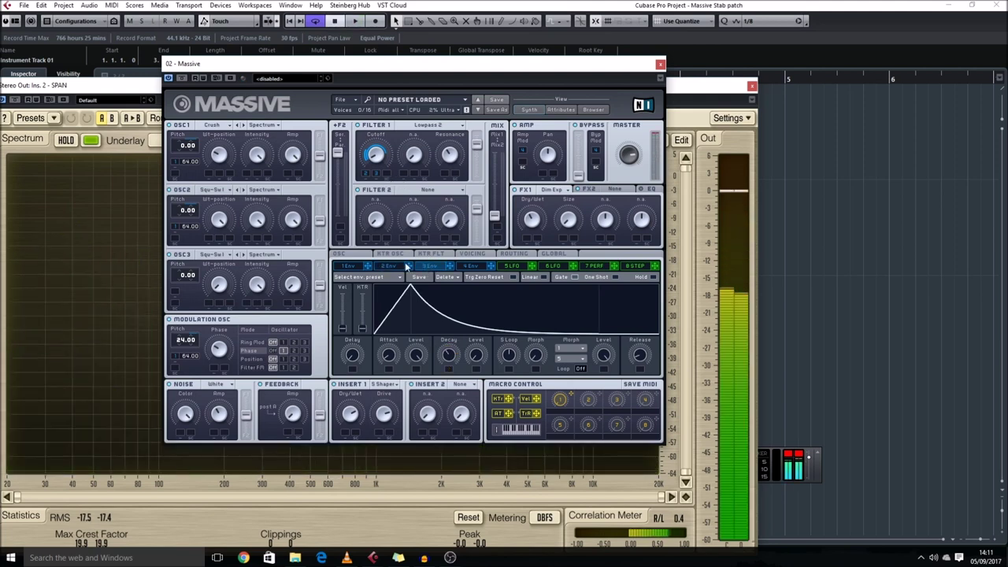
drag(418, 371, 418, 373)
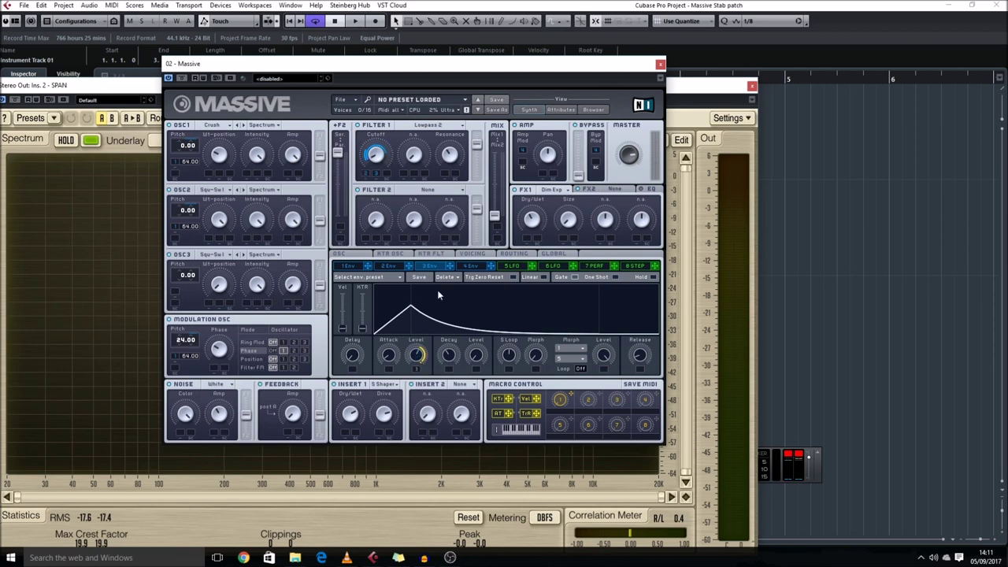
key(space)
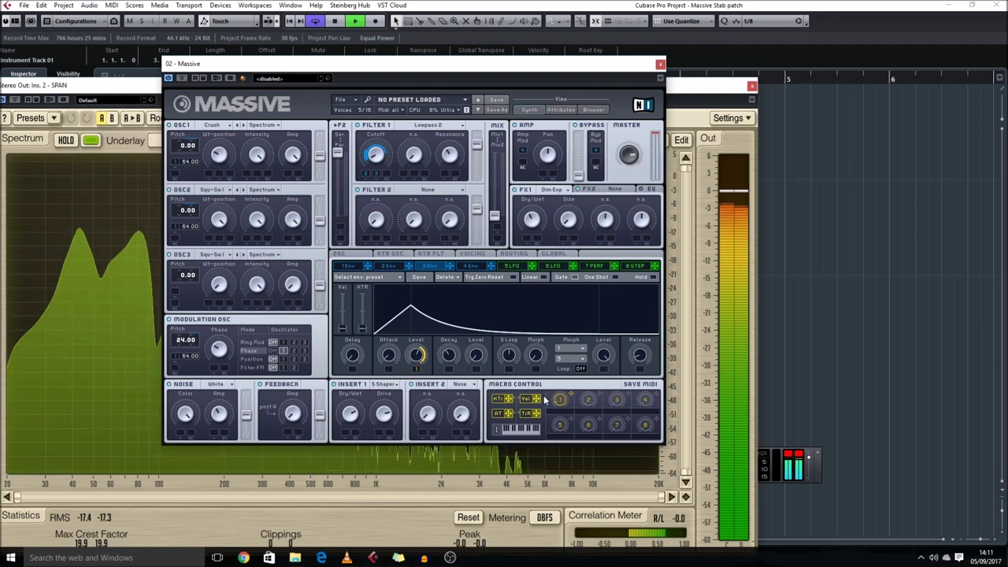
Step: Switch the voicing to Monophon, set the glide to Rate with a longer time, and play the riff
click(338, 253)
key(space)
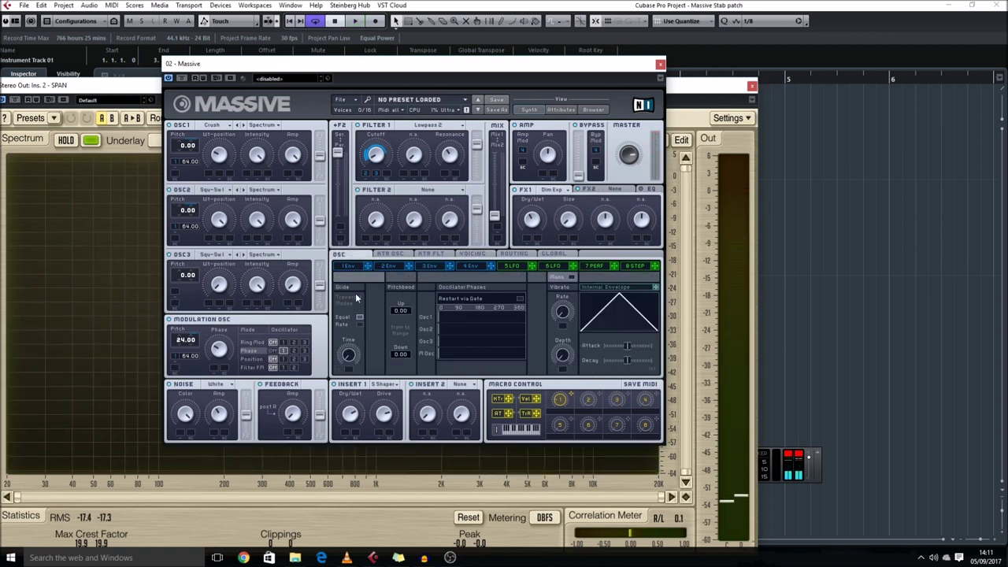
click(474, 254)
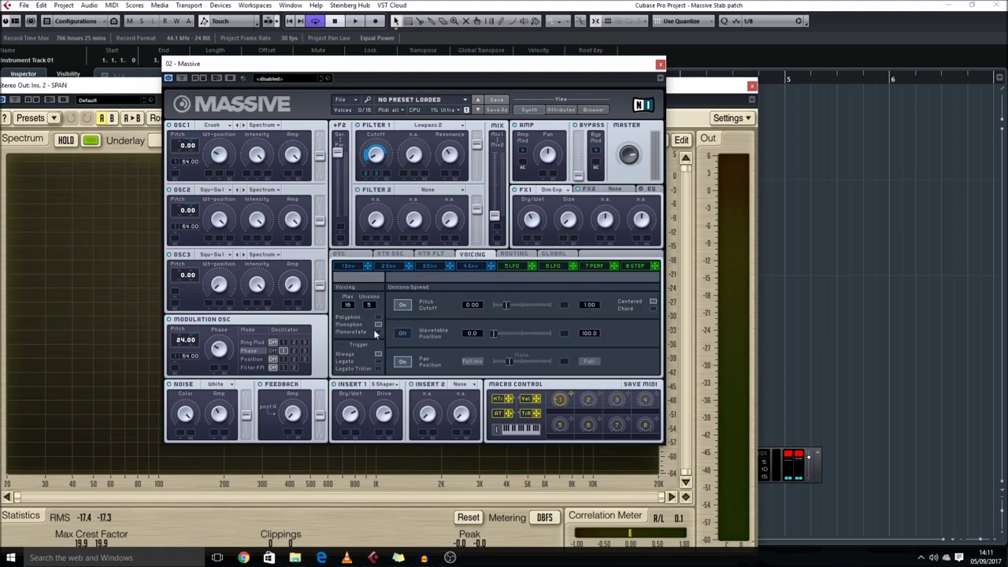
click(354, 255)
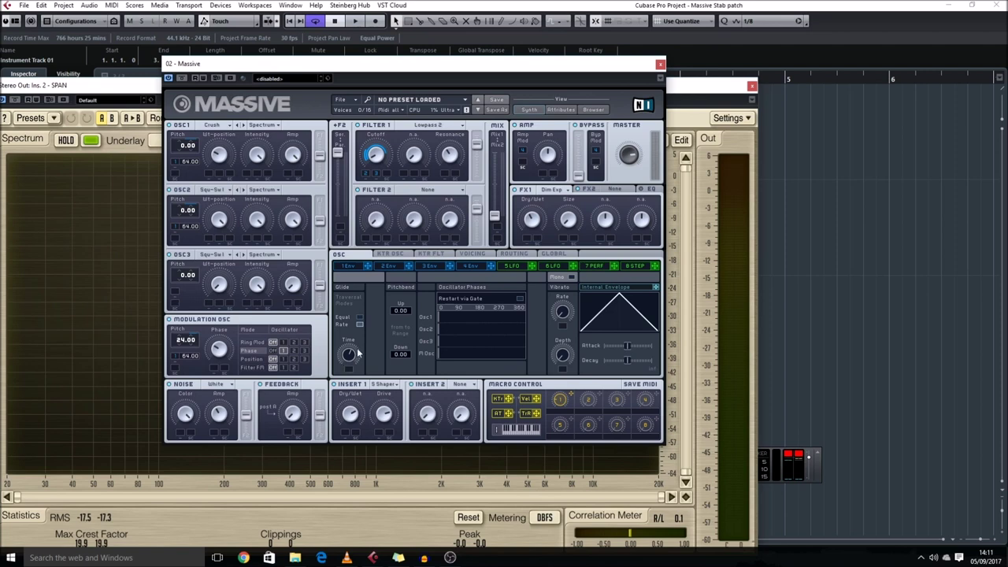
key(space)
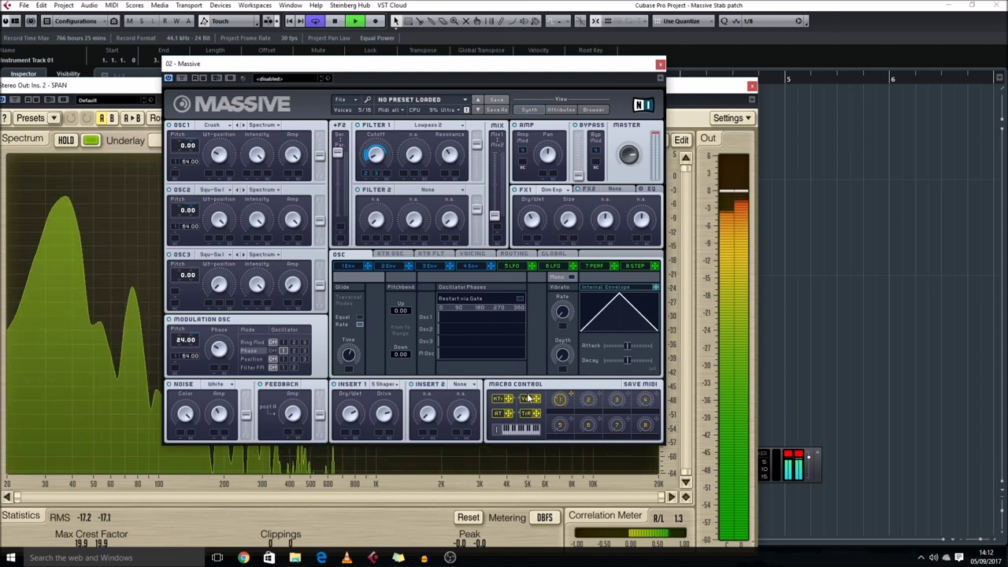
Step: Set OSC3's pitch to 19.00 with the Scrap Yard wavetable, and switch OSC3 off after comparing it in playback
key(space)
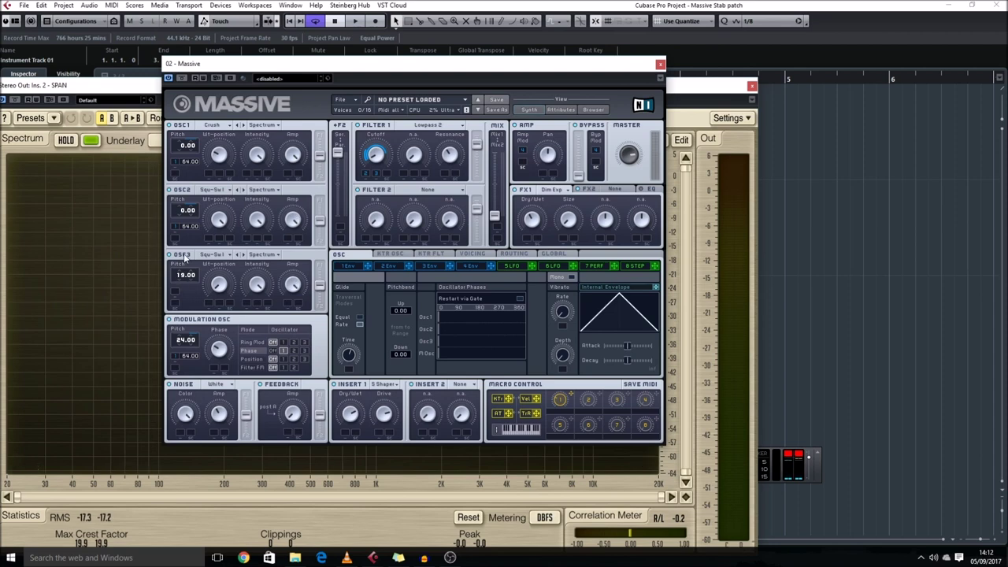
key(space)
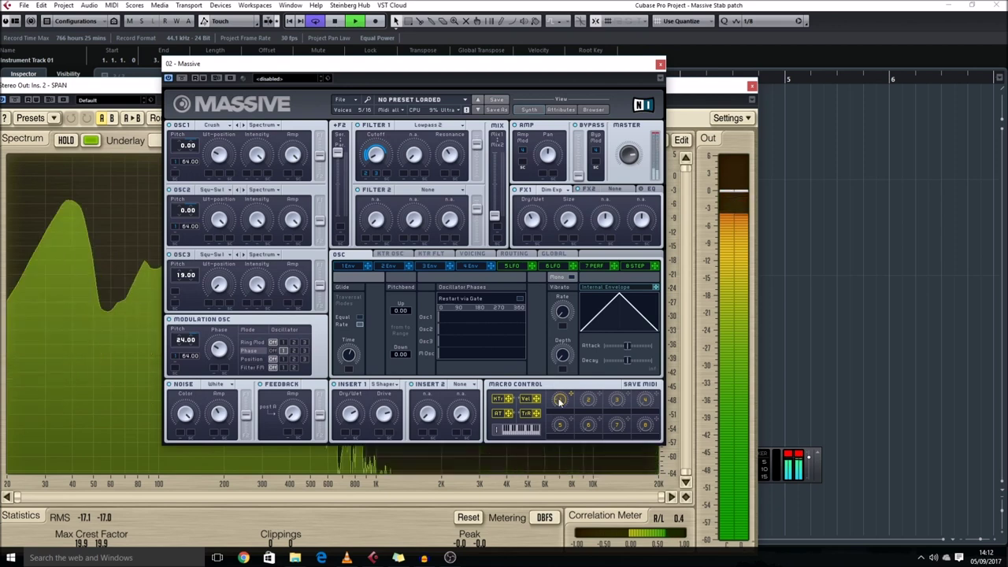
click(211, 255)
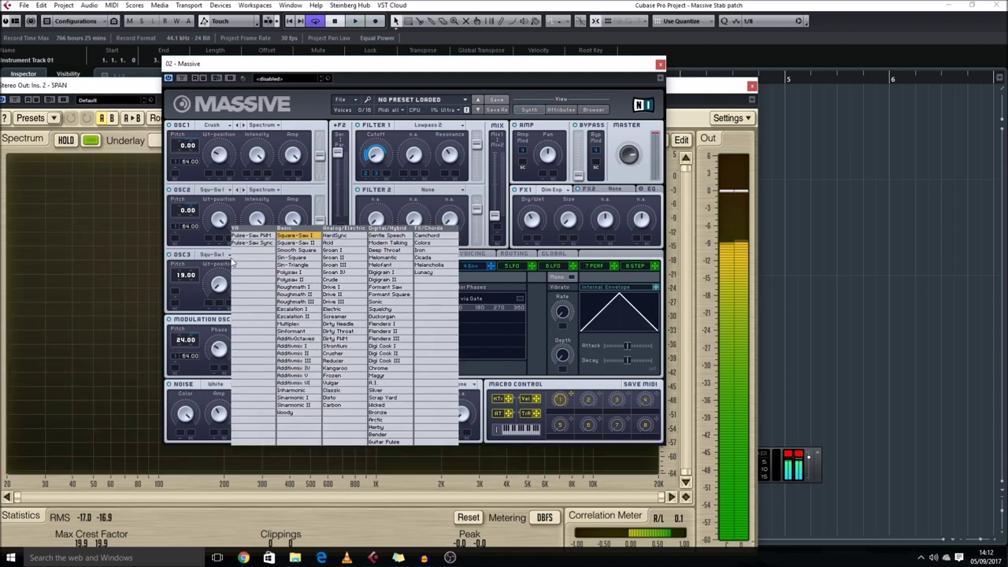
click(383, 398)
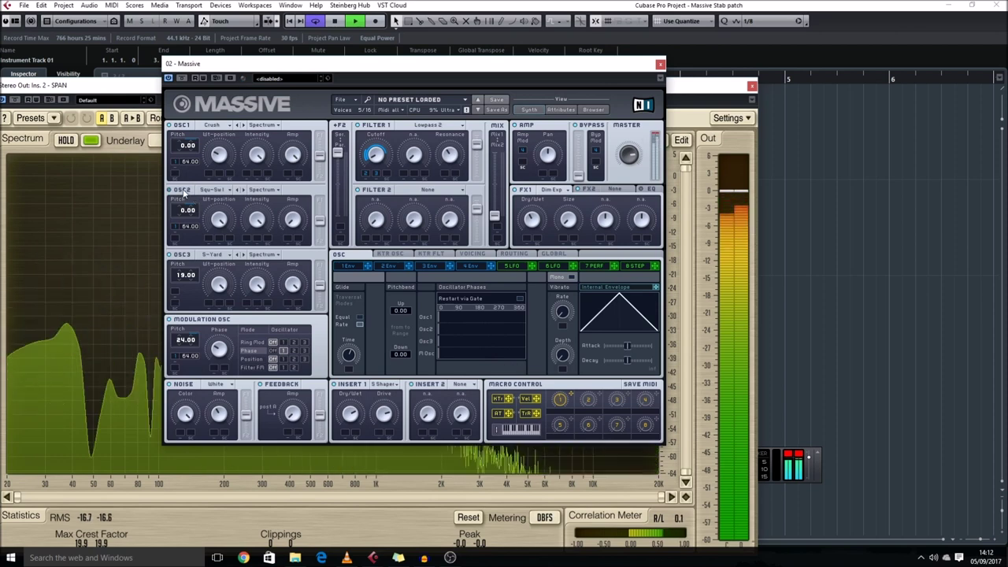
key(space)
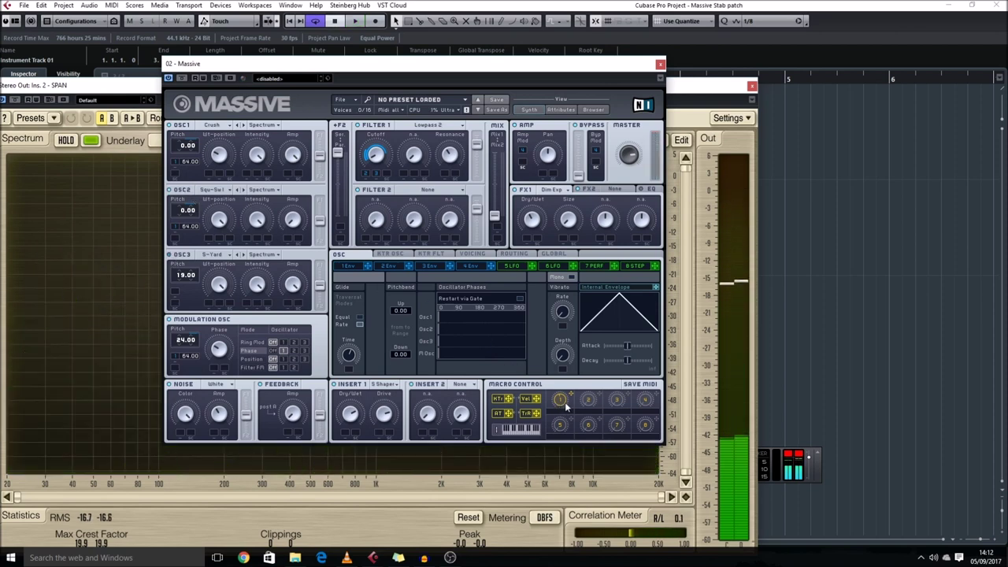
key(space)
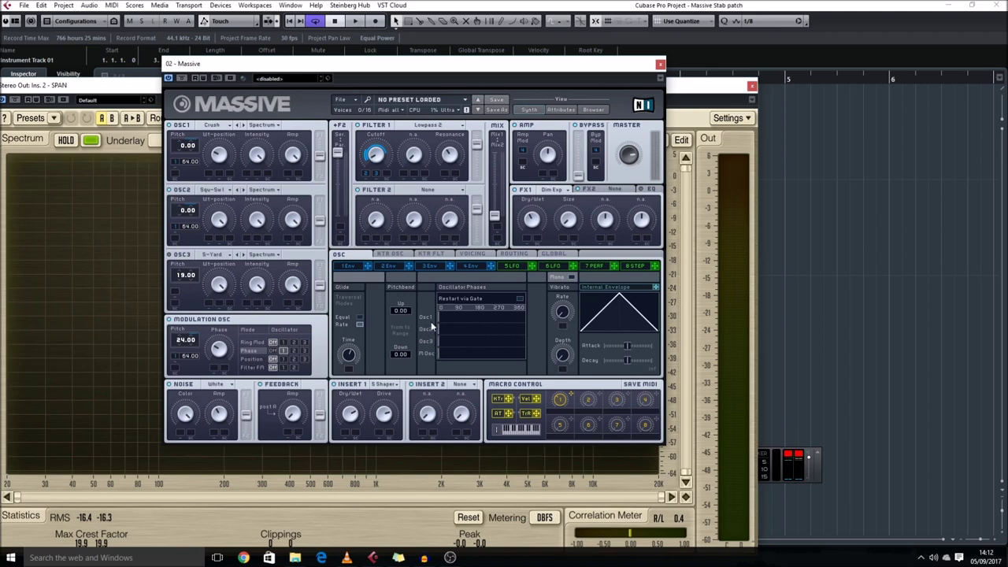
Step: Close SPAN, move the Massive window aside, and select Instrument Track 01 with its whole clip in view
click(753, 87)
drag(307, 65, 611, 256)
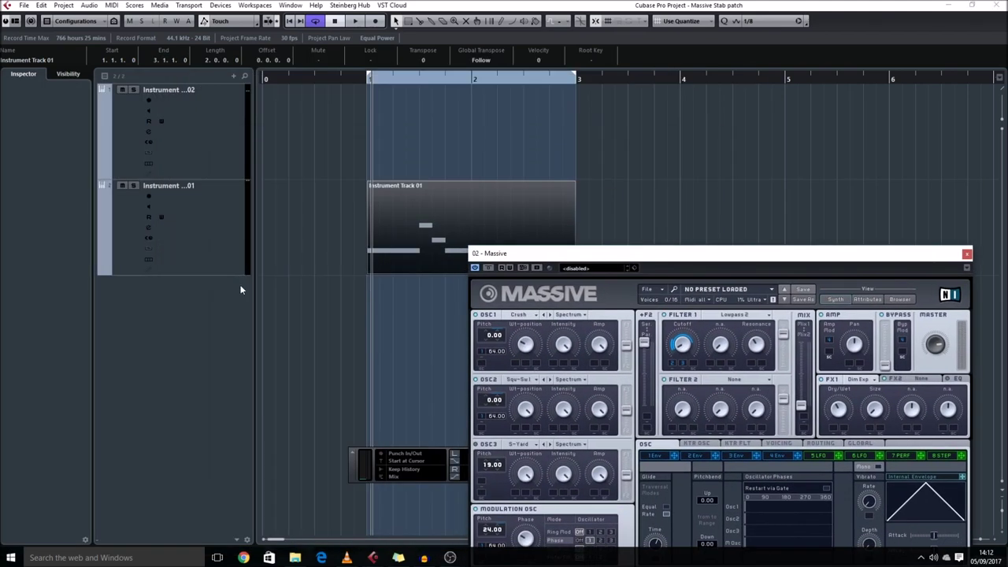
key(g)
key(g)
key(shift+g)
key(shift+g)
click(337, 310)
click(210, 230)
key(g)
key(g)
key(g)
drag(510, 258, 616, 254)
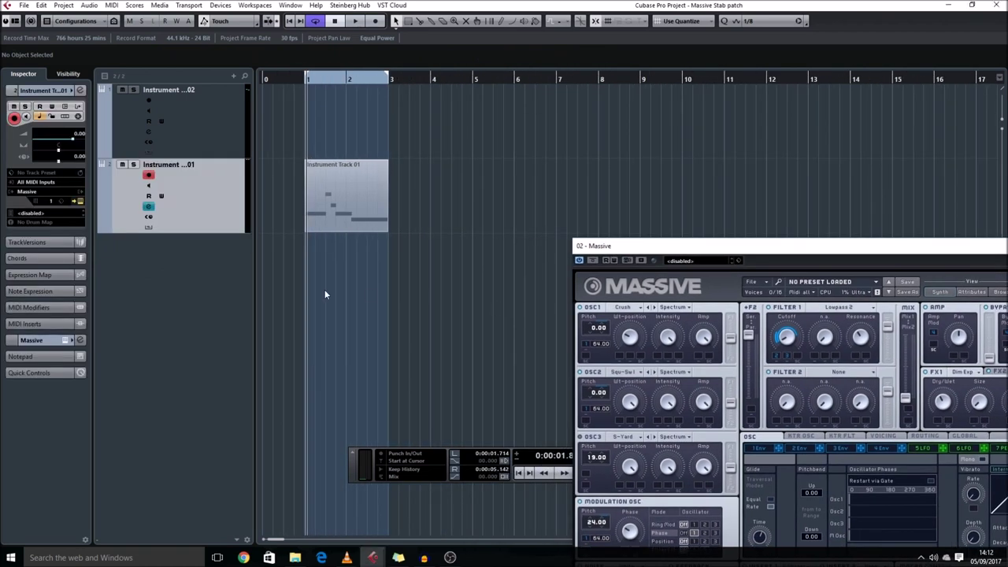
Step: Add three FX channel tracks to the project
key(alt+f)
key(Return)
click(192, 185)
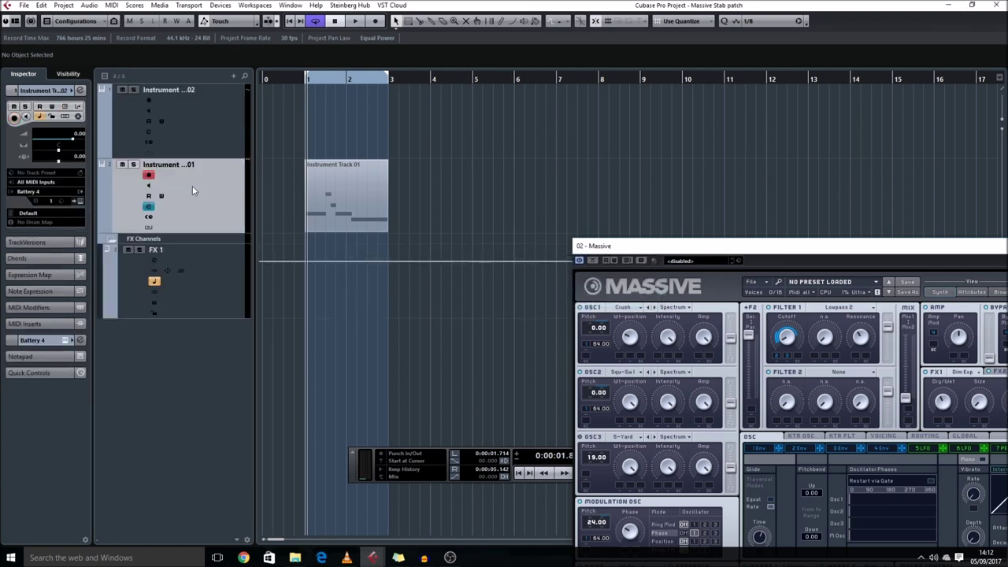
key(alt+f)
key(Return)
click(202, 203)
key(alt+f)
key(Return)
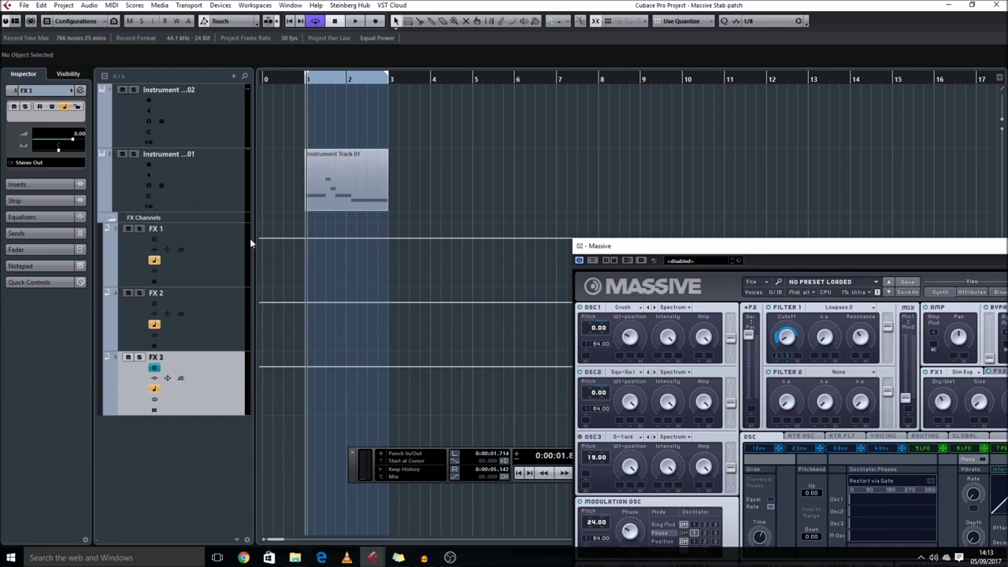
Step: Solo the first FX channel, open its channel settings, and load IL Vocodex into the second insert slot
click(220, 267)
click(156, 240)
click(189, 204)
scroll(216, 402, down, 5)
scroll(217, 400, down, 3)
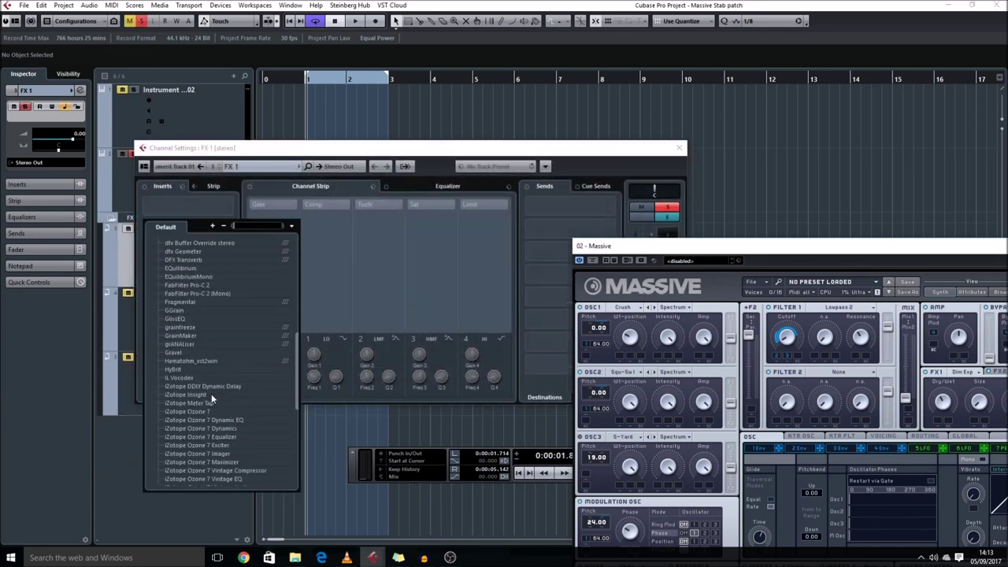
click(197, 375)
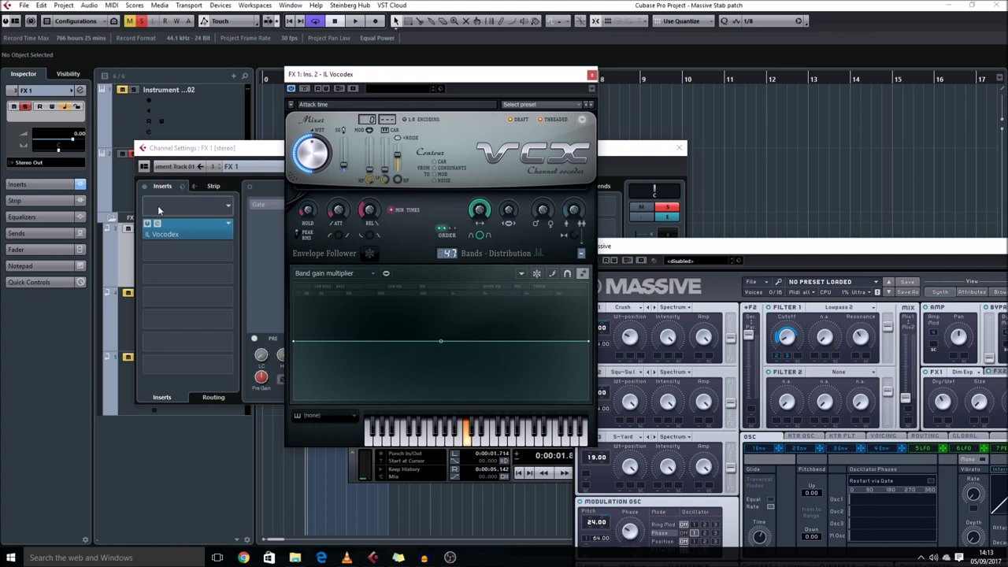
Step: Minimise Vocodex's hold and attack, shorten its release with Min Times off, and play the riff
mouse_move(169, 142)
mouse_down()
mouse_move(189, 157)
mouse_move(160, 155)
mouse_up()
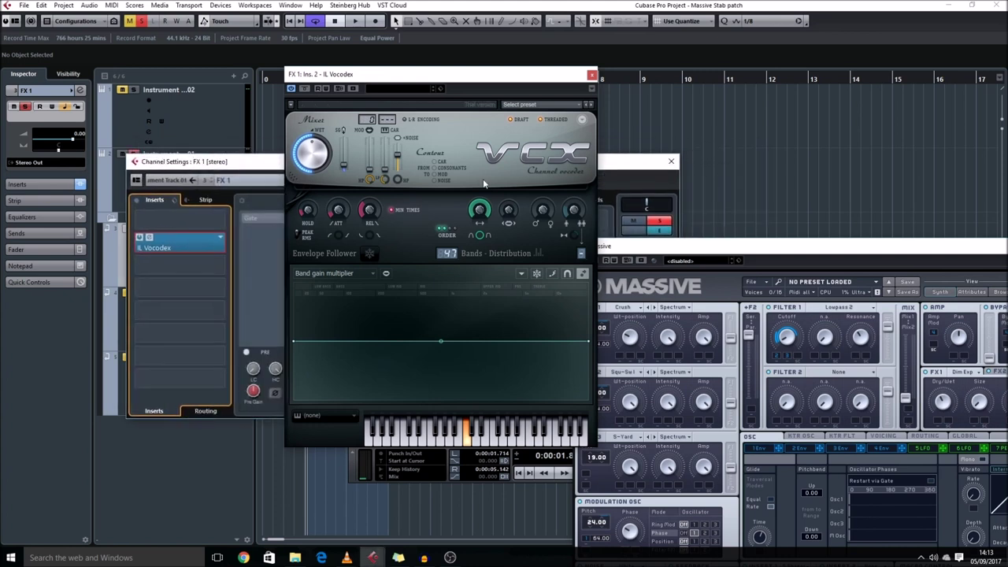
click(372, 211)
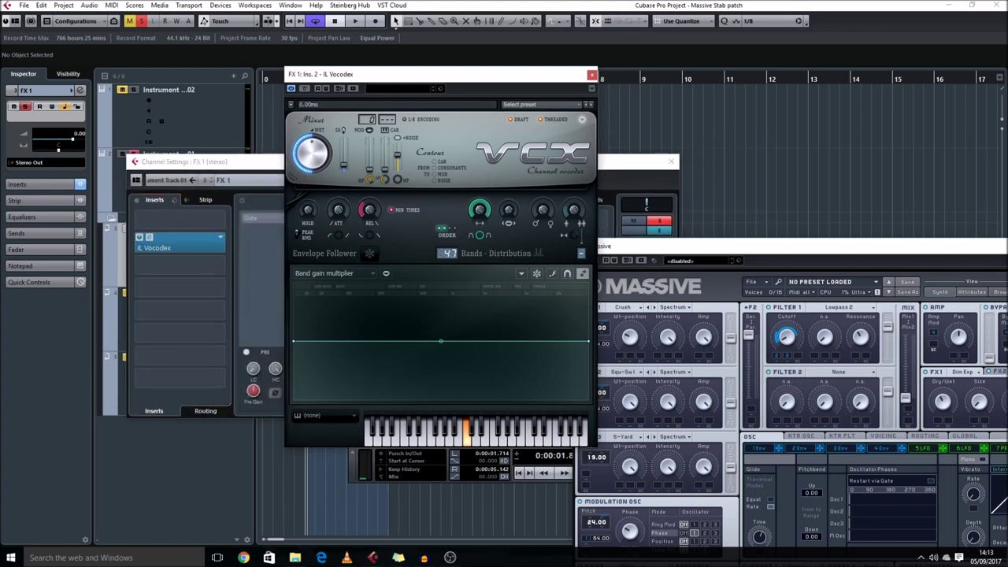
key(space)
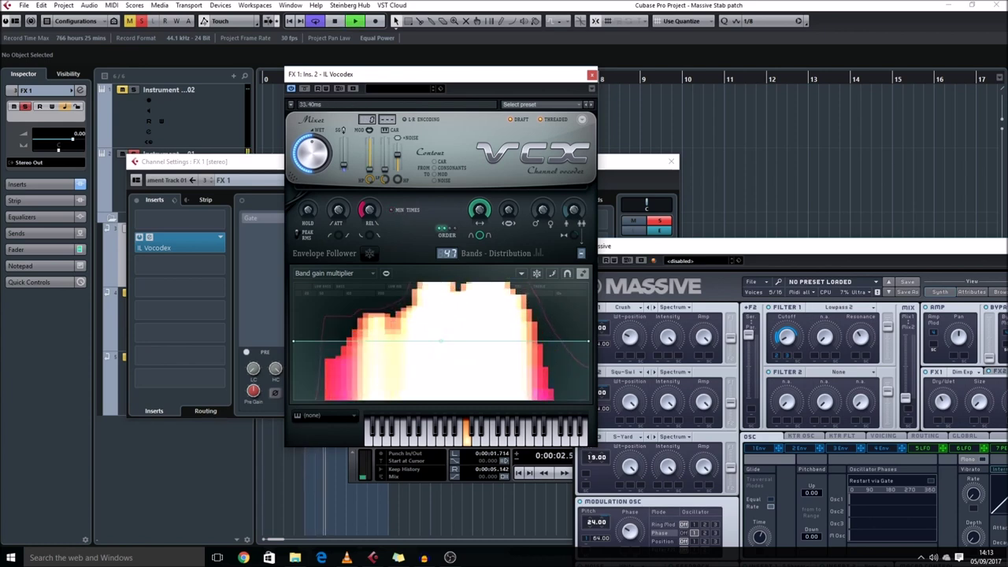
Step: Close Vocodex, stop playback, and load FabFilter Pro-Q into the third insert slot of FX 1
click(592, 74)
key(space)
click(205, 287)
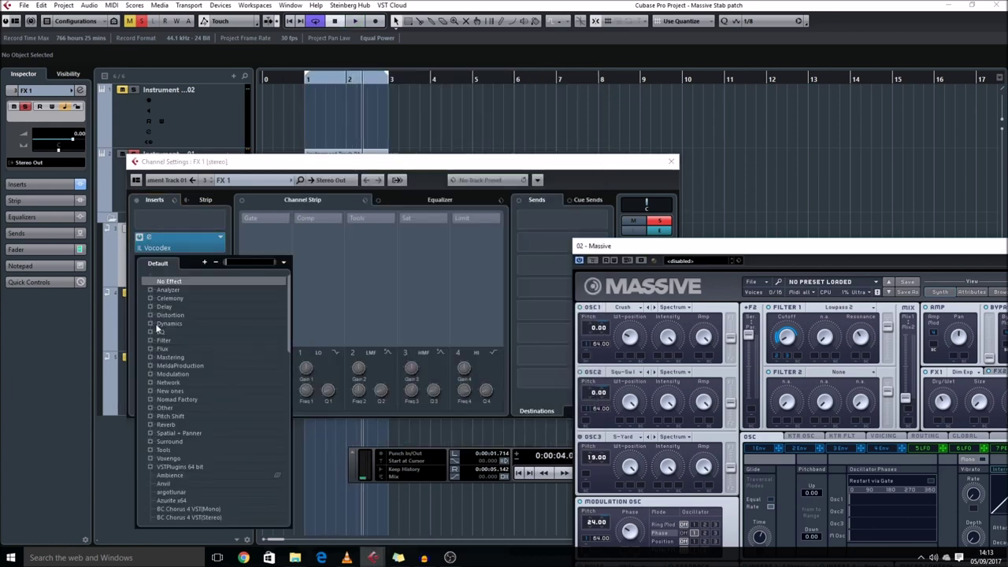
click(152, 332)
click(195, 362)
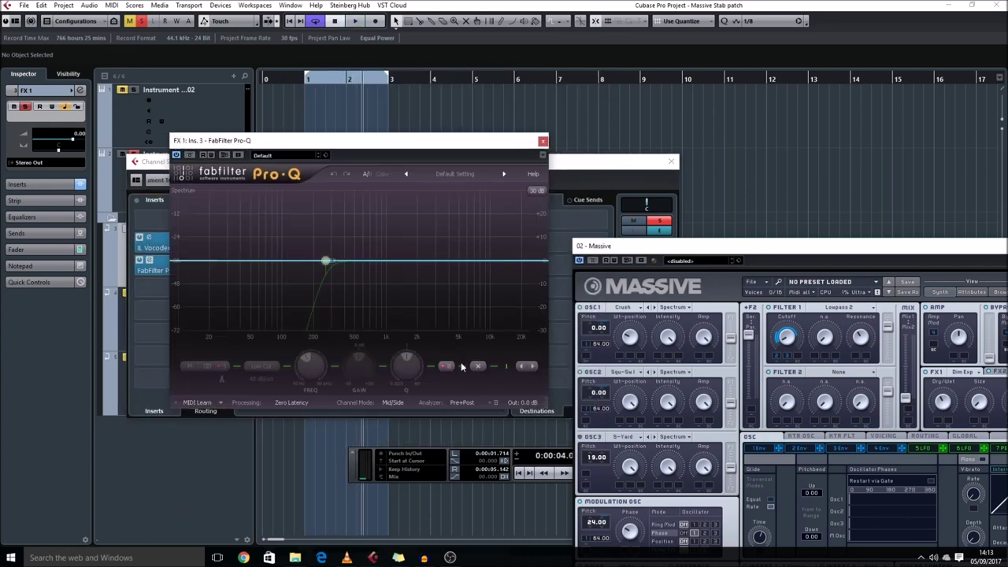
Step: Shape a 24 dB/oct low cut just above 200 Hz in Pro-Q, and close it along with the channel settings
drag(185, 266, 320, 267)
click(671, 162)
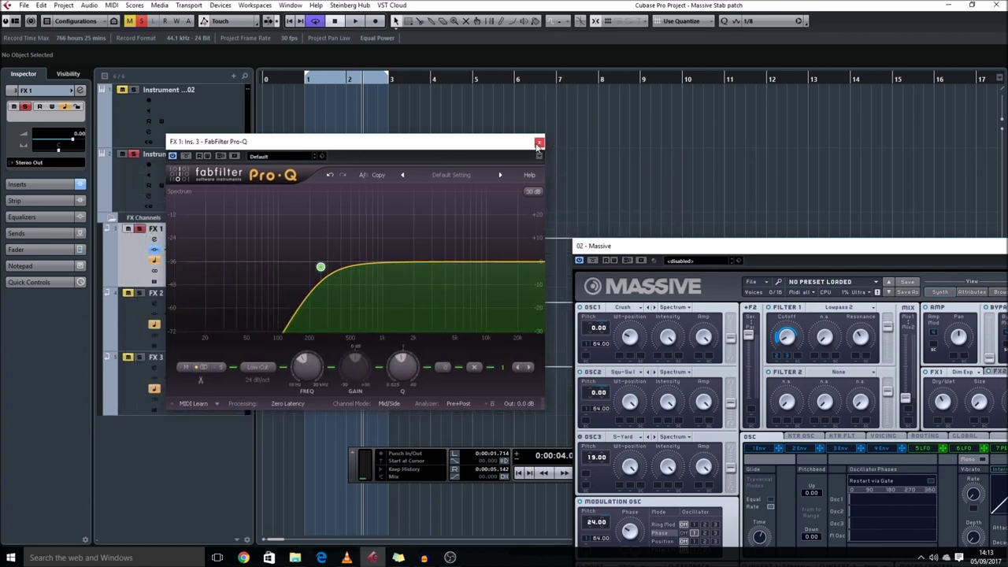
click(539, 142)
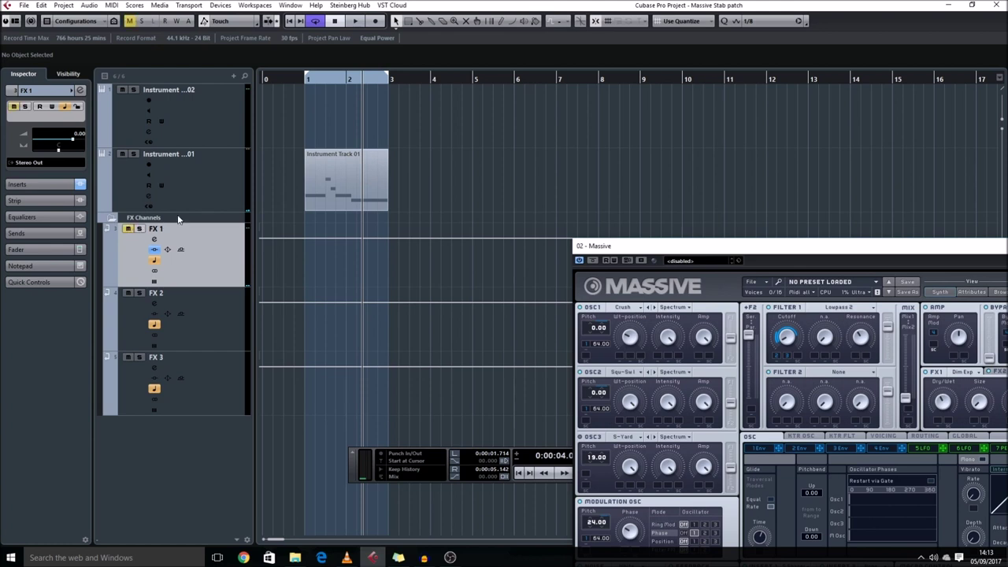
Step: Mute all three FX channels and play the dry riff with Instrument Track 01 selected
key(ctrl+a)
key(l)
key(space)
click(127, 295)
click(187, 173)
key(space)
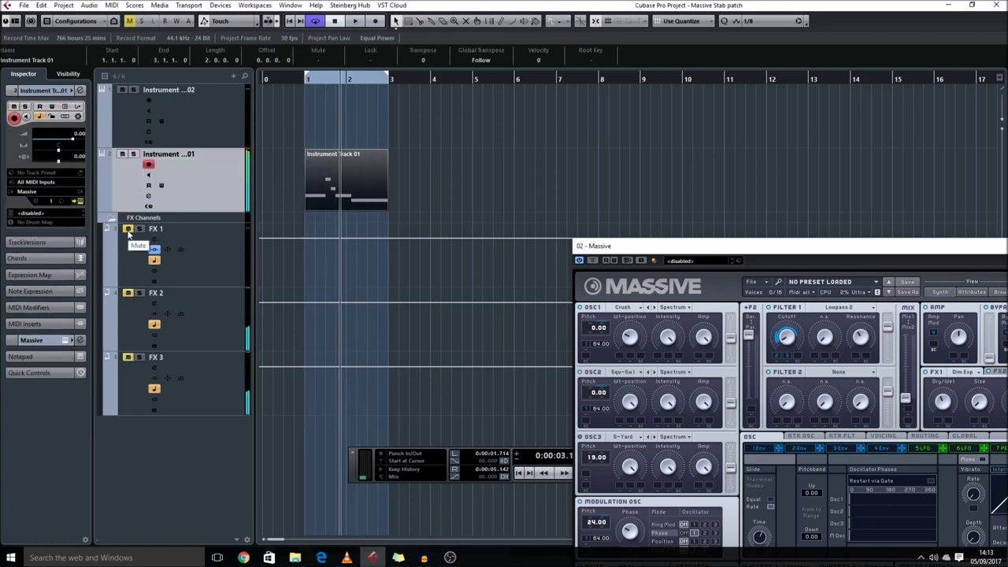
Step: Unmute FX 1 and lower its volume to about -2.5 dB while the riff plays, finishing on Instrument Track 01
click(129, 229)
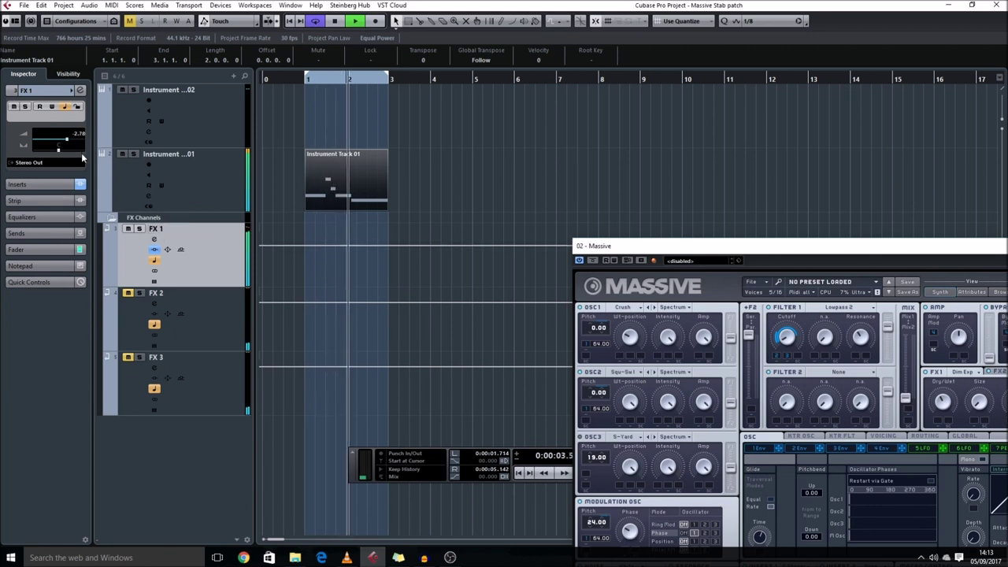
click(309, 198)
click(201, 235)
click(186, 201)
key(space)
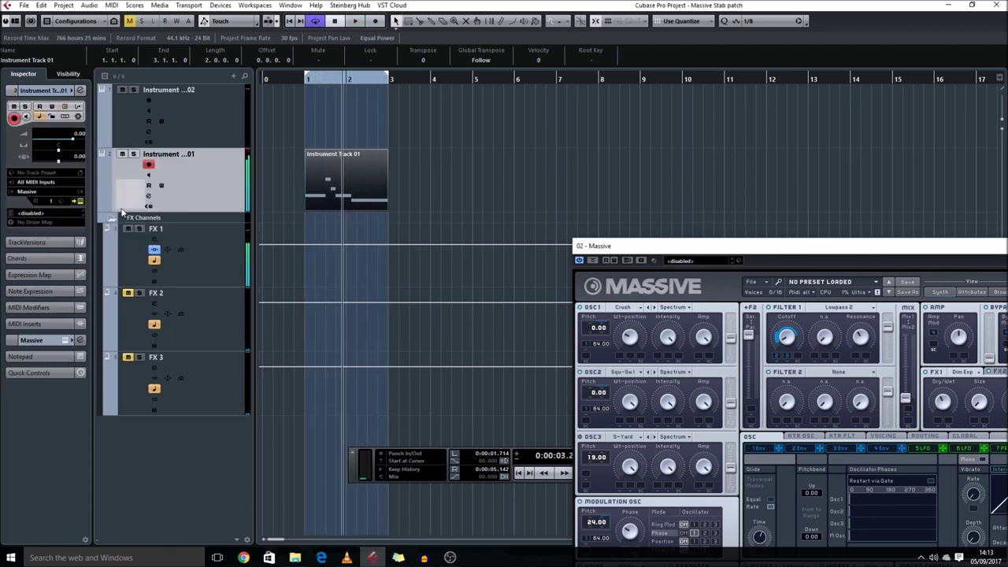
Step: Show an automation lane under Instrument Track 01 and assign it to Massive's MACRO 1 parameter
click(102, 208)
click(153, 219)
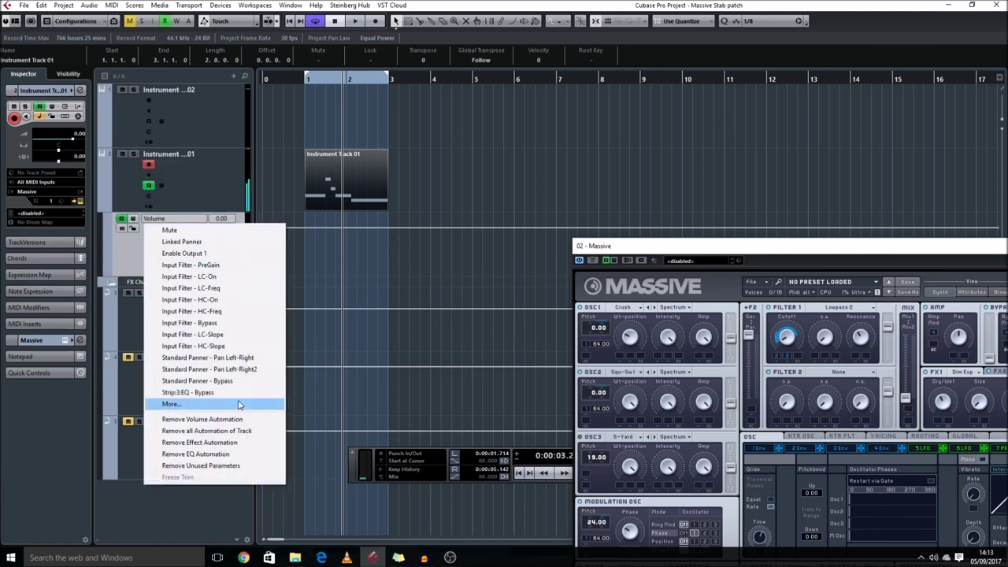
click(181, 404)
click(433, 258)
click(514, 396)
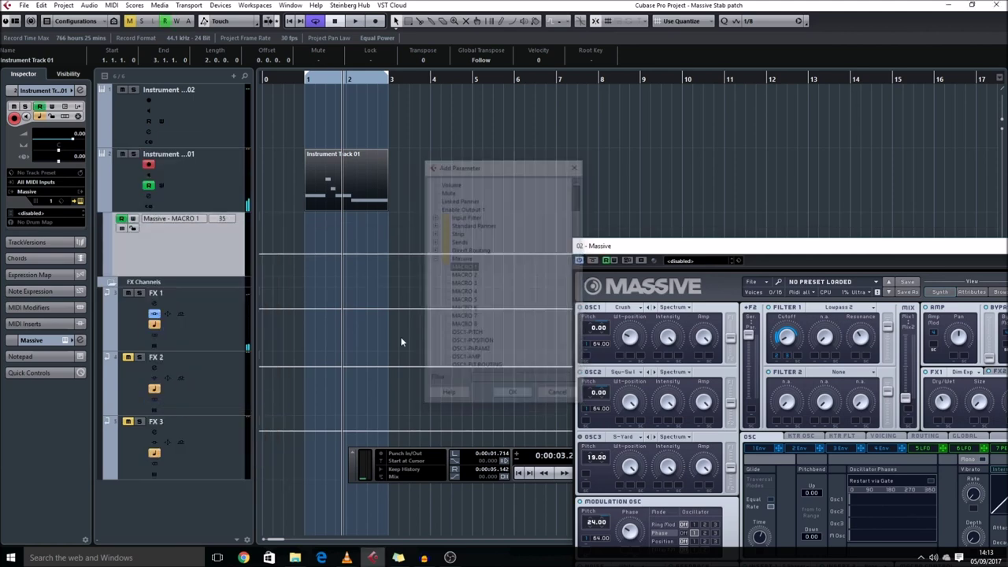
Step: Draw MACRO 1 automation over the clip that rises to a peak in bar 1, dips in bar 2 and rises again
click(322, 260)
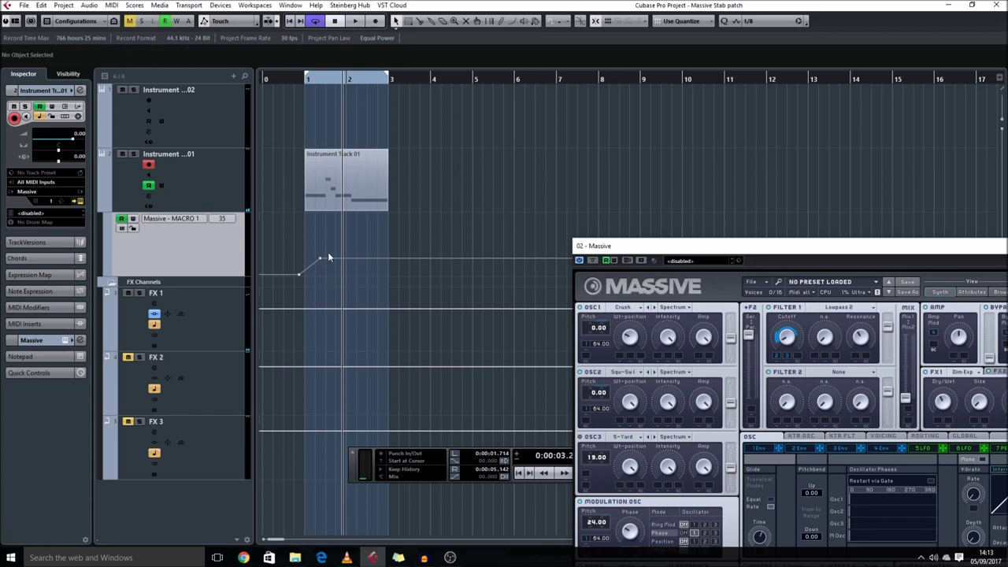
key(KP_1)
key(space)
drag(320, 259, 321, 249)
drag(334, 249, 337, 230)
drag(351, 231, 379, 274)
mouse_move(387, 269)
mouse_down()
mouse_move(389, 250)
mouse_move(372, 273)
mouse_up()
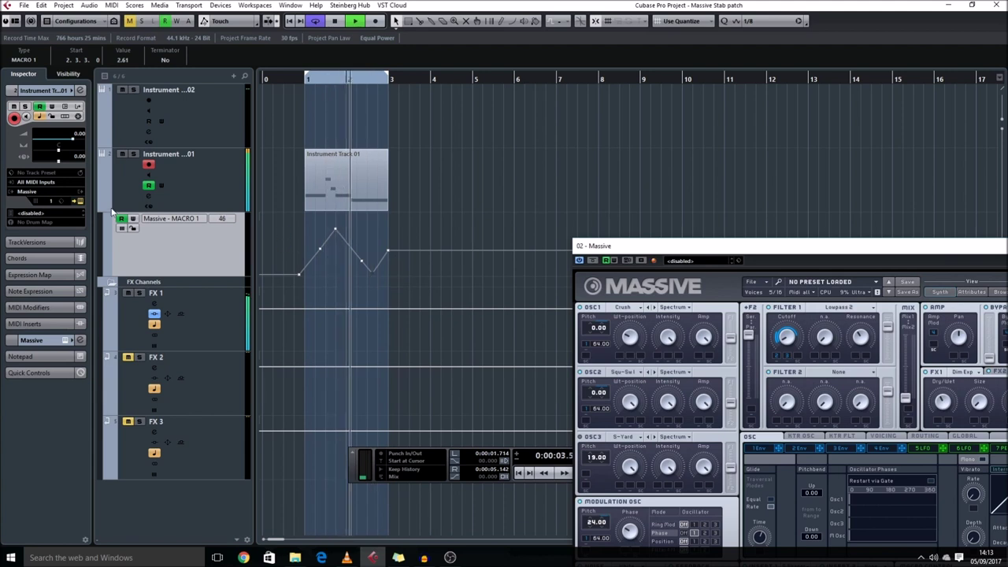
Step: Hide the MACRO 1 automation lane, shrink the track heights, and reselect Instrument Track 01 while the riff plays
click(113, 211)
click(179, 176)
key(shift+g)
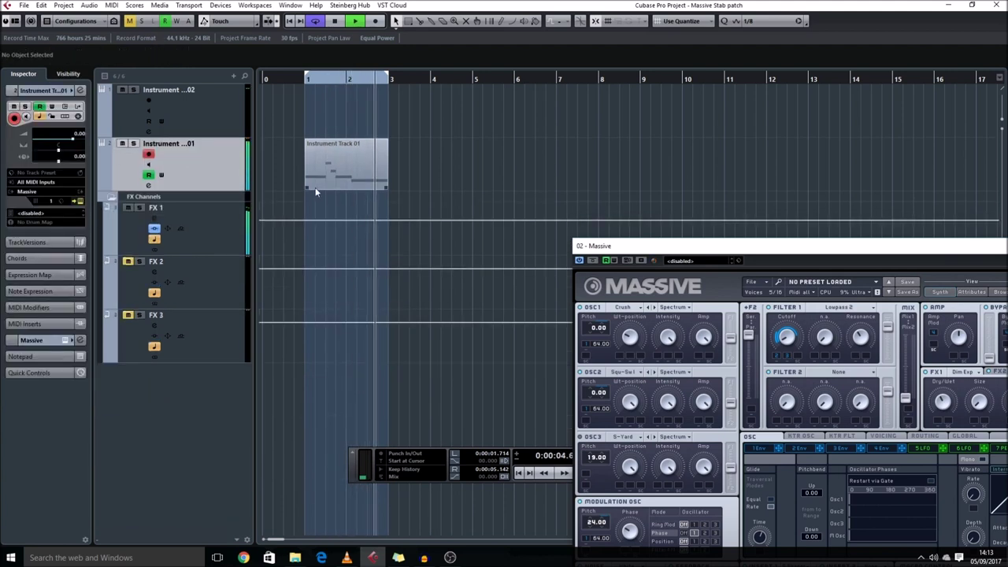
click(195, 219)
click(201, 159)
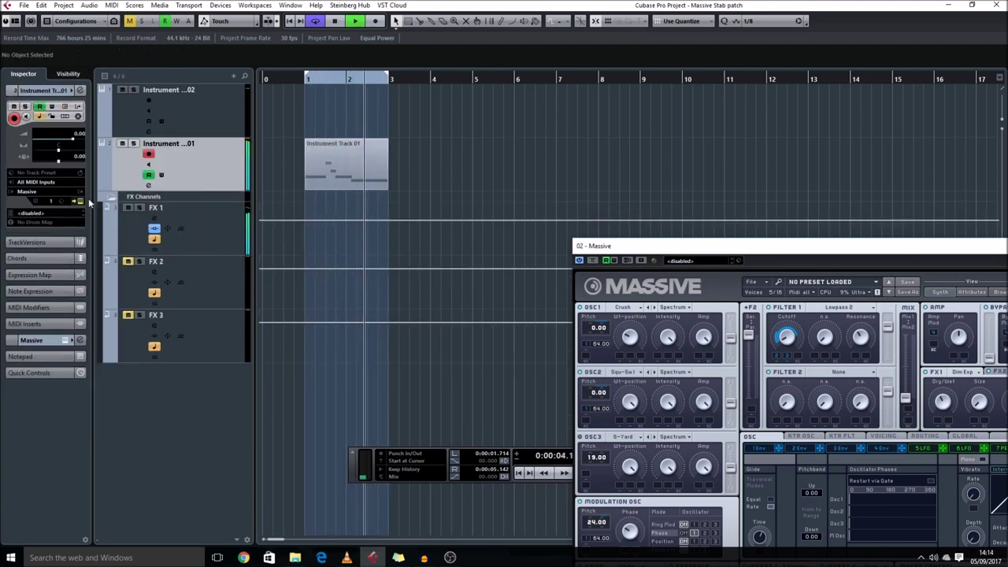
Step: Bring the whole Massive window into view during playback, stop the riff, and close the synth
drag(614, 245, 300, 133)
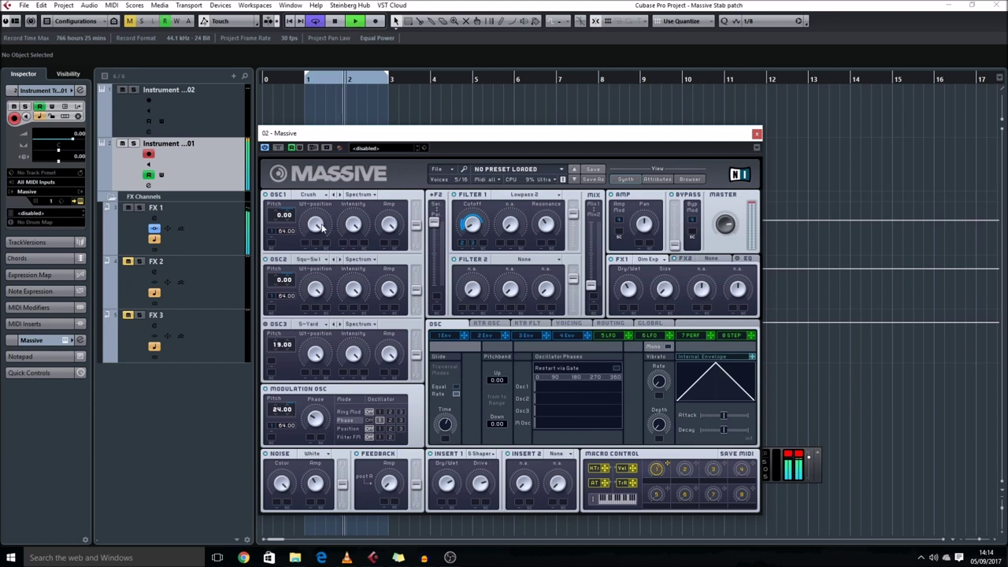
key(space)
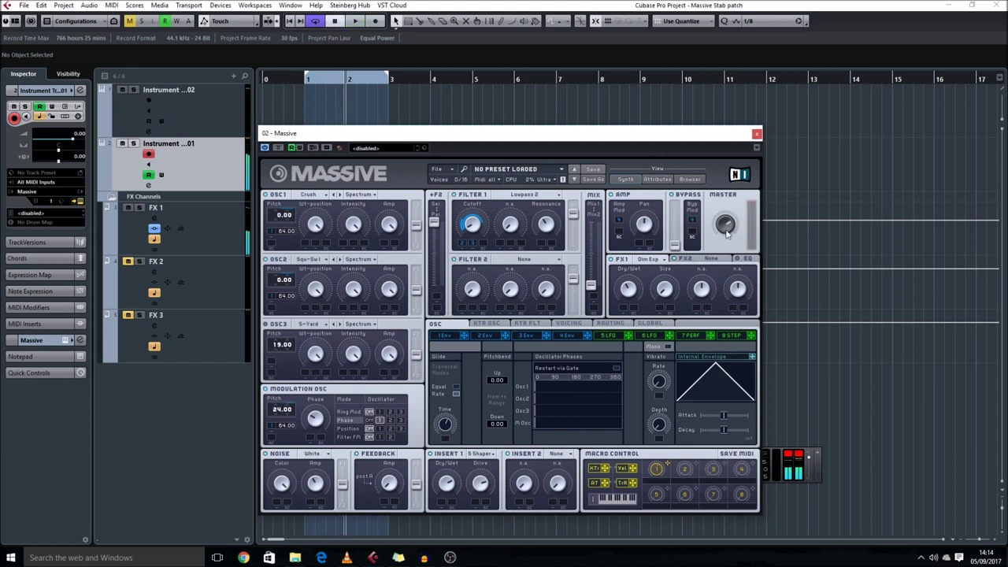
click(756, 134)
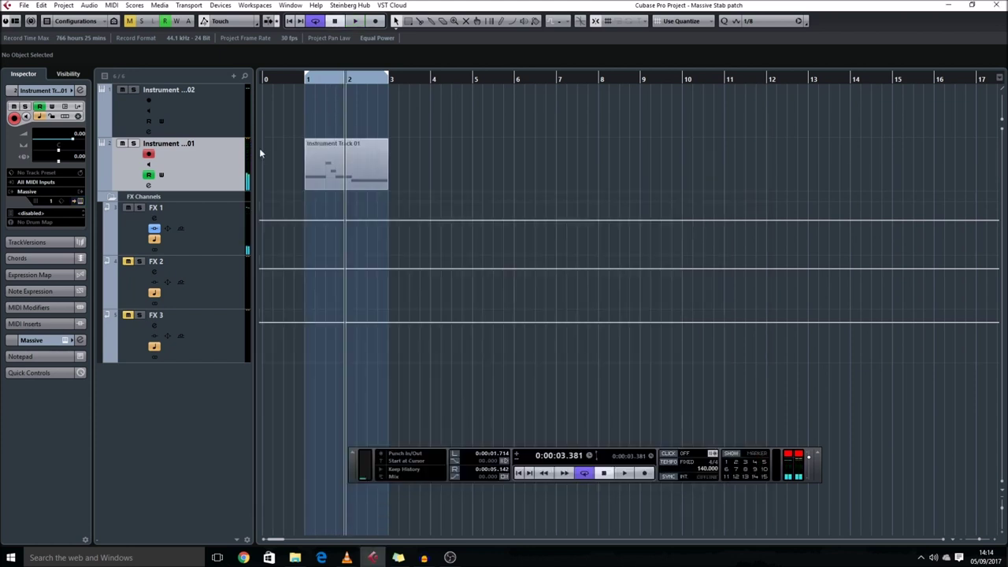
Step: Load FabFilter Pro-L with 0.00 ms lookahead into Instrument Track 01's second insert slot and play the riff through it
click(138, 153)
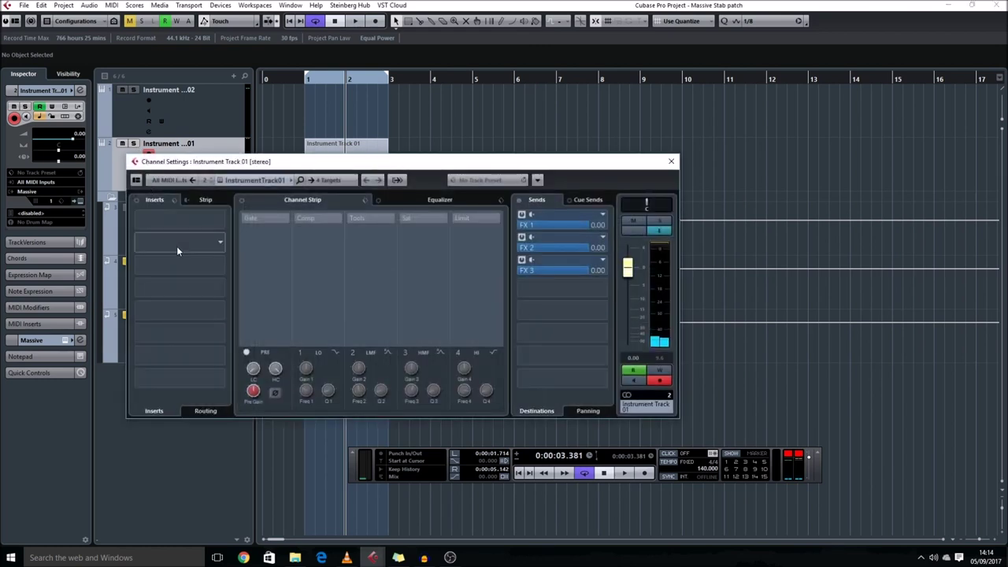
click(176, 246)
click(150, 301)
click(222, 392)
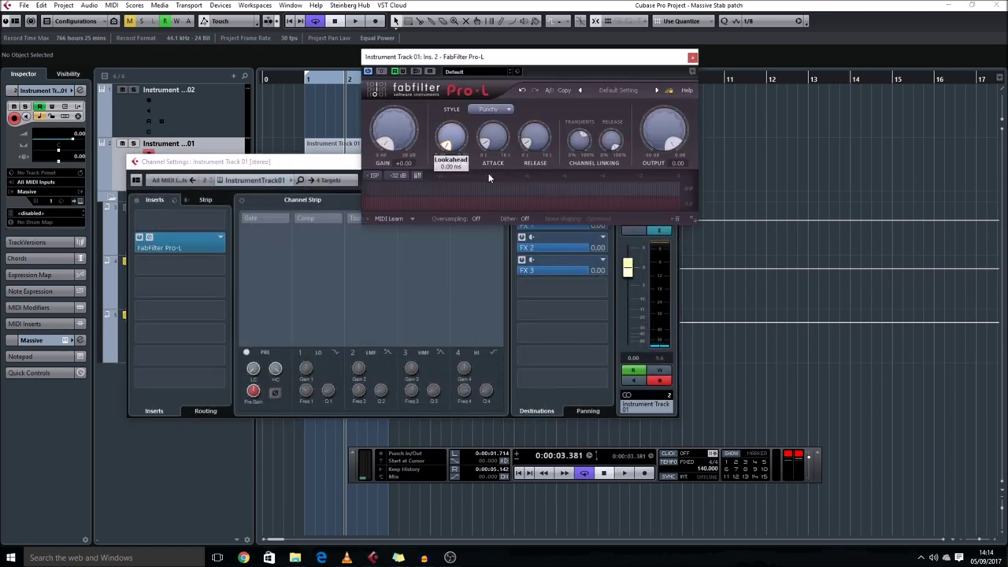
key(space)
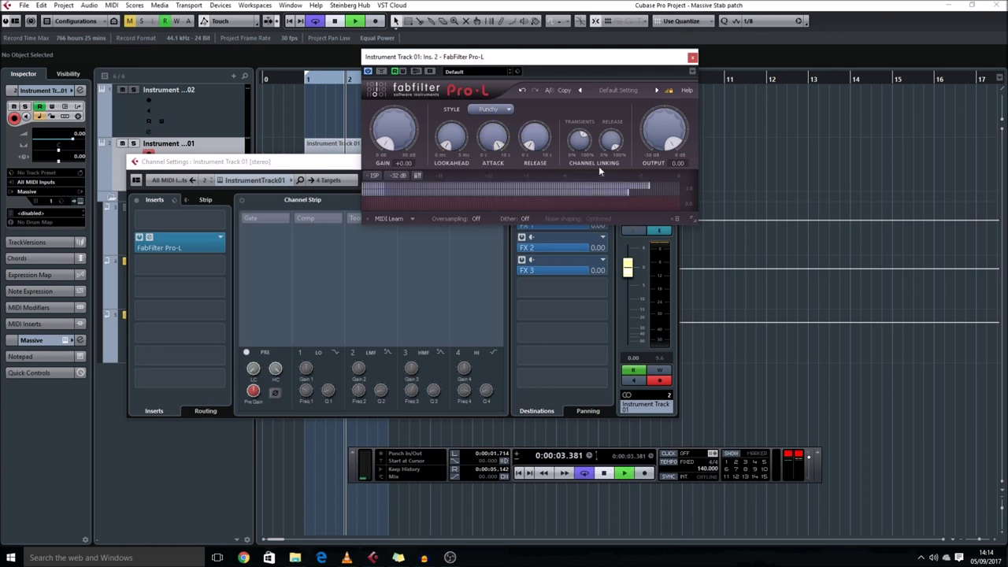
click(692, 58)
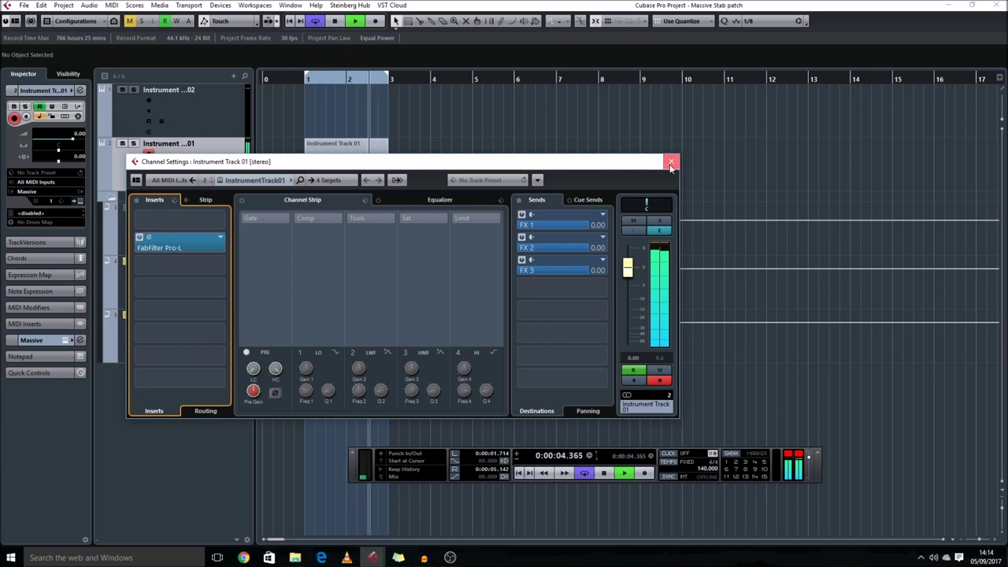
click(671, 166)
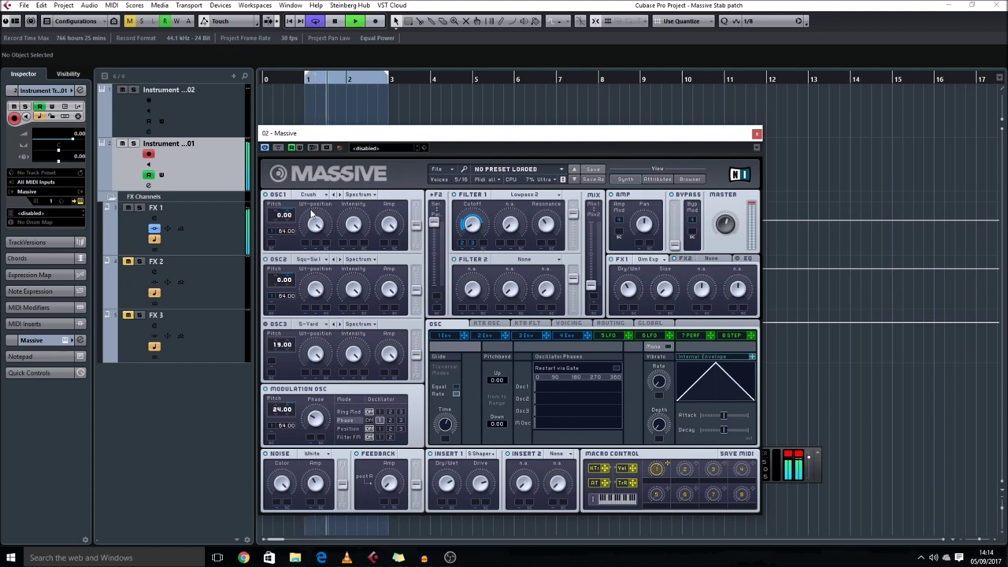
Step: Close Massive, select FX 1 while listening, stop playback, and reselect Instrument Track 01
click(756, 134)
click(183, 210)
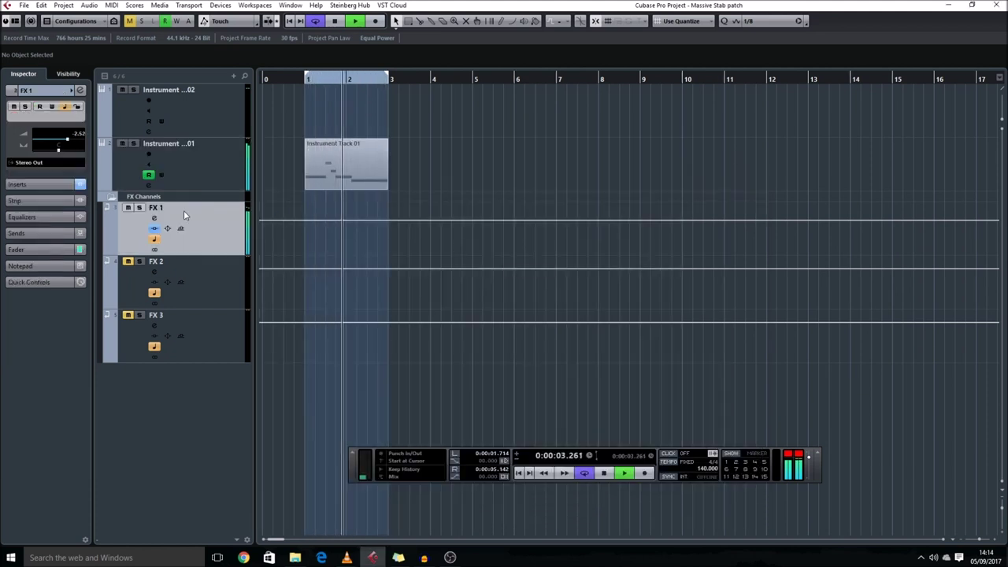
key(space)
click(176, 161)
Step: Open the SPAN insert from the Stereo Out channel in the MixConsole and close its channel settings
key(F3)
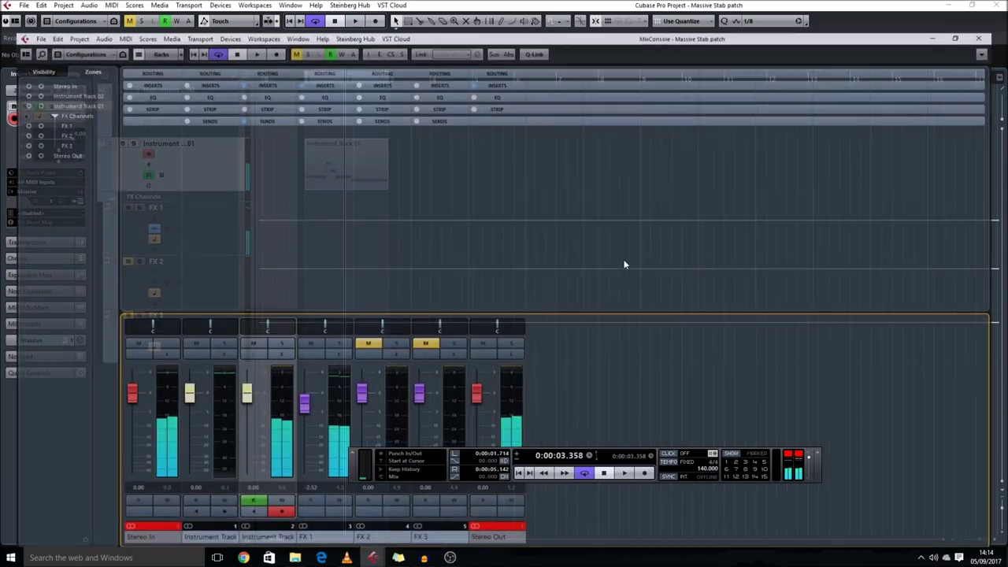
click(509, 340)
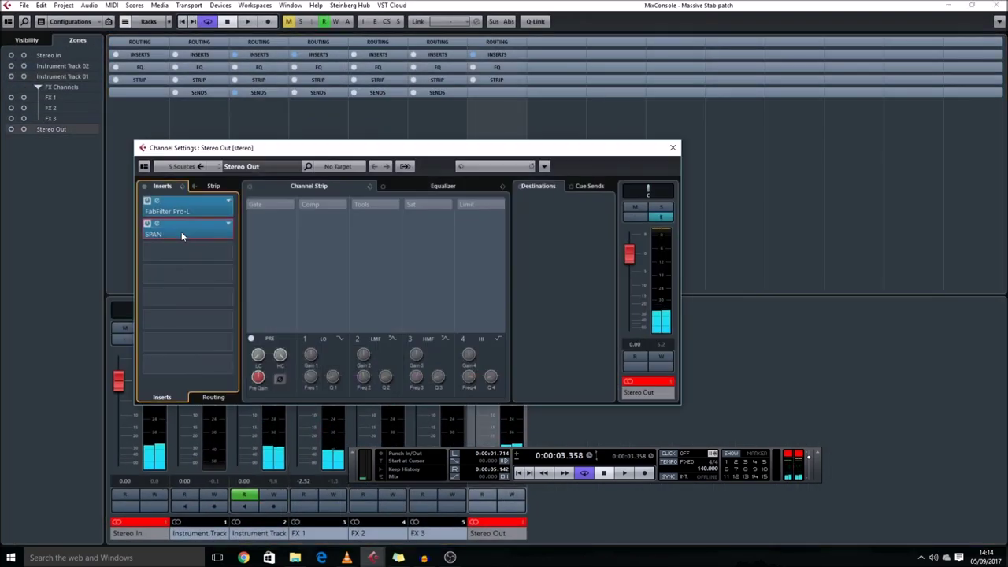
click(181, 231)
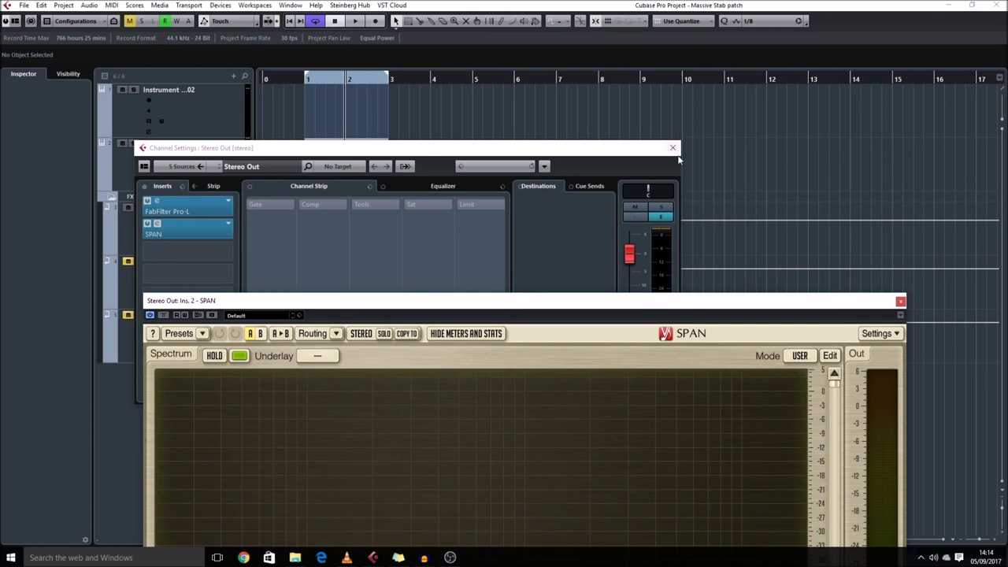
click(672, 147)
Step: Examine the riff's low-end spectrum in SPAN during playback with Massive open, move SPAN aside, and close Massive
click(190, 180)
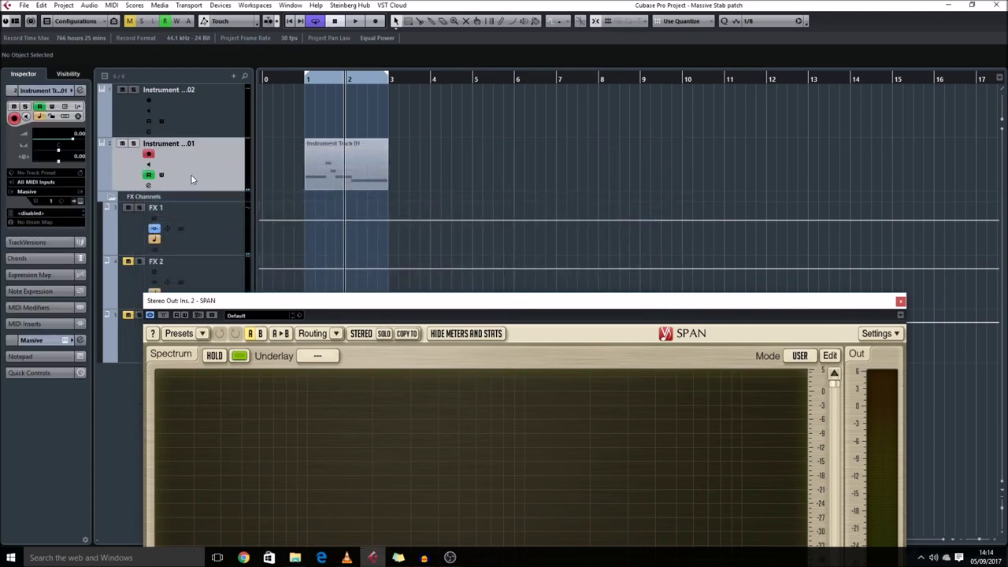
click(78, 202)
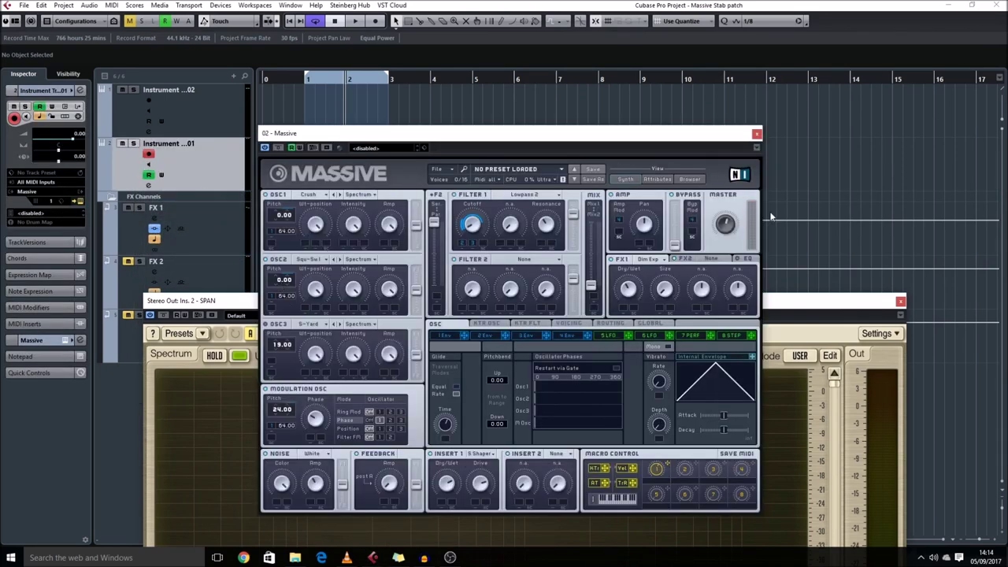
drag(790, 305, 689, 108)
key(space)
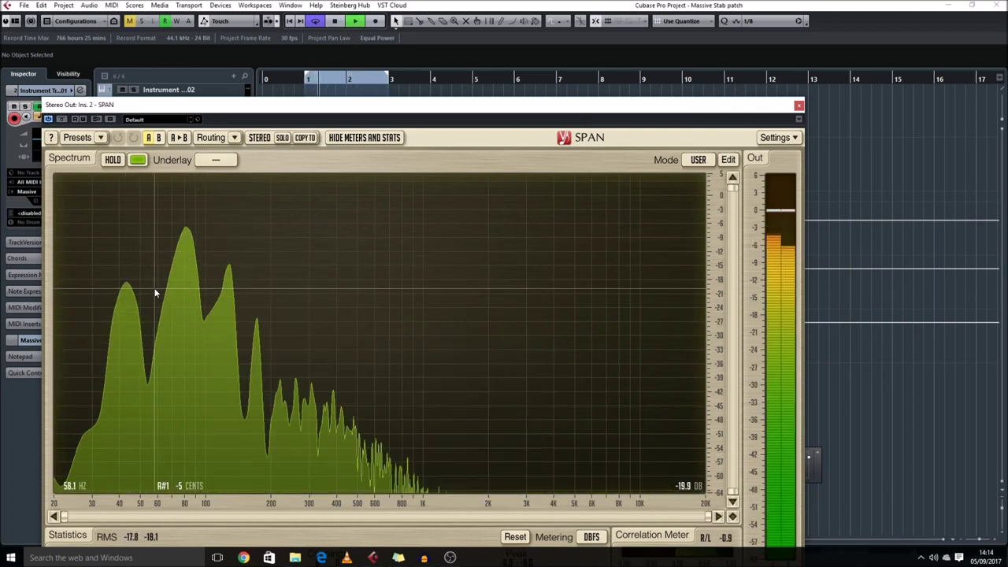
key(space)
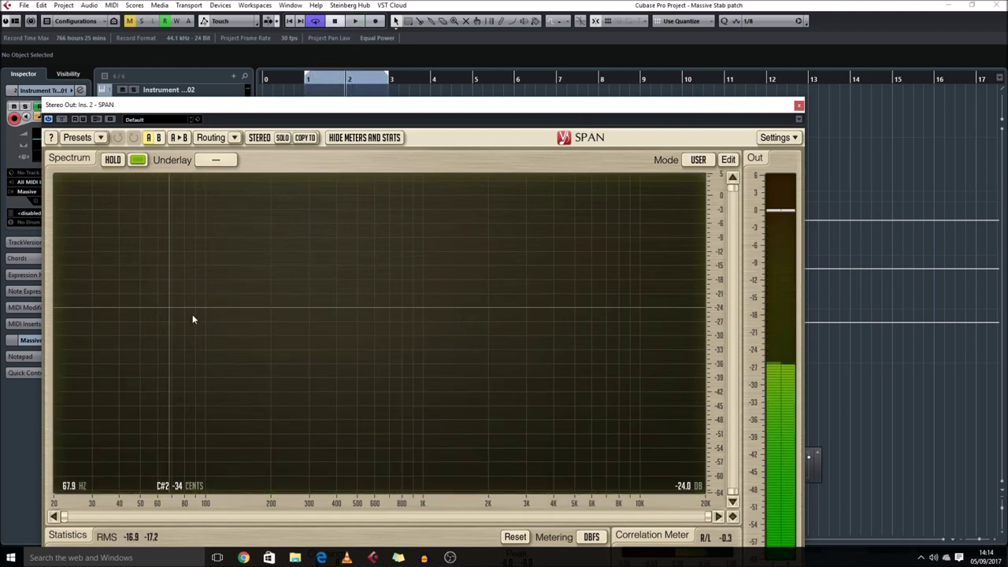
drag(762, 110, 811, 483)
click(756, 133)
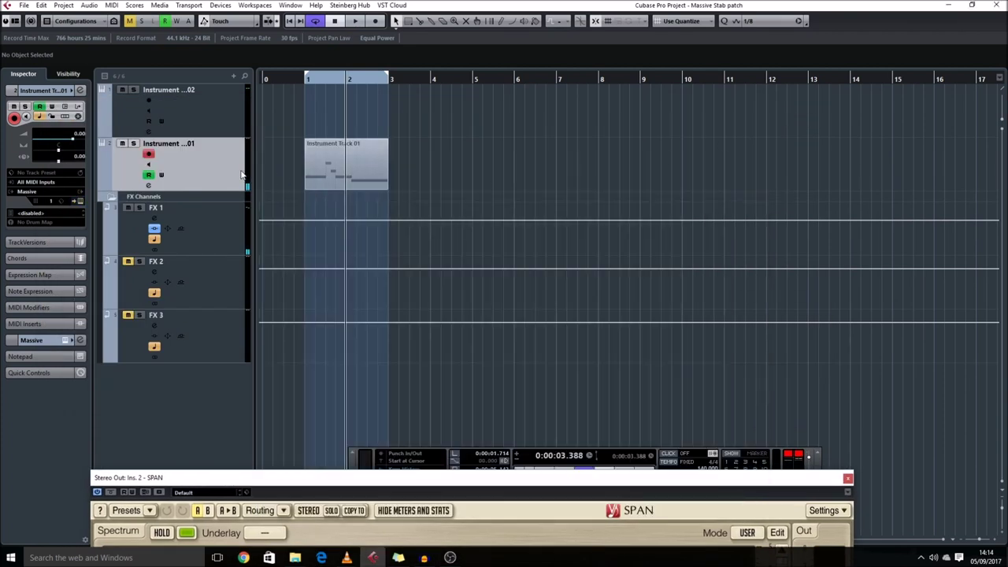
Step: Duplicate Instrument Track 01, solo the copy, and review the global and voicing settings of its Massive patch
key(ctrl+shift+d)
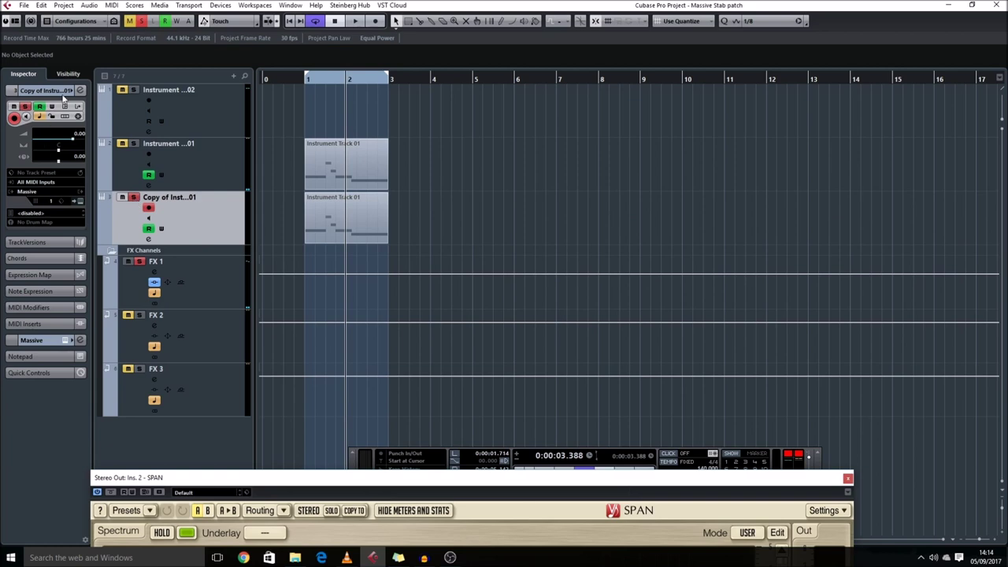
click(79, 91)
click(673, 163)
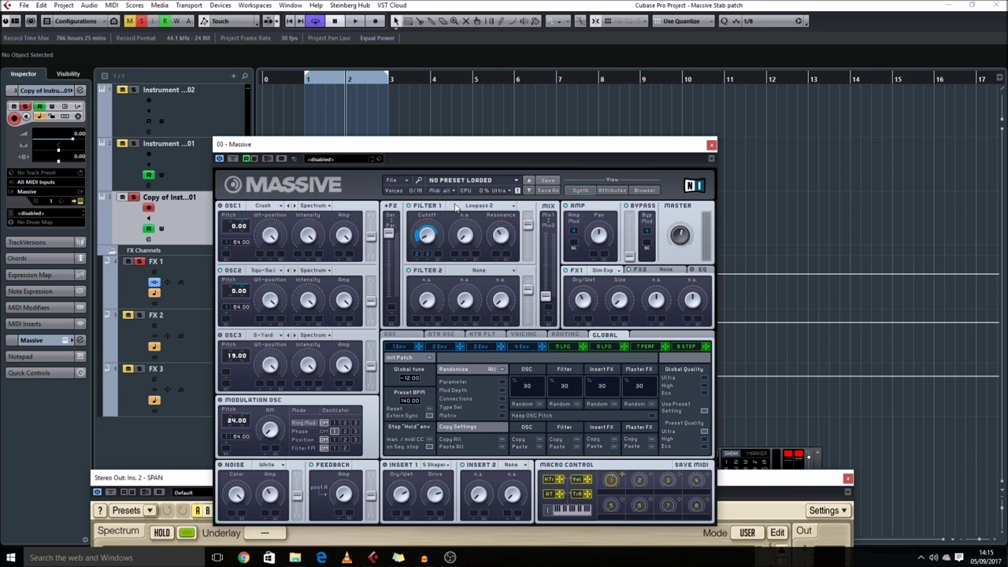
click(531, 335)
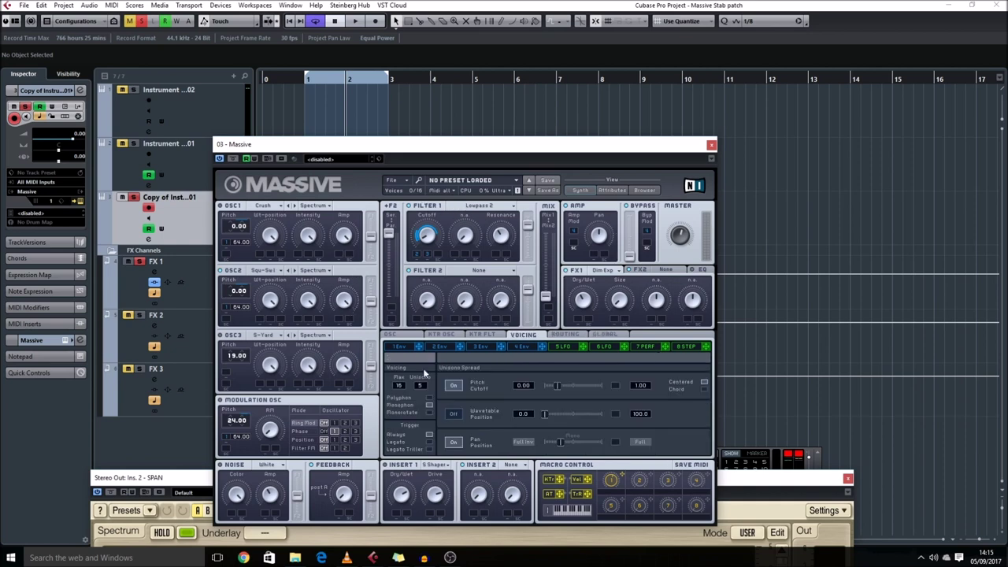
click(711, 145)
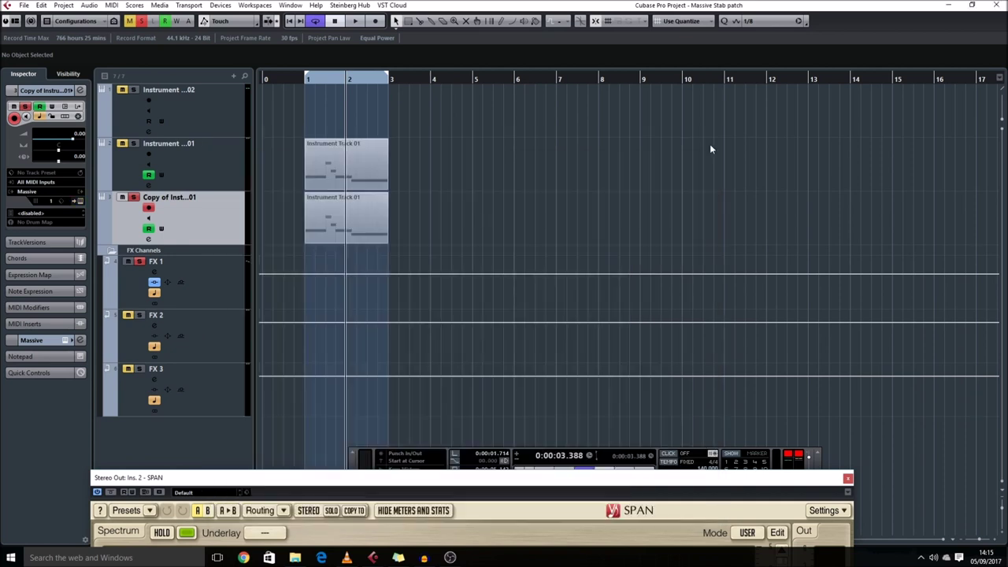
Step: Play the copied track's clip from the left locator, examine its spectrum in SPAN, and move the analyser aside
click(314, 221)
key(KP_1)
key(space)
drag(336, 478, 311, 97)
key(space)
drag(201, 280, 229, 304)
drag(673, 97, 765, 358)
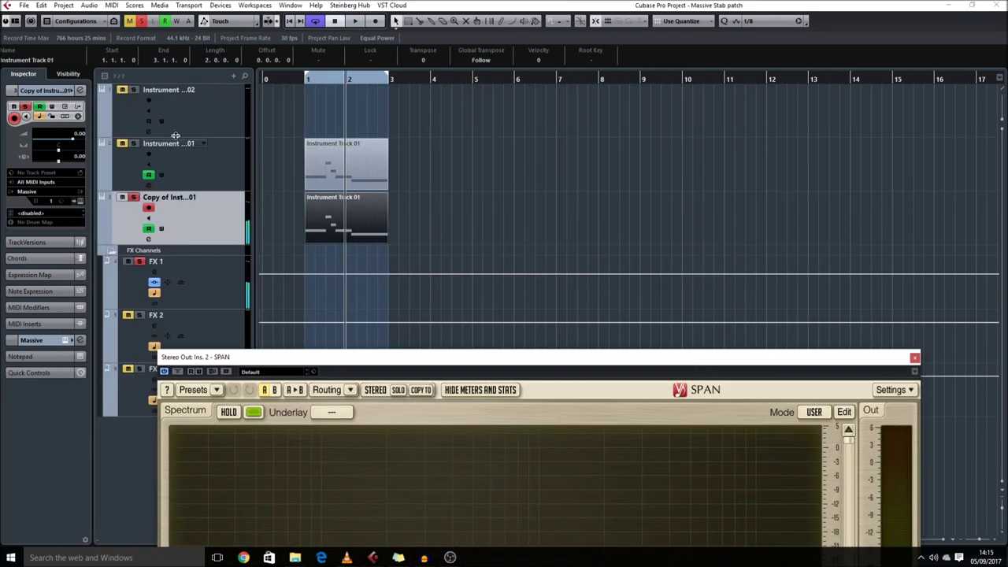
Step: Load FabFilter Pro-Q in the third insert slot of the copied instrument track
click(80, 91)
click(180, 246)
click(154, 332)
click(197, 374)
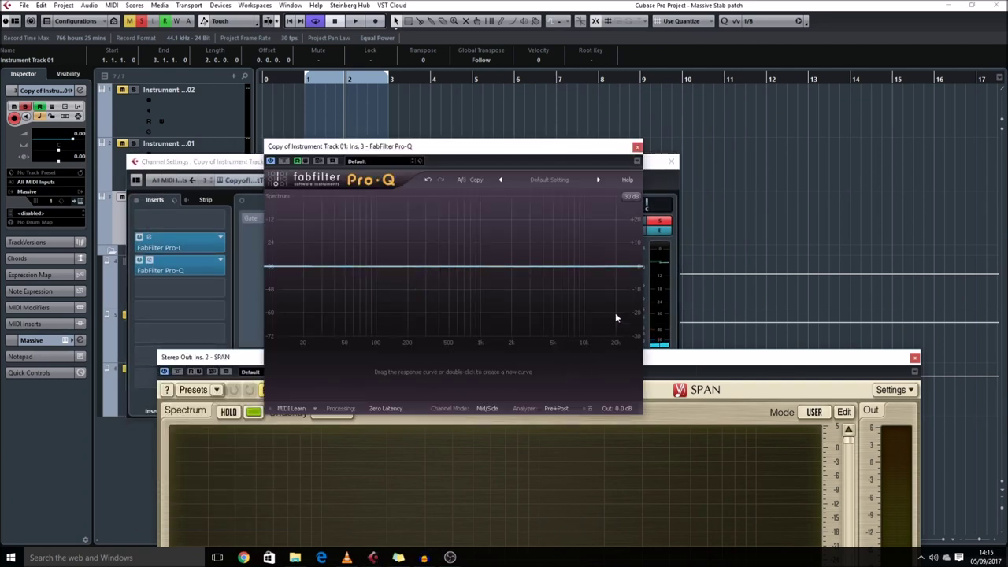
Step: Add a High Cut band in Pro-Q with a 48 dB/oct slope and a frequency of 150 Hz
click(632, 268)
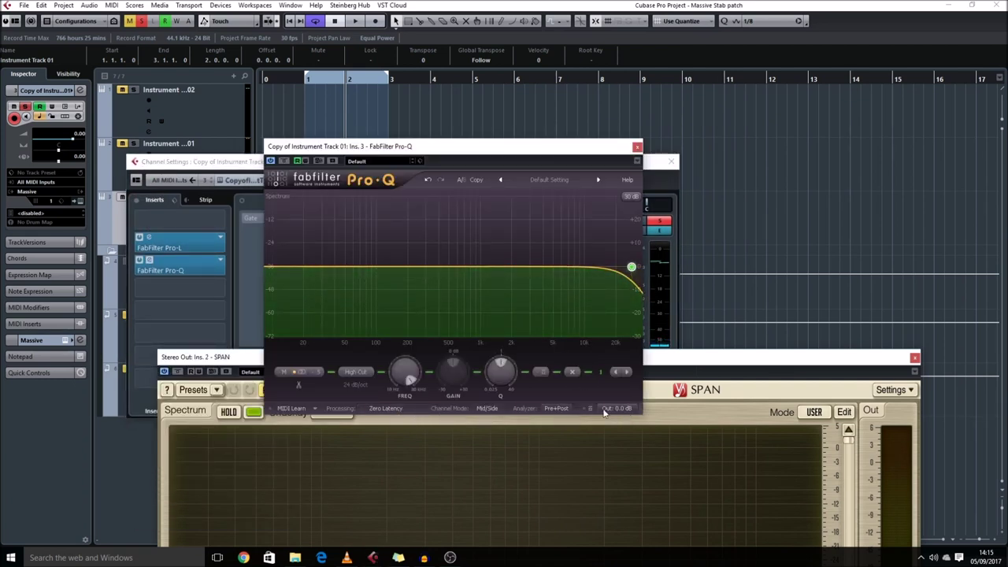
click(358, 385)
click(364, 430)
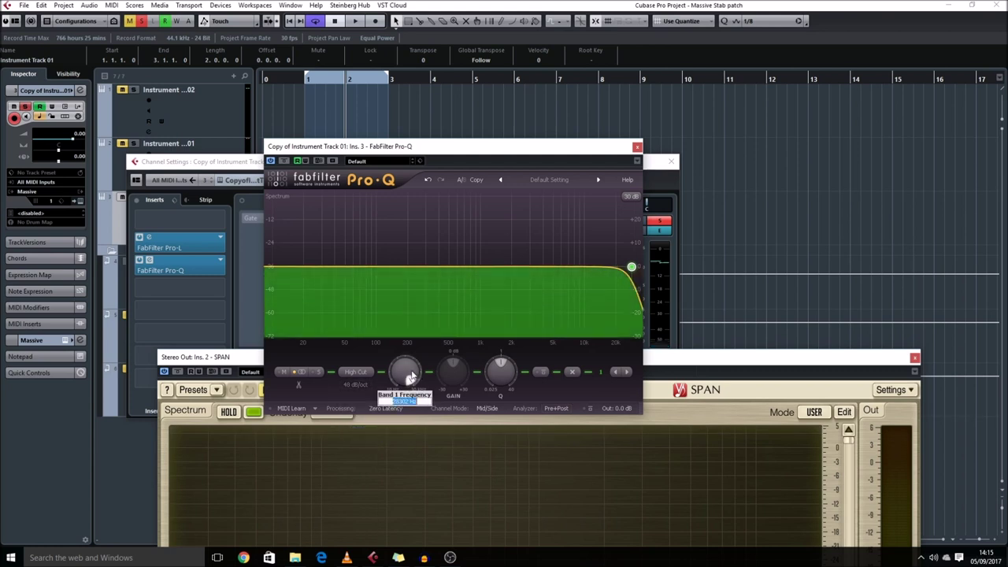
text(150)
key(Return)
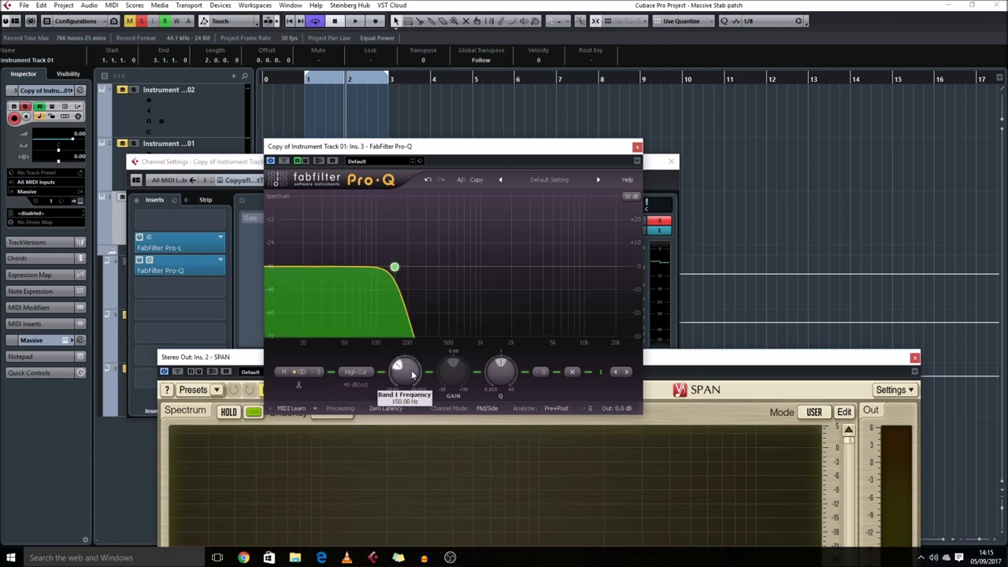
Step: Copy the Pro-Q insert's settings from the copied track and close its plug-in and channel windows
click(637, 146)
right_click(180, 270)
click(219, 274)
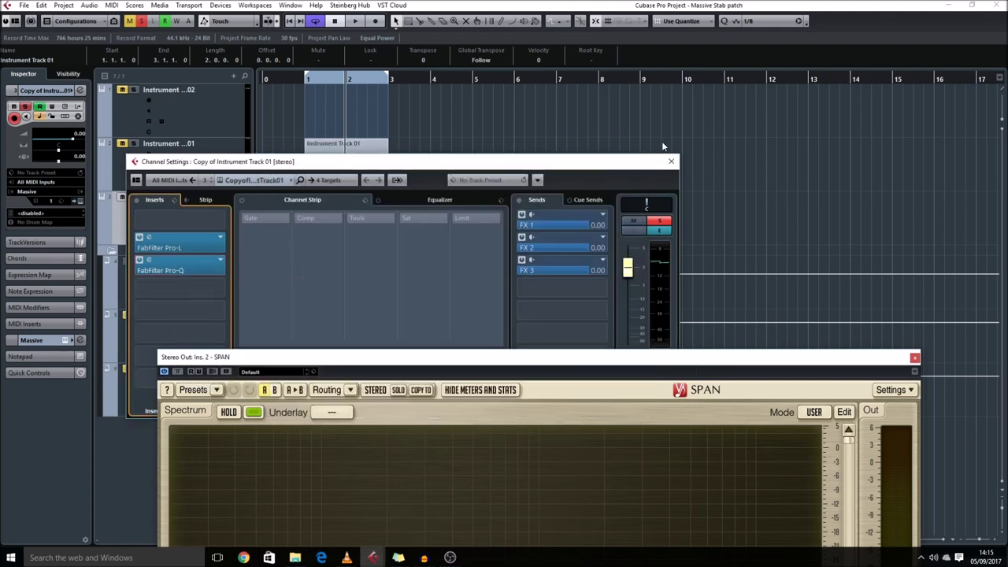
click(671, 162)
Step: Load FabFilter Pro-Q in Instrument Track 01's third insert slot and paste the copied EQ settings into it
click(161, 144)
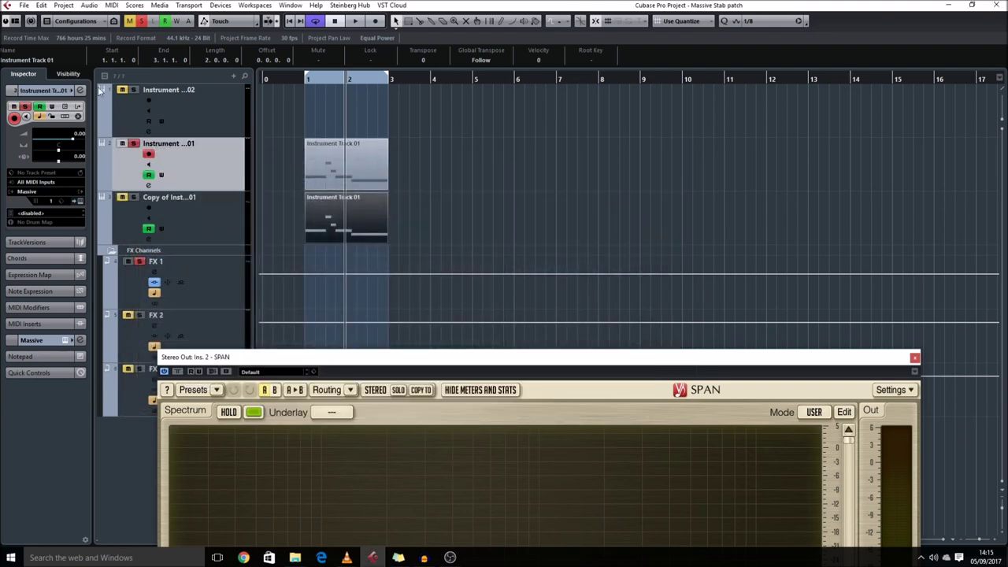
click(81, 92)
click(173, 264)
click(294, 259)
click(182, 267)
click(389, 262)
click(180, 267)
click(160, 331)
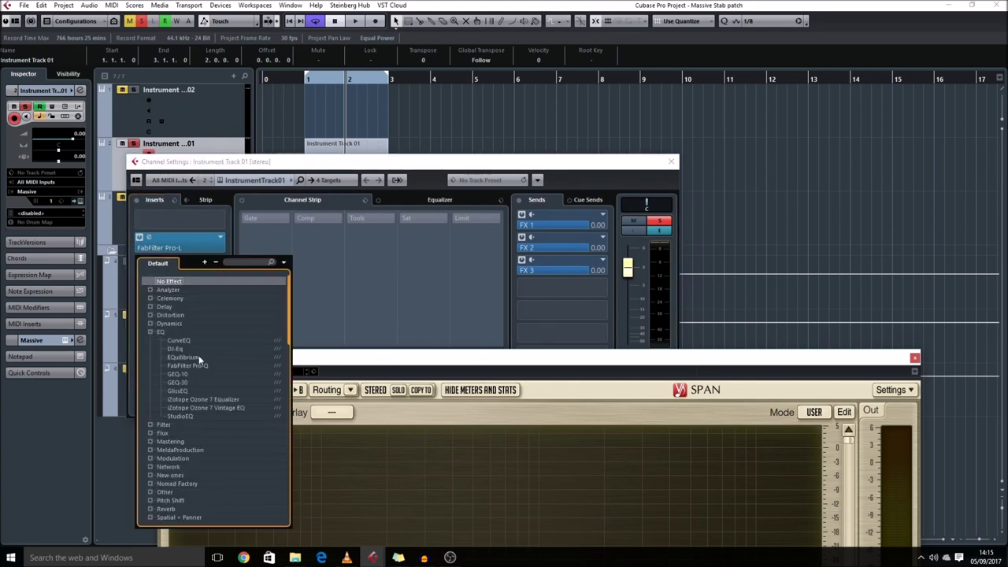
click(198, 357)
right_click(176, 266)
click(236, 283)
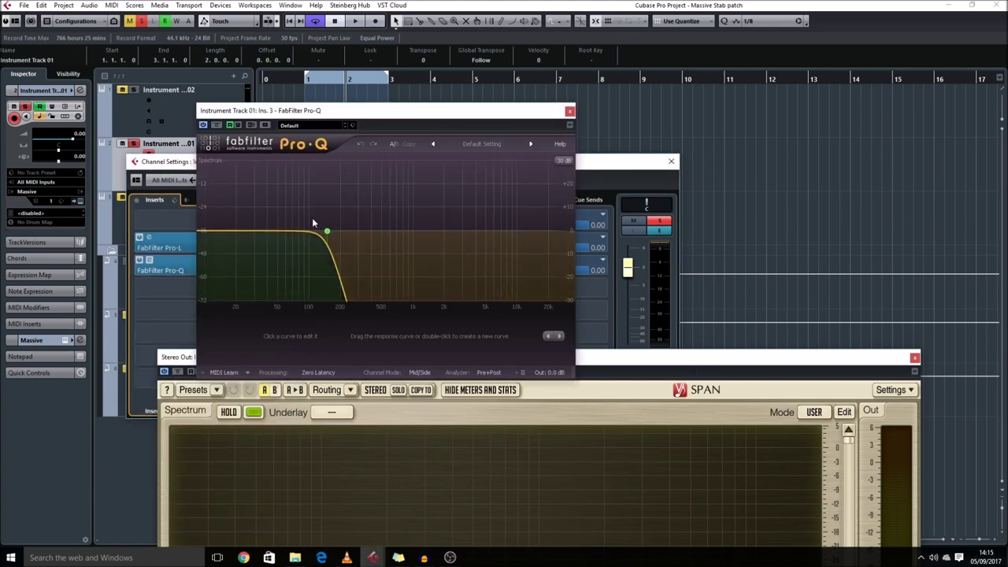
Step: Change the pasted Pro-Q band on Instrument Track 01 to Low Cut and close the plug-in and channel settings
click(285, 337)
click(313, 375)
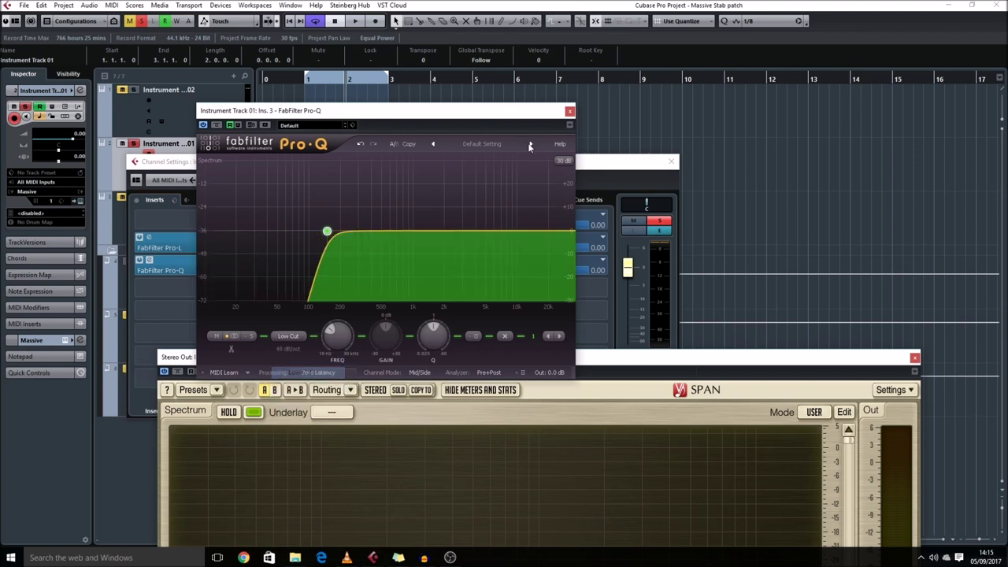
click(570, 111)
click(671, 162)
Step: Play the two layered tracks and examine the copied track's signal through its high cut in Pro-Q
click(347, 163)
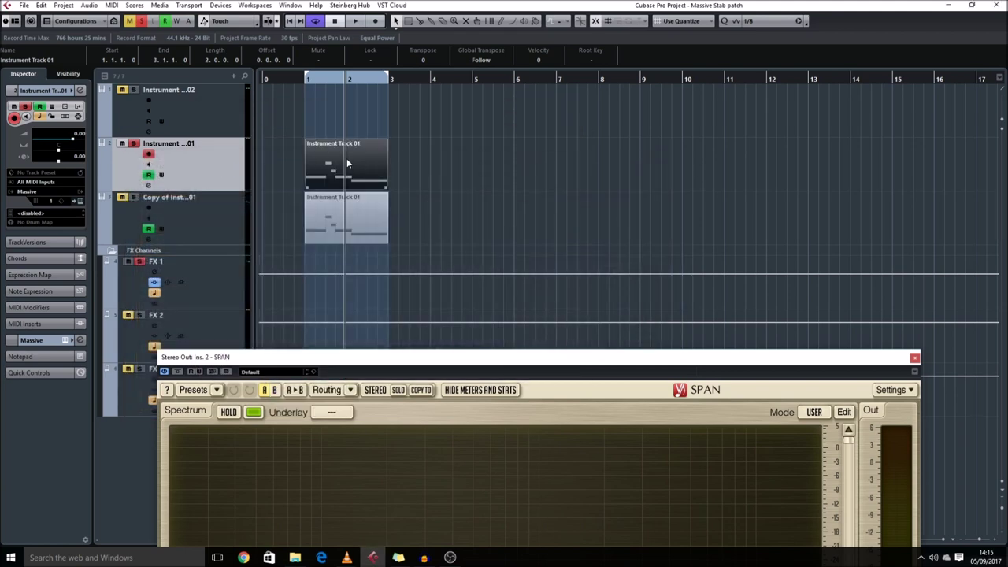
click(164, 207)
click(337, 204)
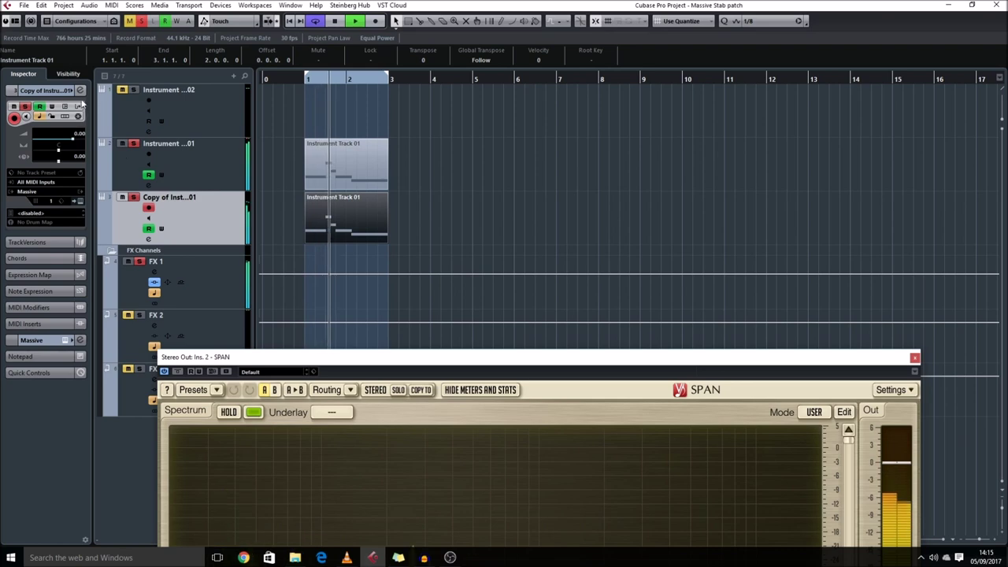
click(148, 239)
key(space)
drag(219, 197, 215, 118)
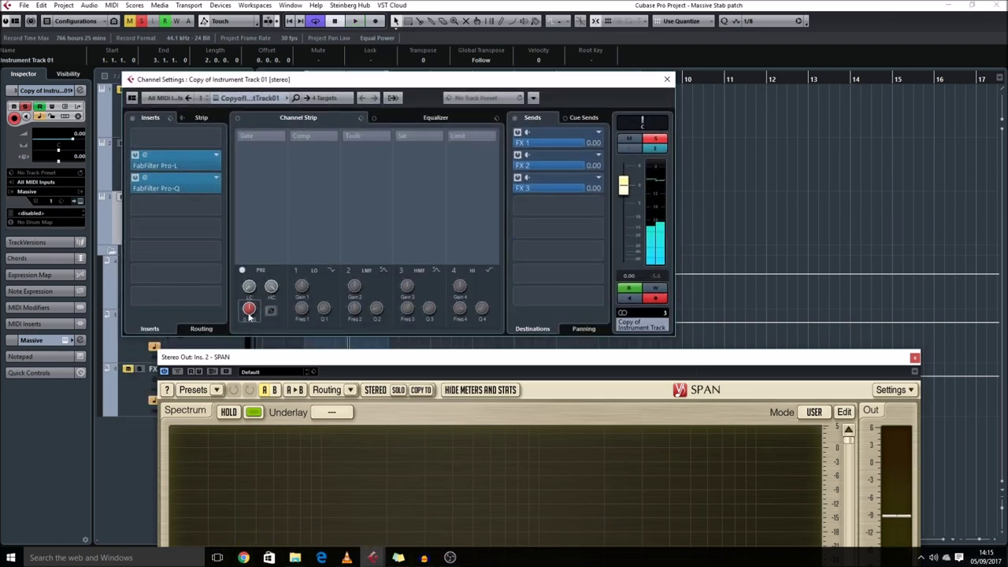
click(183, 183)
key(space)
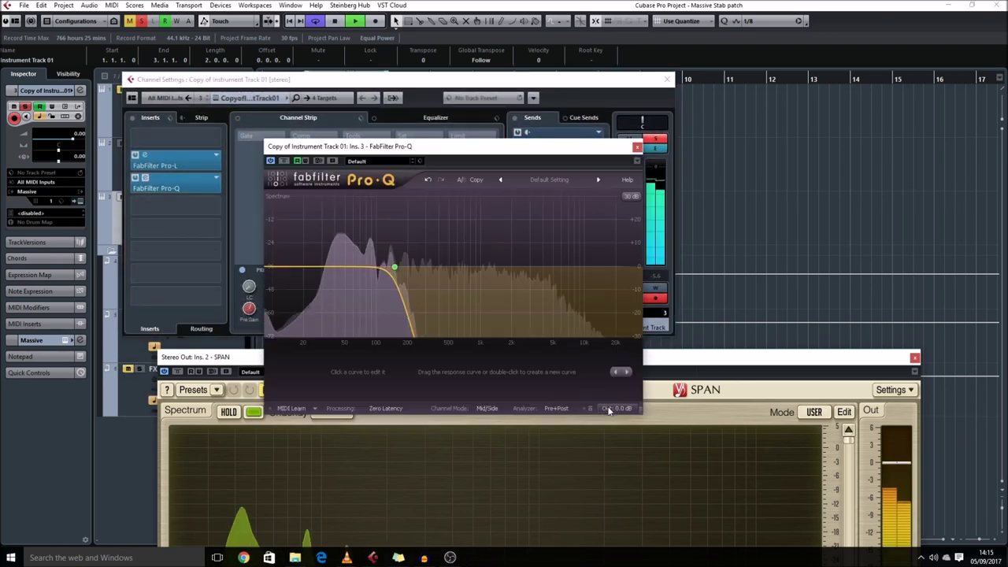
click(637, 148)
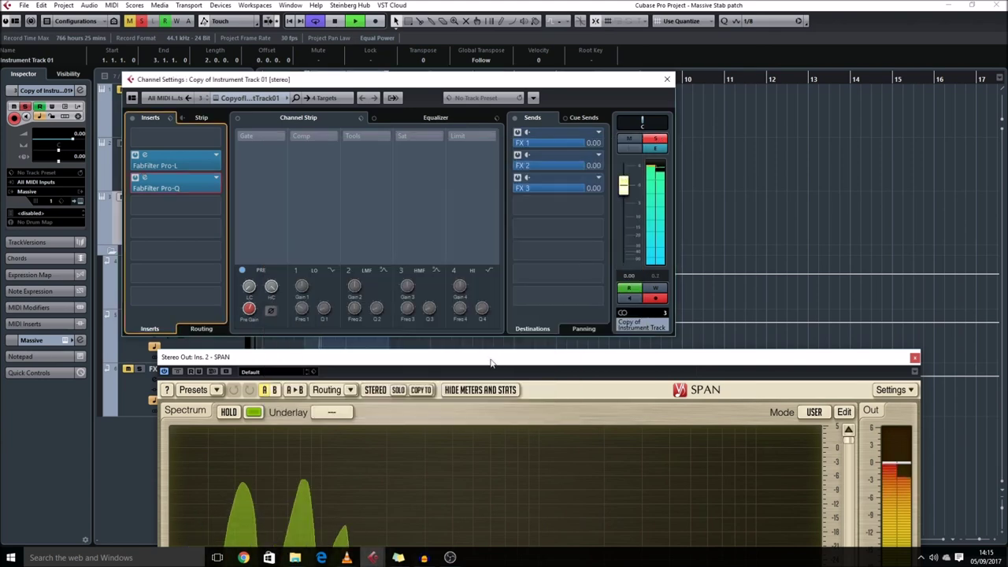
Step: Examine the combined layers' spectrum in SPAN, and review Instrument Track 01's Massive patch during playback
drag(490, 368, 444, 115)
key(space)
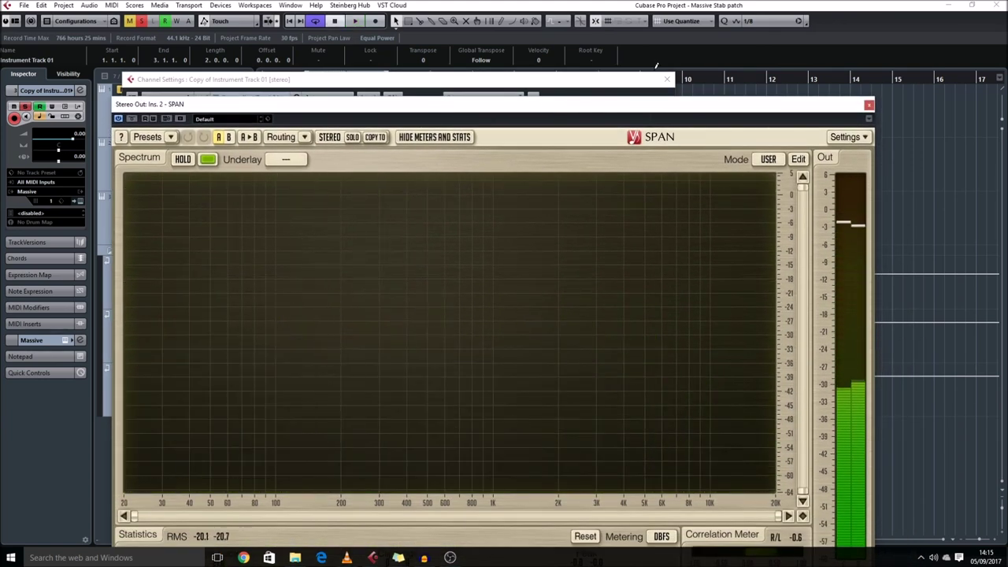
click(667, 79)
drag(570, 104, 638, 334)
click(197, 161)
key(space)
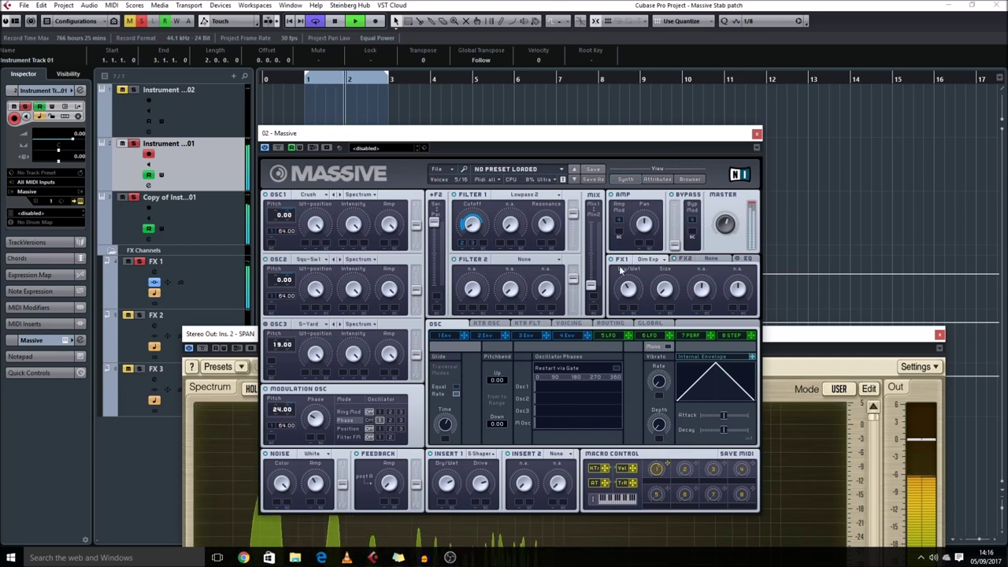
click(757, 135)
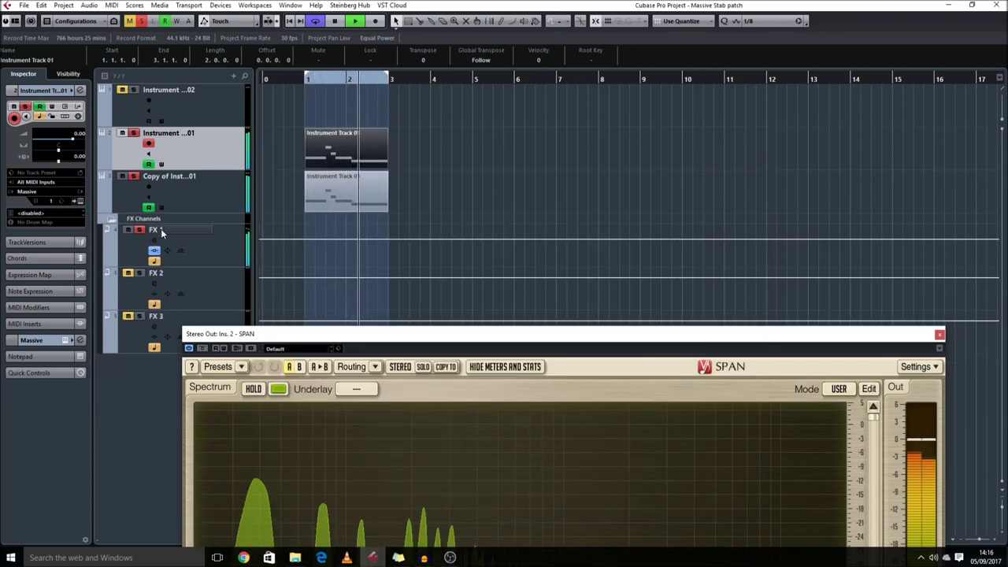
Step: Stop playback, clear the track solos, and unmute the FX 2 channel
click(161, 233)
key(space)
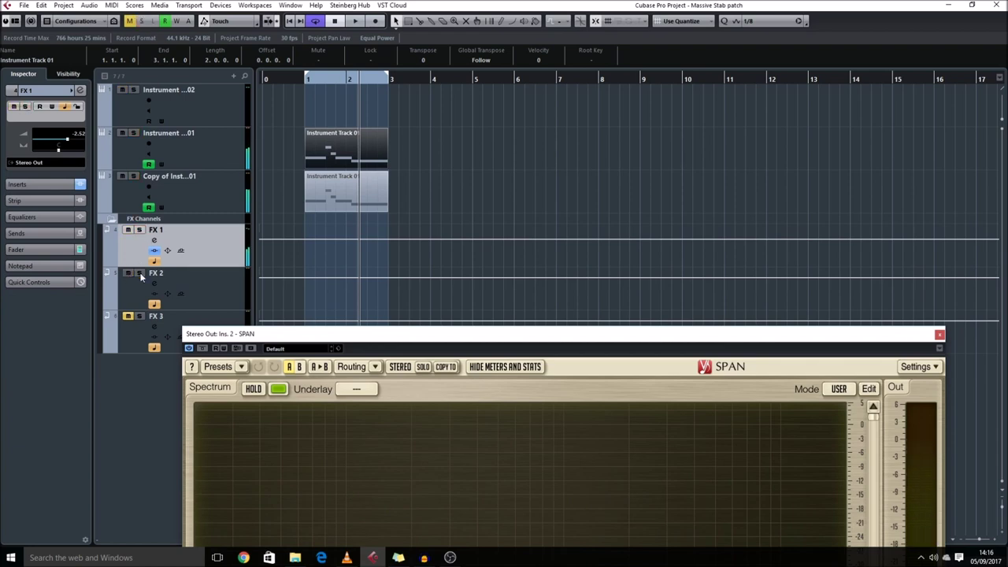
click(143, 278)
Step: Load the REVerence reverb in the second insert slot of FX 2 and close its window
click(152, 280)
click(161, 137)
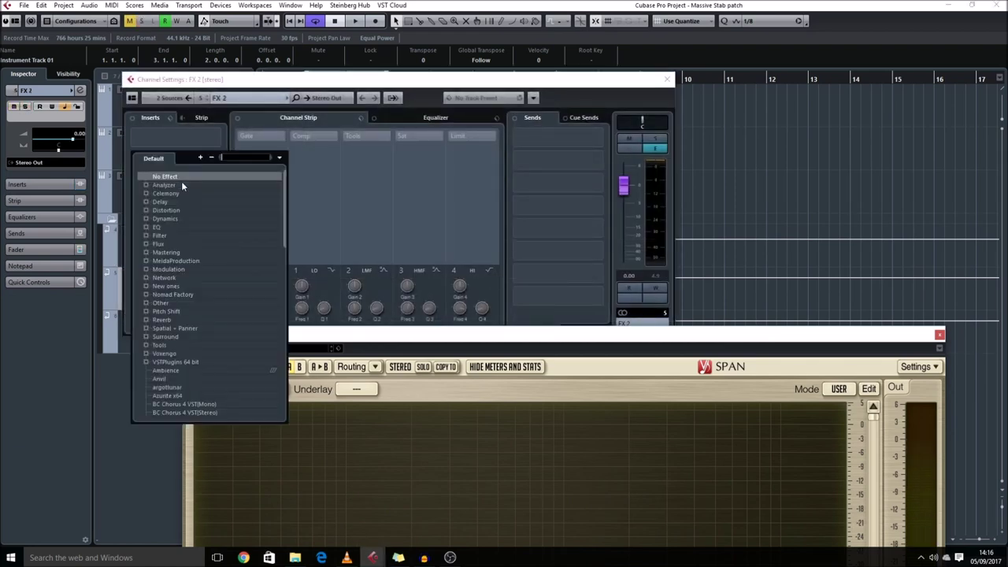
click(162, 319)
click(175, 337)
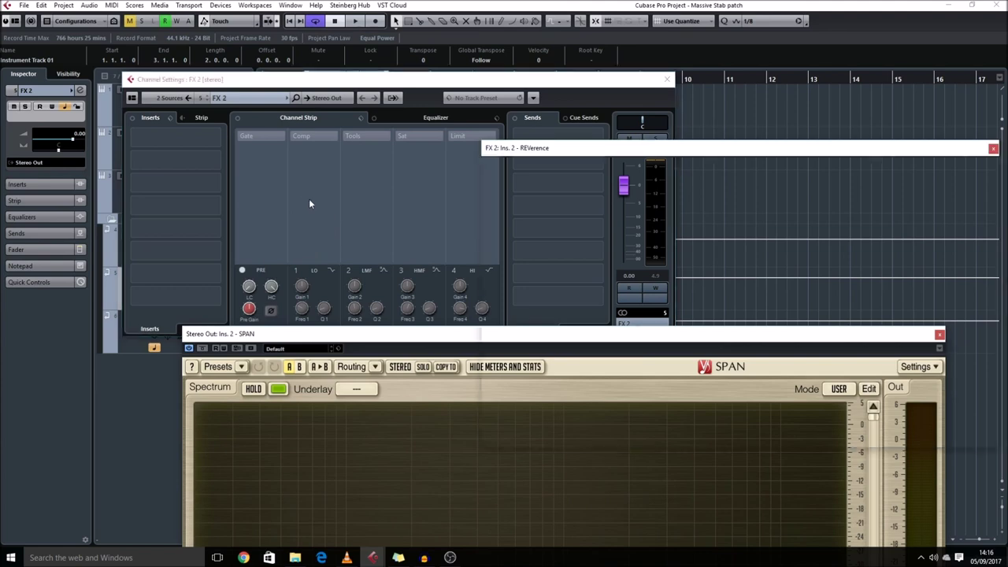
drag(565, 156, 219, 133)
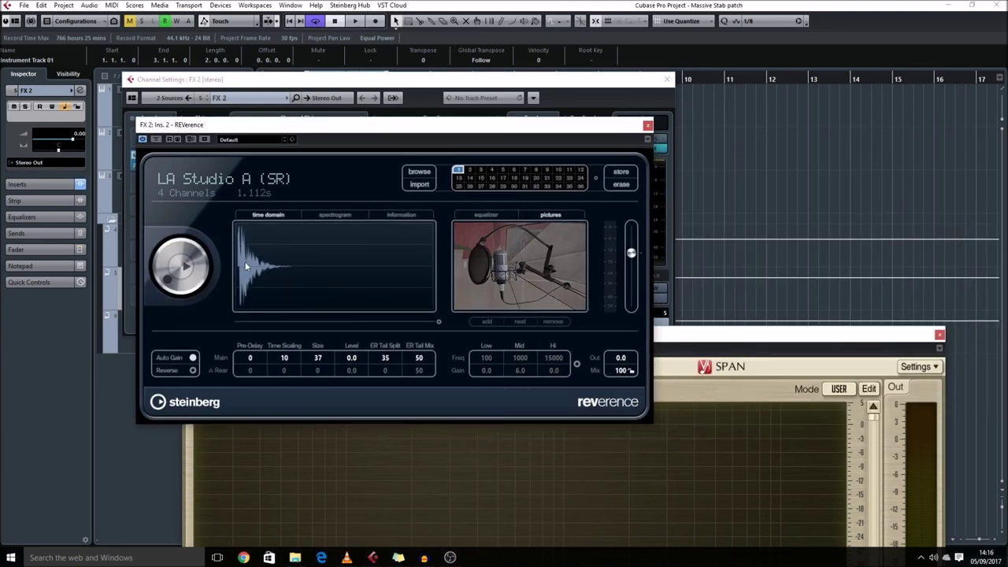
click(647, 127)
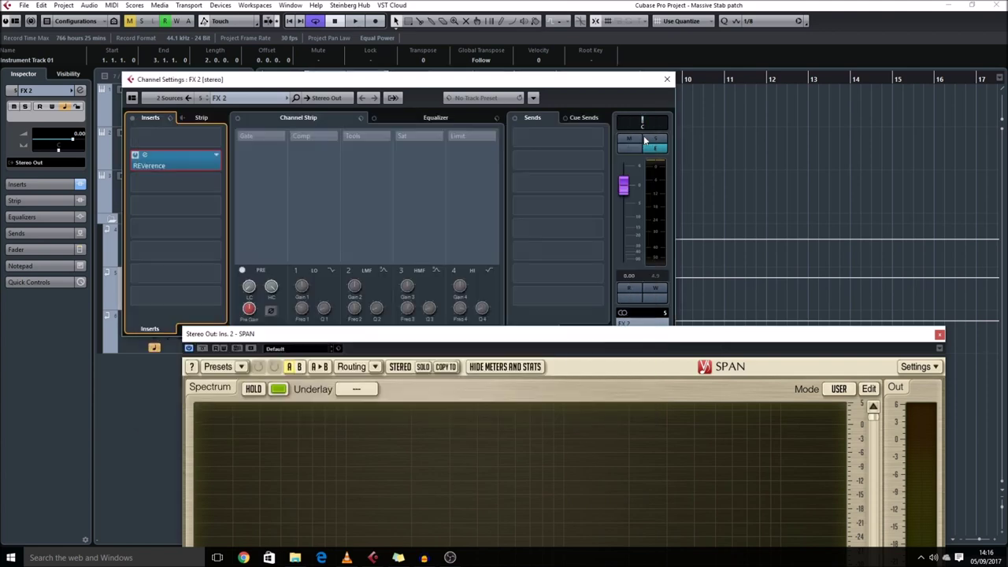
Step: Load FabFilter Pro-Q in the insert slot after REVerence on FX 2
click(165, 188)
click(146, 249)
click(190, 283)
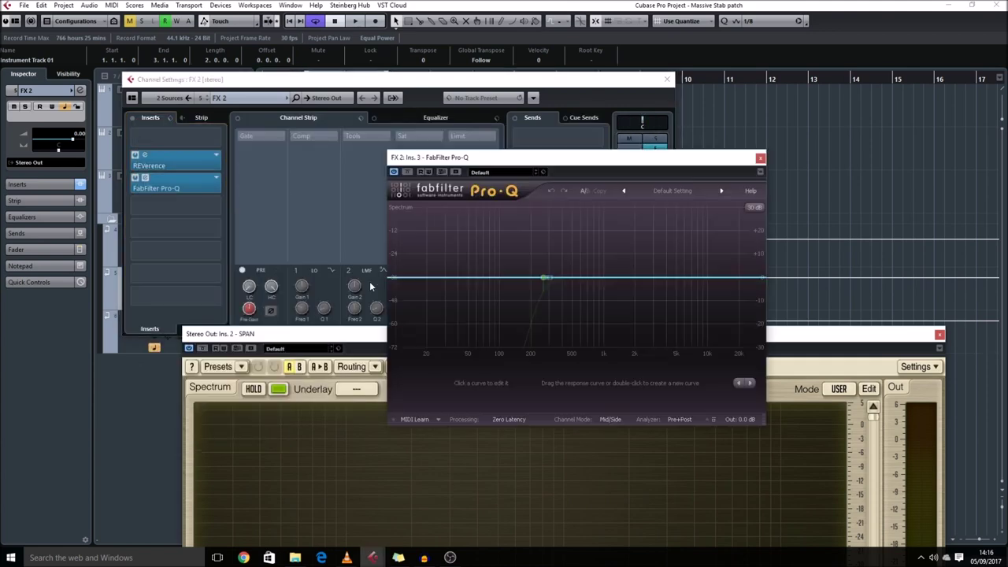
drag(482, 279, 483, 281)
right_click(483, 281)
click(496, 326)
drag(483, 281, 557, 320)
click(696, 383)
Step: Add a 48 dB/oct Low Cut slightly above 200 Hz in FX 2's Pro-Q and close the channel settings
drag(406, 279, 536, 285)
click(479, 396)
click(495, 444)
drag(552, 158, 238, 153)
click(664, 80)
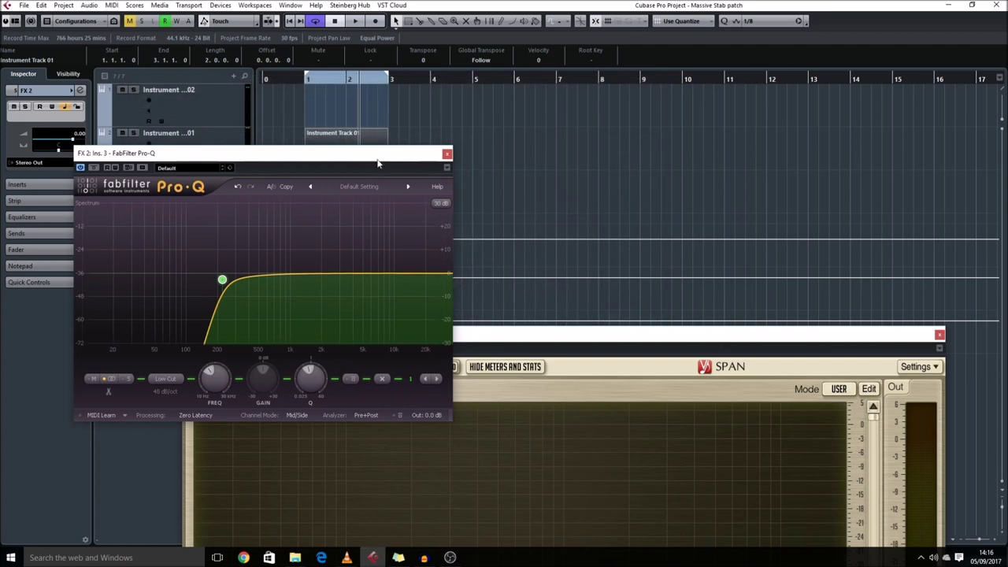
Step: Set the FX 2 channel's volume to -3.35 during playback, and reduce the track heights
click(352, 201)
key(space)
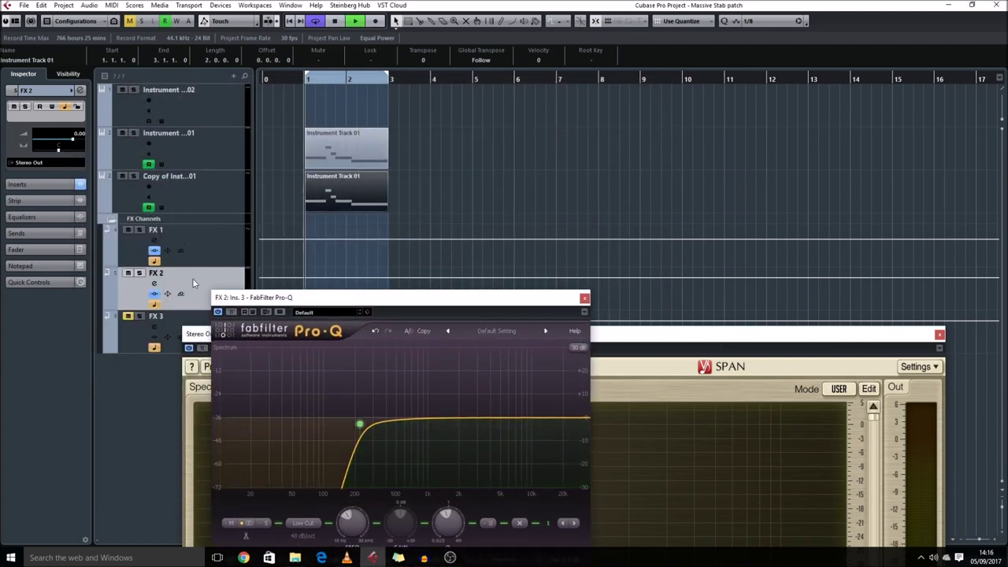
drag(68, 140, 66, 139)
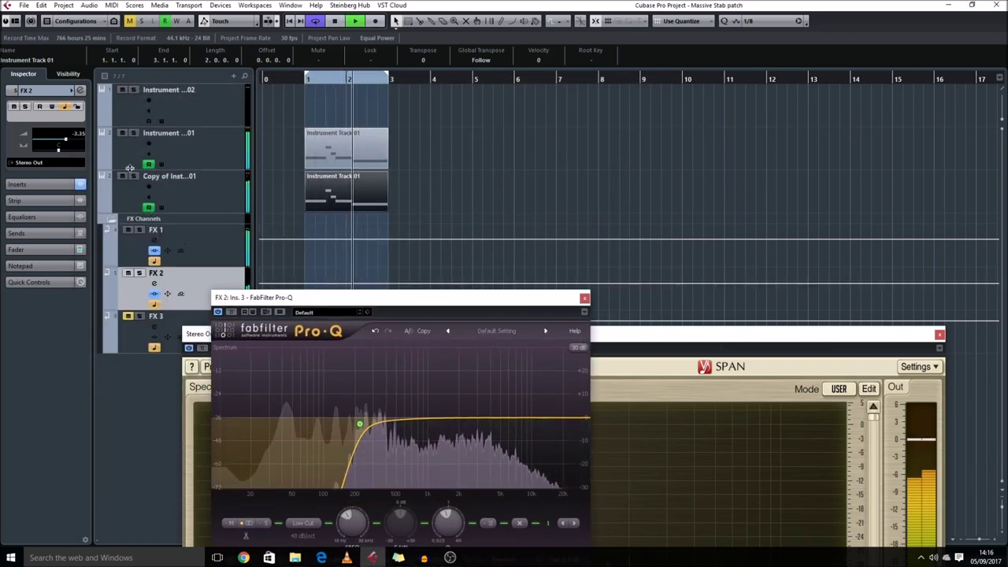
key(shift+g)
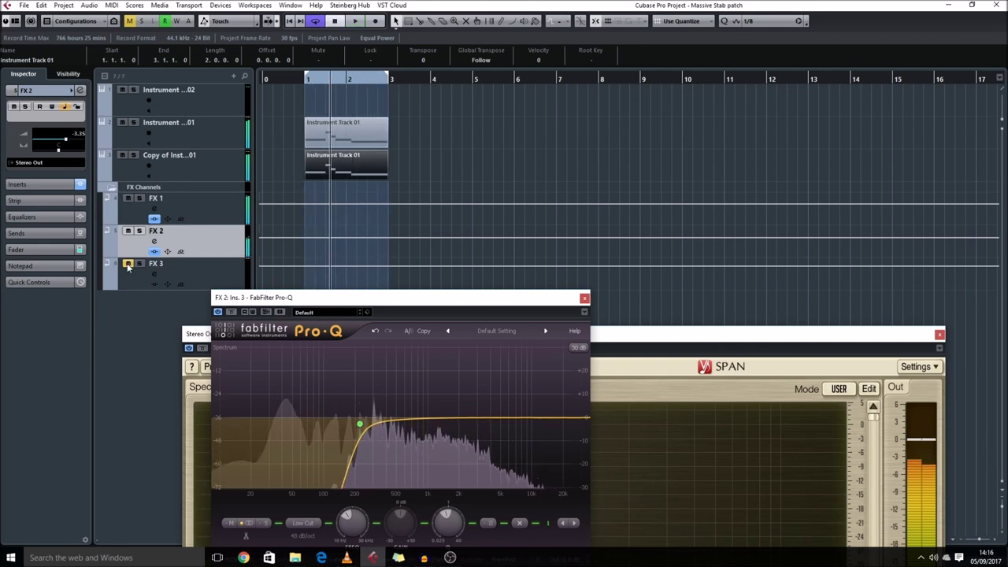
key(space)
Step: Unmute and solo FX 3, and load the Azurite x64 chorus in its third insert slot
click(128, 264)
click(139, 264)
click(155, 274)
click(179, 246)
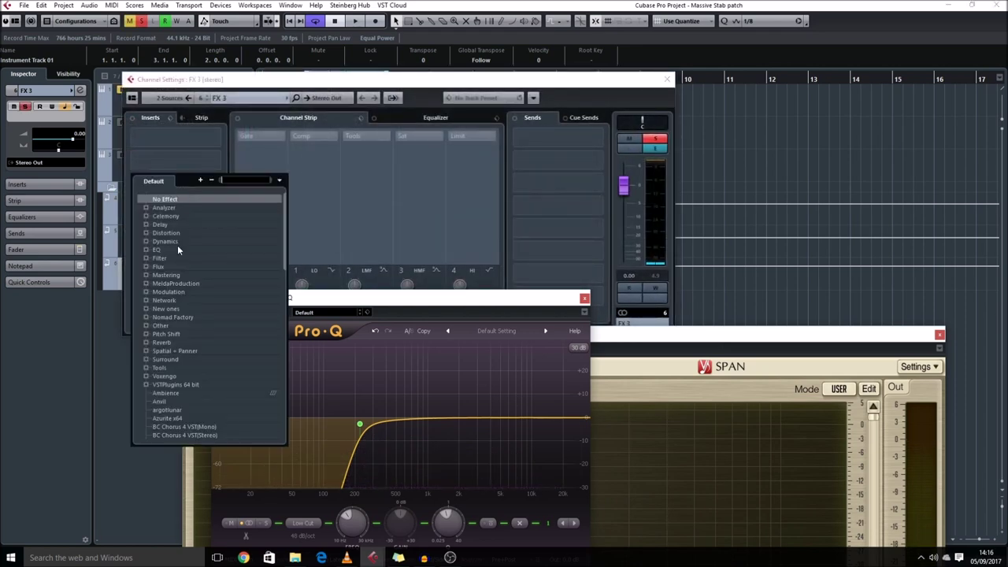
click(192, 418)
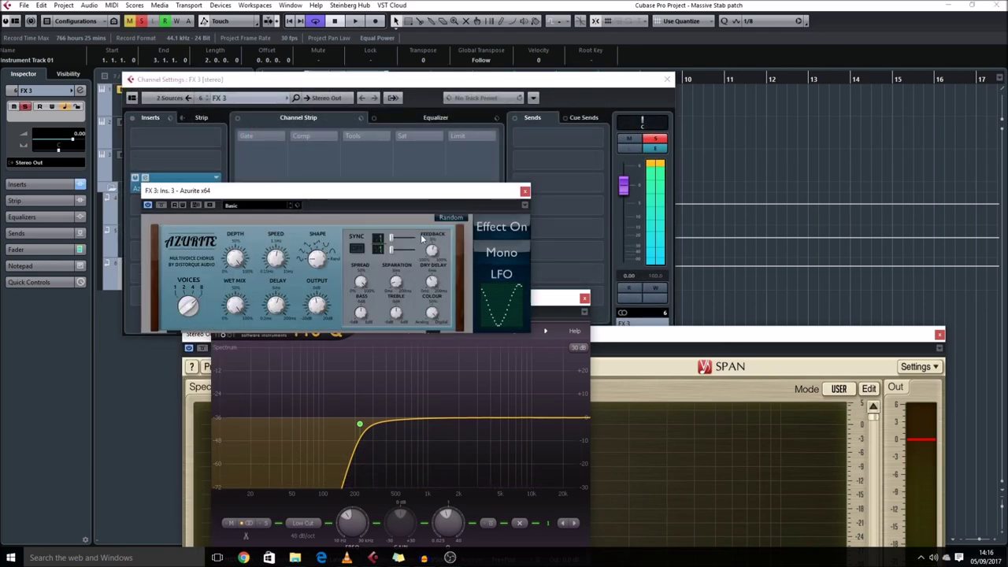
Step: Close the Azurite plug-in and the FX 3 channel settings, and play the loop
drag(211, 191, 194, 122)
click(509, 122)
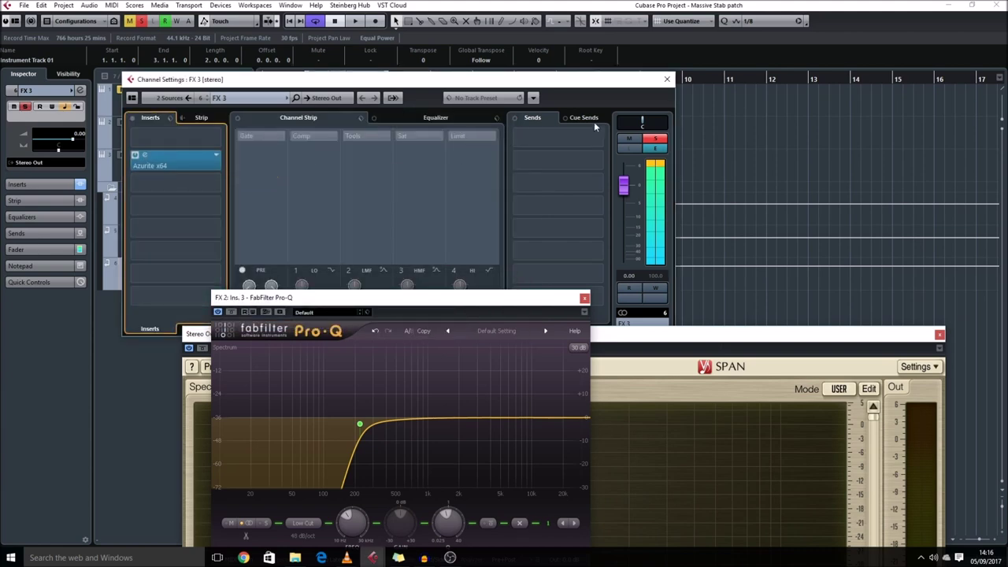
click(666, 80)
key(space)
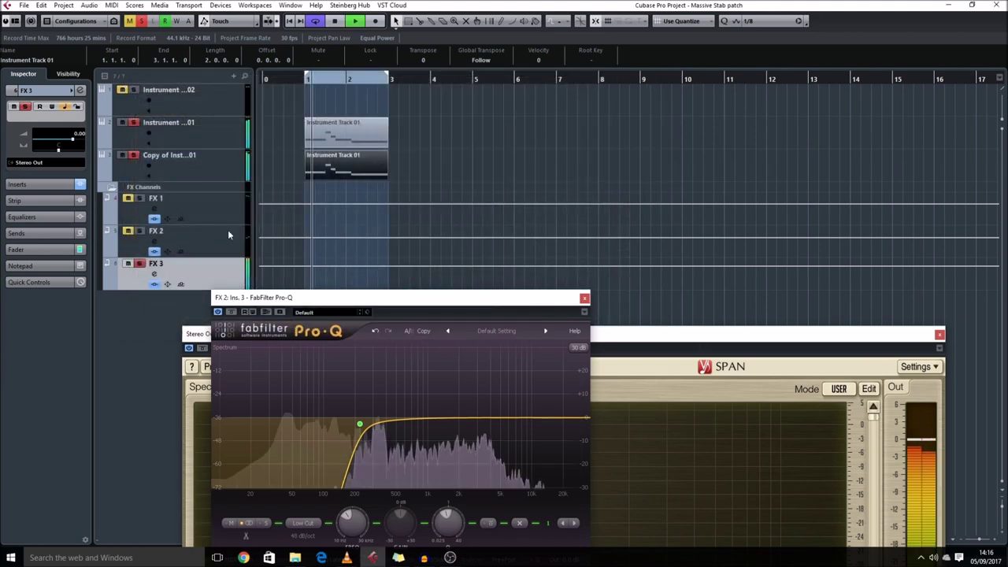
Step: Insert FabFilter Pro-Q in the slot after Azurite on the FX 3 channel and lower the channel fader to -7.35
click(155, 274)
click(157, 277)
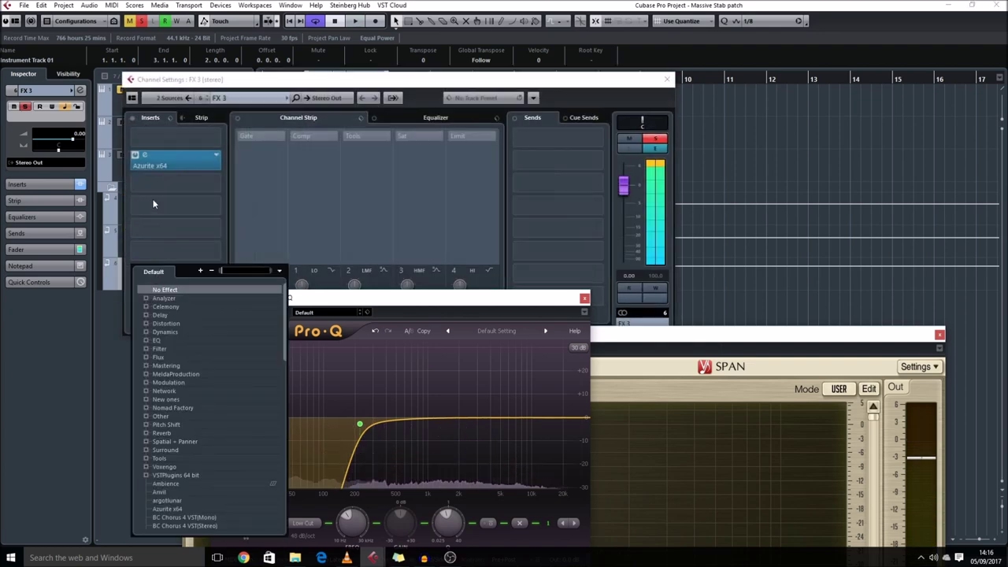
click(153, 186)
click(157, 249)
click(187, 274)
drag(318, 315, 554, 366)
drag(513, 318, 461, 317)
click(688, 192)
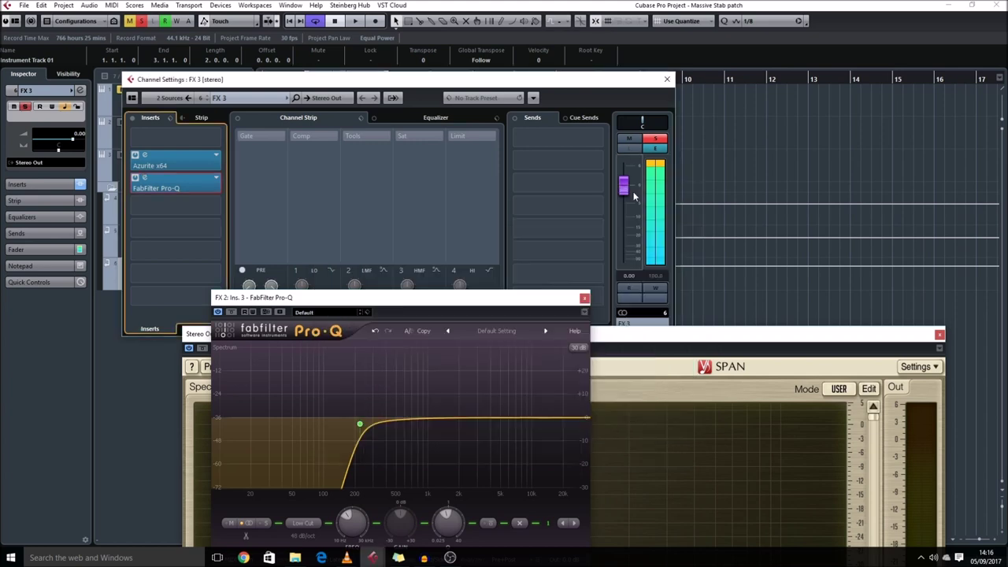
click(668, 79)
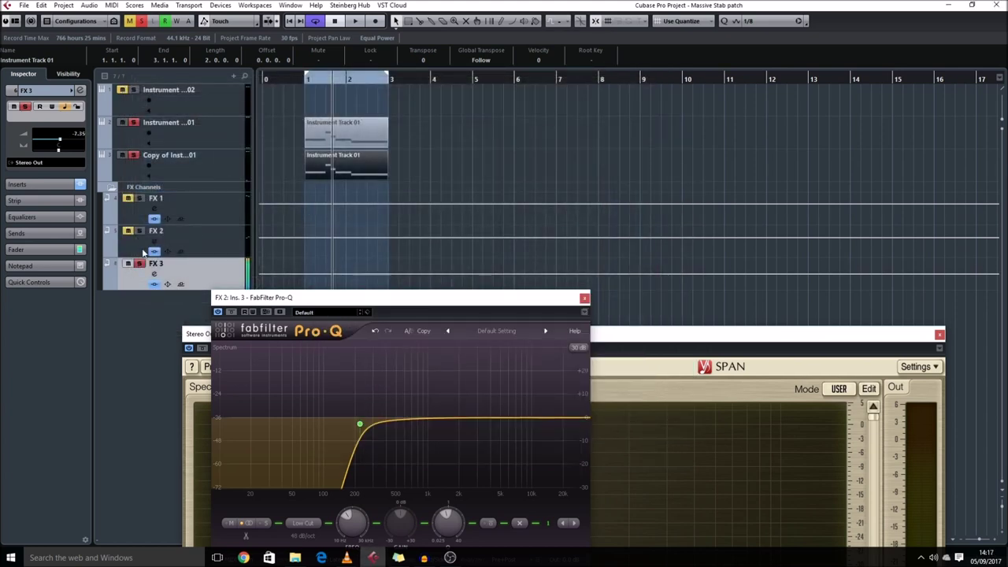
Step: Lower the FX 3 channel fader to -9.07 and play the loop with all tracks audible
click(154, 283)
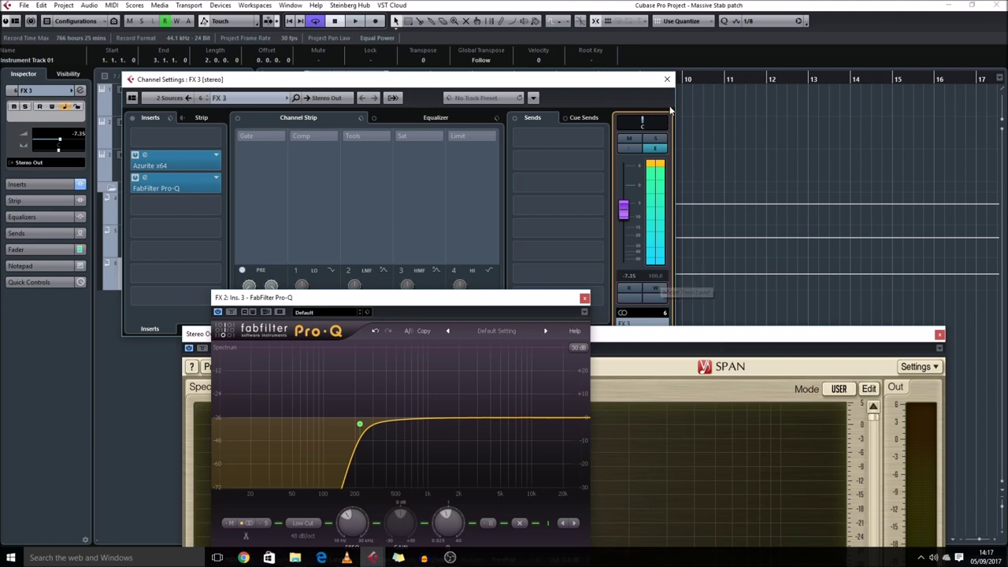
click(667, 79)
key(space)
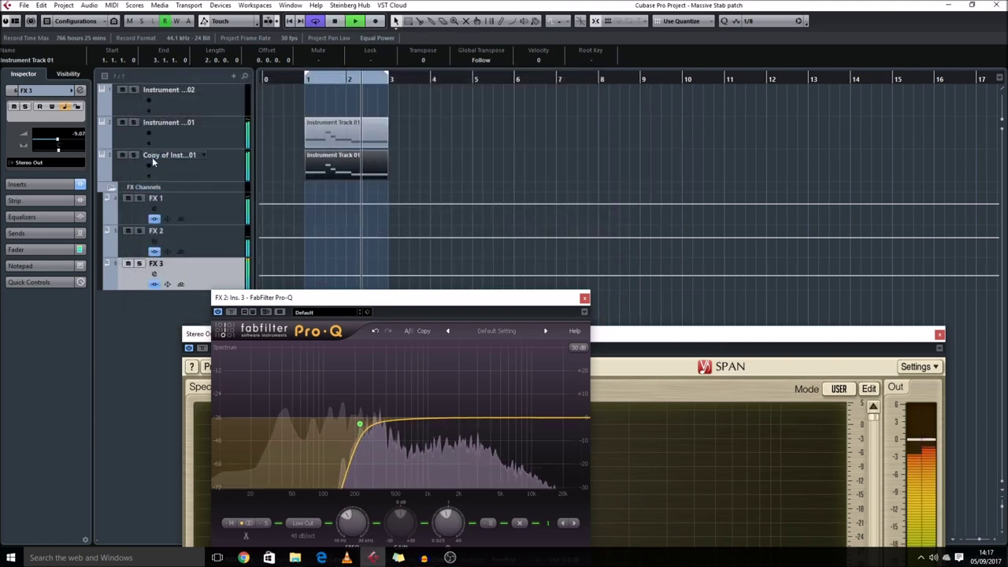
Step: Review the Massive patch on Instrument Track 01, closing it and the FX 2 Pro-Q window when done
click(181, 135)
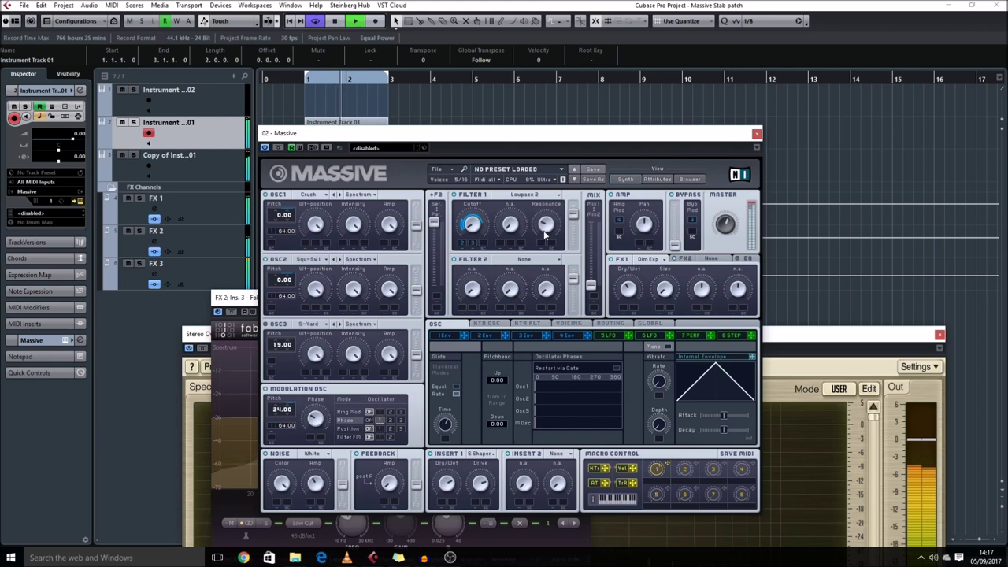
drag(513, 138, 328, 85)
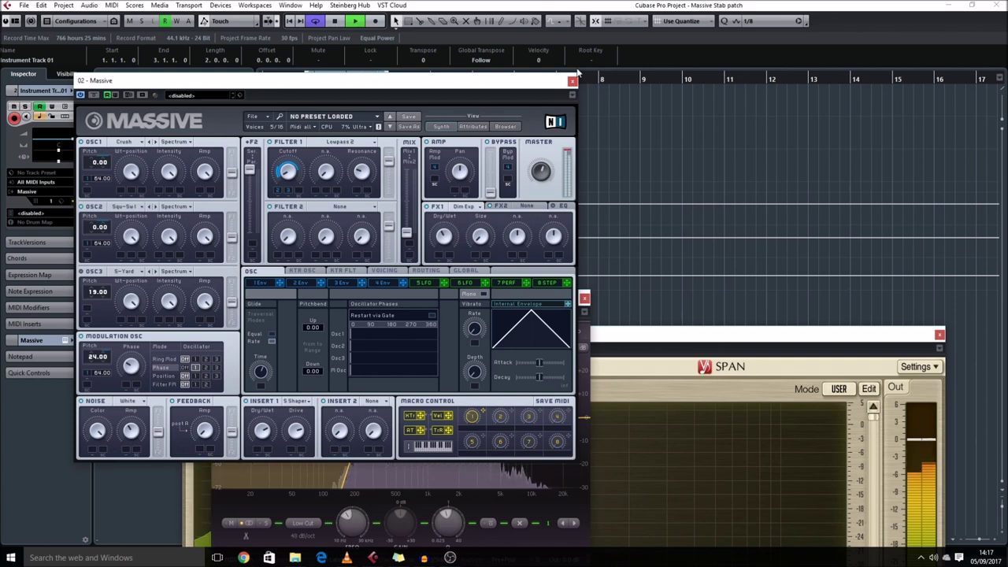
click(572, 82)
click(584, 298)
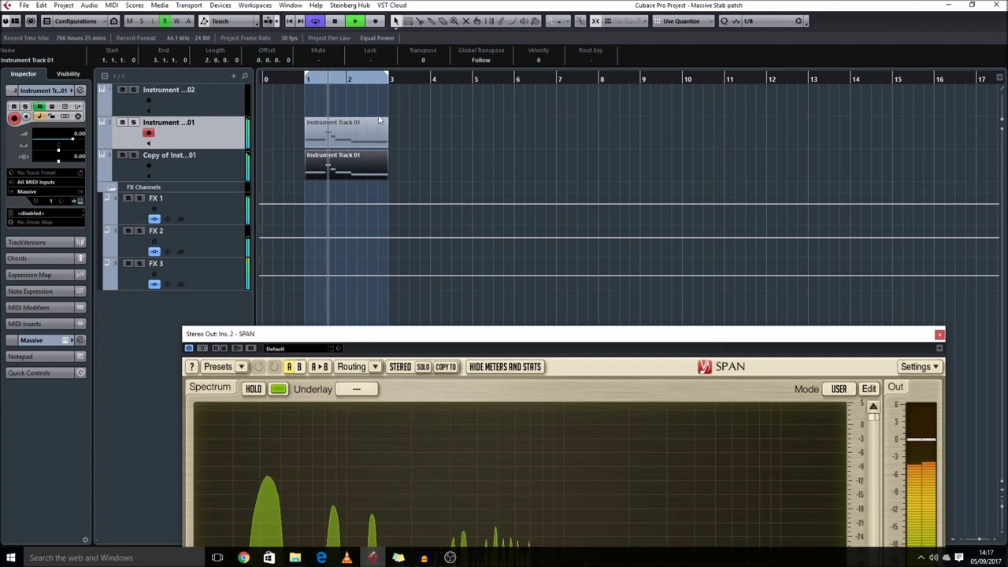
Step: Duplicate the two-bar parts on Instrument Track 01 and its copy to bar 3, and extend the cycle range to bar 5
drag(303, 142, 332, 162)
key(space)
key(h)
key(h)
key(h)
key(h)
key(h)
key(shift+h)
key(shift+h)
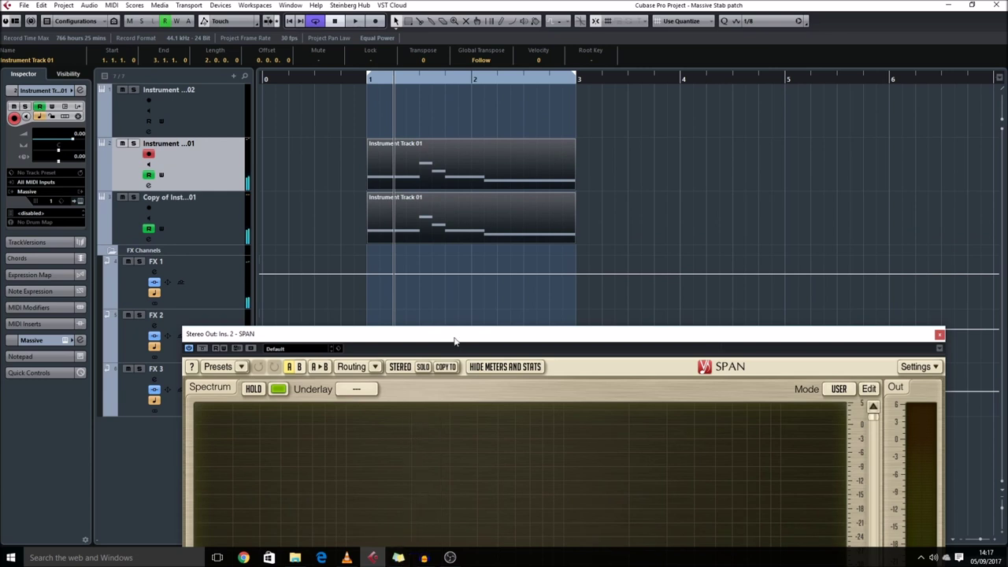
key(g)
key(g)
key(space)
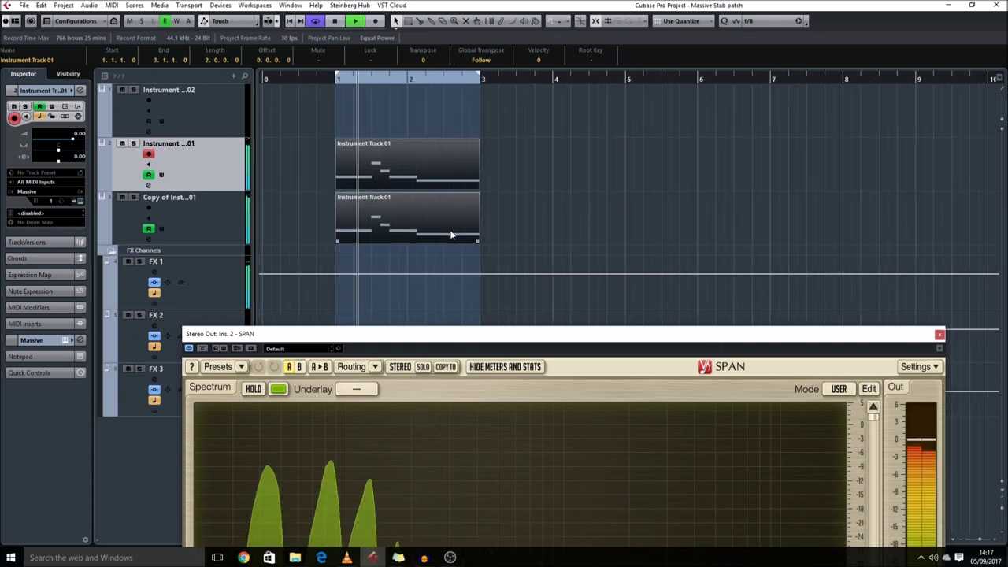
key(shift+g)
click(513, 204)
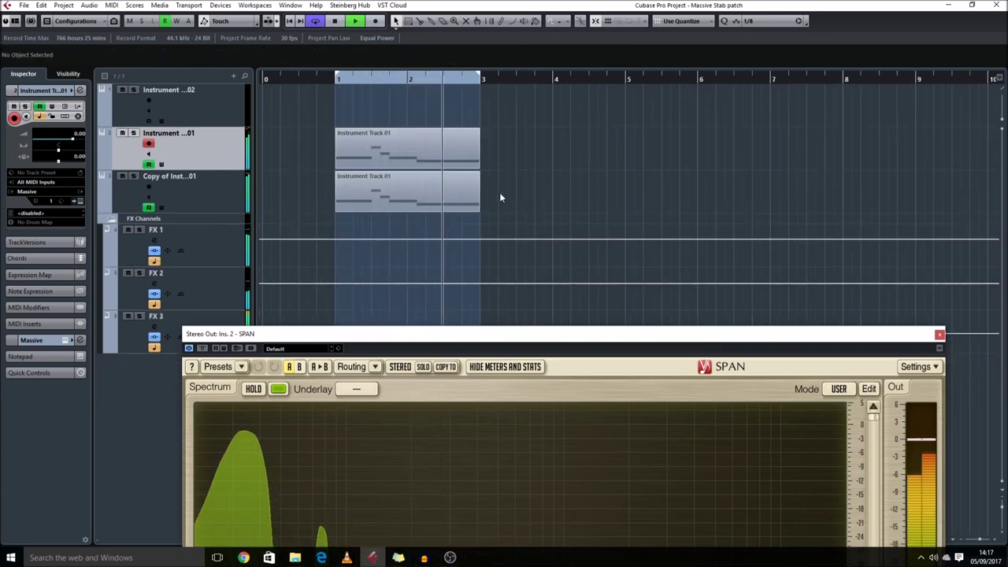
drag(514, 204, 523, 152)
drag(479, 79, 626, 79)
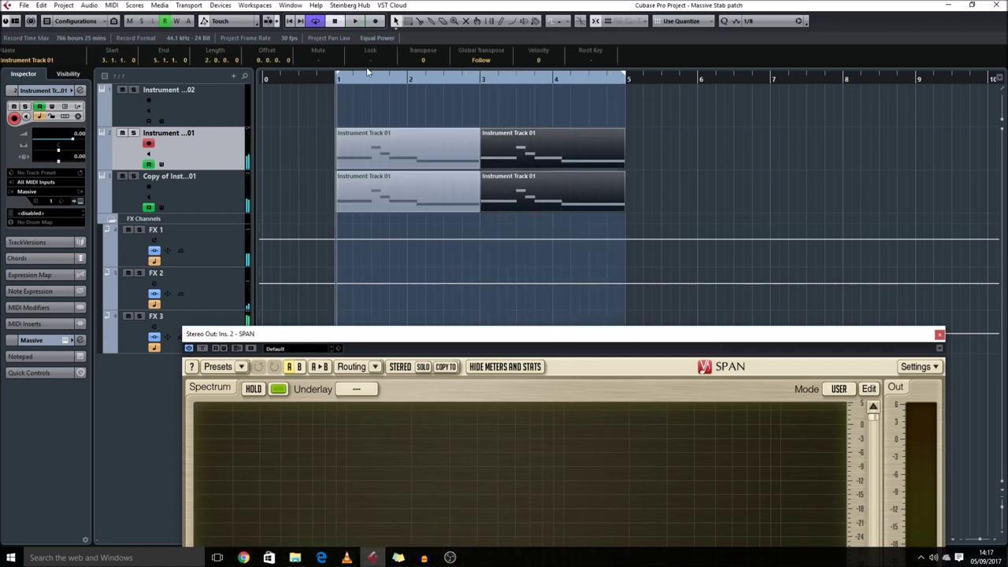
Step: Set the cycle start to bar 3 and audition the duplicated parts
drag(406, 85, 484, 87)
key(shift+h)
key(h)
scroll(564, 155, right, 4)
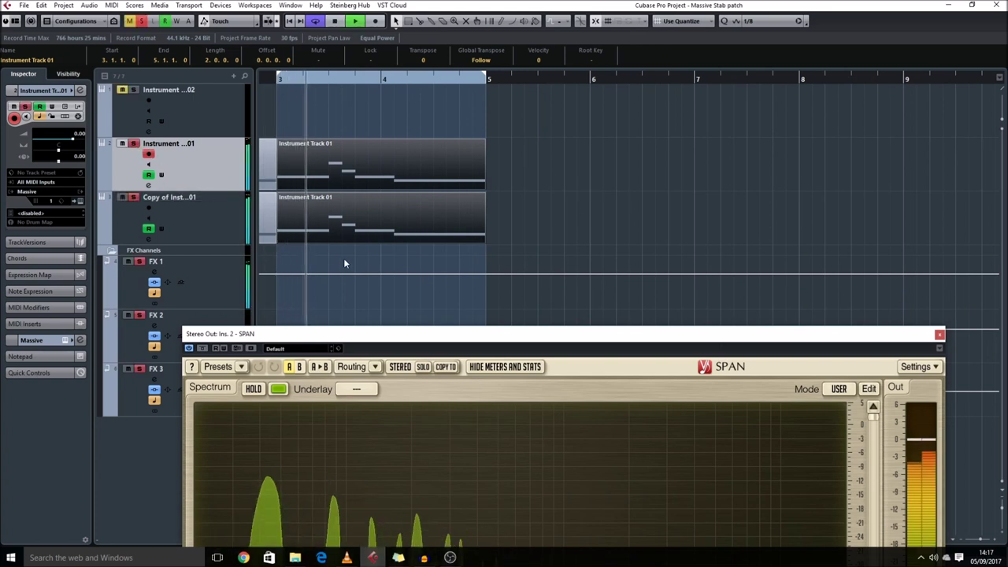
key(space)
Step: Remove the notes after the opening half bar in the duplicated parts, with the parts running to bar 5, and play them
drag(353, 259, 333, 164)
alt+click(331, 176)
key(Delete)
drag(337, 205, 482, 189)
key(KP_1)
key(space)
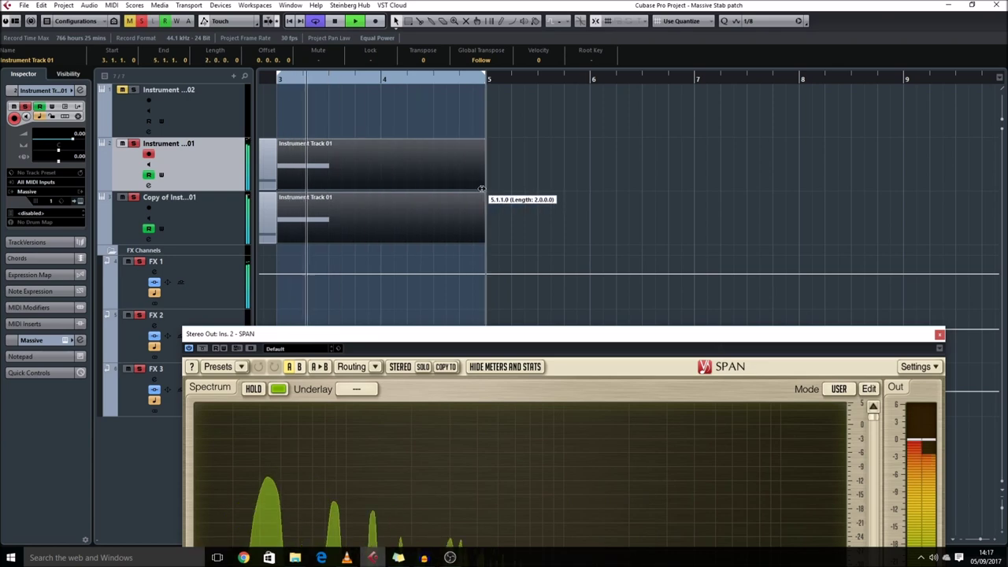
Step: Open the bar 3 part for note editing and add an F#1 and two F1 notes up to bar 4
double_click(433, 180)
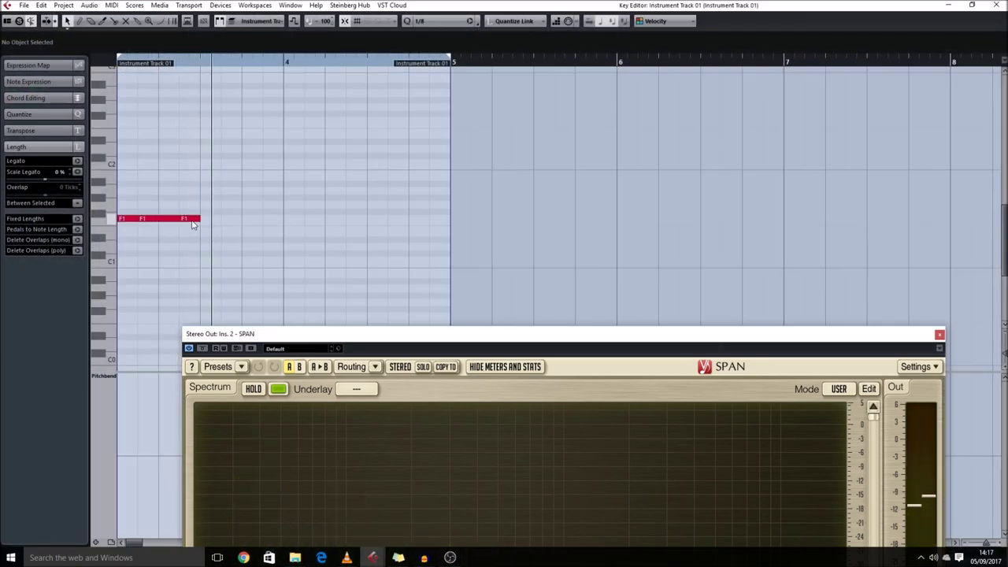
click(208, 212)
click(228, 218)
click(249, 218)
drag(261, 218, 283, 218)
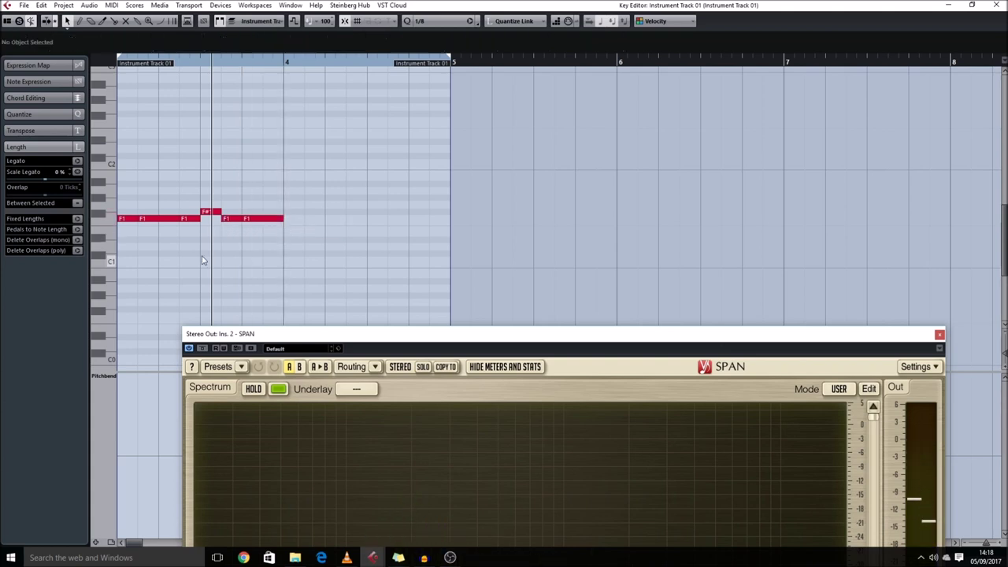
Step: Audition the phrase and add an F#1 at bar 4 followed by two F1 notes
drag(218, 260, 122, 203)
key(l)
key(space)
click(320, 264)
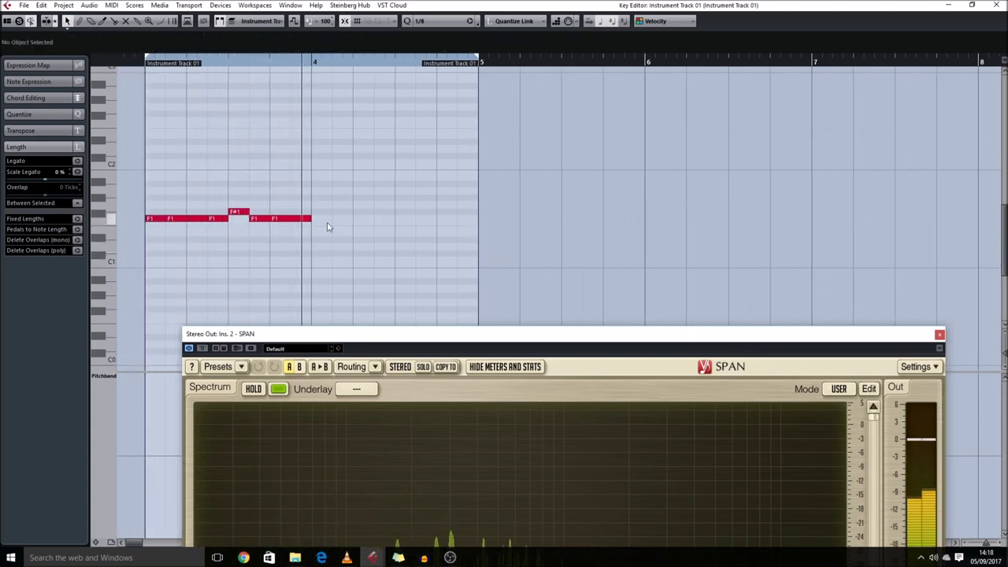
drag(349, 226, 142, 206)
key(space)
drag(314, 230, 339, 217)
click(339, 232)
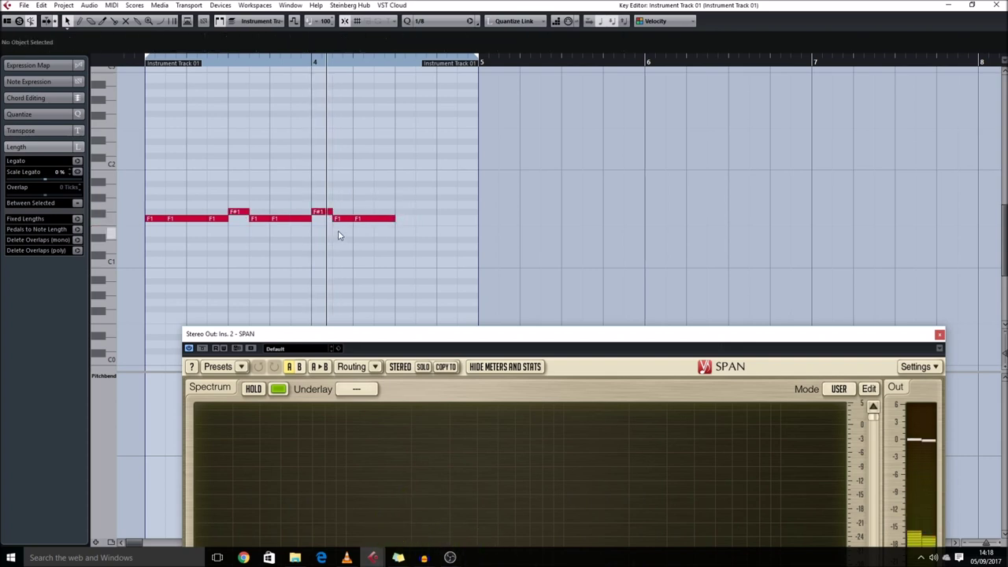
Step: Fill the rest of bar 4 with alternating F#1 and F1 notes, finishing on two F1 notes
click(386, 218)
click(386, 219)
drag(386, 216, 404, 219)
drag(405, 219, 446, 220)
drag(448, 219, 470, 222)
drag(261, 258, 157, 219)
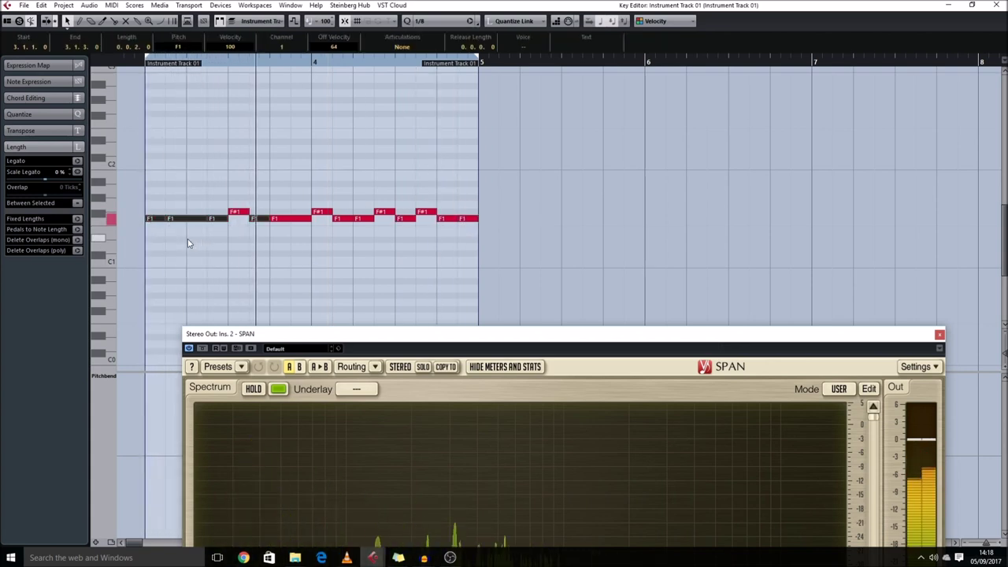
Step: Replace the two closing F1 notes with one longer F1 reaching bar 5, and play the phrase
key(space)
click(463, 220)
key(Delete)
drag(456, 220, 477, 220)
click(322, 213)
key(l)
key(space)
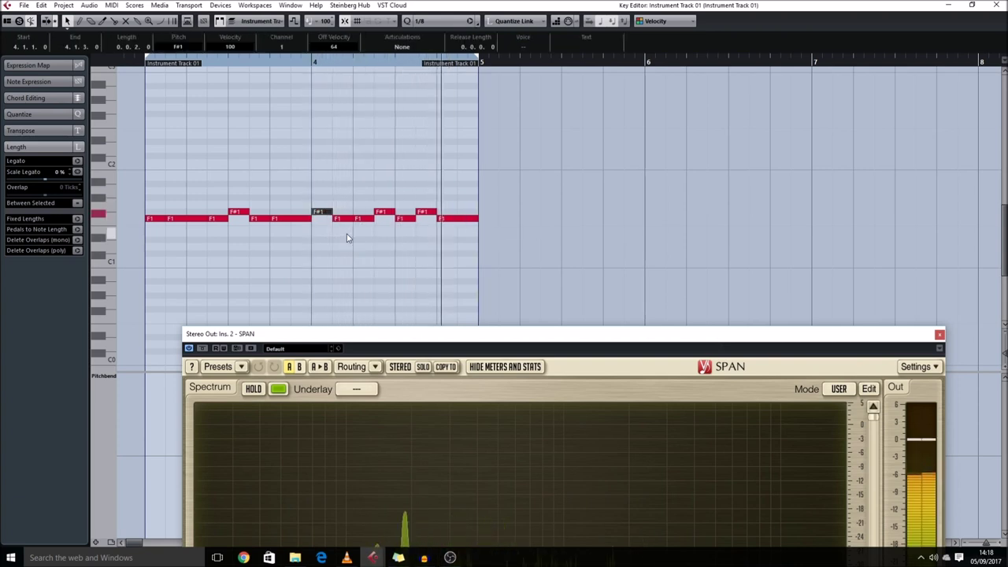
Step: Lower the last F#1 note to F1, close the note editor and play the phrase
drag(427, 213, 428, 220)
click(420, 259)
key(Return)
click(439, 211)
key(Delete)
drag(376, 169, 382, 218)
drag(534, 241, 421, 184)
key(space)
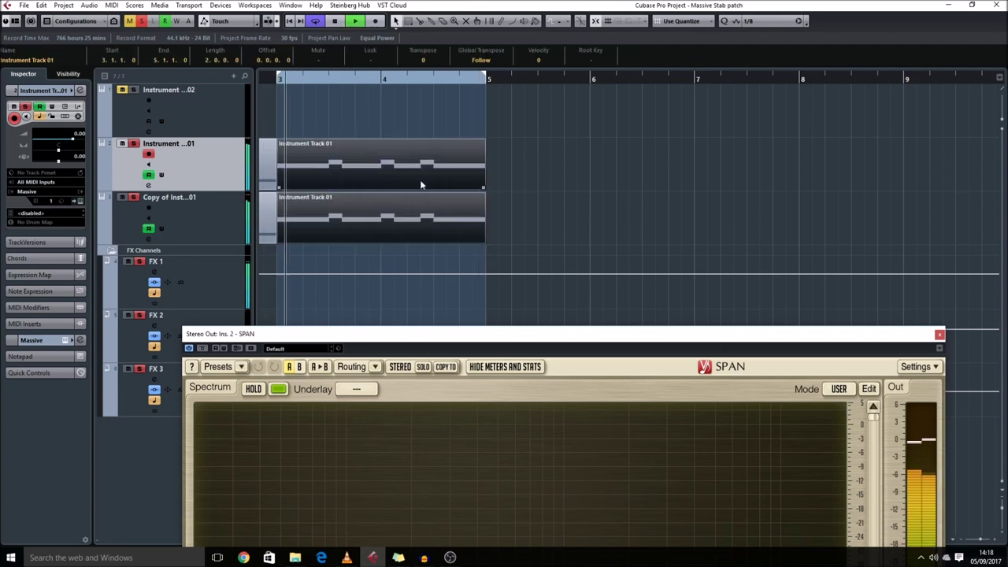
Step: Reshape the Massive MACRO 1 automation over bars 3 to 5 into alternating rises and dips ending at 70.43, and hide its lane
key(shift+g)
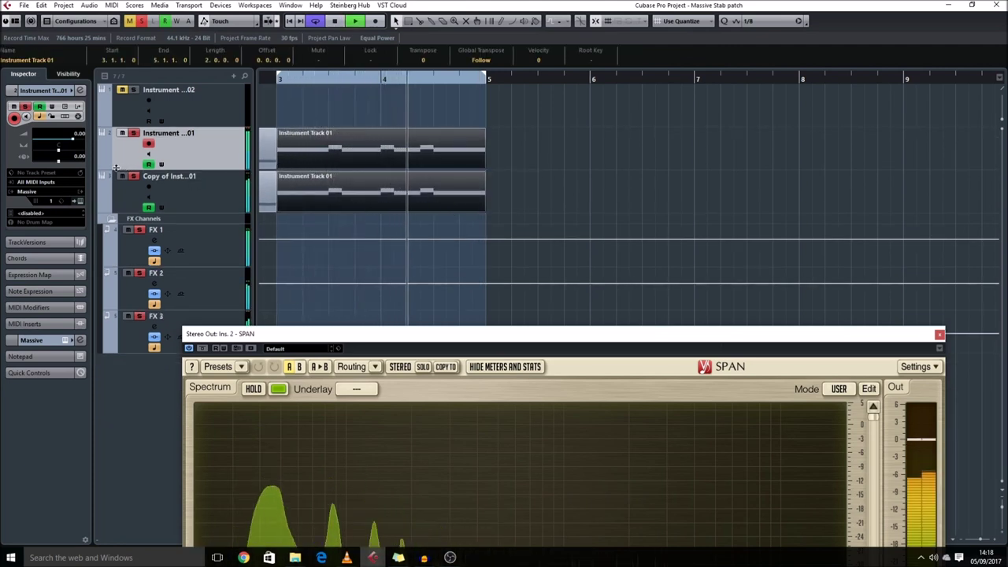
click(103, 166)
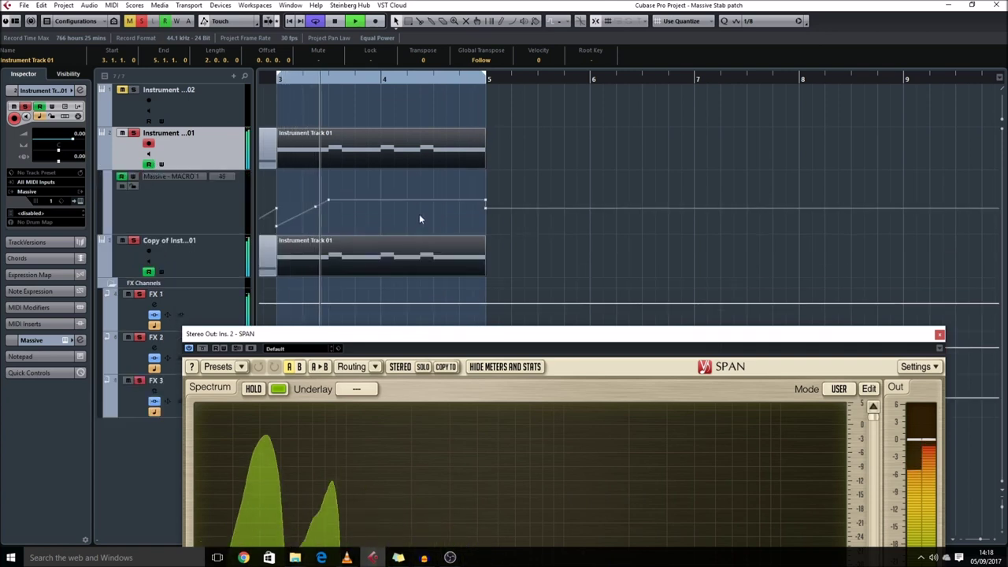
drag(432, 207, 446, 227)
mouse_move(485, 201)
mouse_down()
mouse_move(453, 211)
mouse_move(437, 236)
mouse_move(465, 214)
mouse_move(460, 188)
mouse_move(485, 189)
mouse_up()
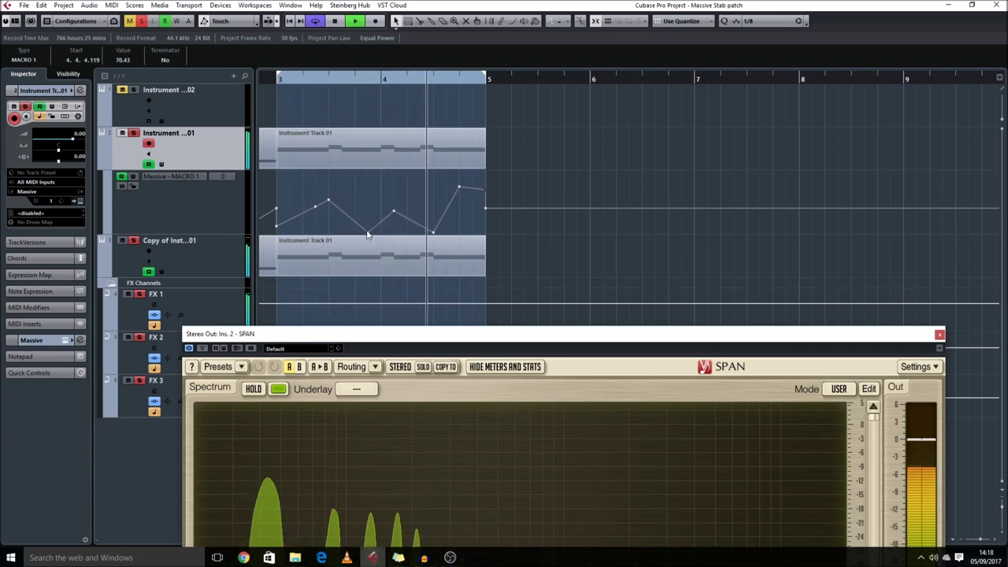
click(100, 166)
key(shift+g)
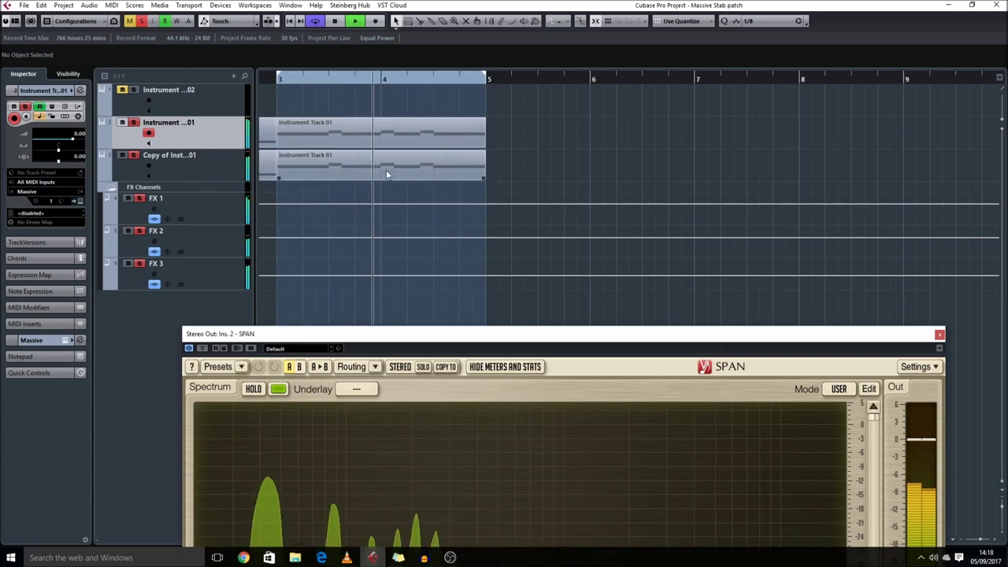
Step: Stop playback and set the cycle range to span bars 1 to 5, covering both phrases
key(space)
key(g)
drag(482, 77, 336, 86)
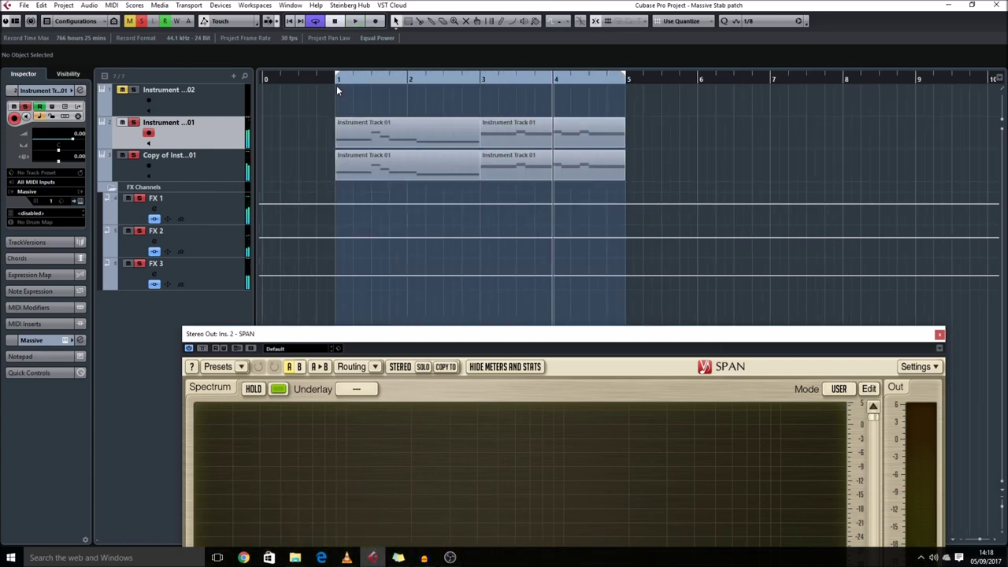
Step: Export the Stereo Out mixdown of the cycle range as a Wave file named "Stabs For Bass Gorilla"
key(ctrl+shift+e)
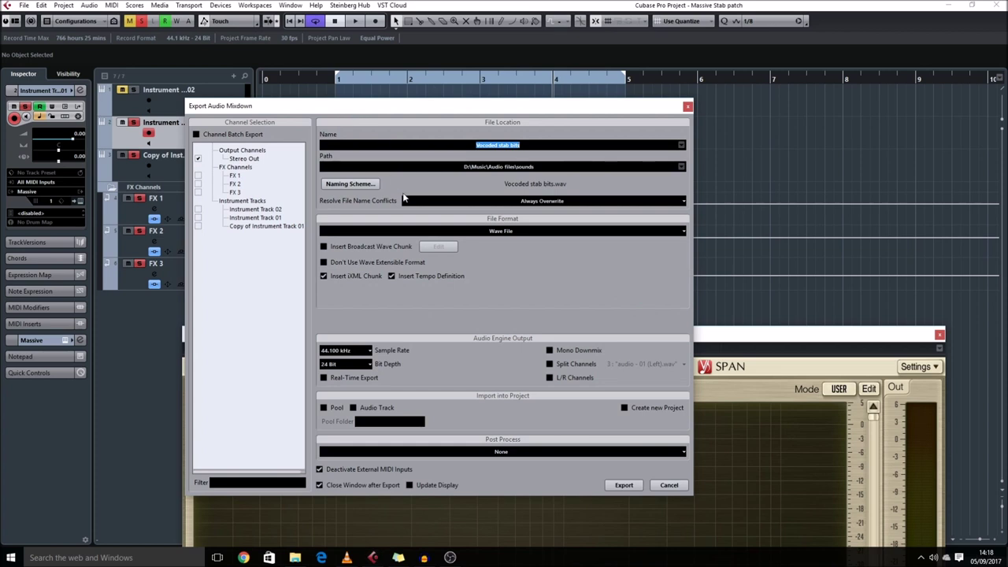
text(Stabs For Bass G)
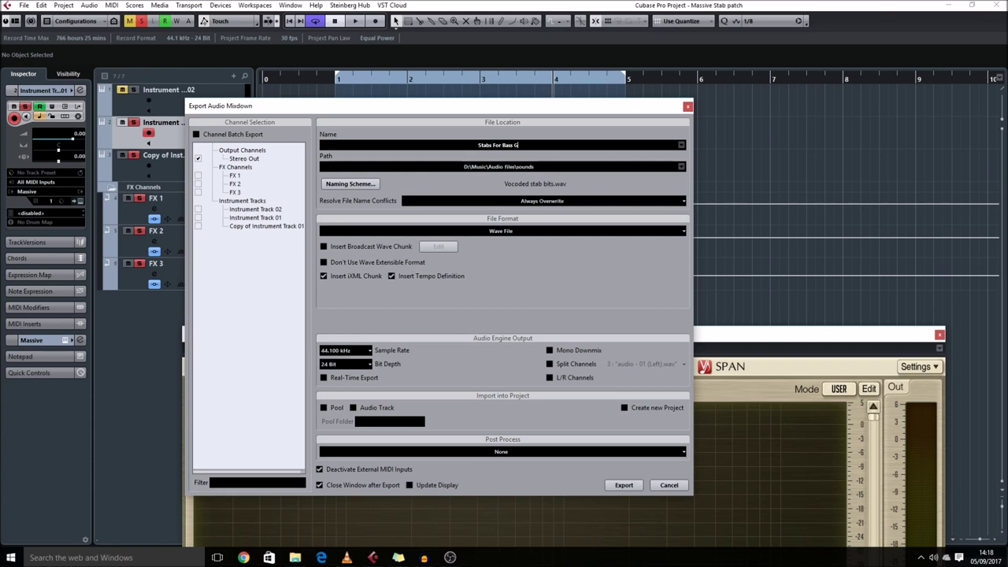
text(orilla)
click(623, 486)
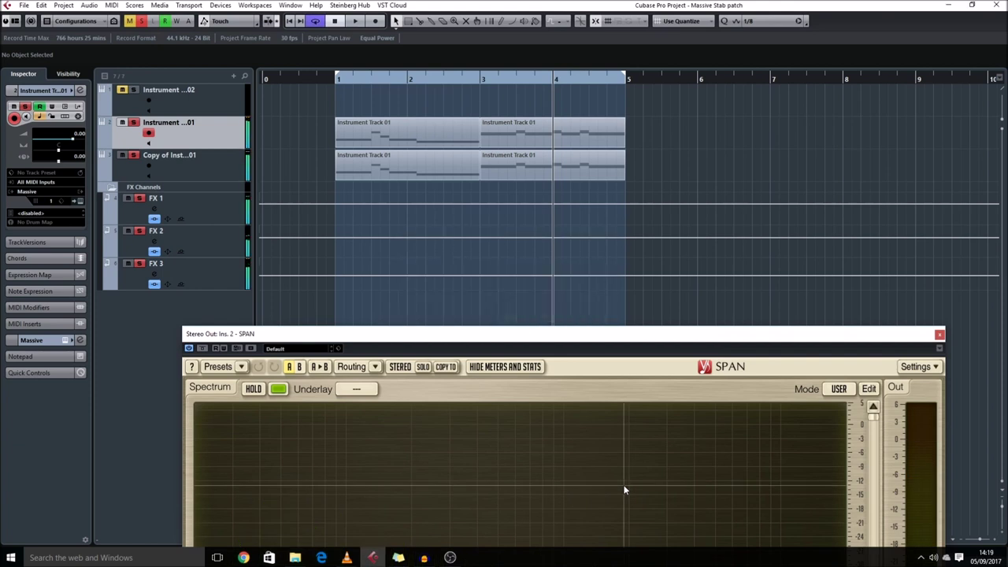
Step: Play both stab phrases from bar 1 to review the finished loop
click(458, 173)
key(space)
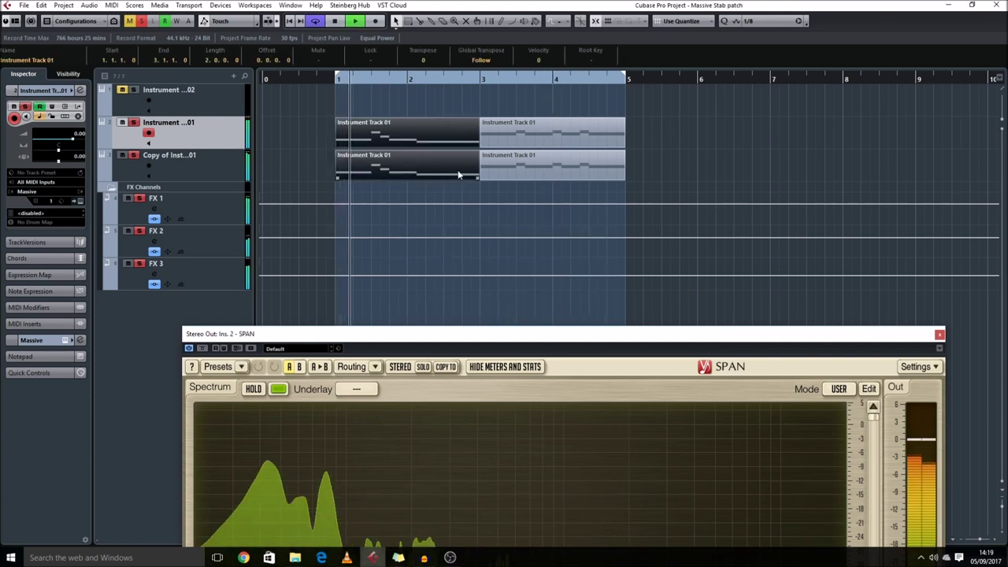
key(g)
key(g)
key(shift+h)
key(h)
key(shift+g)
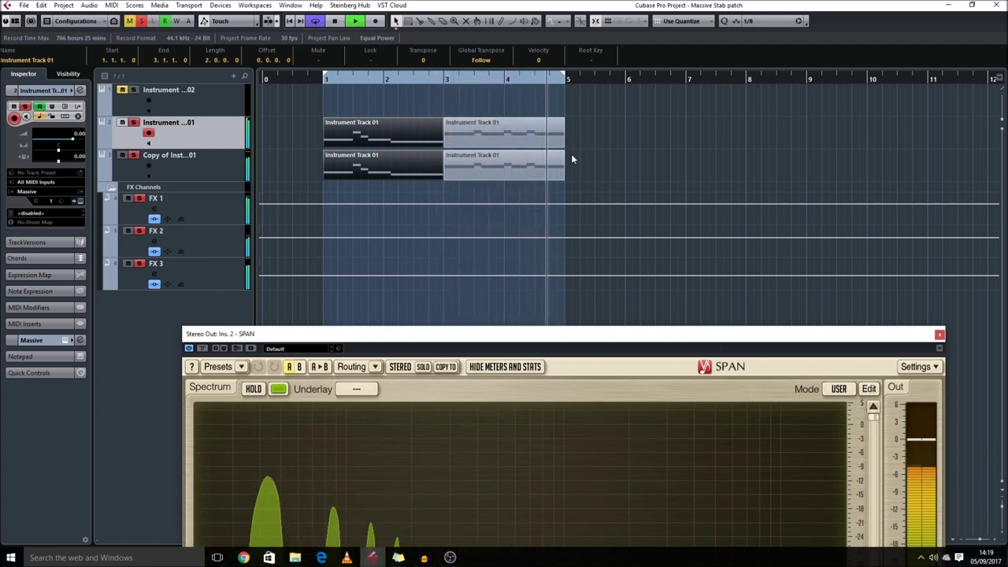
Step: Review the MACRO 1 automation across both phrases, hide its lane and deactivate all solos
click(102, 145)
key(shift+h)
key(space)
click(496, 201)
key(h)
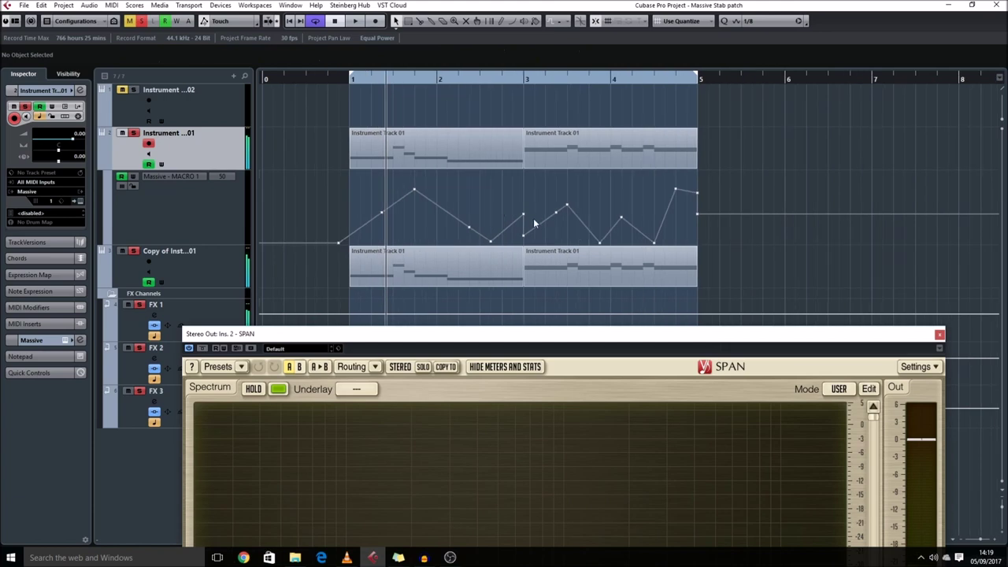
scroll(514, 218, right, 2)
click(102, 164)
click(142, 21)
key(g)
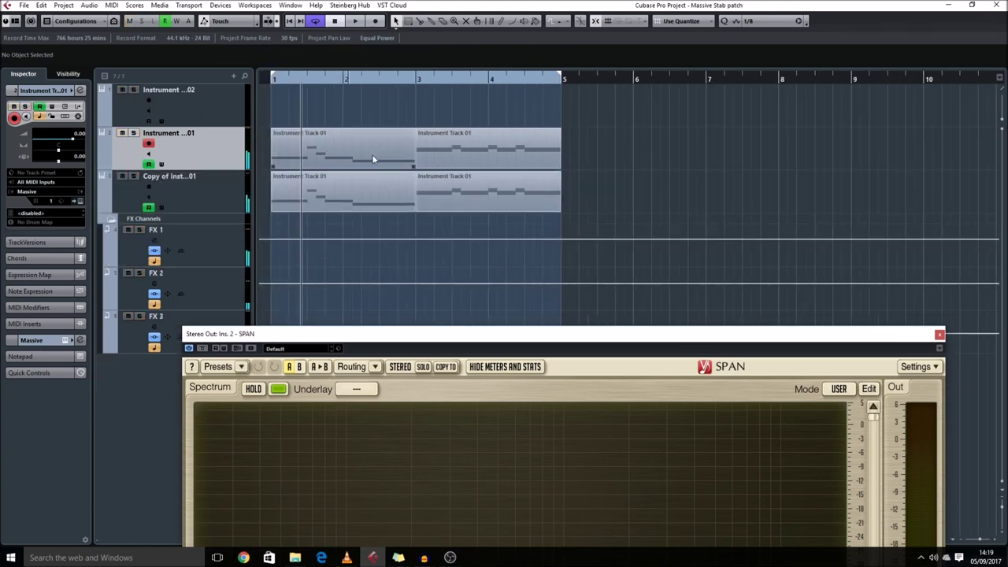
Step: Add a new instrument track below the FX channels, load Kontakt 5 on it and show Kontakt's file browser
key(g)
key(shift+g)
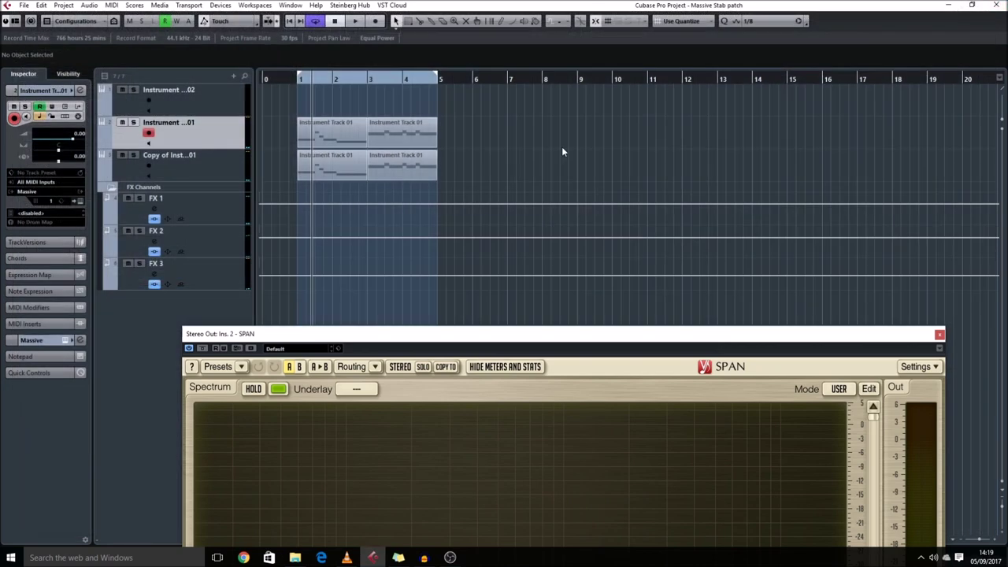
drag(207, 168, 168, 339)
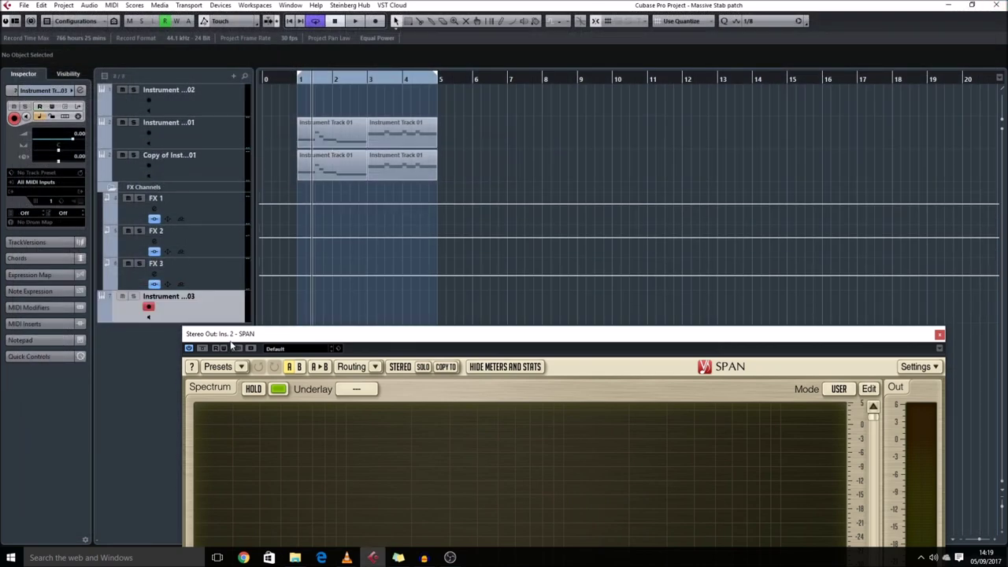
drag(232, 344, 420, 436)
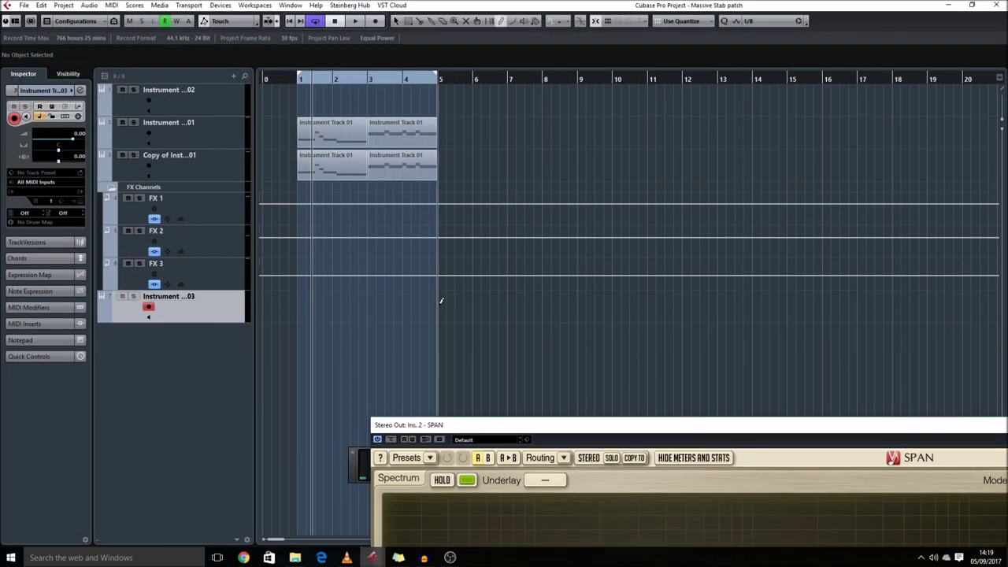
click(45, 200)
click(33, 281)
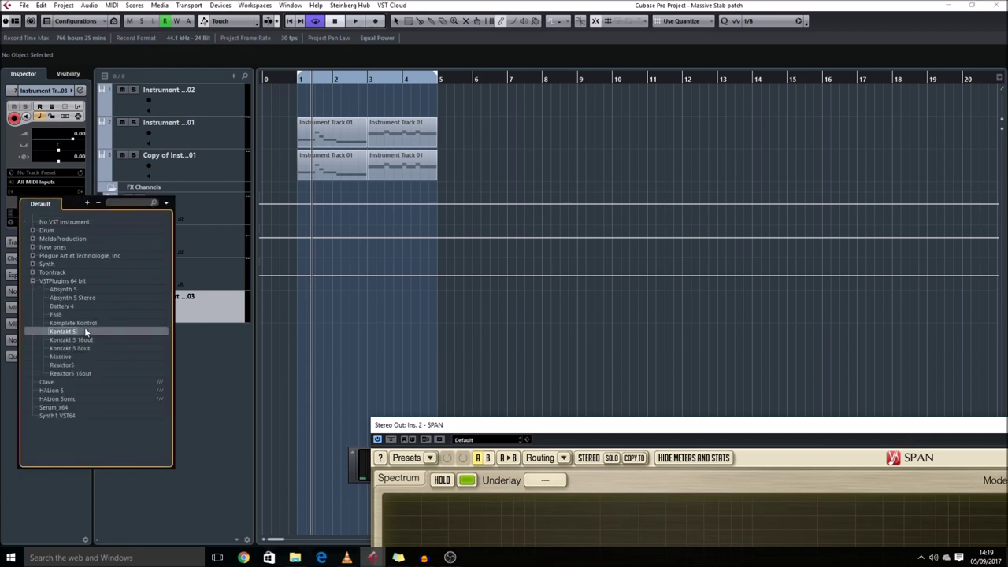
click(85, 331)
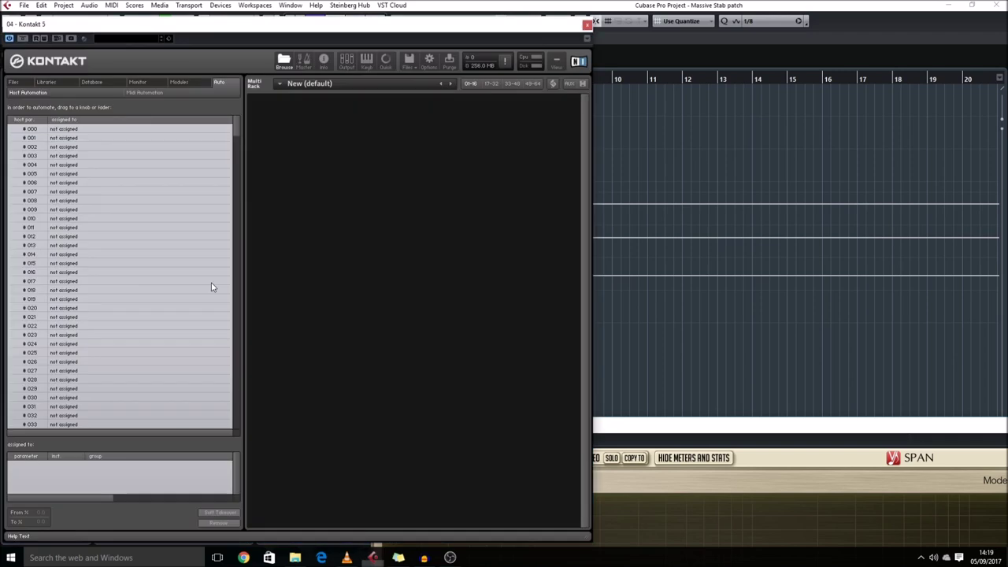
click(13, 82)
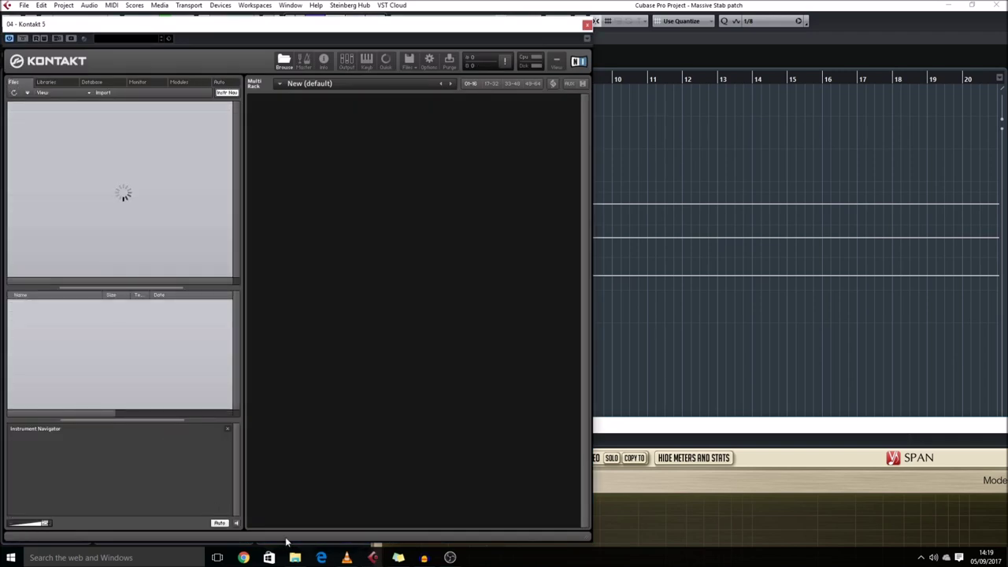
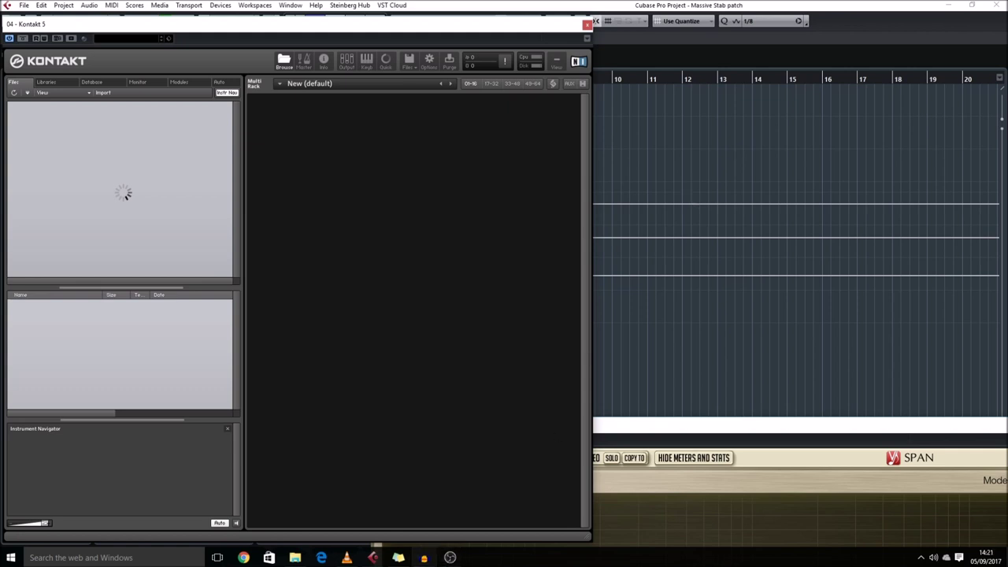
Step: Check the running recordings in Audacity and OBS, return to Cubase and minimize OBS
click(424, 558)
click(450, 557)
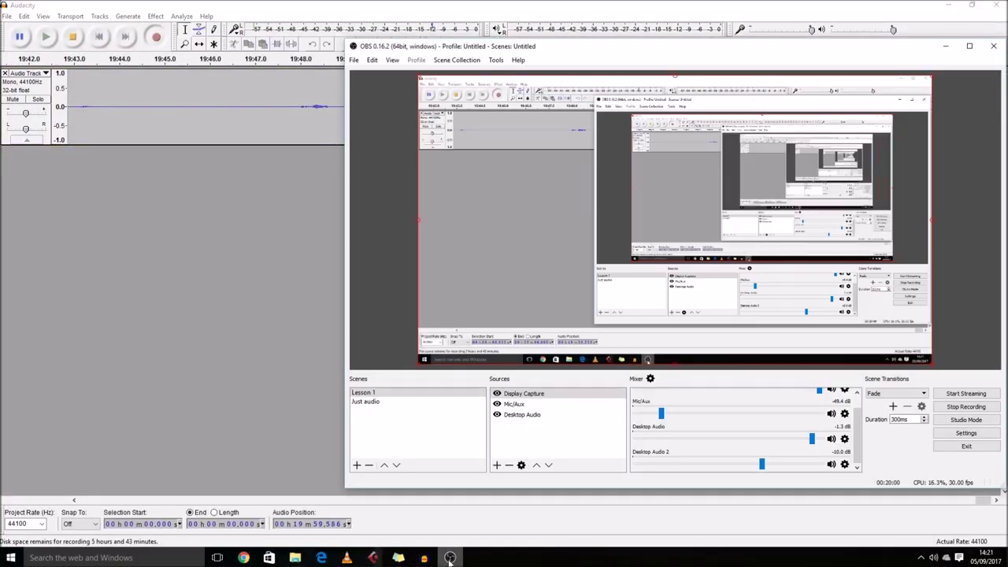
click(374, 560)
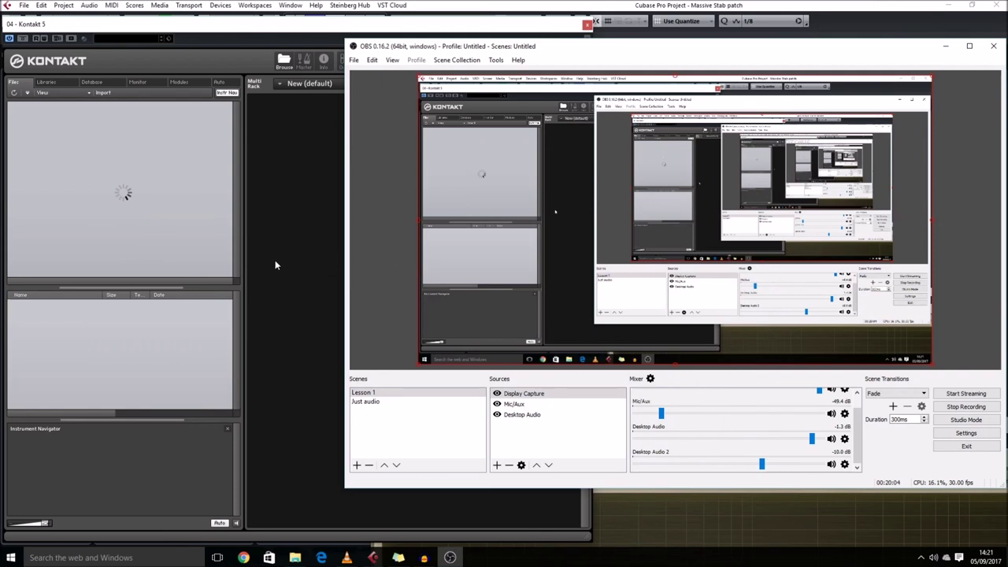
click(240, 32)
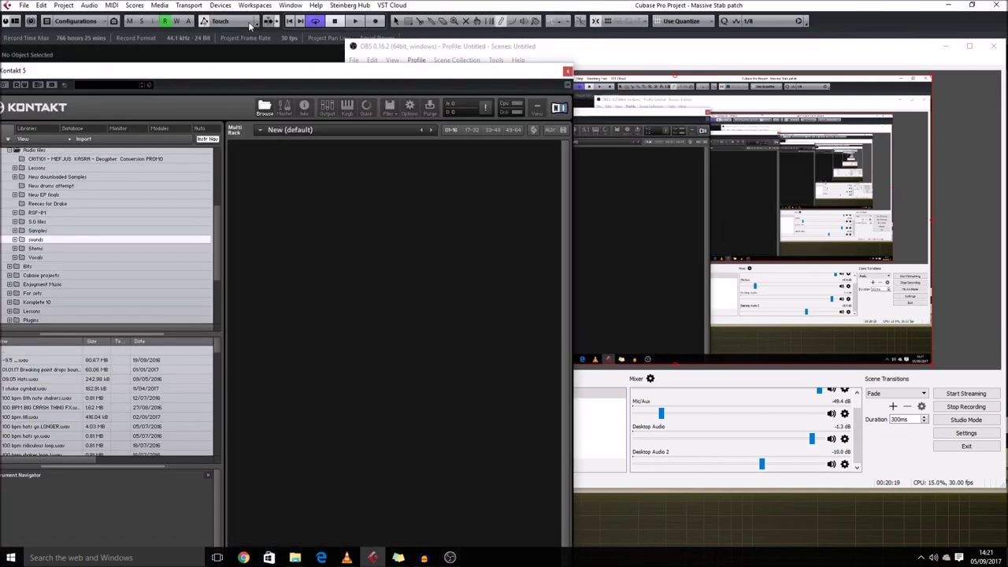
click(947, 47)
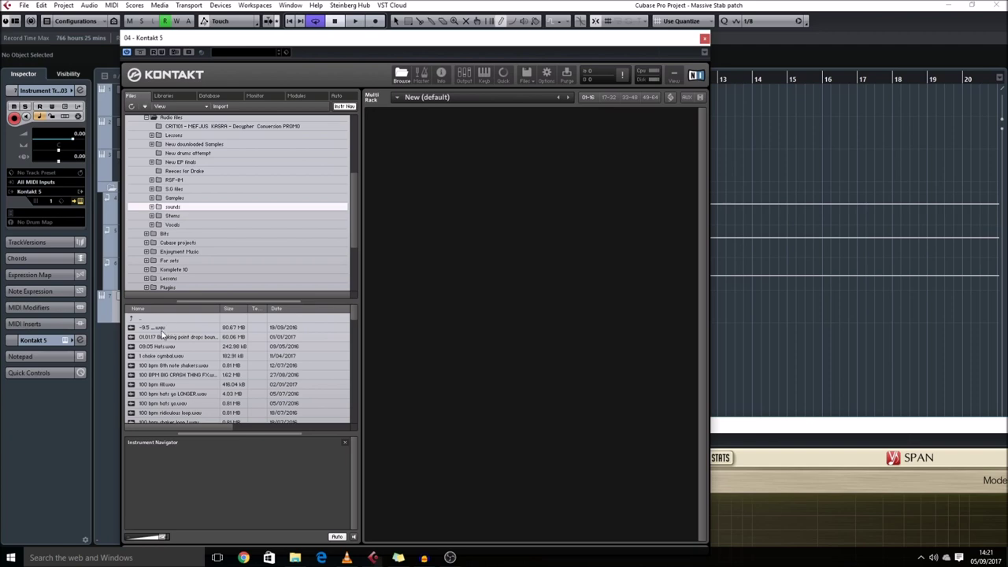
Step: Sort the sounds folder by newest date and load "Stabs For Bass Gorilla.wav" into Kontakt
click(267, 310)
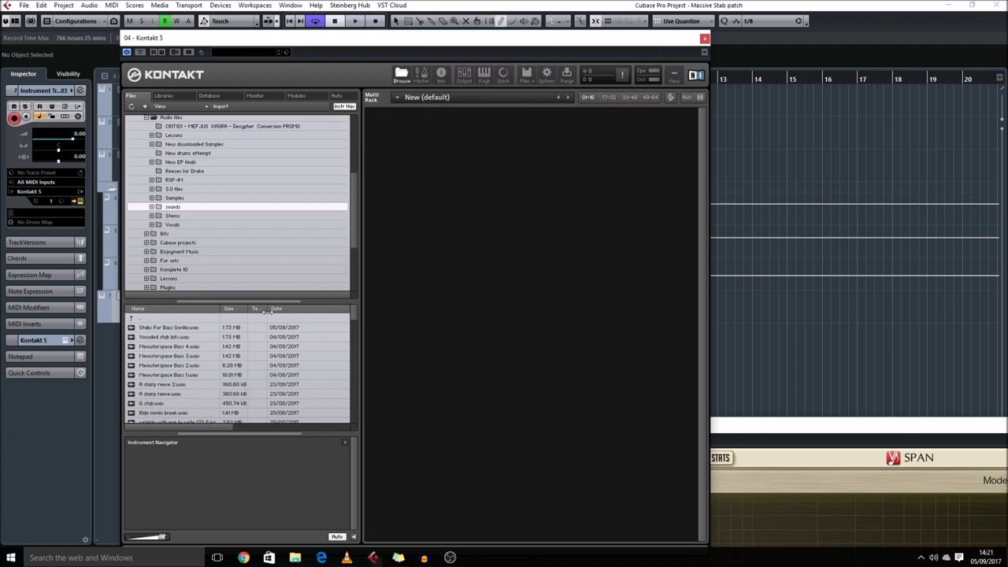
double_click(186, 329)
click(379, 118)
drag(397, 37, 407, 407)
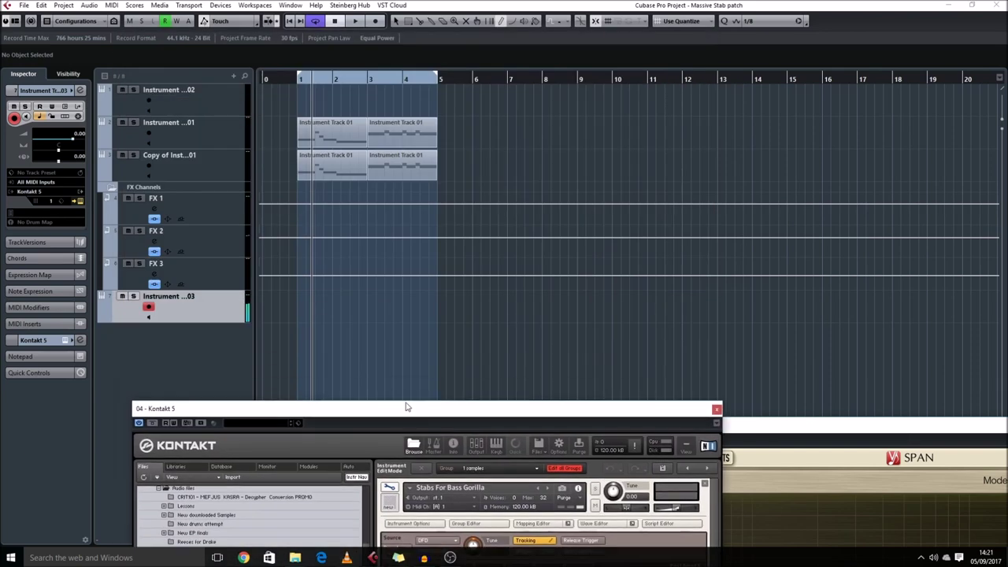
Step: Draw a one-bar MIDI part at bar 7 on the Kontakt track and set the cycle range to it
drag(509, 308, 542, 309)
key(p)
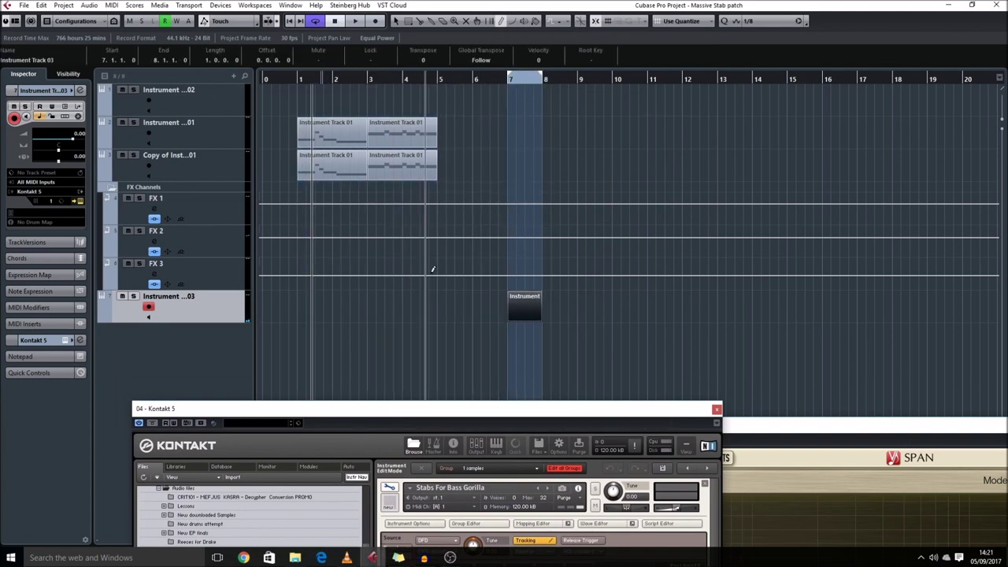
key(h)
key(h)
scroll(540, 326, right, 4)
key(shift+h)
key(F6)
key(1)
click(306, 177)
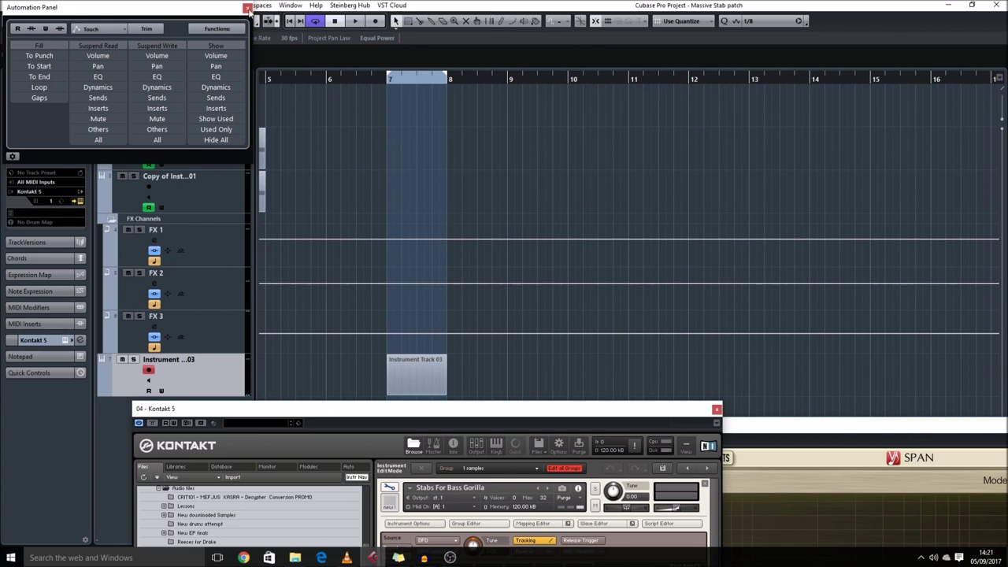
click(248, 8)
Step: Write one sustained note across the bar 7 part and open the stab sample in Kontakt's Wave Editor
double_click(417, 375)
drag(128, 240, 282, 240)
drag(348, 408, 233, 140)
drag(495, 151, 477, 15)
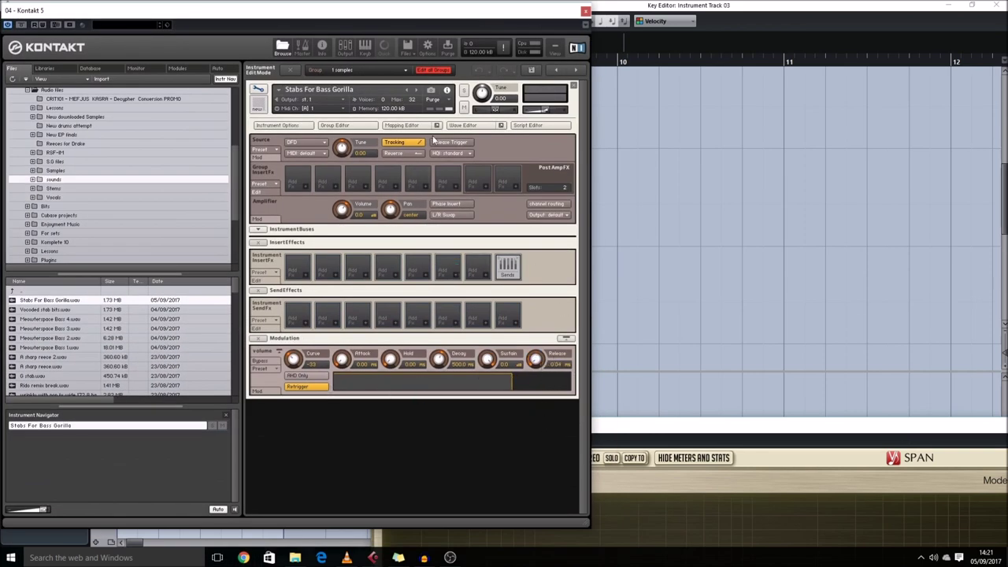
click(462, 125)
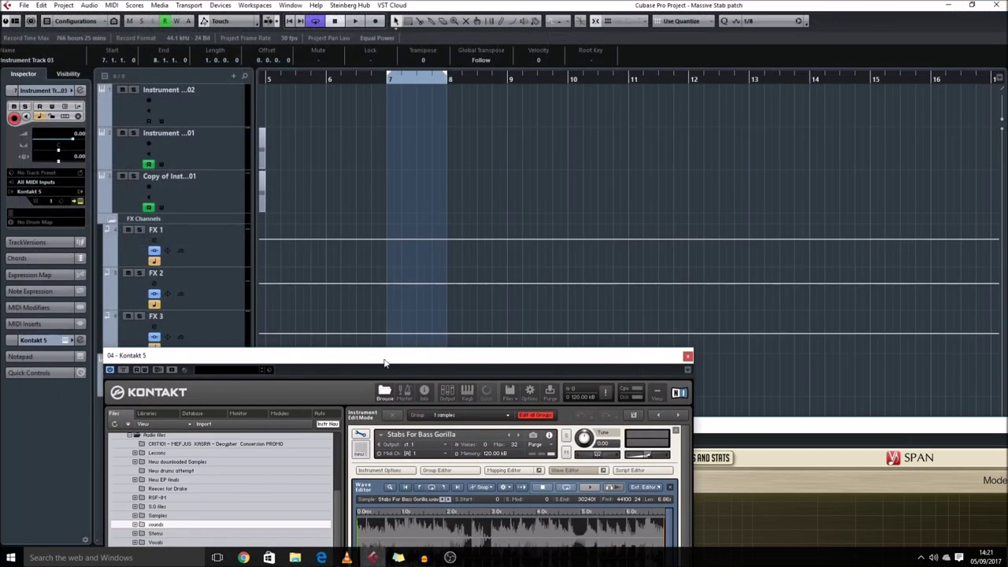
Step: Move the Kontakt and SPAN windows aside, solo the Kontakt track and play the bar 7 loop
drag(384, 363, 491, 461)
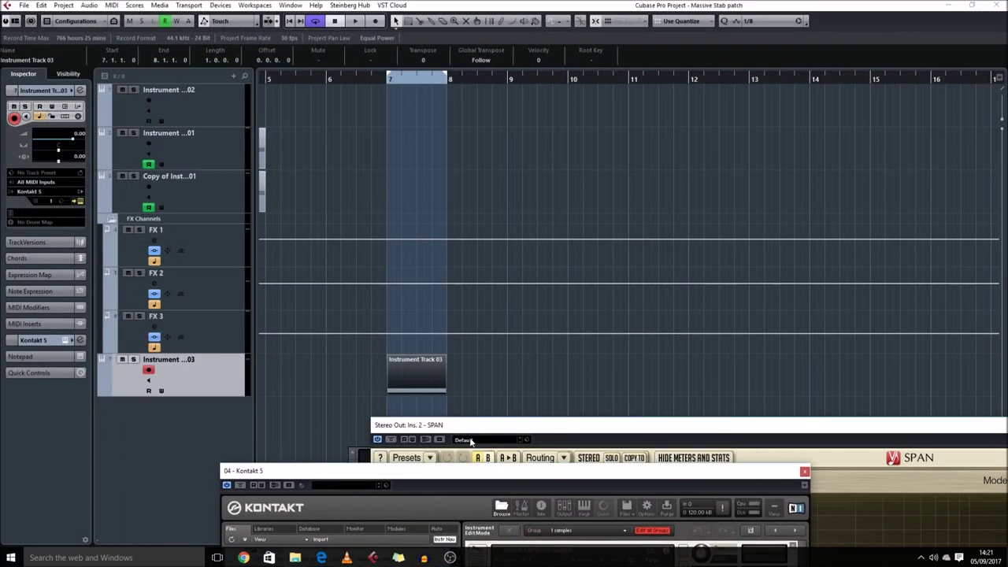
drag(404, 433, 902, 531)
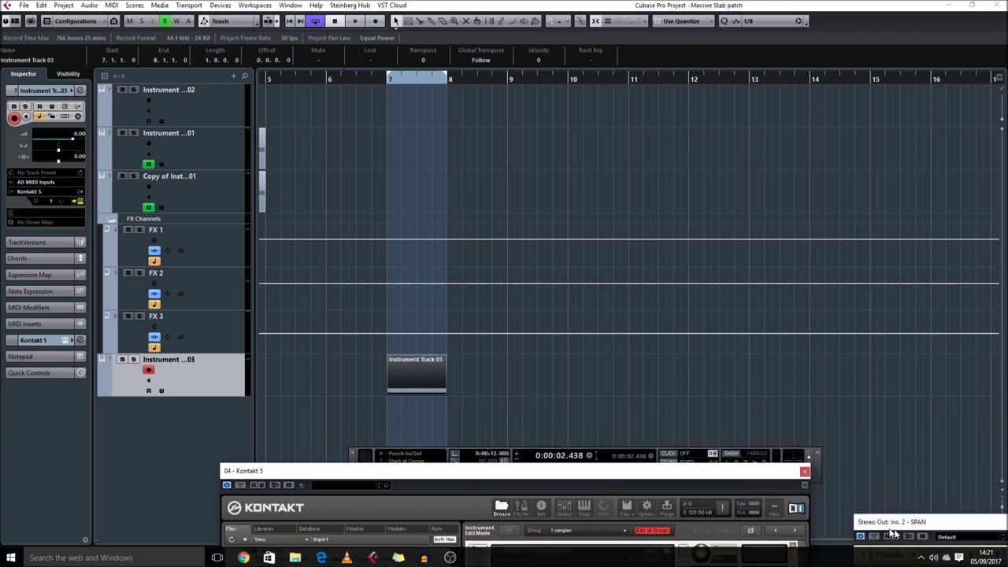
key(s)
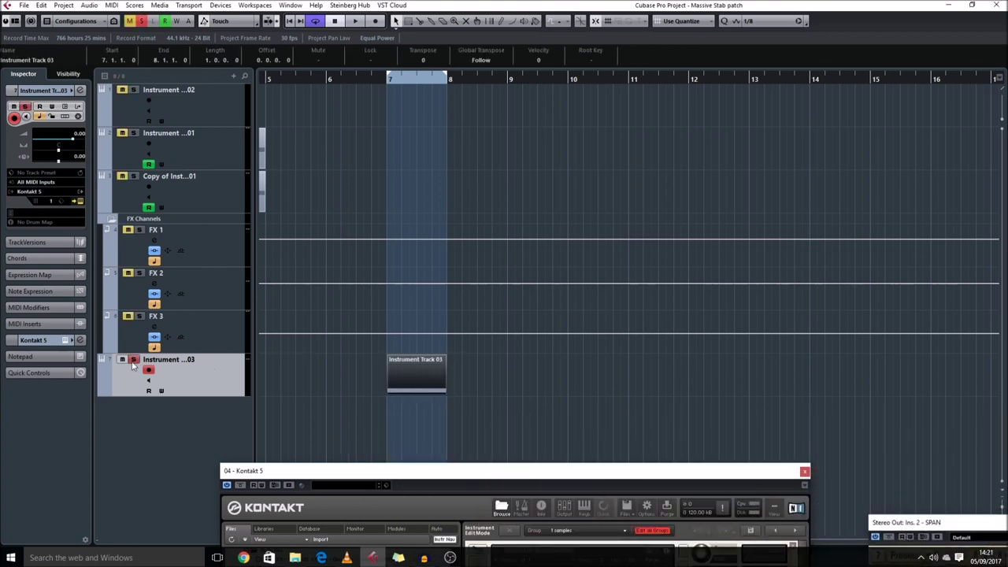
key(space)
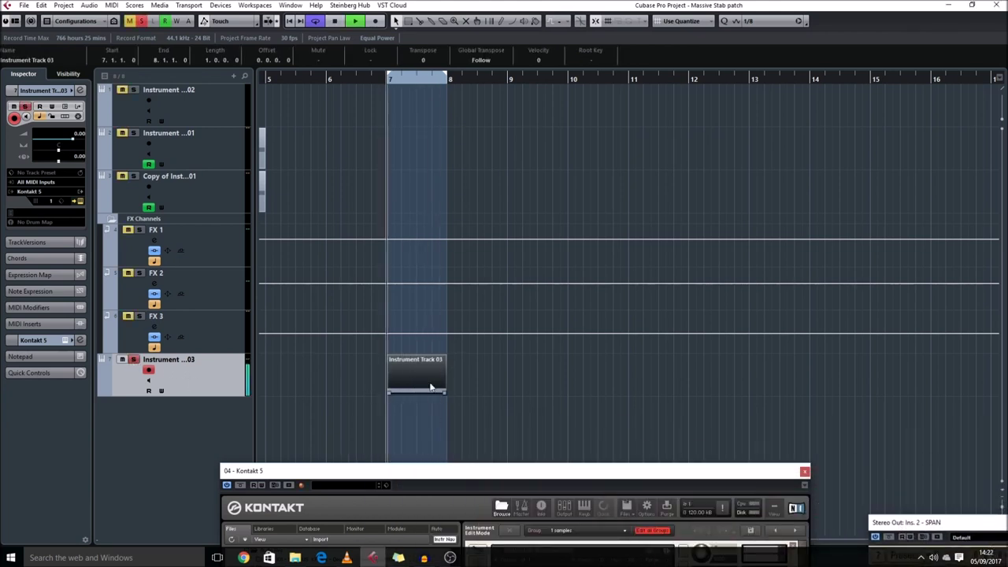
Step: Examine the opening stabs in the sample waveform while auditioning the bar 7 loop
drag(479, 476, 337, 76)
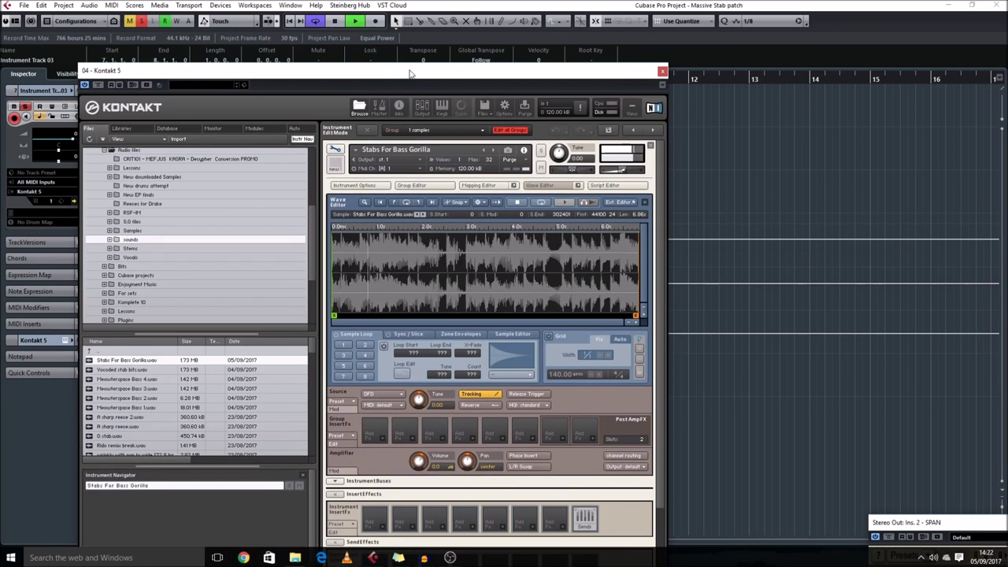
click(637, 322)
click(637, 322)
key(space)
mouse_move(355, 320)
mouse_down()
mouse_move(373, 321)
mouse_move(339, 320)
mouse_up()
key(space)
drag(405, 326, 428, 286)
key(space)
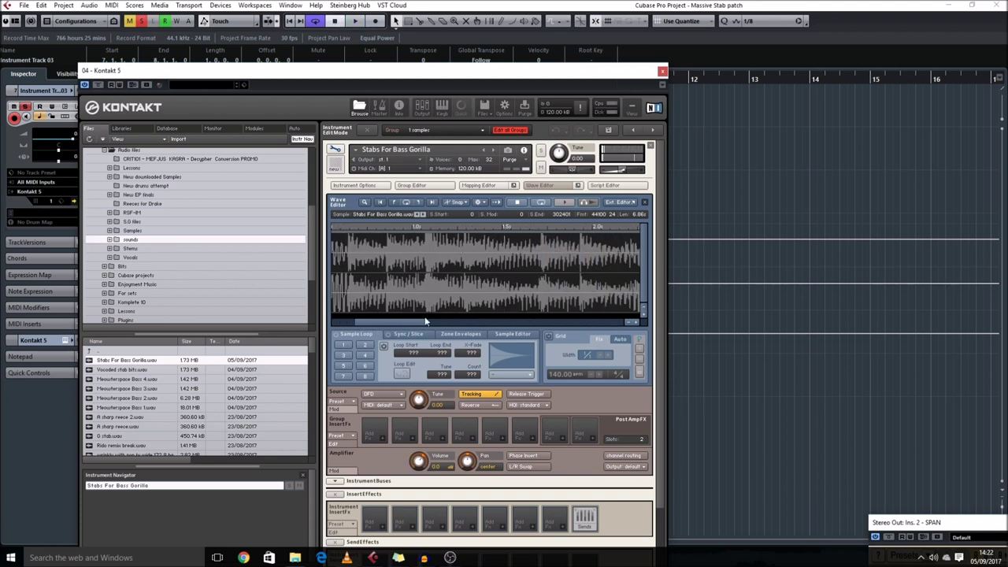
Step: Move the sample start to 56502 in the Wave Editor and audition it against the bar 7 part
click(479, 186)
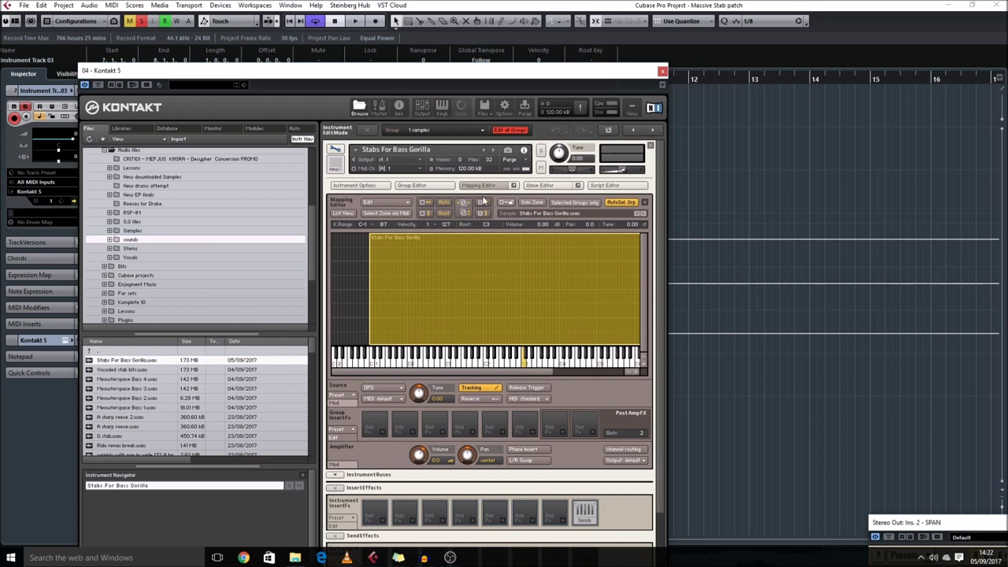
click(530, 187)
mouse_move(357, 321)
mouse_down()
mouse_move(337, 323)
mouse_move(560, 317)
mouse_move(438, 314)
mouse_up()
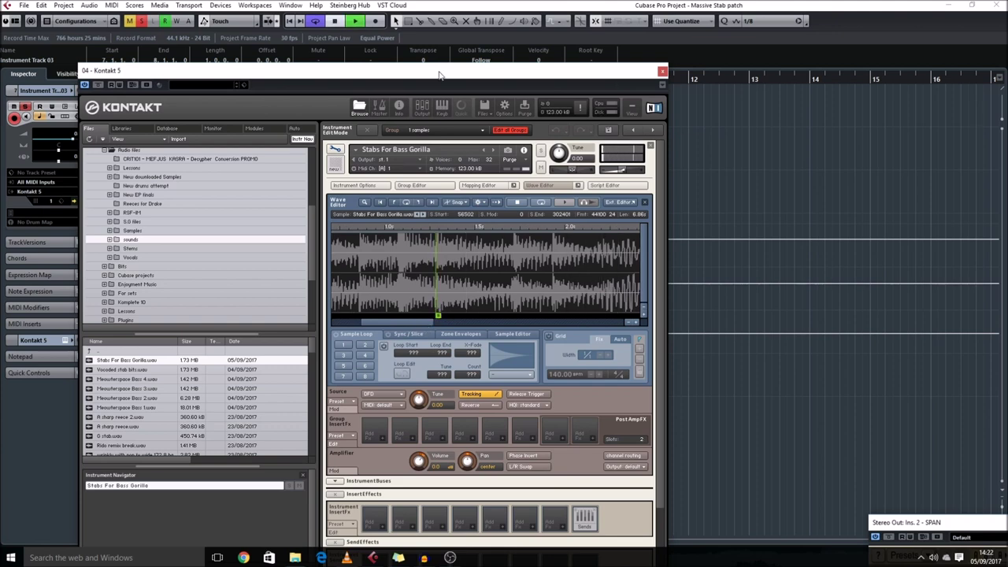
drag(439, 70, 561, 431)
key(h)
key(h)
key(h)
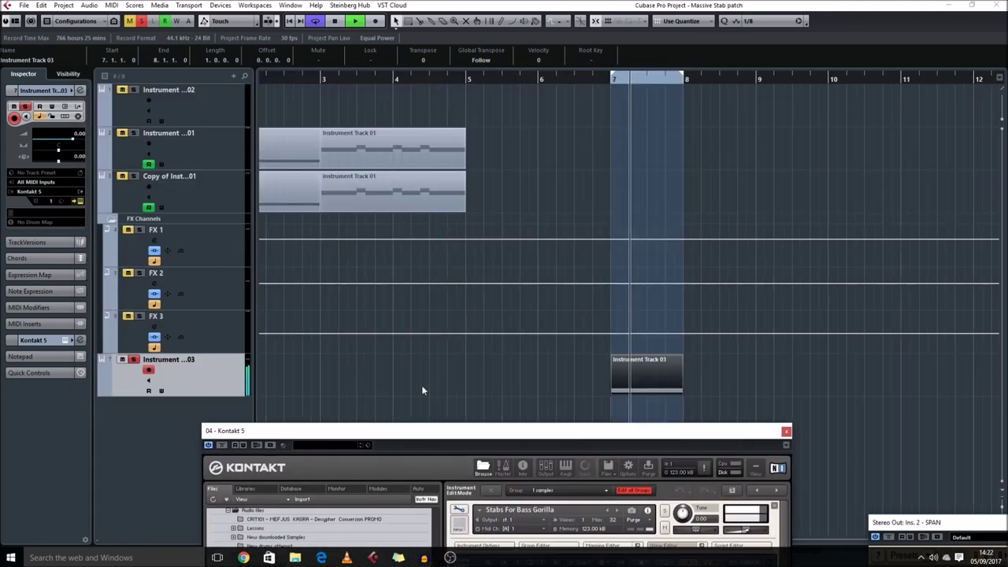
scroll(568, 405, right, 4)
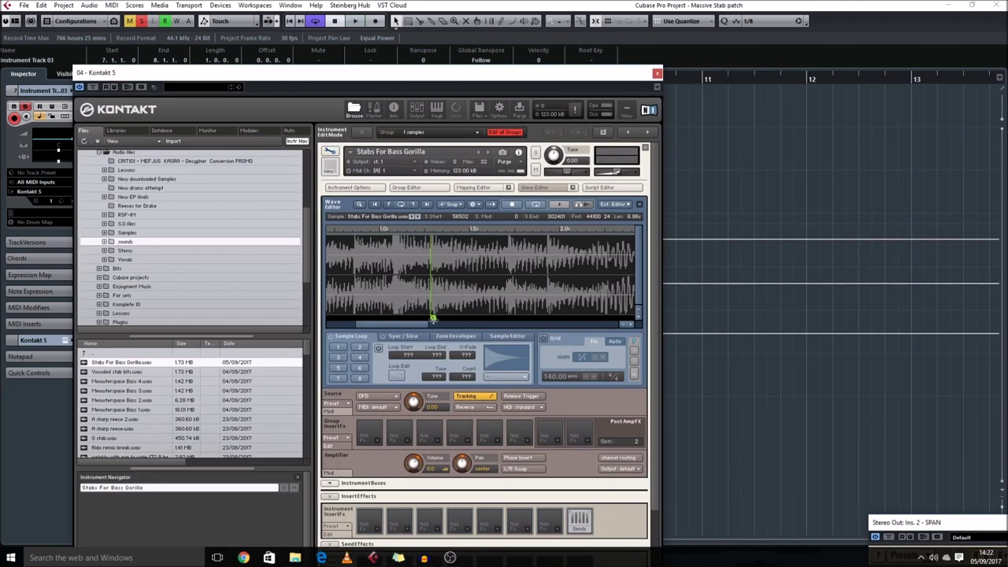
Step: Set the sample start to 84495 and the sample end to 113545 to isolate a single stab
mouse_move(432, 319)
mouse_down()
mouse_move(551, 319)
mouse_move(436, 329)
mouse_up()
key(space)
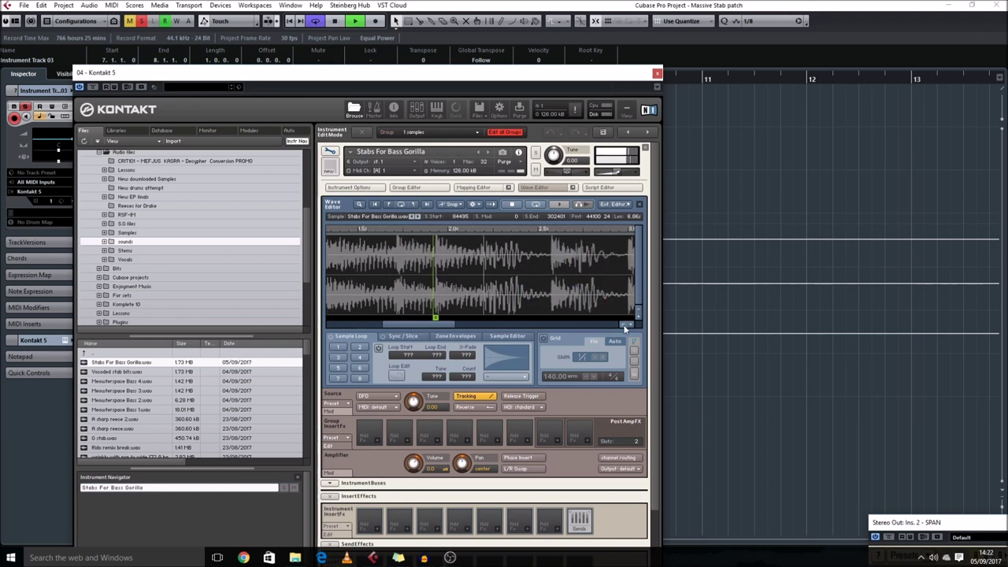
click(626, 326)
drag(631, 318, 438, 318)
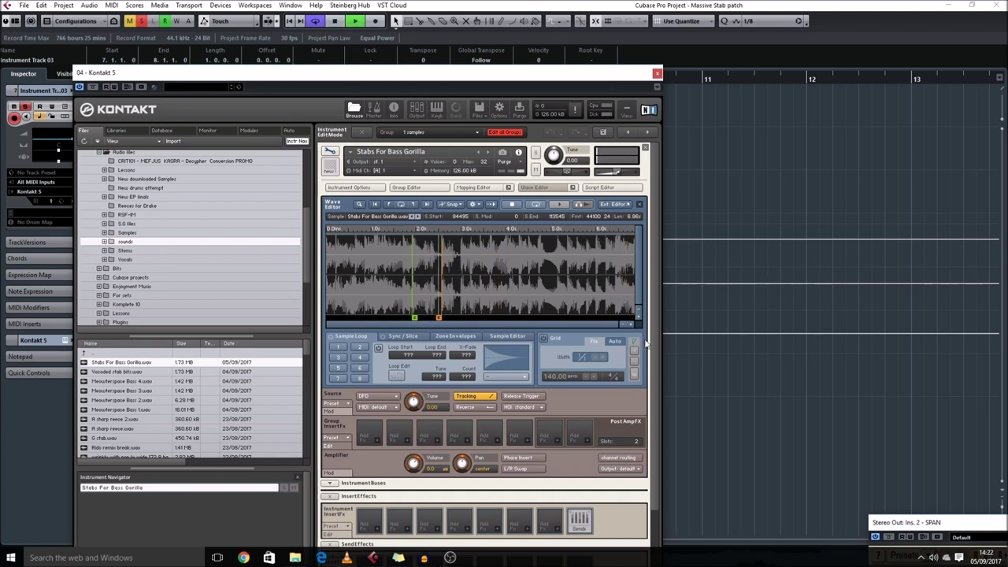
Step: Fine-tune the sample start to 85111, right on the stab's transient, and play the loop
click(633, 326)
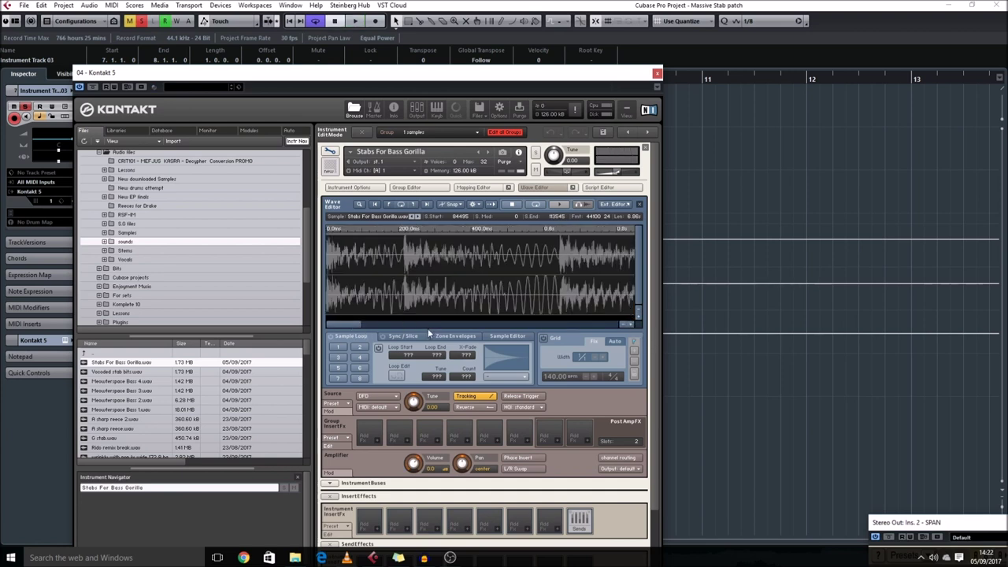
drag(356, 327, 434, 329)
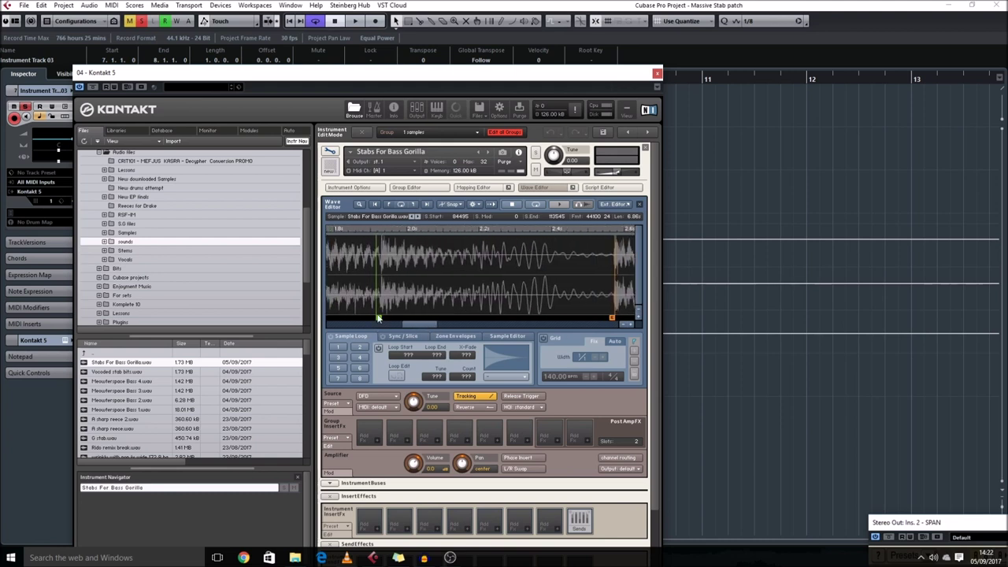
click(630, 326)
drag(344, 321, 356, 322)
click(632, 325)
click(632, 324)
drag(413, 325, 438, 318)
key(space)
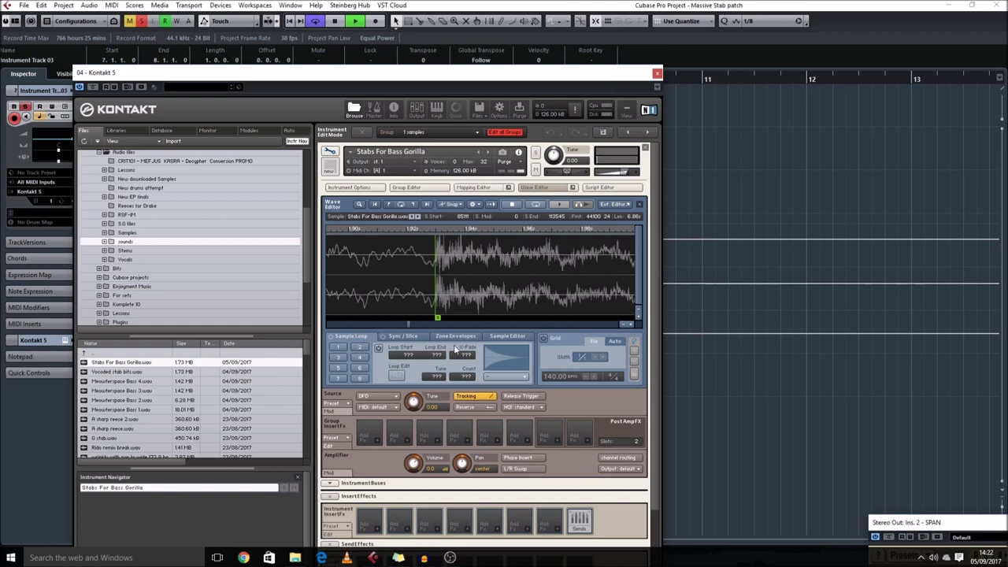
Step: Trim the sample end to 113289, just before the following stab's transient, and audition the loop
click(625, 325)
click(624, 325)
click(625, 324)
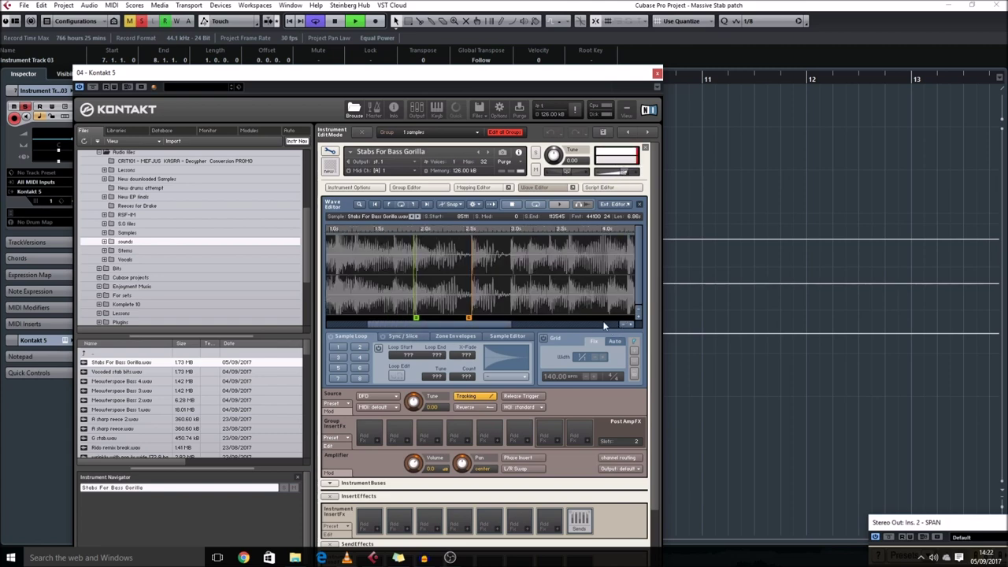
click(631, 324)
drag(424, 324, 452, 326)
key(space)
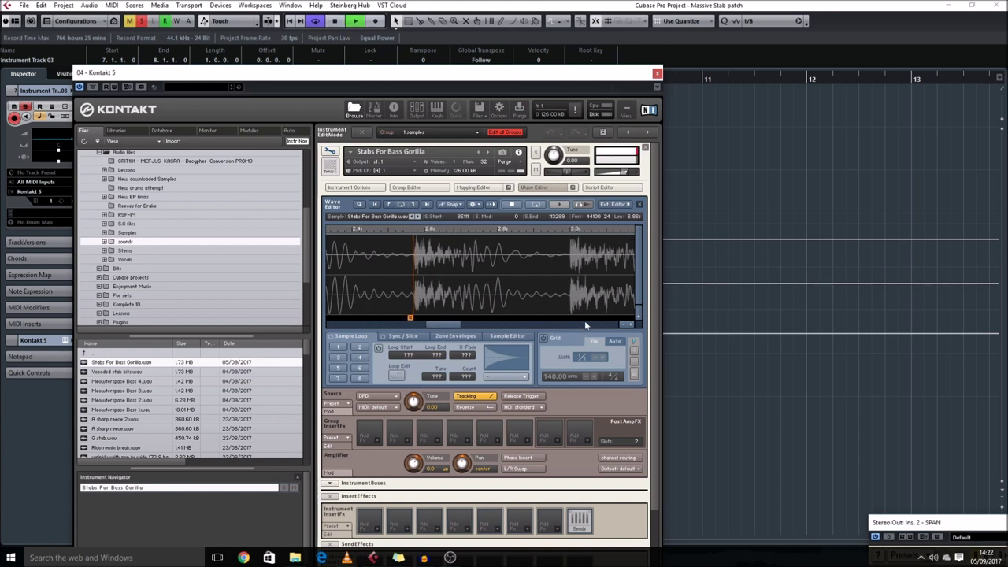
Step: Stop the loop playback and move the Kontakt window clear of the bar 7 part
click(626, 324)
key(space)
drag(320, 76, 665, 496)
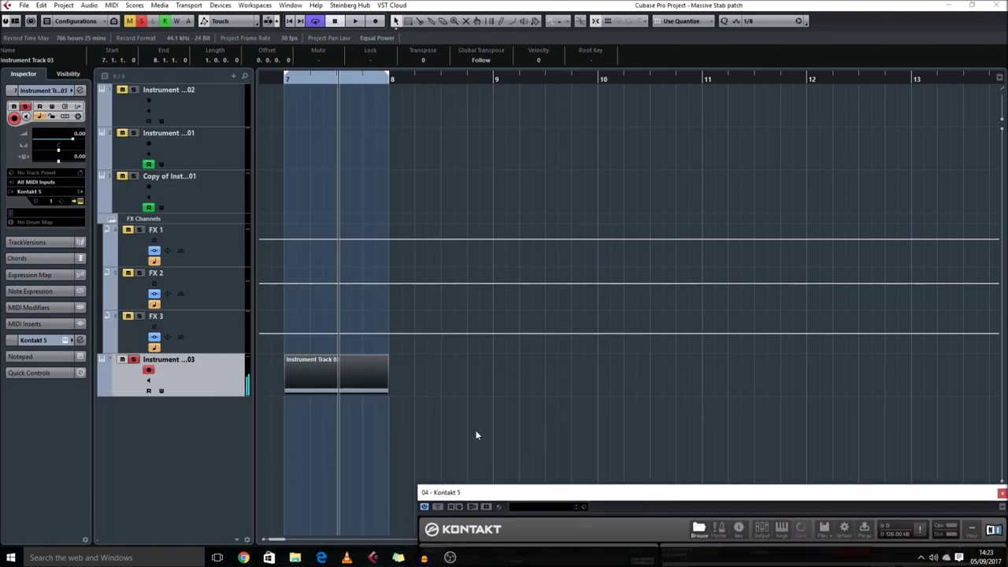
Step: Shorten the loop range to the first half of bar 7, ending at 7.3, and play it
double_click(365, 393)
click(996, 6)
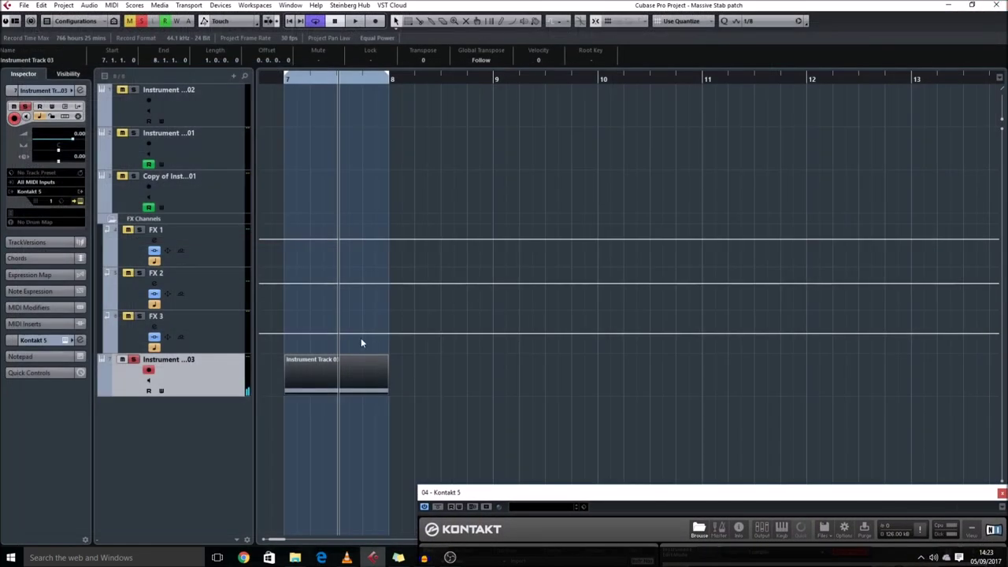
key(space)
key(space)
drag(388, 77, 337, 87)
key(space)
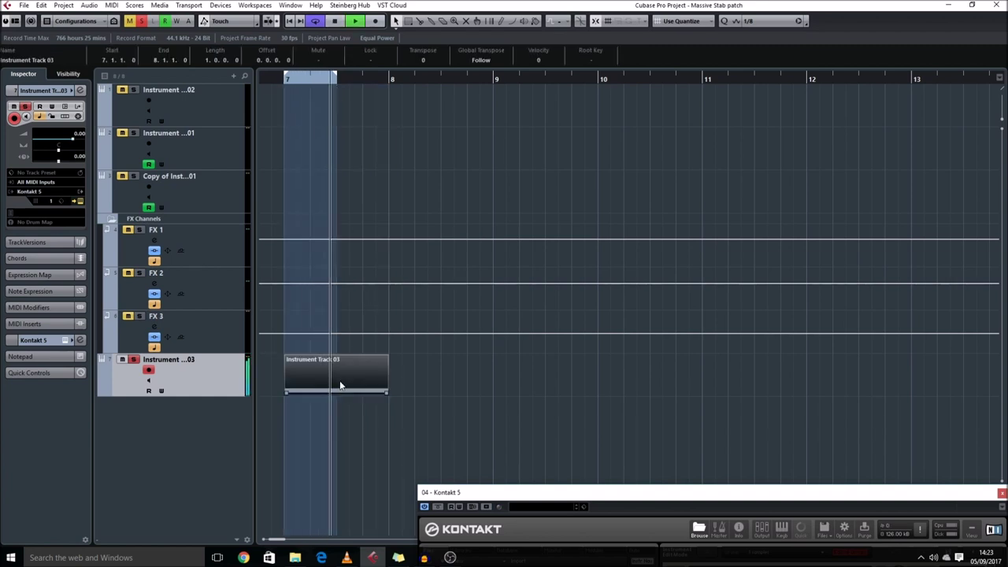
Step: Split the Instrument Track 03 part at 7.3, delete its second half and select the remaining half-bar part
alt+click(338, 381)
key(Delete)
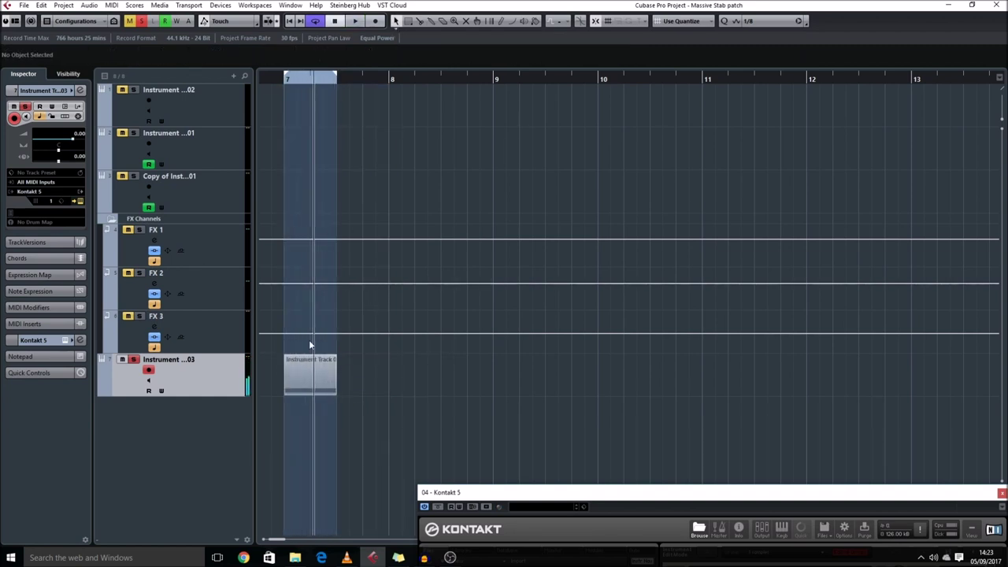
click(321, 368)
Step: Bring Kontakt back into view, add three flexible envelopes to the source Tune and raise their modulation amounts to maximum
drag(499, 492, 229, 117)
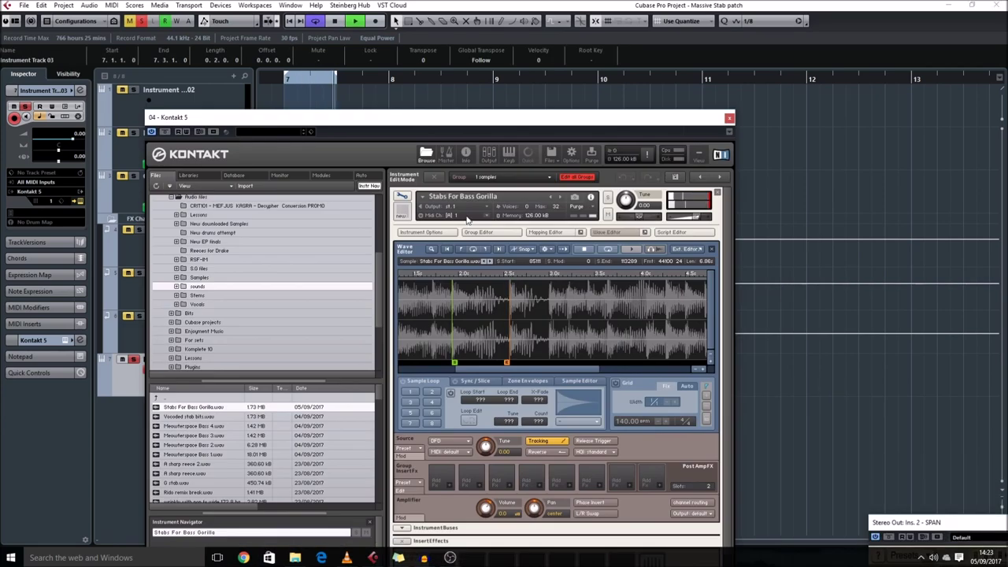
right_click(485, 447)
mouse_move(524, 471)
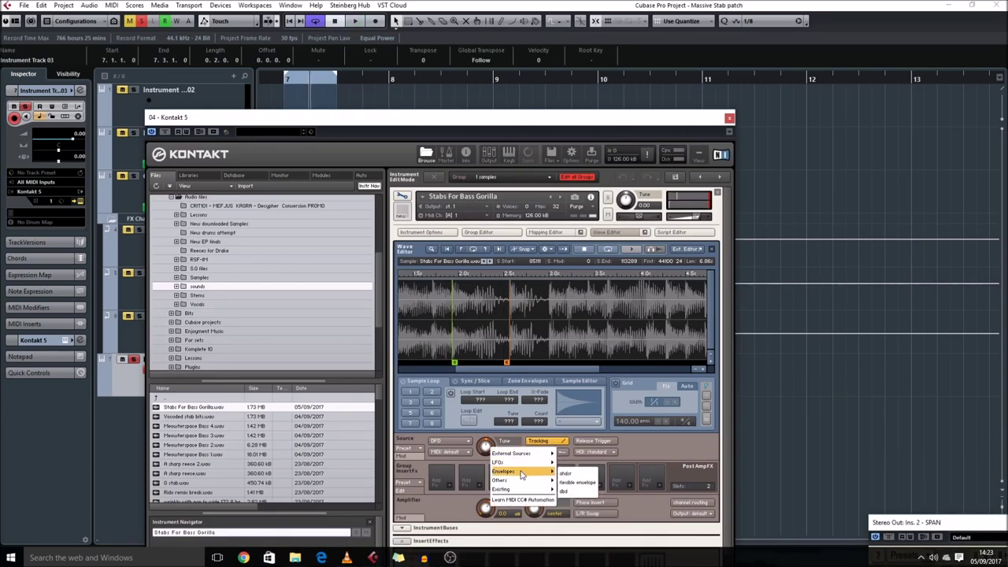
click(574, 483)
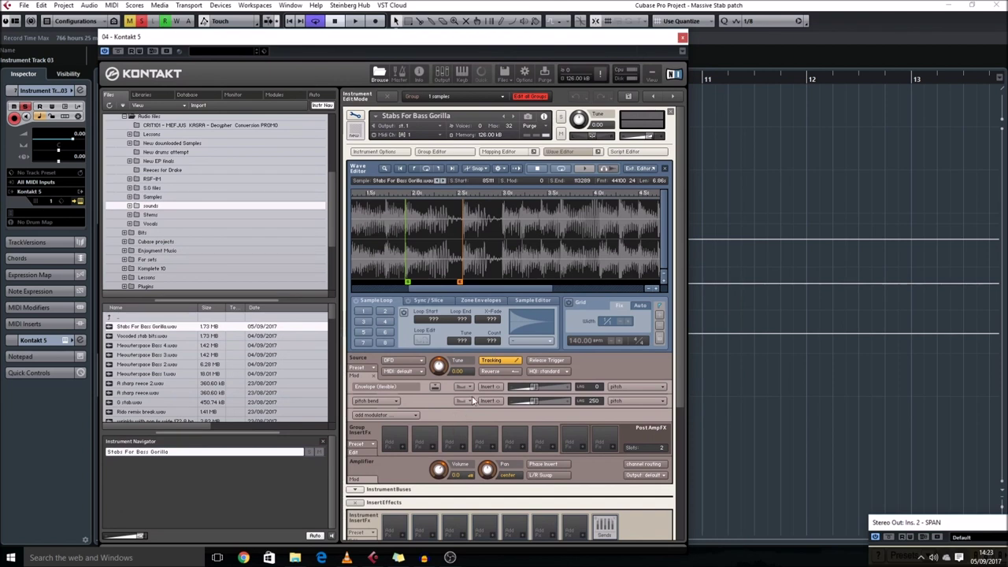
right_click(451, 367)
mouse_move(471, 409)
click(542, 418)
right_click(443, 364)
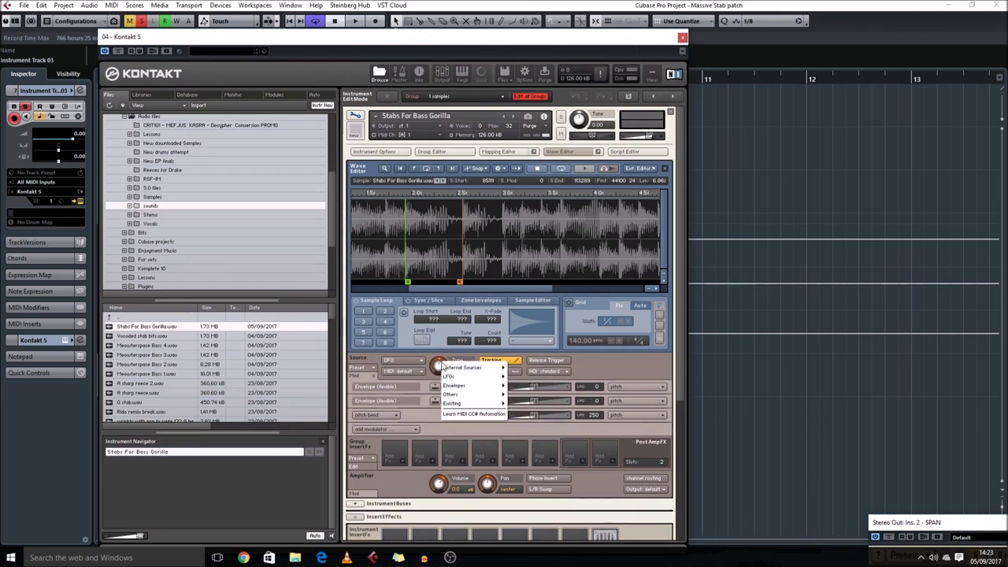
click(539, 415)
drag(534, 387, 569, 416)
mouse_move(567, 419)
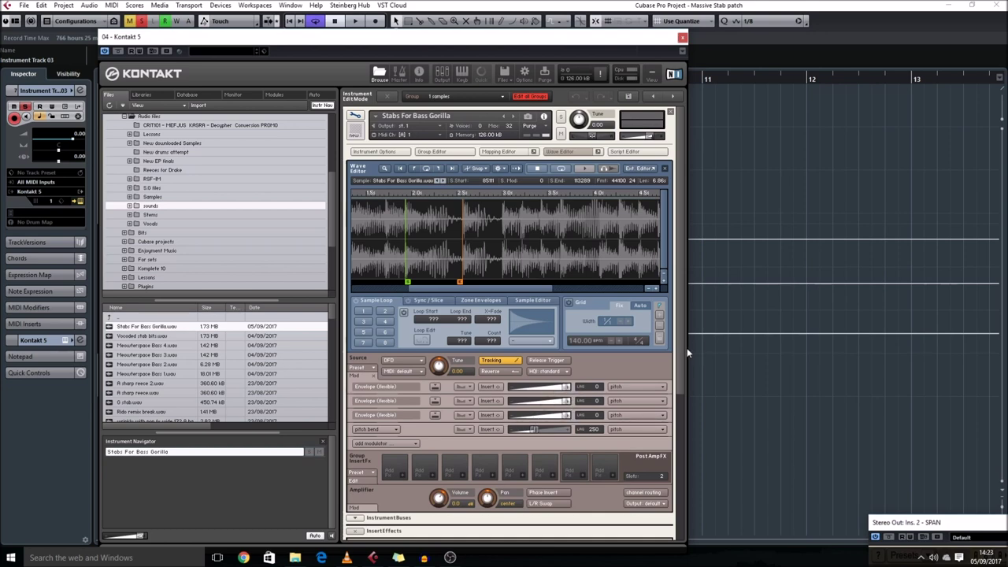
Step: Shape the flexible pitch envelope with no attack and a steep decay to level 0.00 at about 115 ms
scroll(439, 389, down, 5)
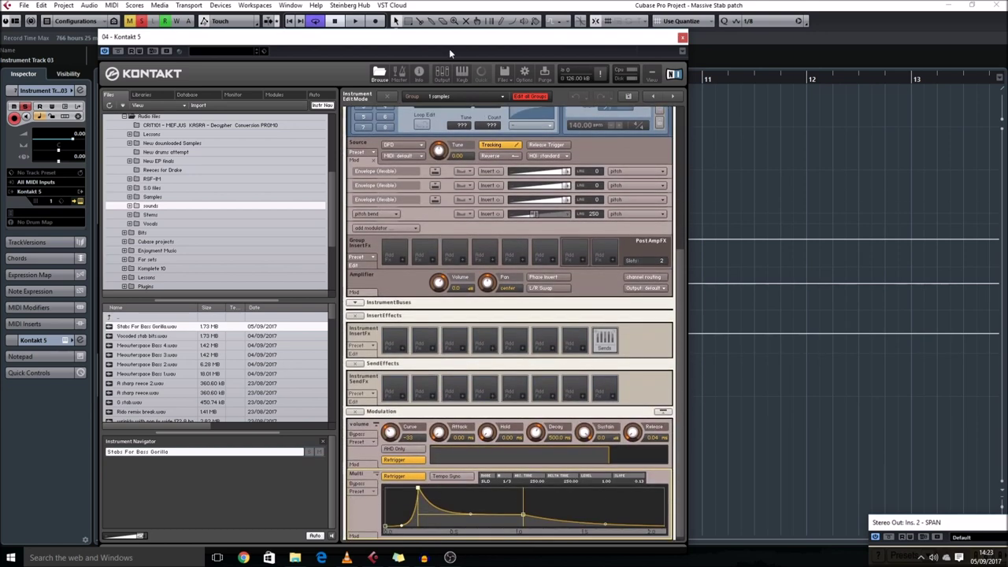
drag(429, 36, 402, 21)
drag(390, 465, 321, 457)
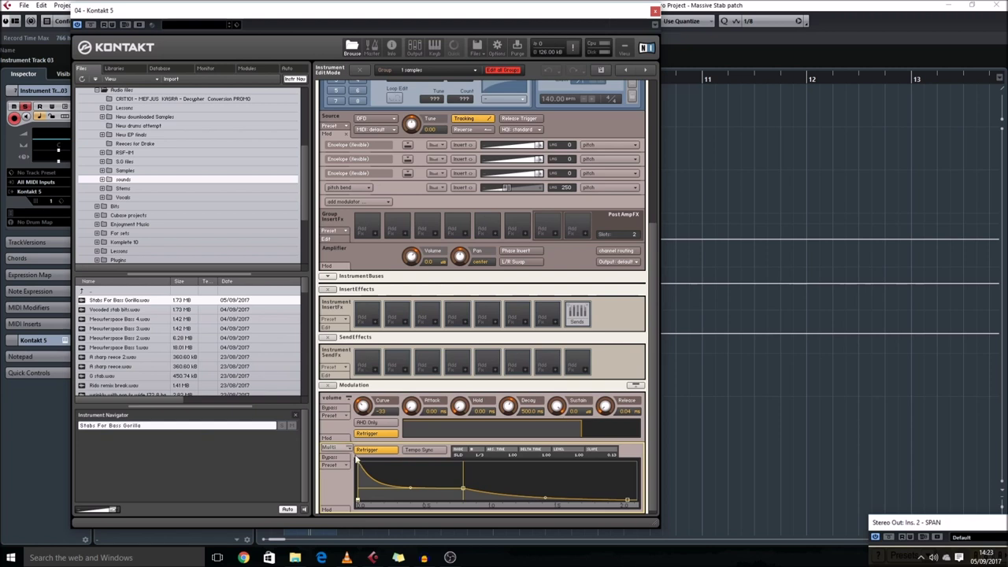
mouse_move(459, 490)
mouse_down()
mouse_move(421, 507)
mouse_move(389, 487)
mouse_up()
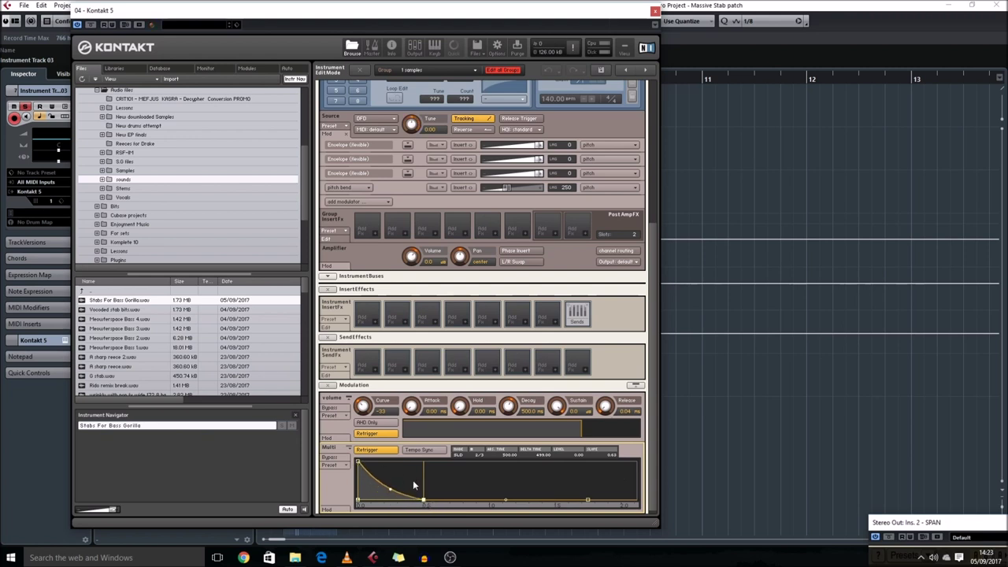
drag(423, 500, 370, 499)
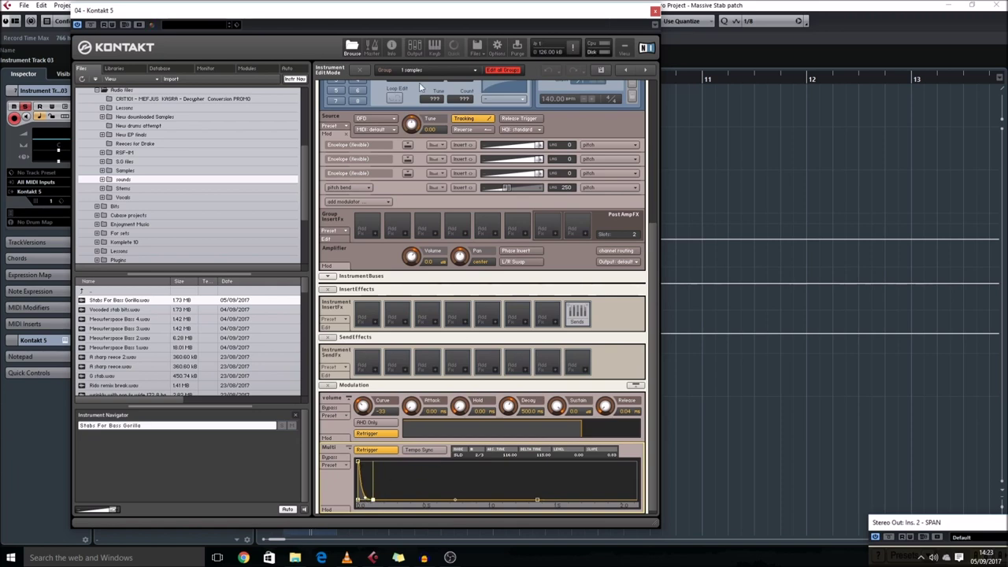
Step: Move the Kontakt window clear of the arrangement and render the half-bar part to a new audio track
scroll(651, 284, up, 5)
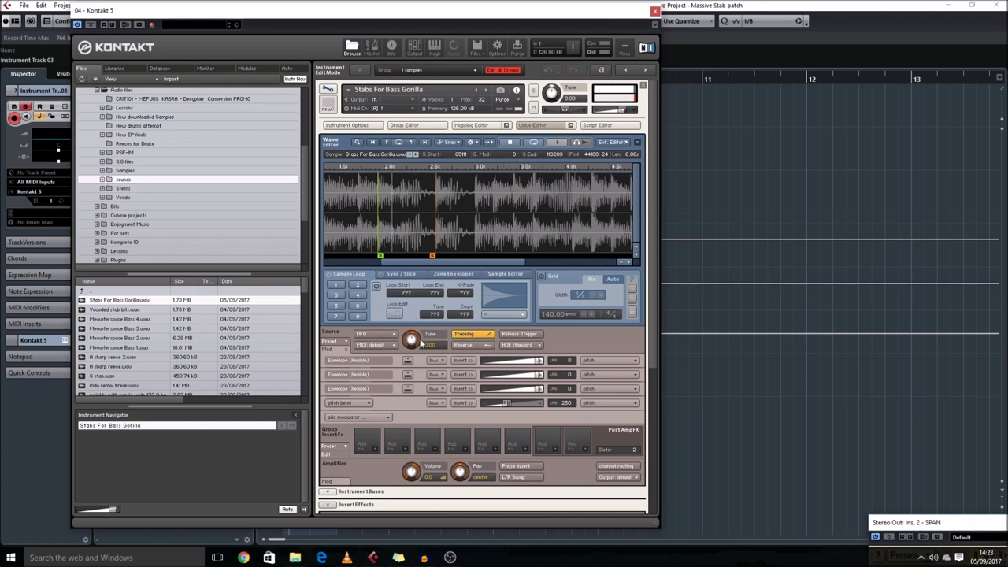
drag(412, 344, 413, 344)
drag(404, 10, 742, 400)
click(326, 379)
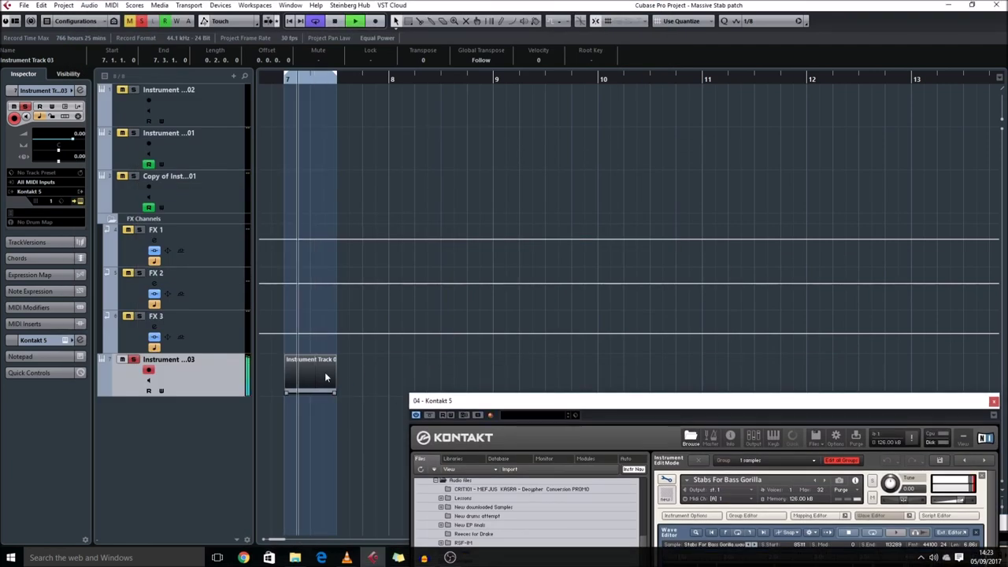
key(e)
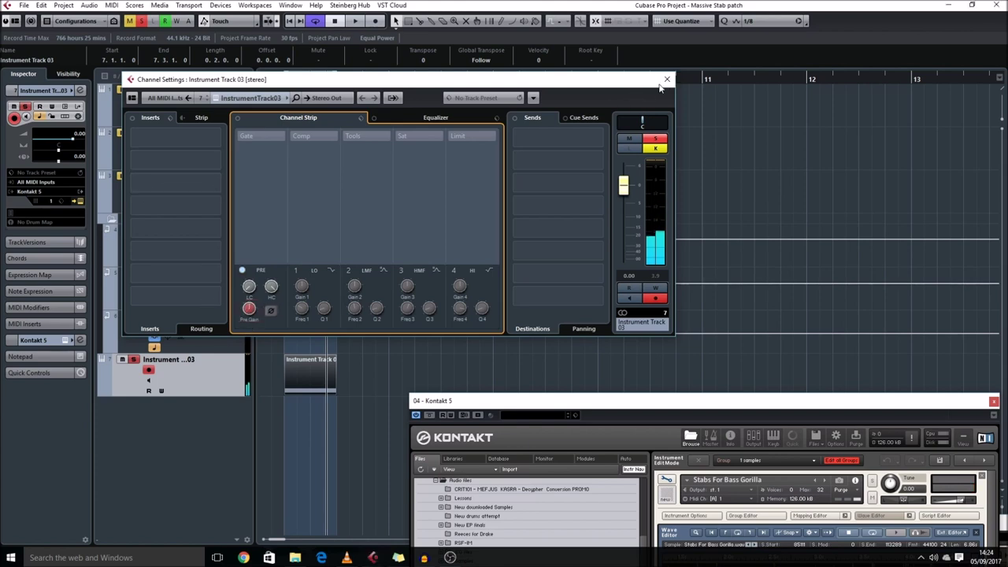
key(e)
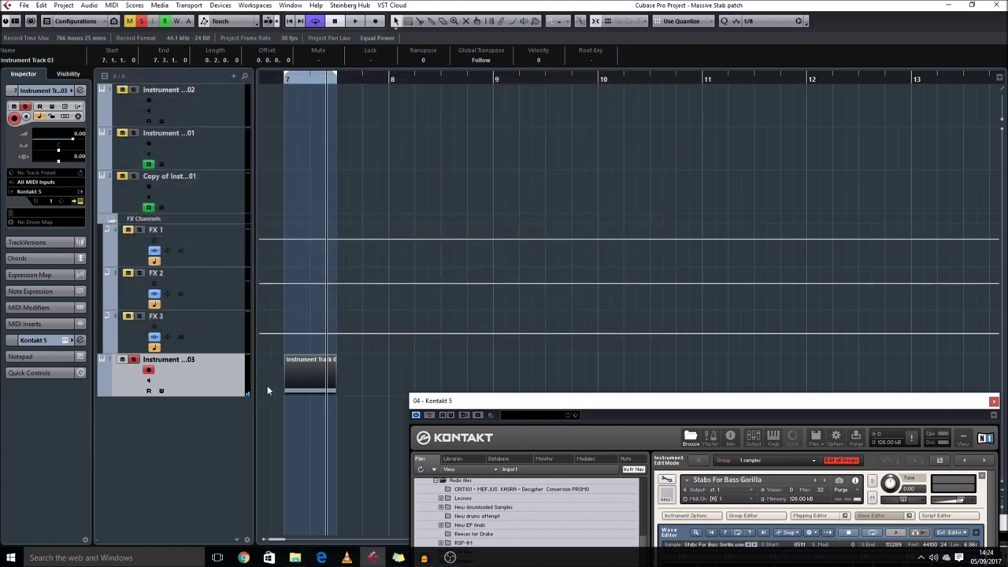
key(alt+r)
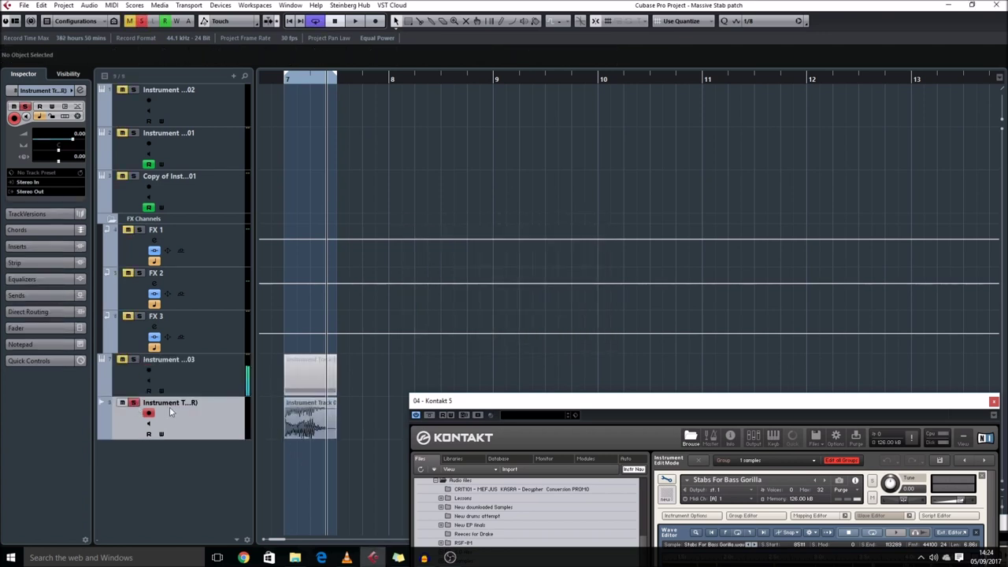
Step: Enlarge the track heights and add six audio tracks below the rendered stab track
key(shift+h)
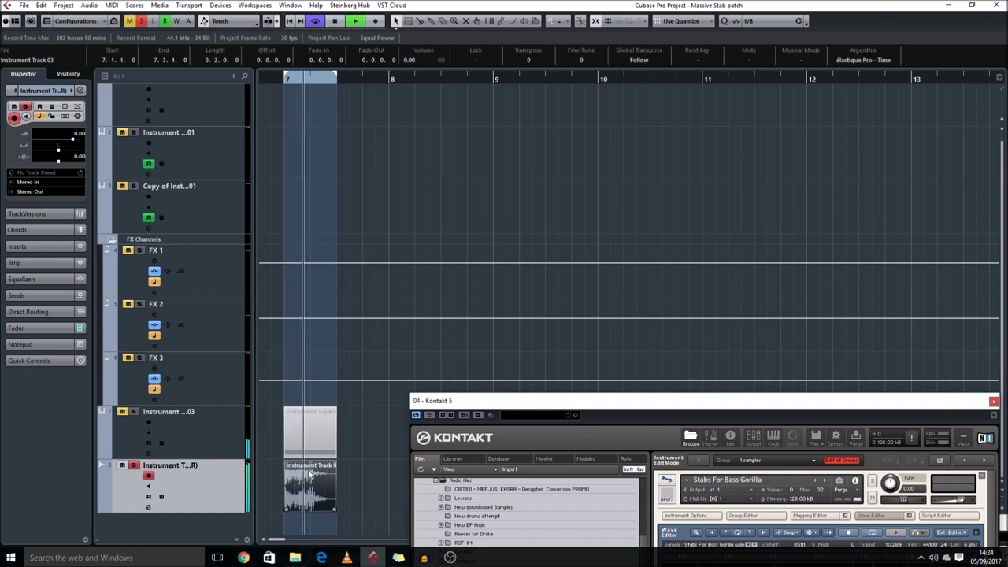
key(t)
key(Return)
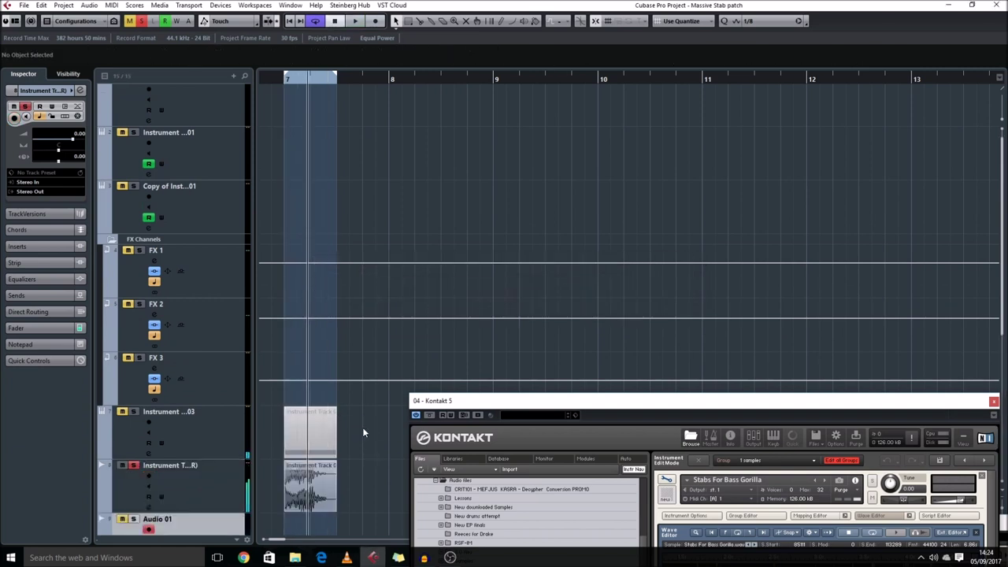
Step: Select the rendered stab track and audition its audio clip in the loop
scroll(363, 430, down, 5)
click(114, 209)
click(314, 202)
key(space)
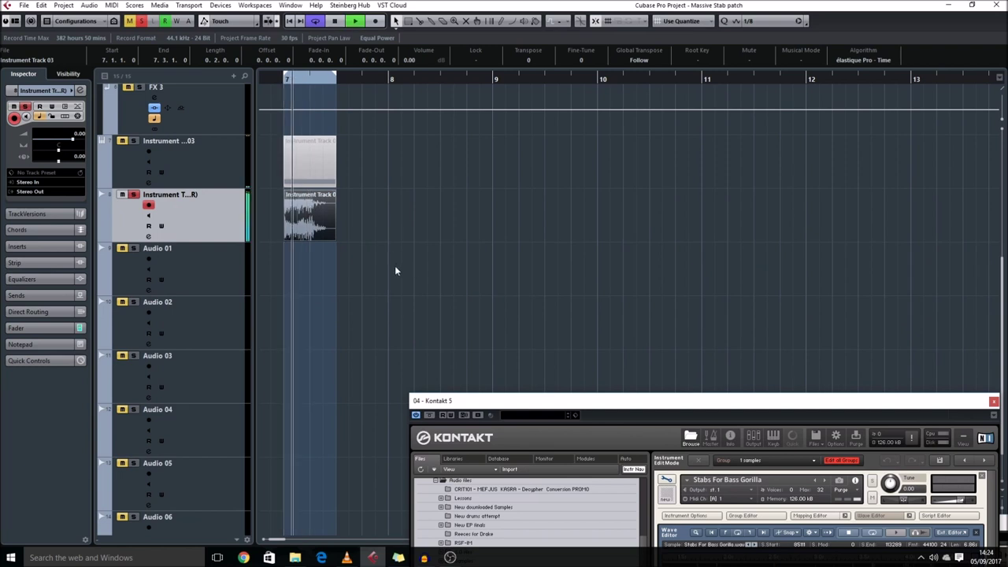
click(387, 254)
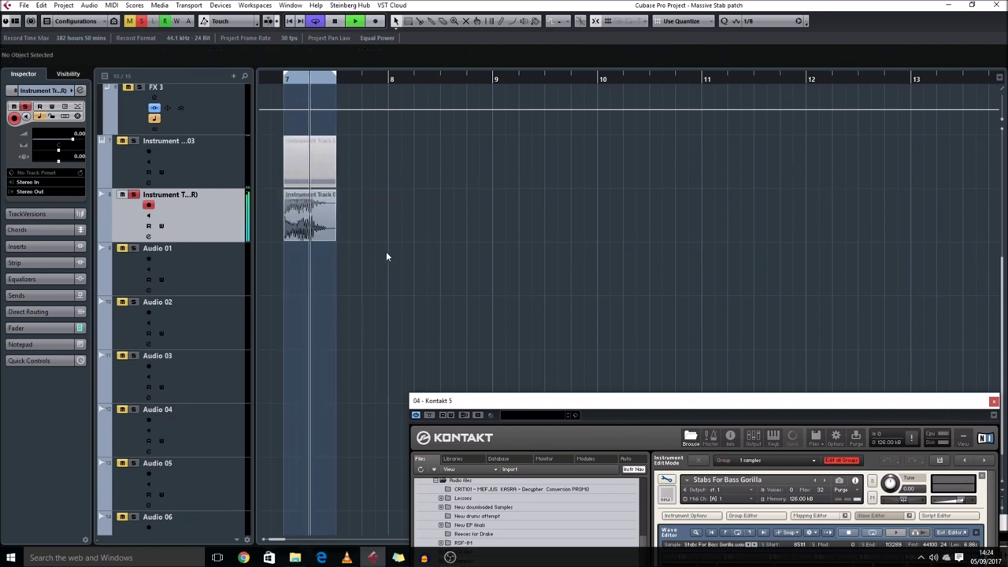
Step: Place the rendered stab clip on the Audio 01 track and open that track's channel settings
click(148, 252)
drag(303, 224, 306, 266)
click(148, 291)
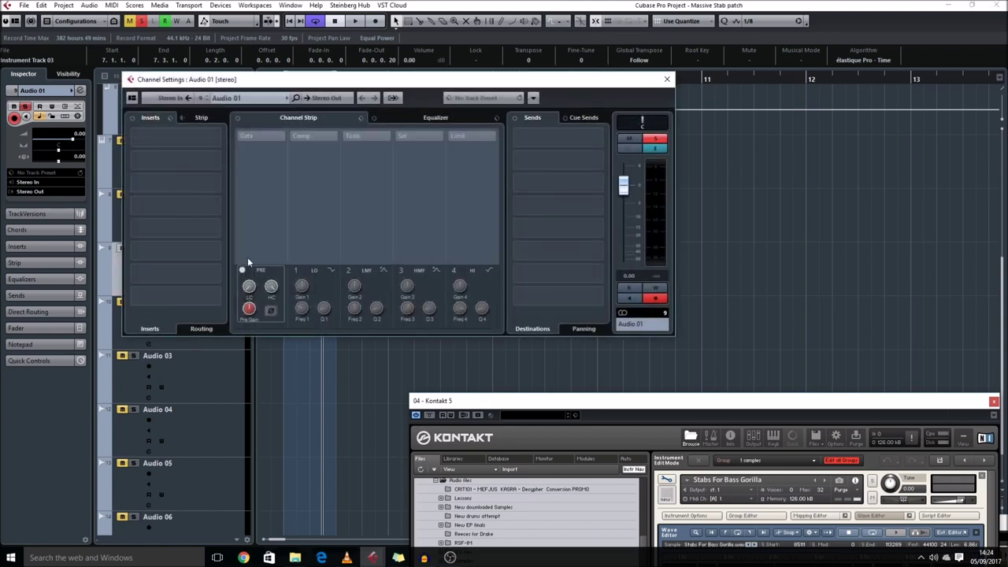
Step: Insert the iZotope Trash 2 distortion in the second insert slot of Audio 01
click(176, 168)
click(146, 219)
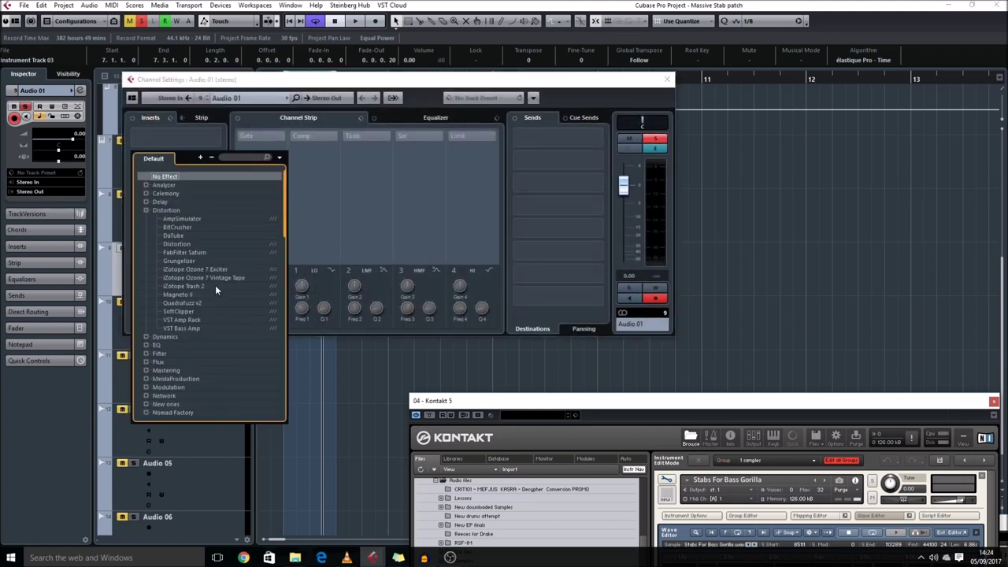
click(197, 285)
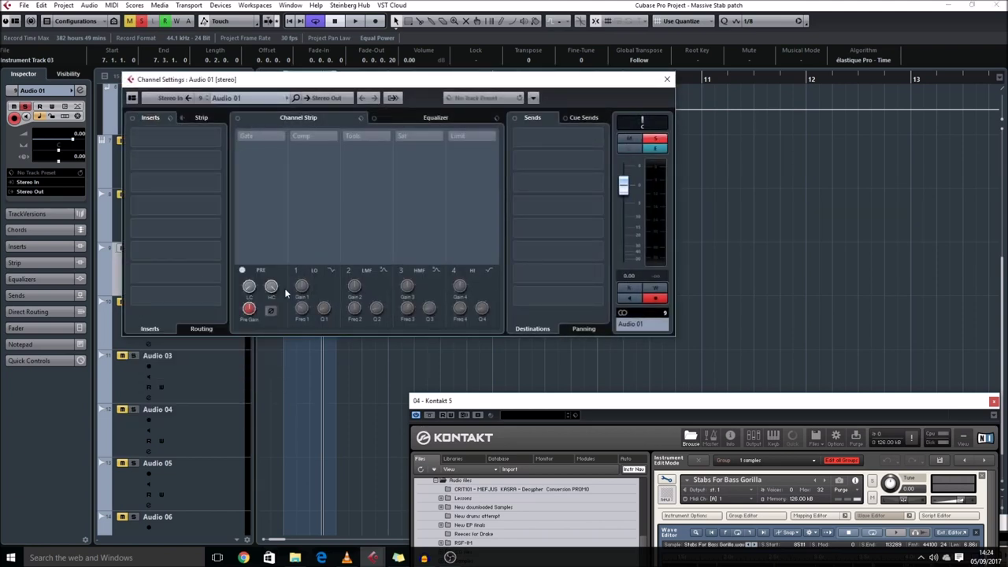
drag(420, 338, 538, 25)
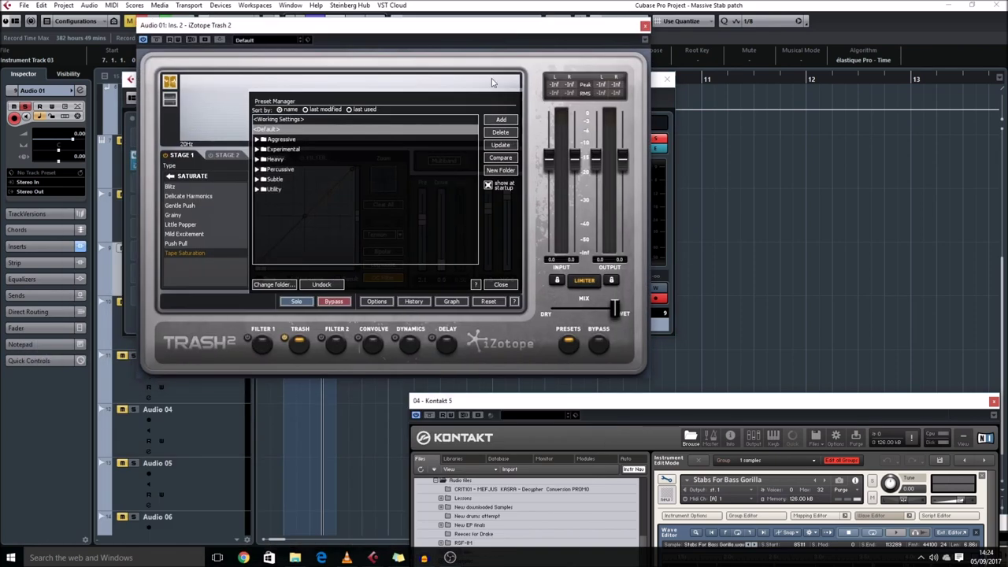
Step: Dismiss Trash 2's preset manager, use the Blitz type for stage 1 with Drive at 6.7, and show the type categories
click(502, 284)
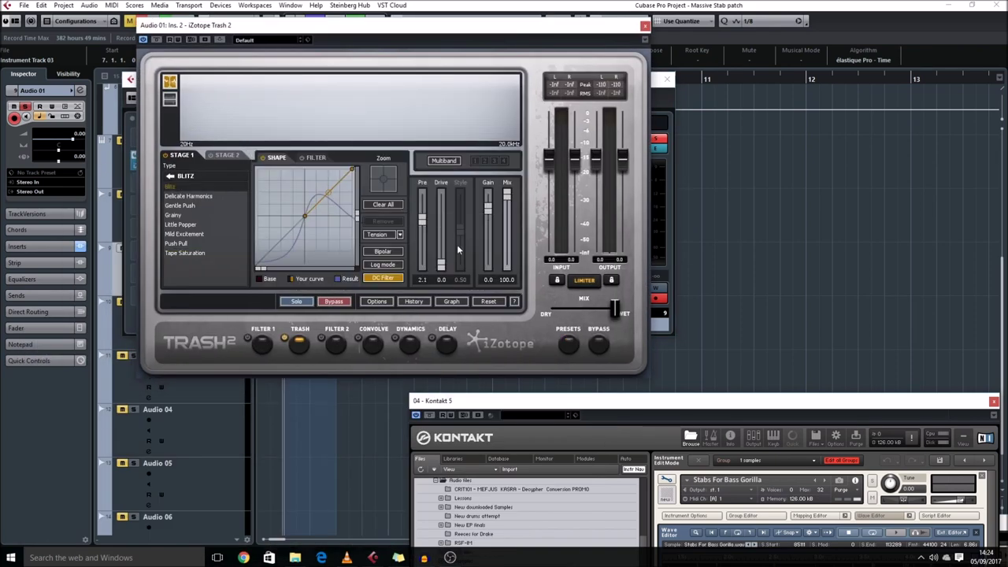
drag(441, 263, 441, 219)
click(171, 177)
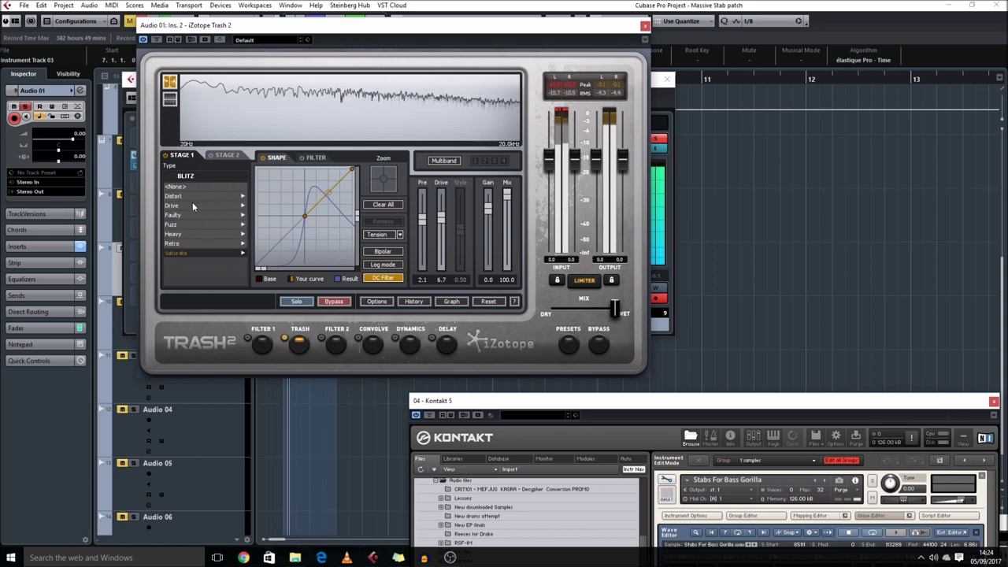
Step: Move Trash 2 aside and insert FabFilter Pro-Q in Audio 01's first insert slot, ahead of the distortion
drag(419, 25, 454, 232)
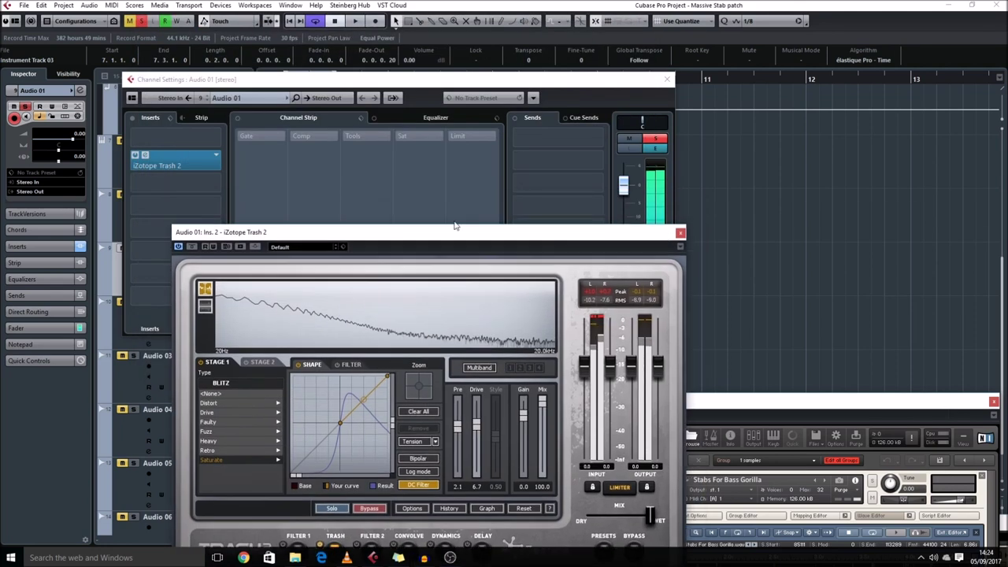
click(170, 143)
click(149, 206)
double_click(187, 237)
drag(347, 183, 425, 248)
click(542, 316)
Step: Boost a Pro-Q bell band about 22 dB near 50 Hz and cut another about 20 dB near 500 Hz
drag(319, 213, 312, 178)
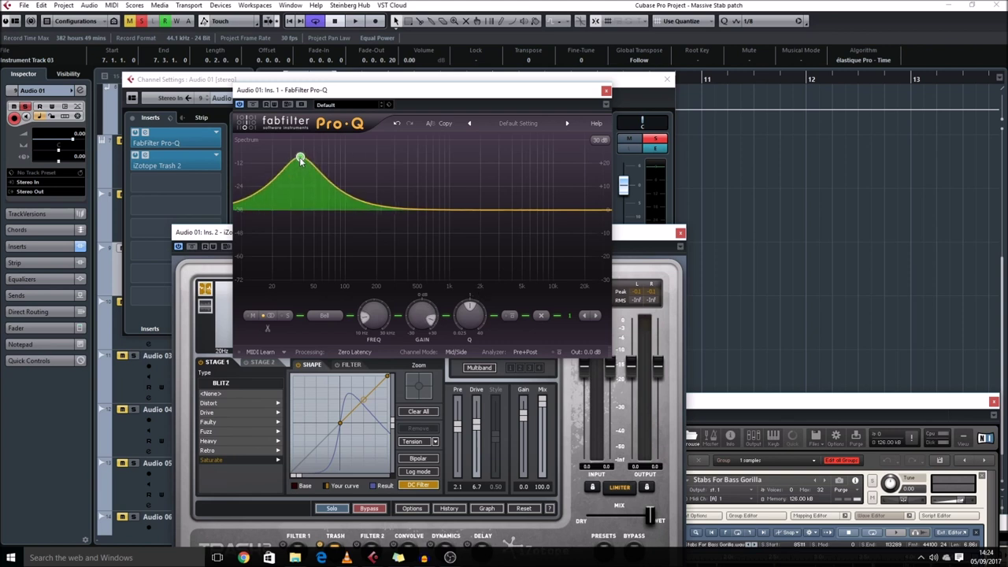
drag(319, 163, 311, 162)
drag(419, 210, 420, 266)
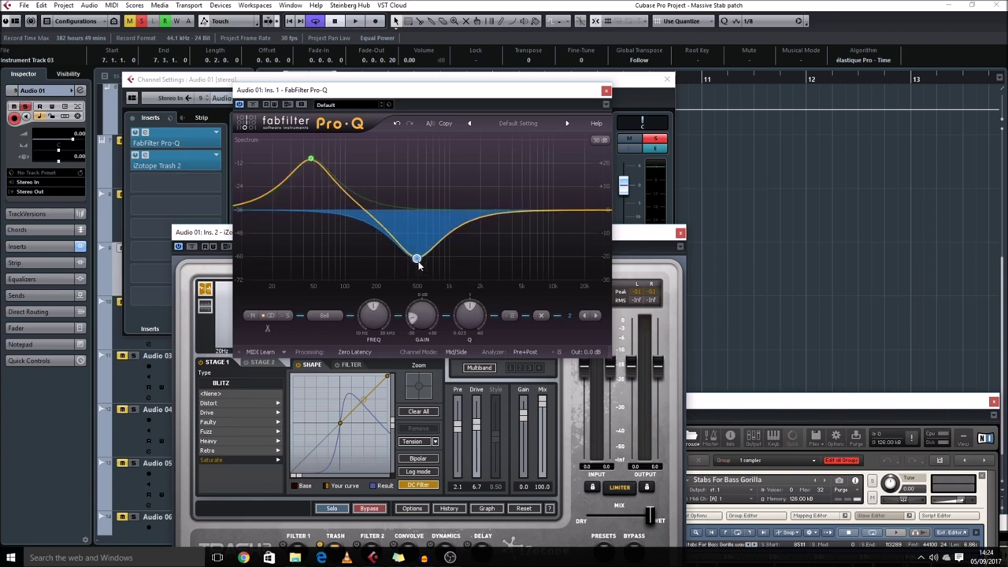
Step: Play the loop and compare the sound with Pro-Q bypassed and active
key(space)
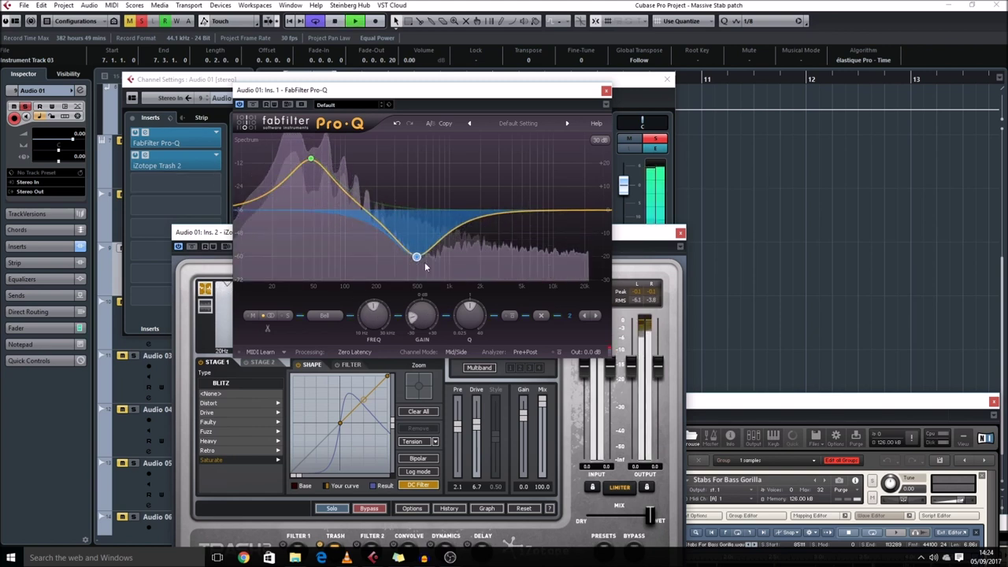
click(240, 104)
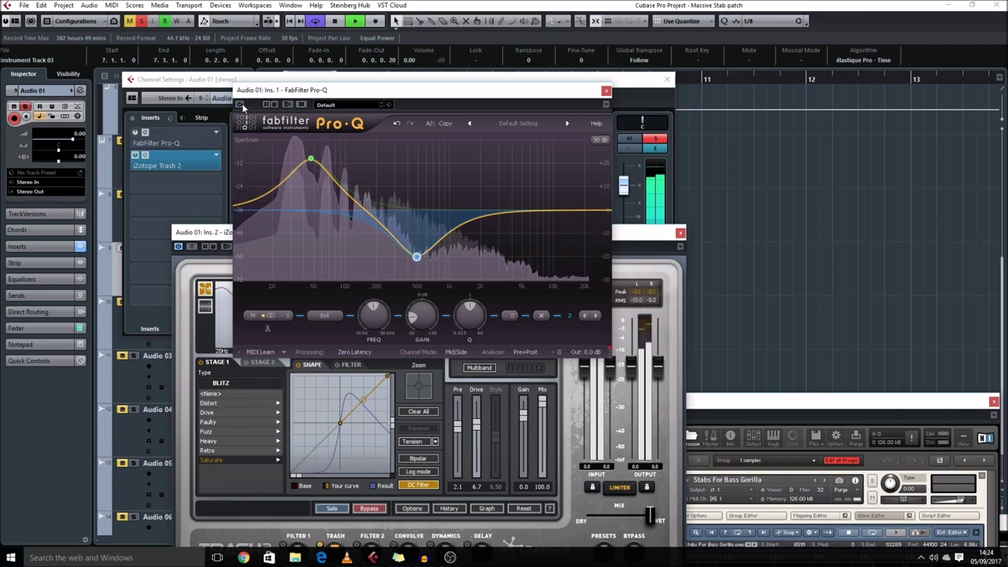
click(241, 104)
Step: Reduce the low boost to about 12 dB near 35 Hz, readjust the mid cut and close Pro-Q
drag(311, 159, 294, 181)
mouse_move(416, 257)
mouse_down()
mouse_move(423, 237)
mouse_move(416, 291)
mouse_move(415, 272)
mouse_move(359, 260)
mouse_move(473, 275)
mouse_move(417, 266)
mouse_up()
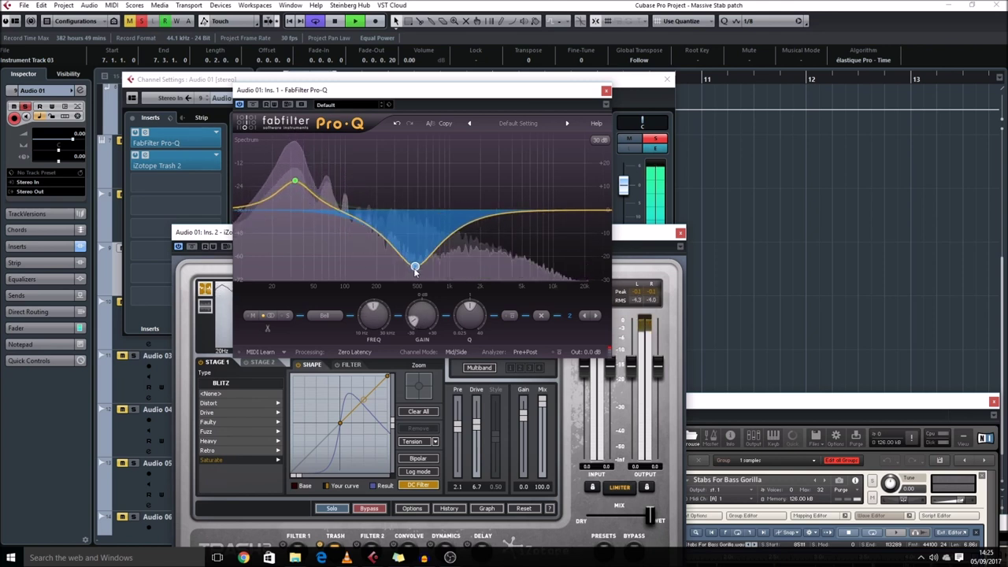
drag(472, 223, 387, 195)
drag(415, 265, 430, 226)
click(606, 91)
Step: Select the Elastic Trash distortion for Trash 2's Stage 1, with Drive at 4.9 and Pre at -12.8
drag(255, 236, 266, 115)
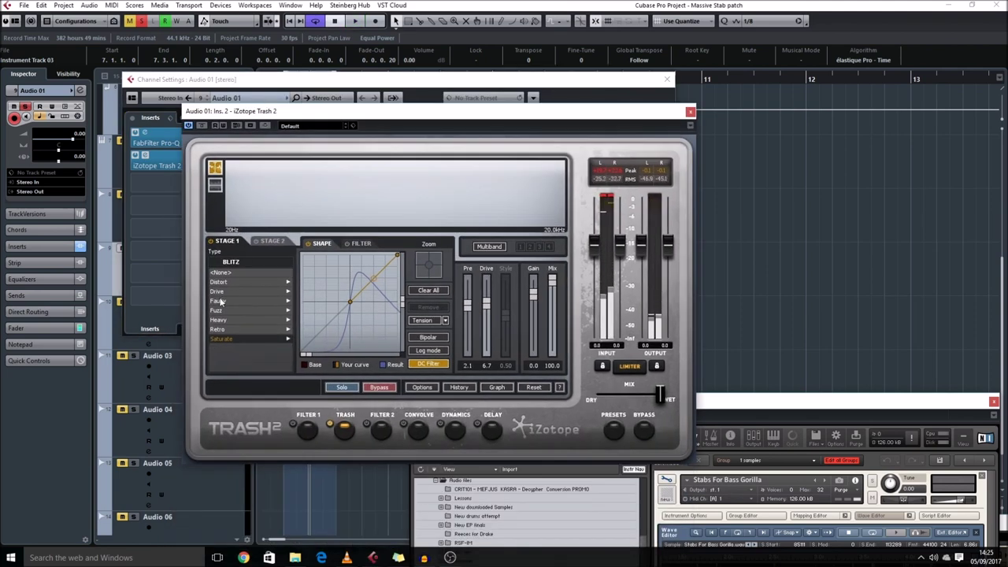
click(240, 282)
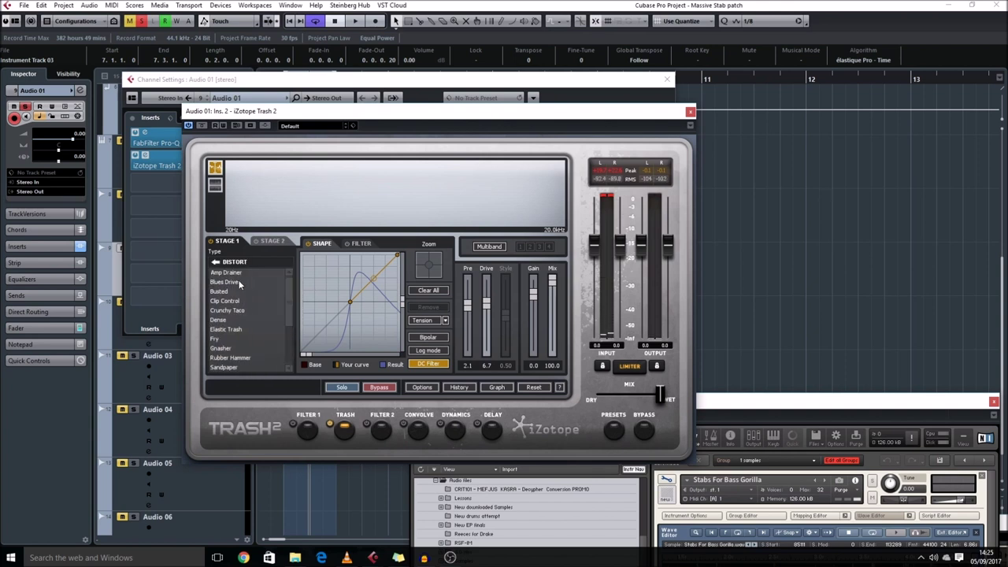
click(238, 332)
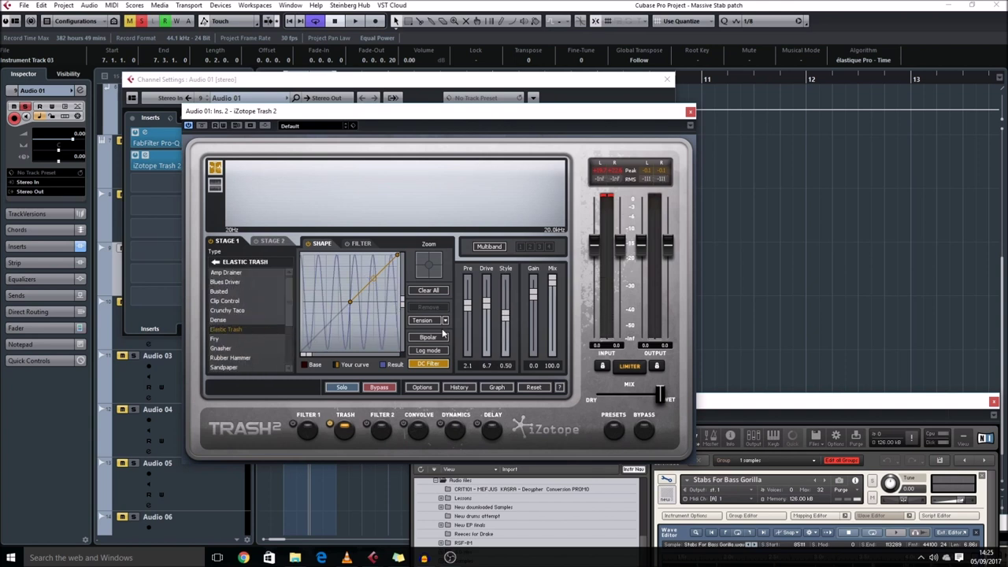
key(space)
mouse_move(486, 304)
mouse_down()
mouse_move(486, 332)
mouse_move(486, 315)
mouse_up()
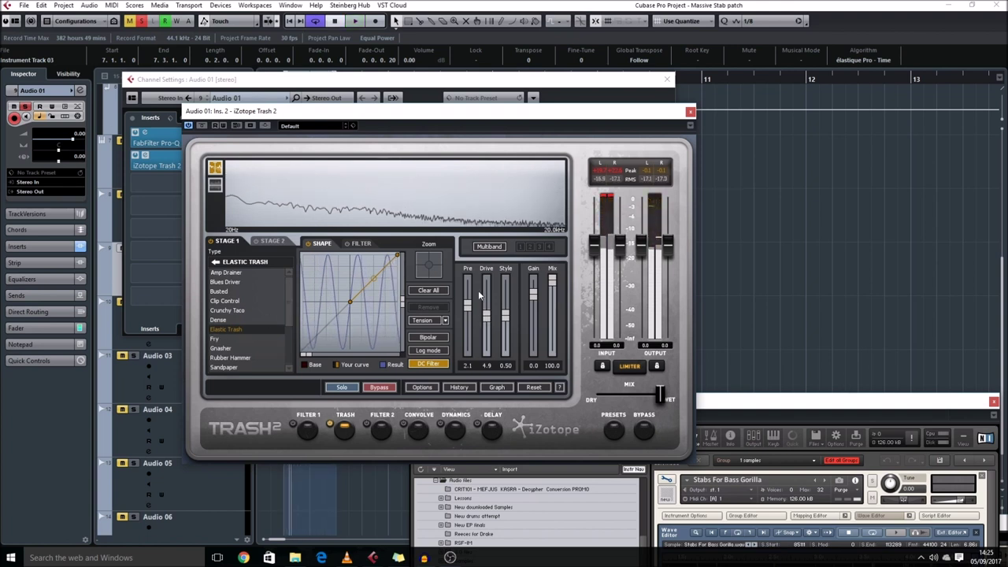
drag(491, 316, 470, 332)
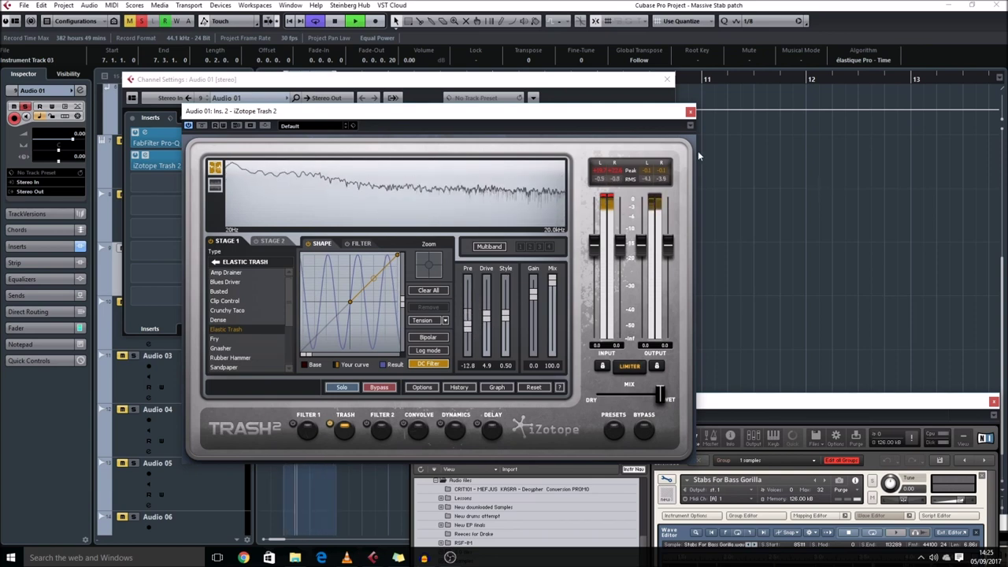
Step: Close Trash 2 and the channel settings, and export the stereo mixdown as a 24-bit wave file named "Starting that"
click(690, 112)
click(667, 79)
key(space)
key(space)
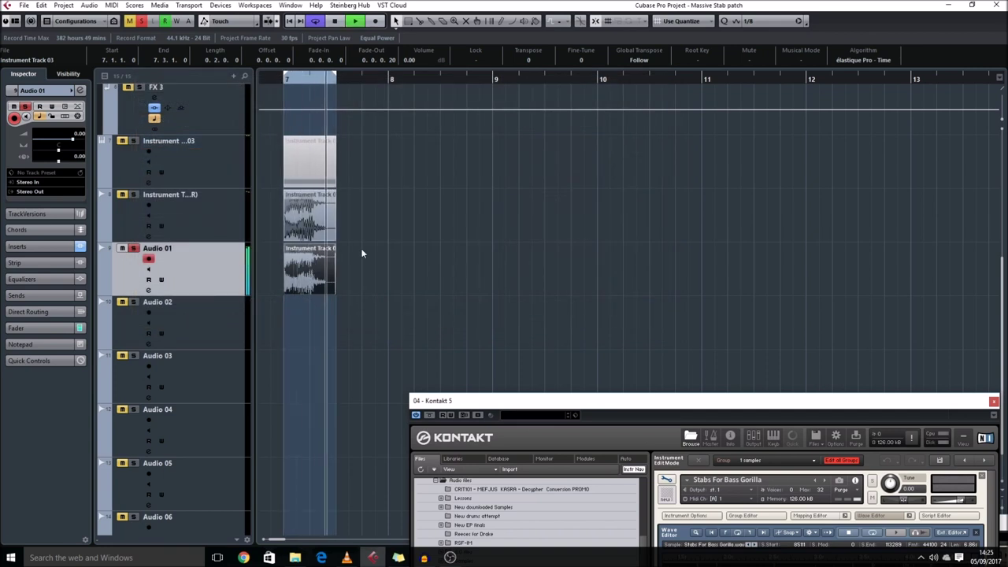
key(ctrl+shift+e)
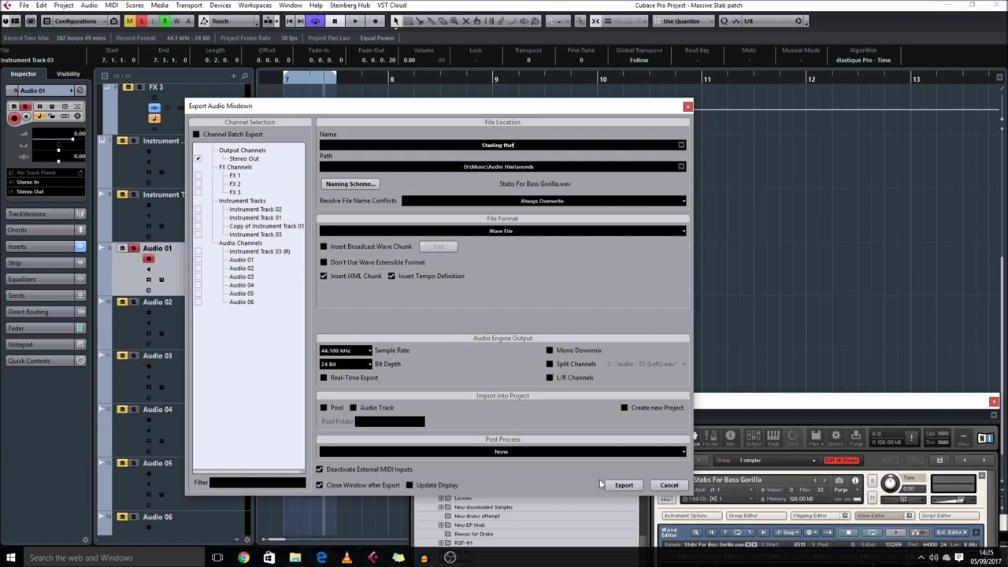
click(620, 484)
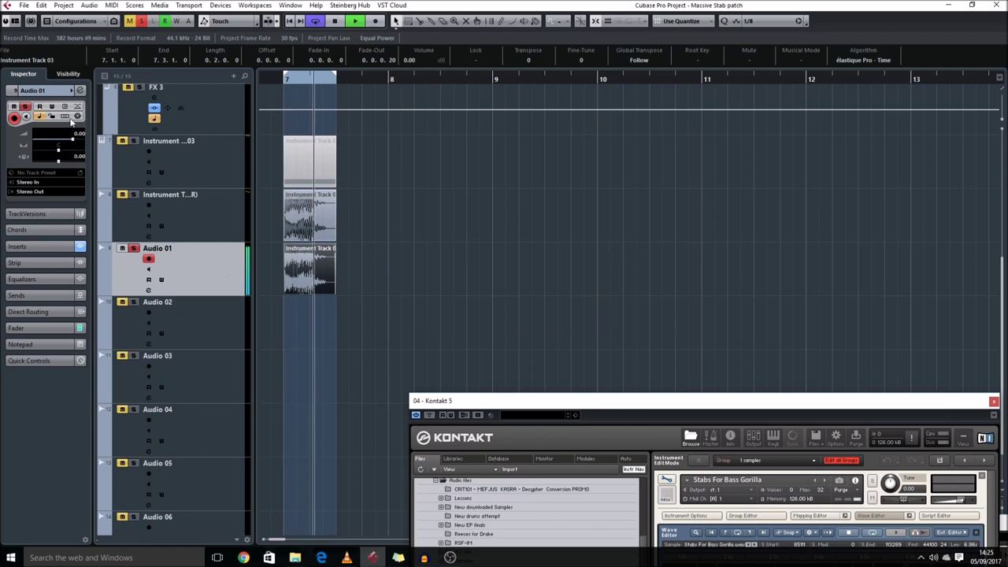
Step: Reopen Trash 2 on Audio 01 and audition the Soft Taco and Sandpaper distortion types
click(80, 90)
click(191, 166)
click(547, 371)
click(244, 369)
key(space)
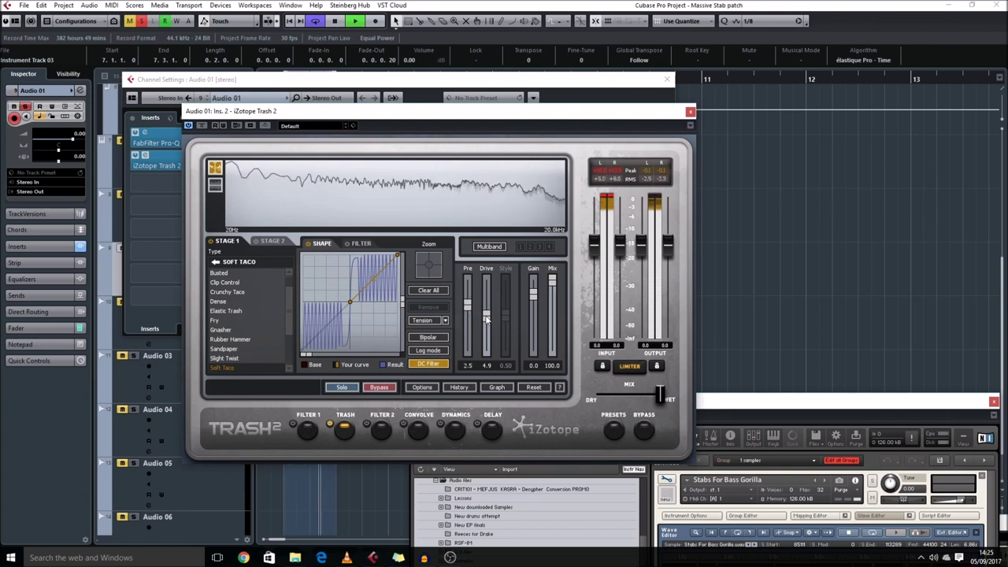
click(248, 349)
key(space)
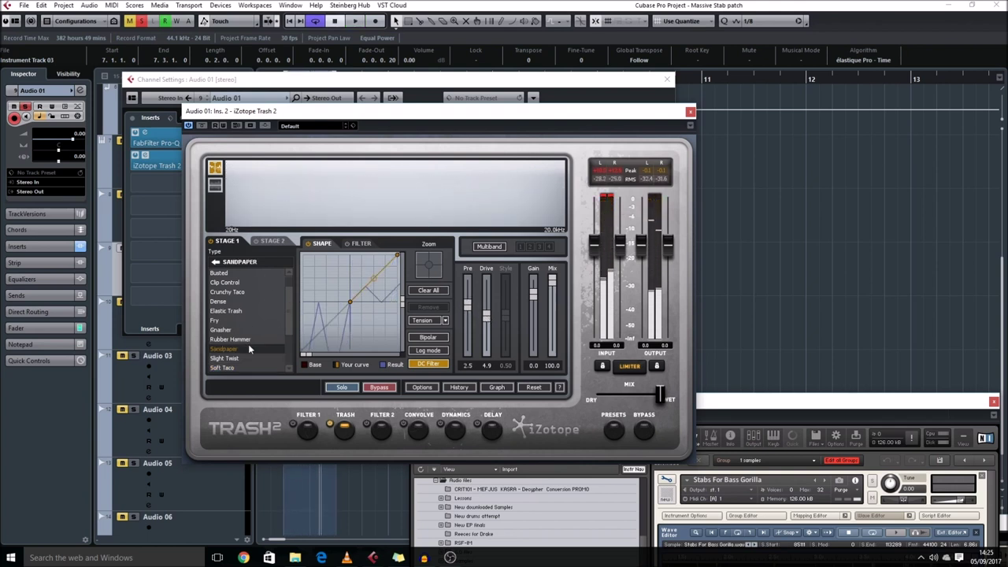
Step: Raise Trash 2's Drive to 5.7 and Pre to 20.0, and close its window
drag(486, 316, 486, 313)
drag(468, 303, 468, 285)
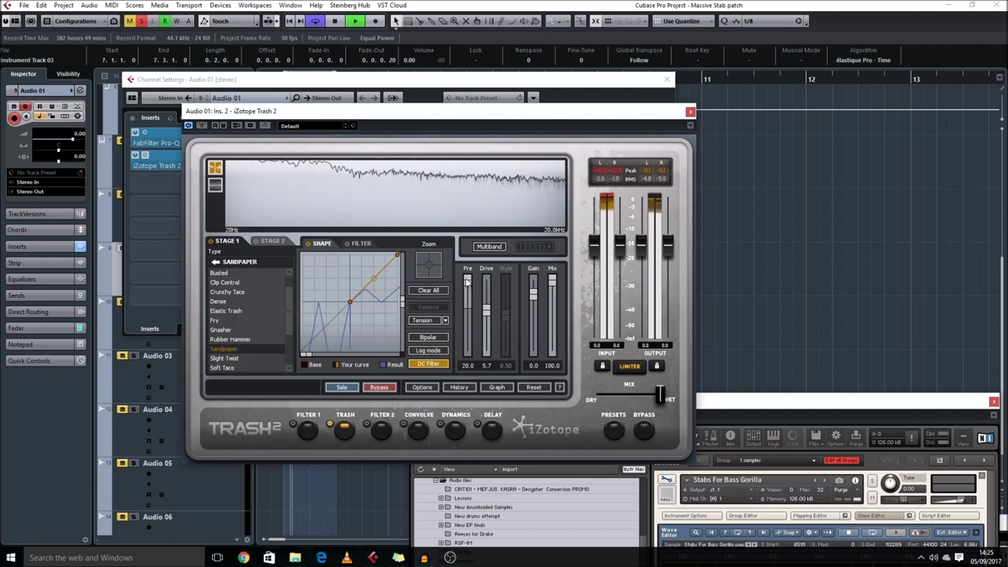
click(690, 111)
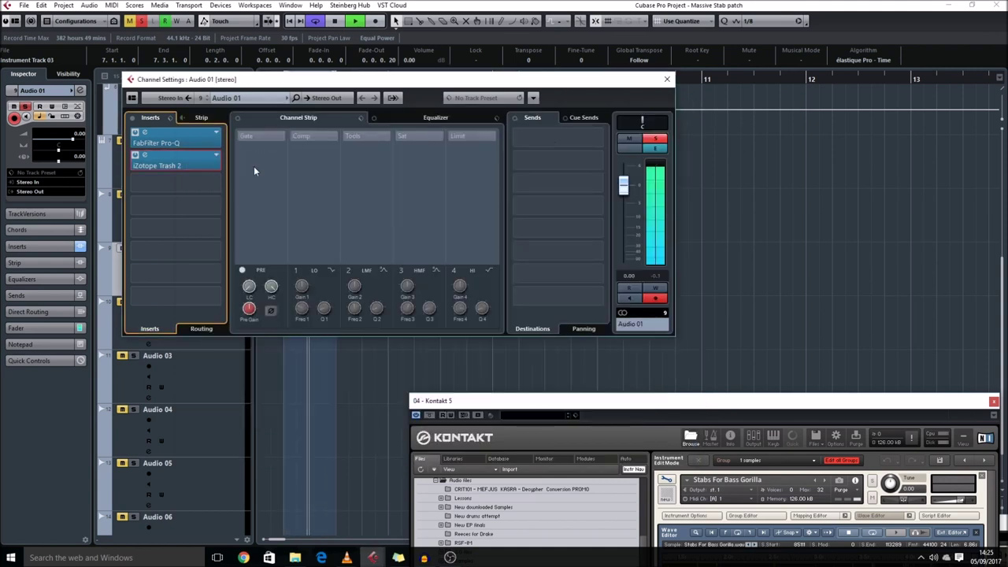
Step: Stop playback and insert a second FabFilter Pro-Q in Audio 01's third insert slot
key(space)
click(175, 183)
click(163, 249)
click(182, 283)
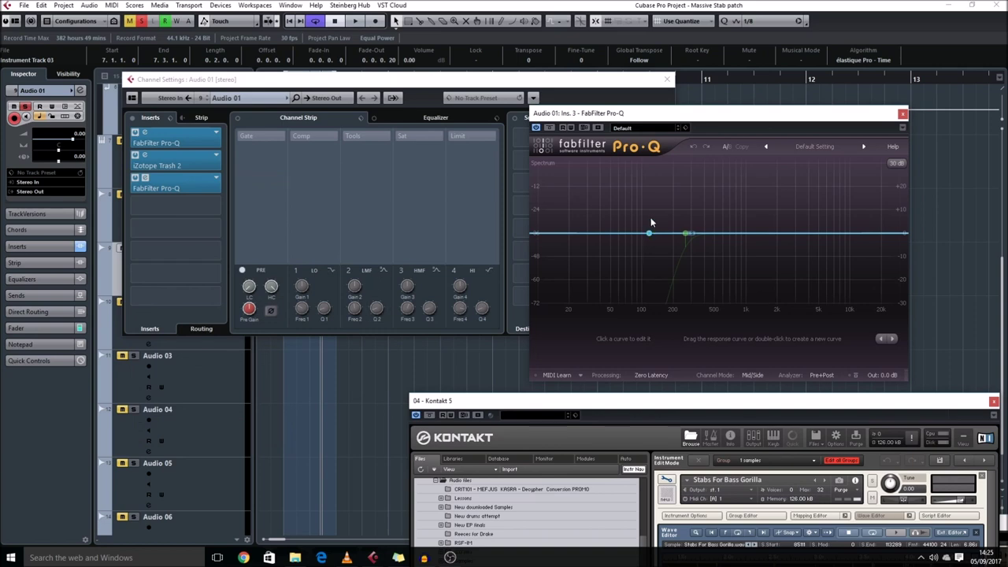
Step: Apply a 48 dB/oct Low Cut near 1 kHz in the new Pro-Q and relocate it to the sixth insert slot
drag(672, 113, 265, 178)
drag(138, 299, 315, 300)
click(215, 416)
click(233, 460)
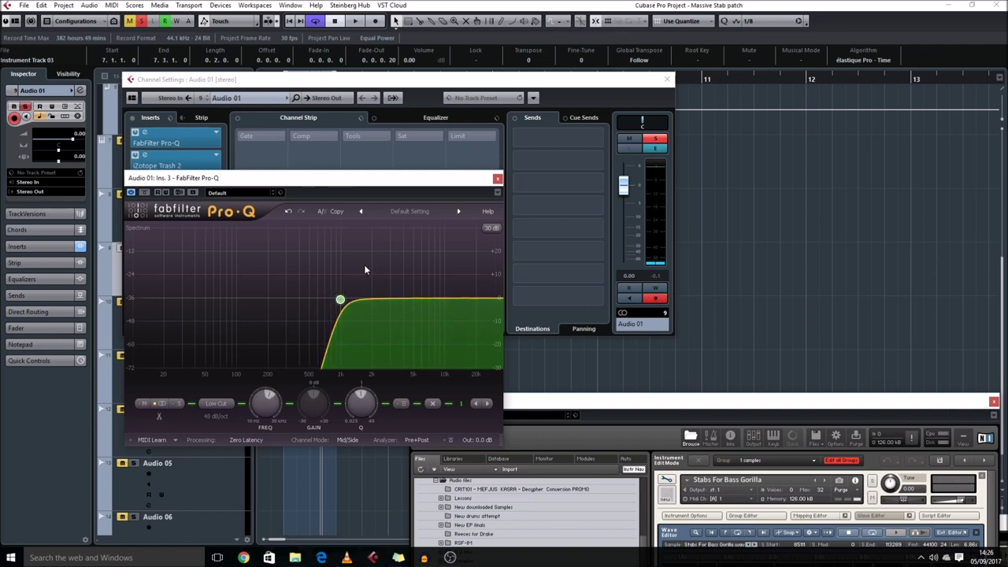
click(497, 179)
drag(198, 188, 194, 257)
Step: Play the loop and audition Trash 2's Rubber Hammer and Gnasher distortion types
key(space)
click(186, 164)
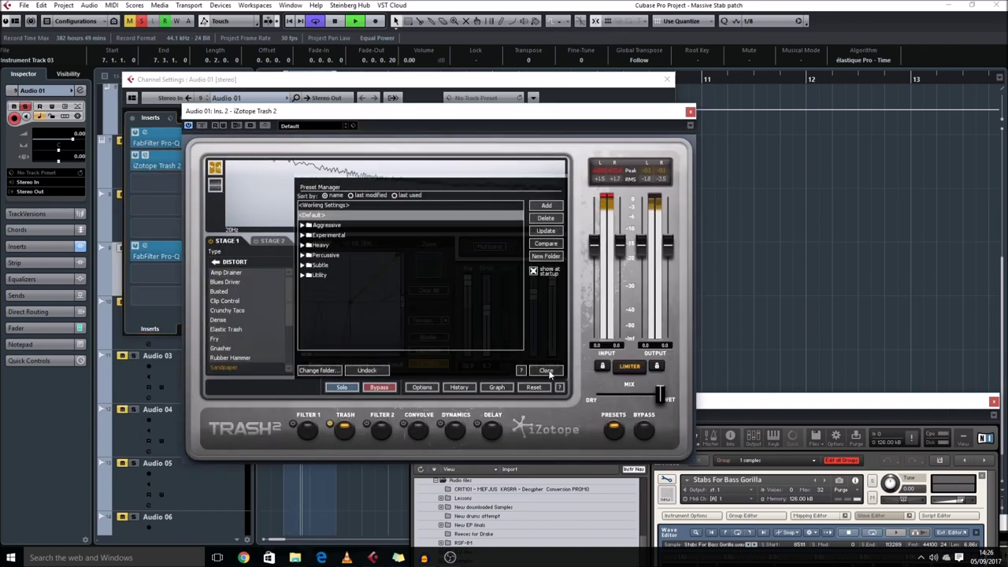
click(265, 356)
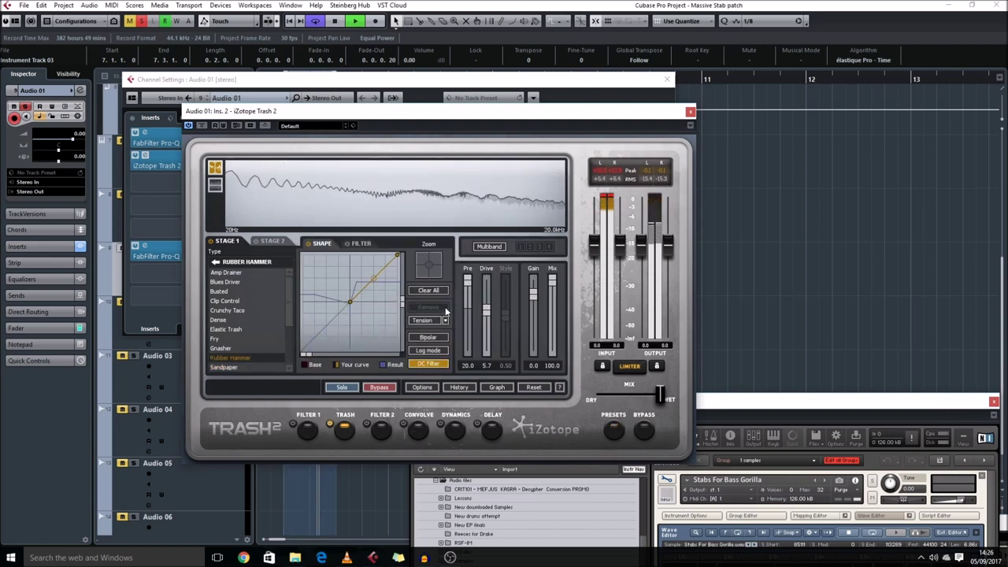
click(227, 349)
Step: Reduce the low-frequency boost in the first Pro-Q and close it
click(156, 143)
drag(295, 183, 293, 205)
click(606, 91)
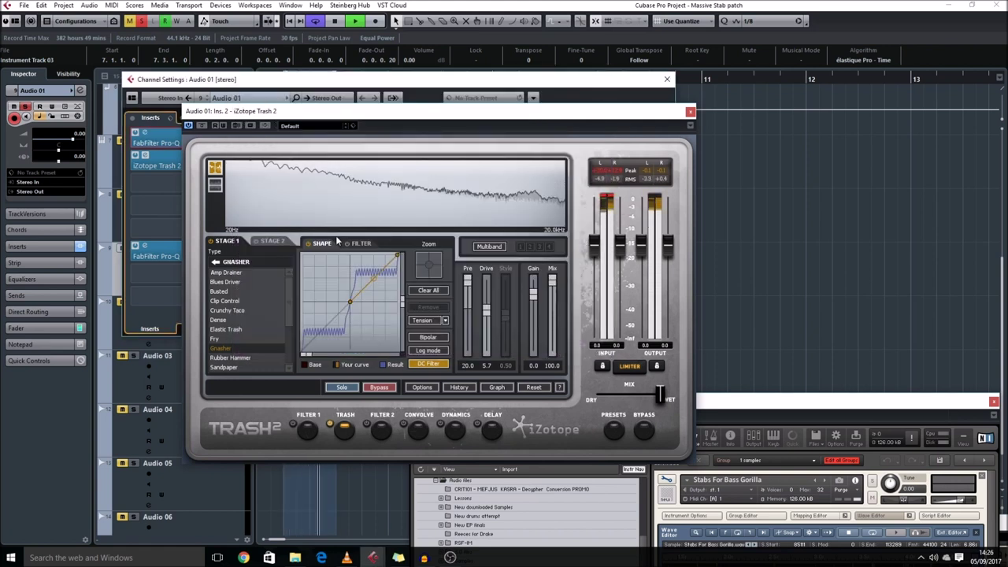
Step: Choose the Crispy type from Trash 2's Drive category, and set Drive to 10.0 and Pre to 4.7 during playback
click(215, 262)
click(243, 282)
scroll(246, 283, up, 5)
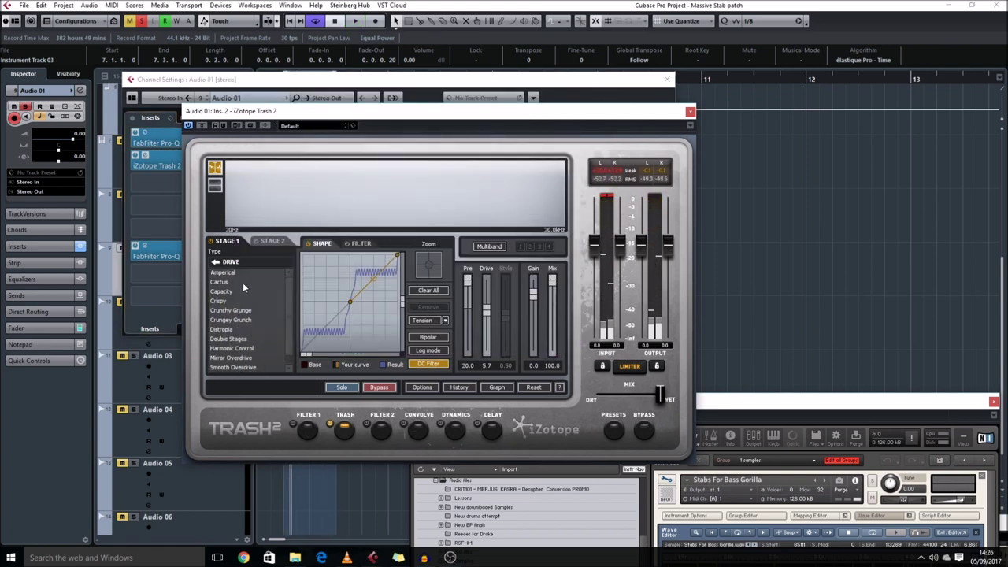
click(244, 282)
click(242, 300)
key(space)
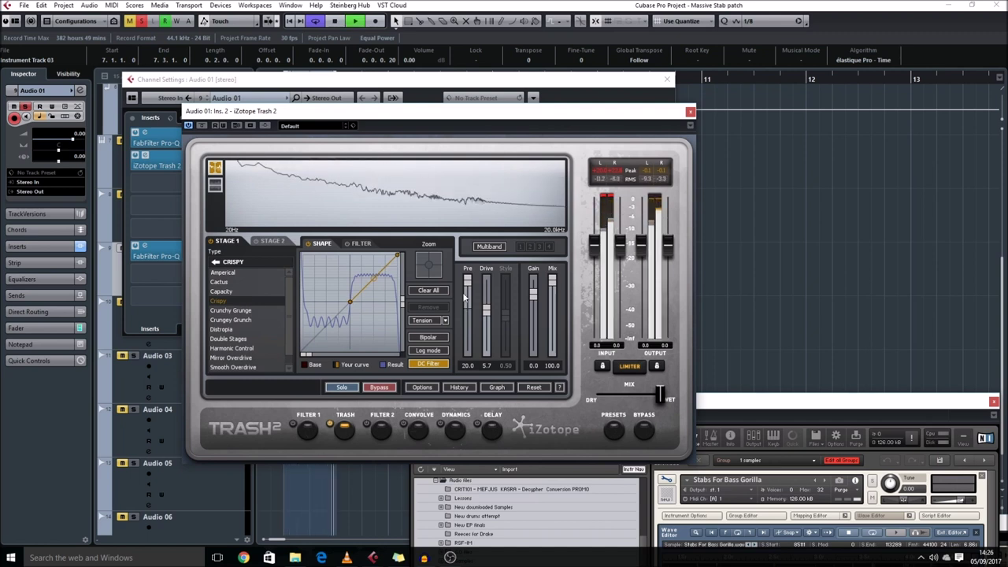
drag(489, 309, 488, 282)
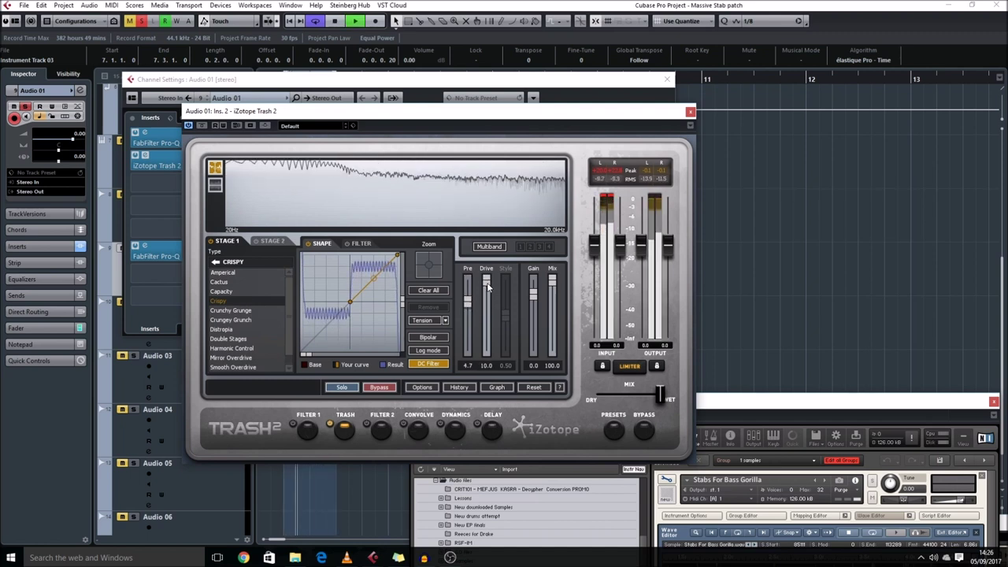
Step: Change the distortion type to Distropia, set Pre to 14.8 and close Trash 2
click(247, 322)
click(236, 329)
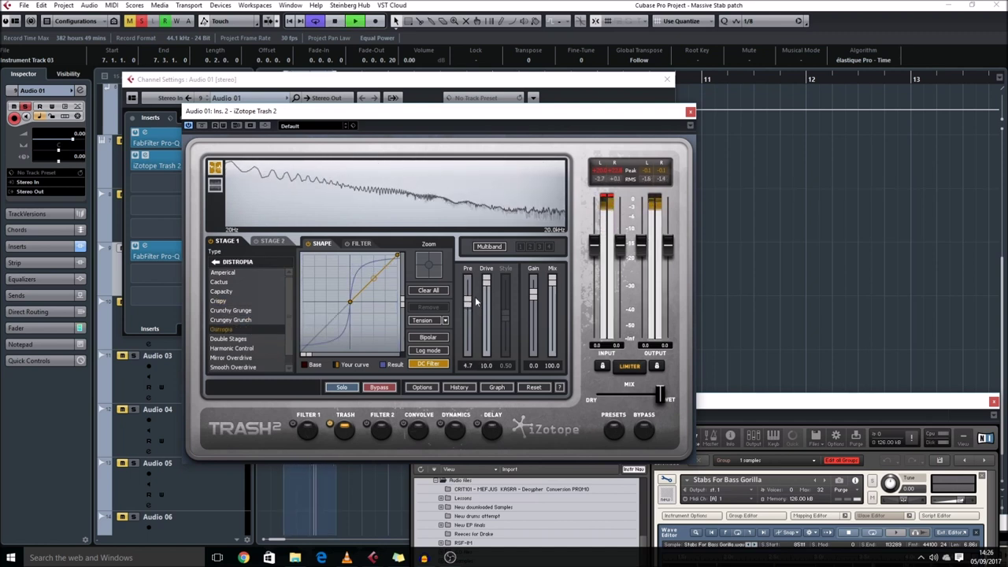
drag(468, 301, 468, 294)
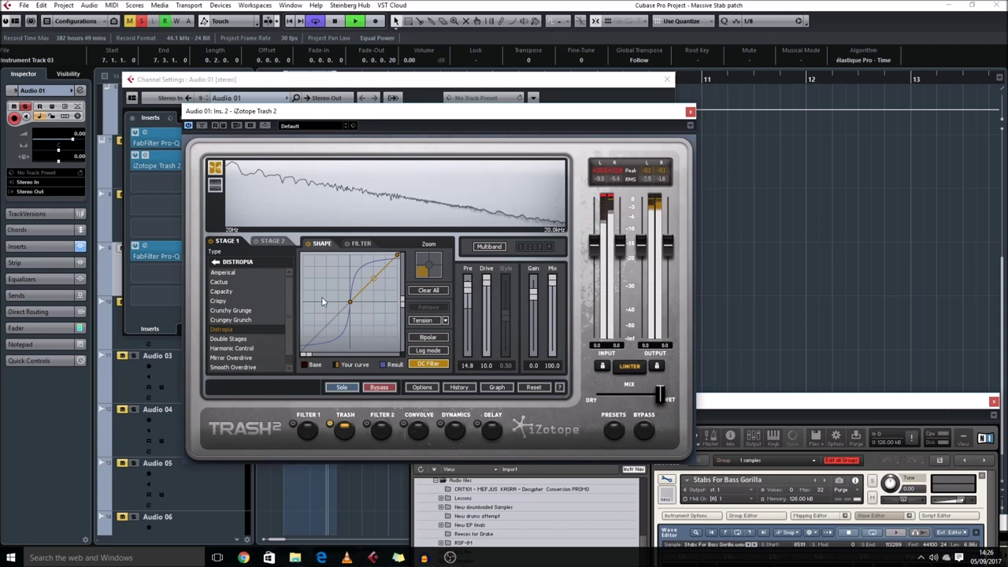
click(690, 113)
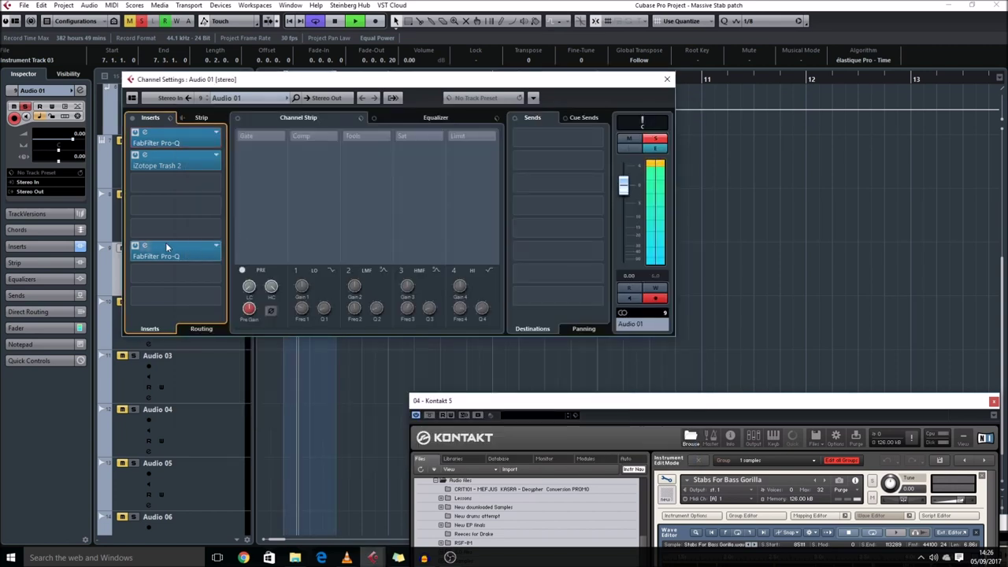
Step: Insert Quadrafuzz v2 in Audio 01's third insert slot and set its upper three bands to decimator distortion
click(172, 184)
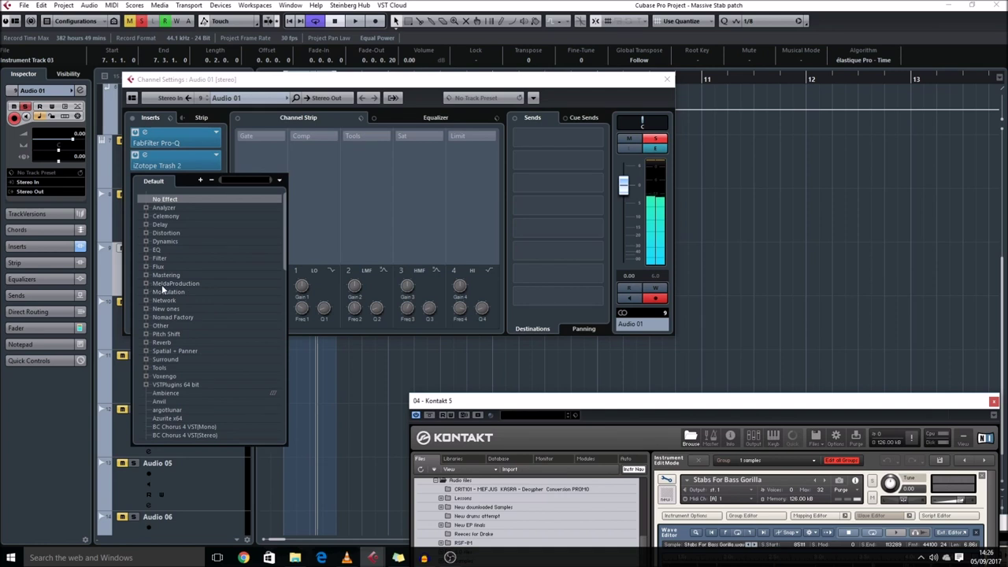
click(147, 233)
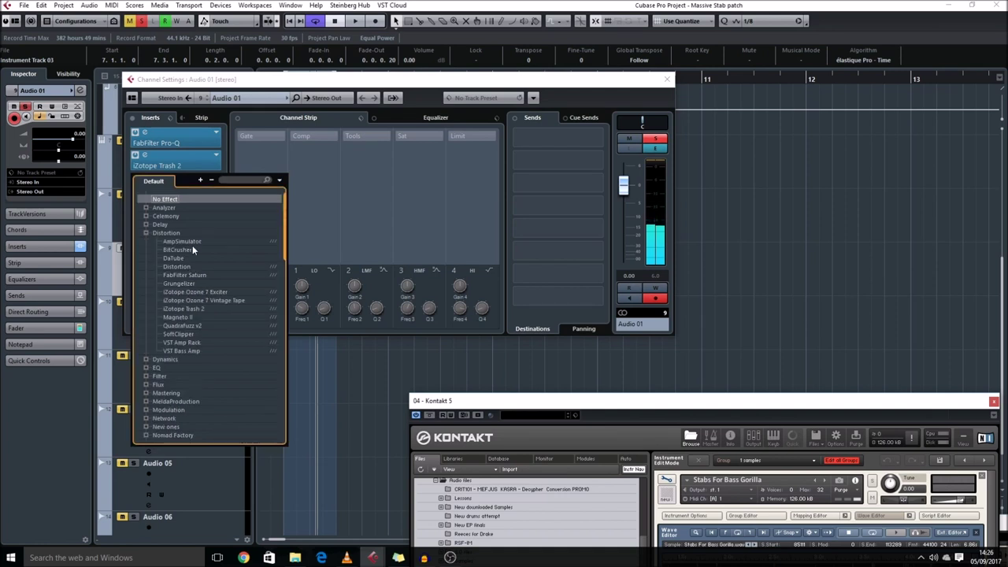
click(204, 326)
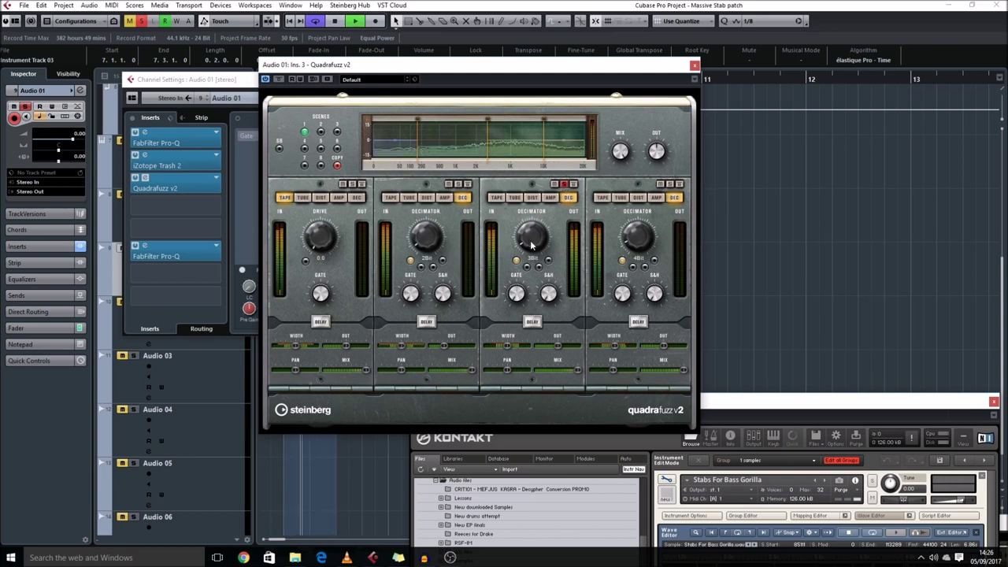
Step: Adjust the third band's Decimator in Quadrafuzz v2, unsolo that band, check the sound and close the plugin
drag(530, 245, 535, 228)
key(space)
click(564, 186)
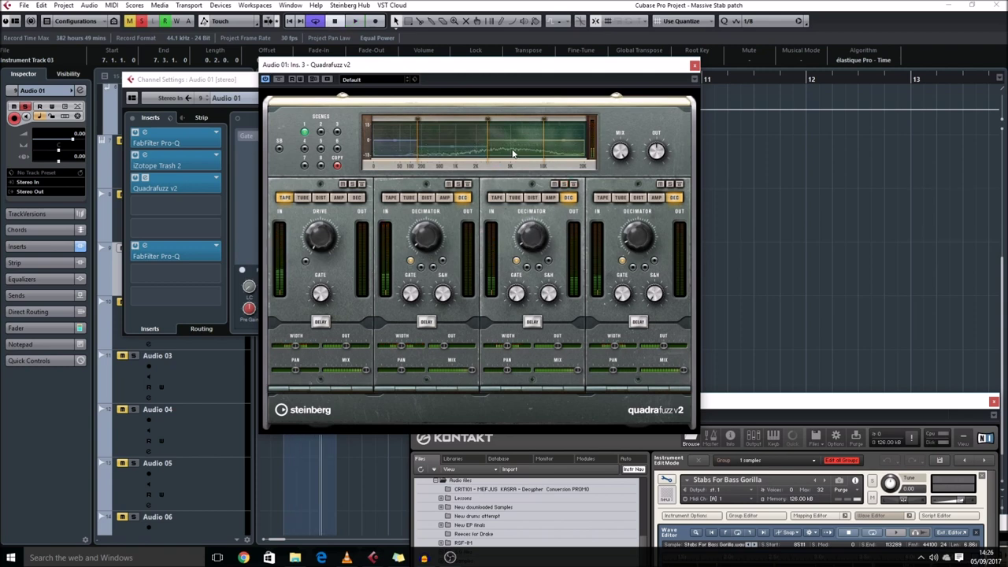
key(space)
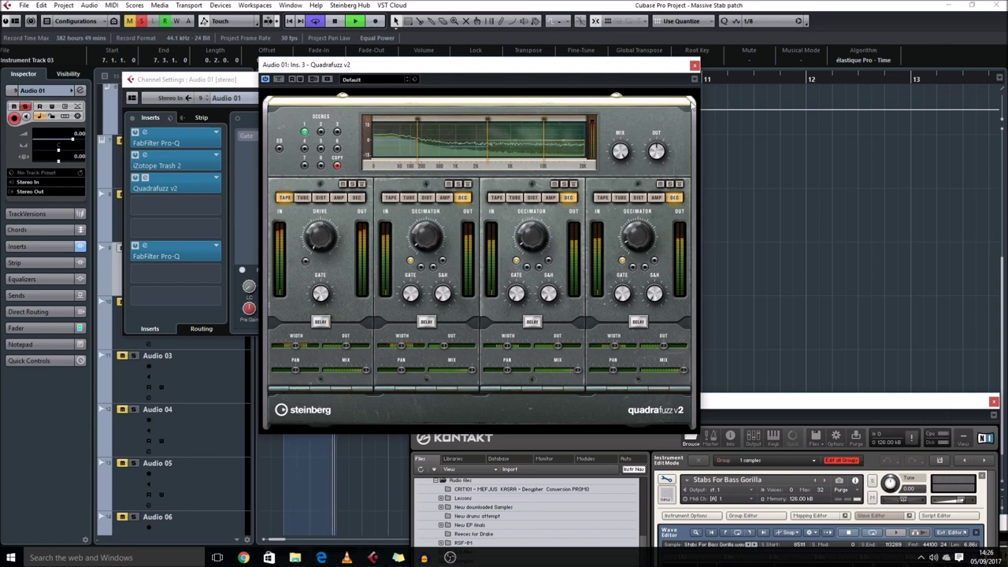
click(694, 65)
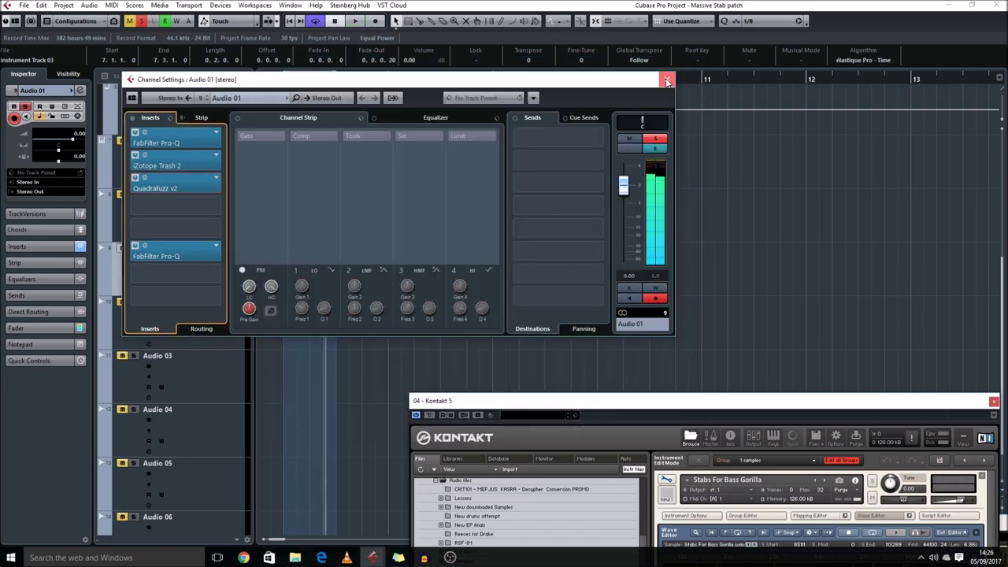
Step: Close the channel settings, render the Audio 01 clip in place and place the rendered track above Audio 01
click(668, 81)
key(ctrl+r)
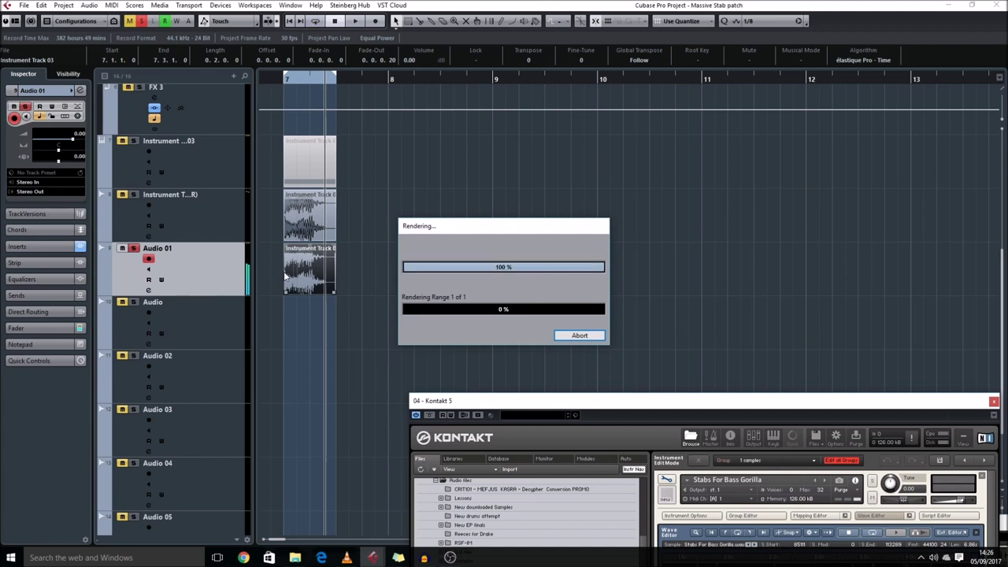
drag(165, 315, 160, 276)
Step: Solo the rendered Audio 01 (R) track and select its clip
click(139, 224)
click(133, 248)
click(302, 264)
key(alt+s)
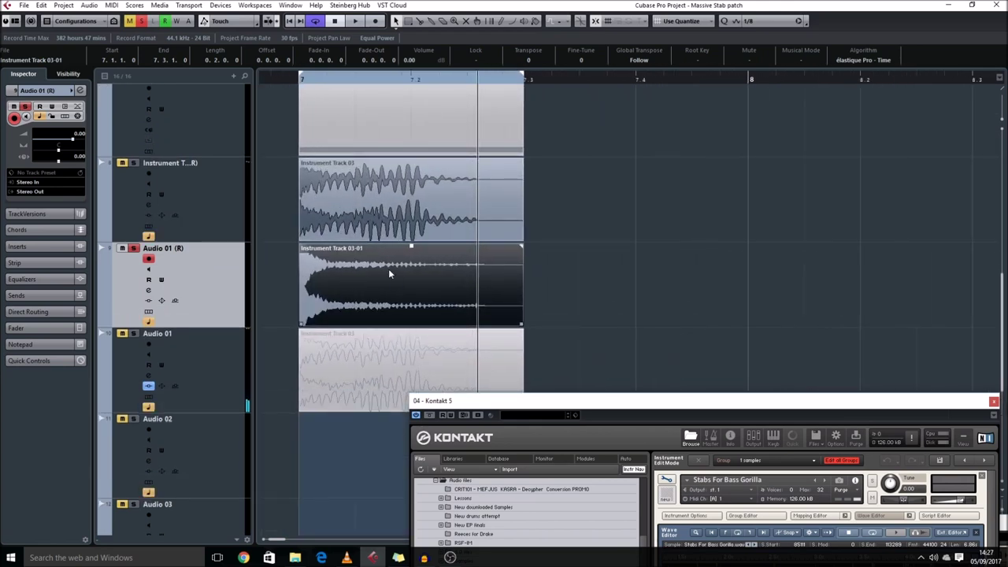
Step: Solo the rendered Instrument Track 03 together with Audio 01 (R), and select the Audio 01 (R) clip
click(158, 163)
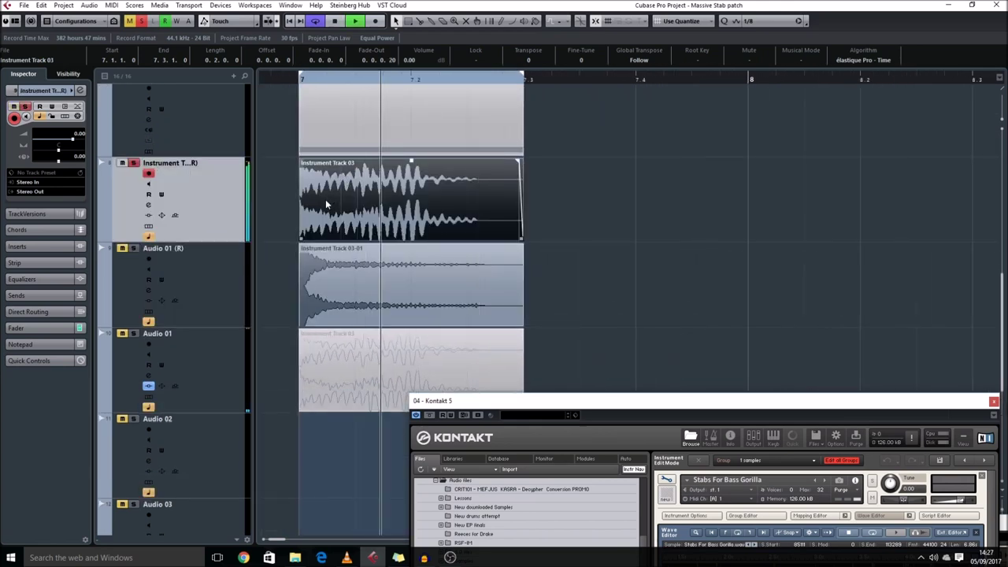
click(307, 191)
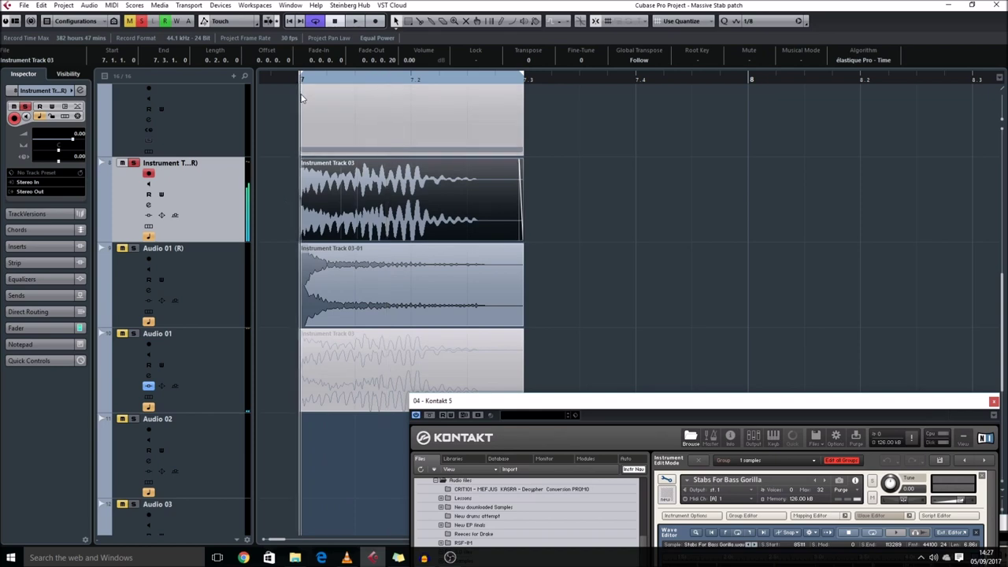
key(alt+s)
click(310, 264)
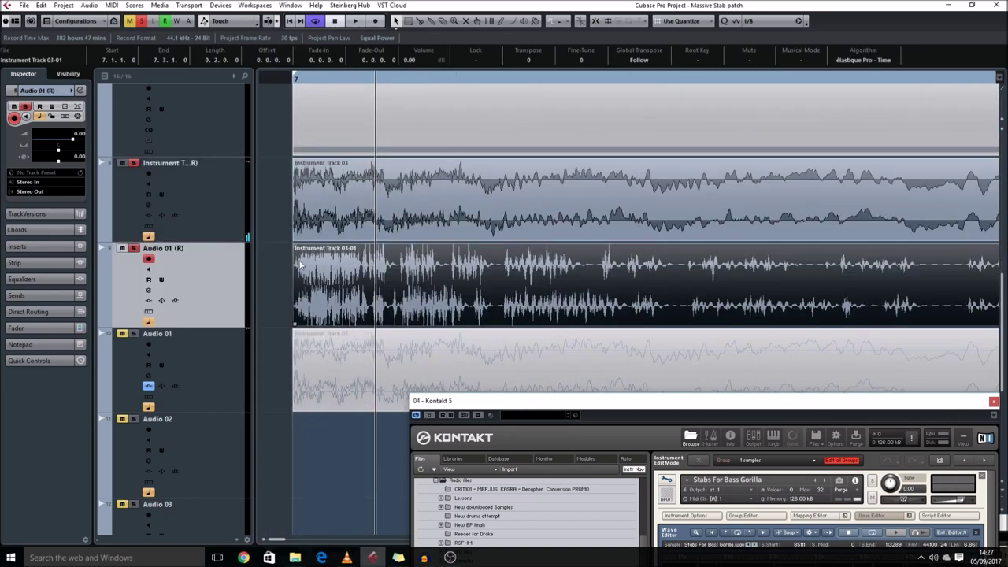
Step: Add a short fade-in to the Audio 01 (R) clip and play both layers together
drag(311, 247, 573, 243)
key(space)
key(g)
key(g)
key(g)
key(g)
key(g)
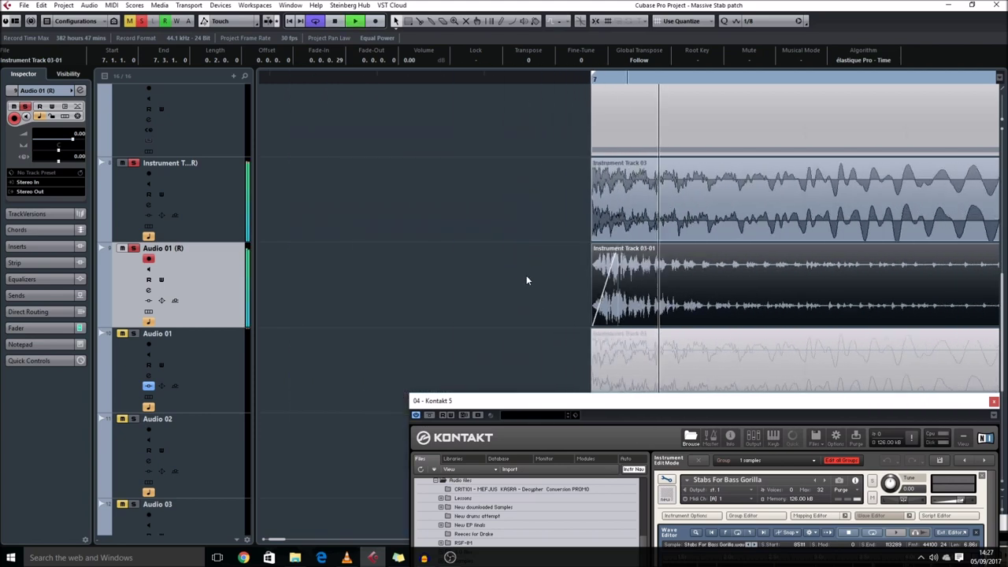
Step: Trim the end of the Audio 01 (R) clip to about 7.2.2.37 and give it a fade-out of about 0.0.1.87
drag(670, 325, 545, 319)
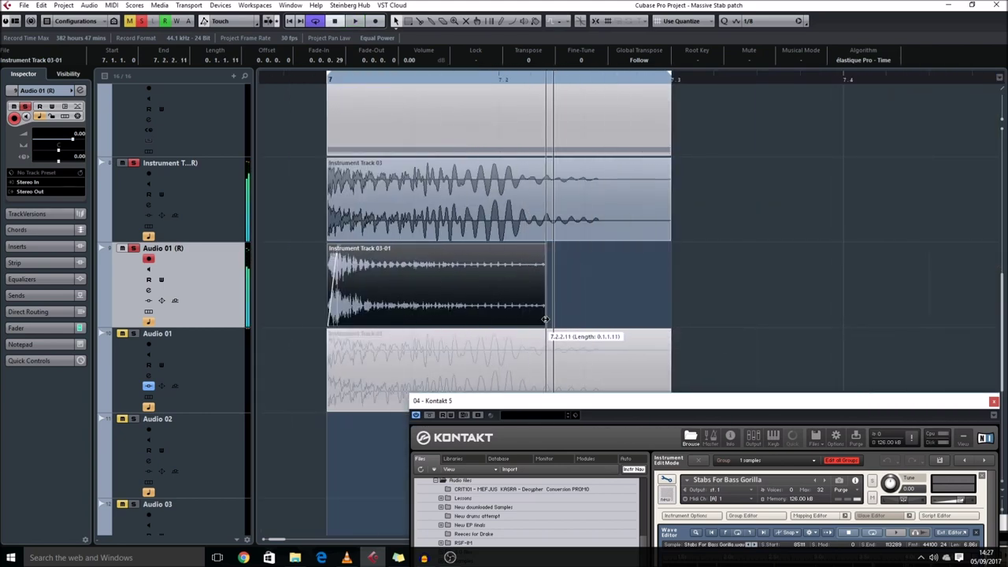
double_click(478, 248)
drag(383, 89, 352, 174)
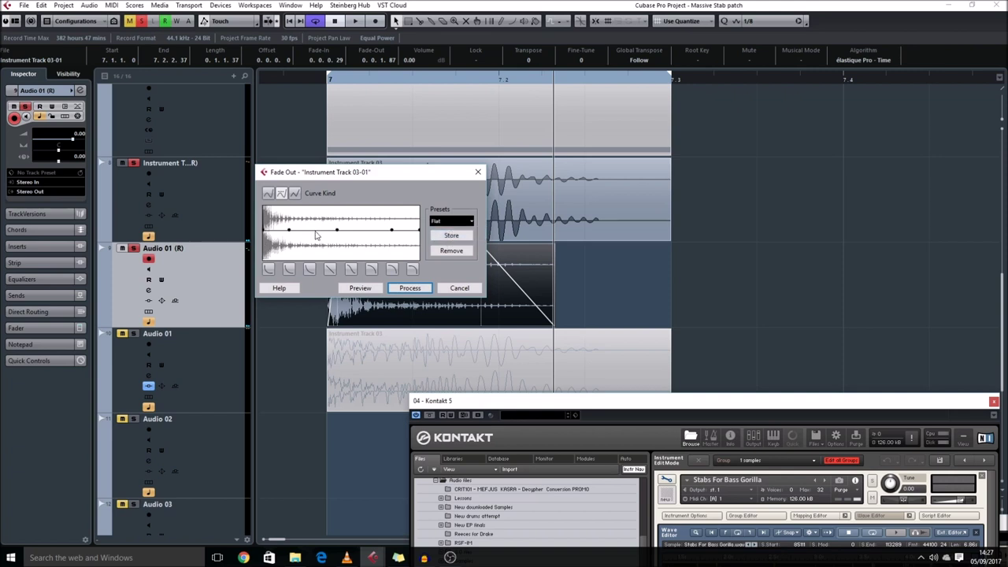
click(409, 288)
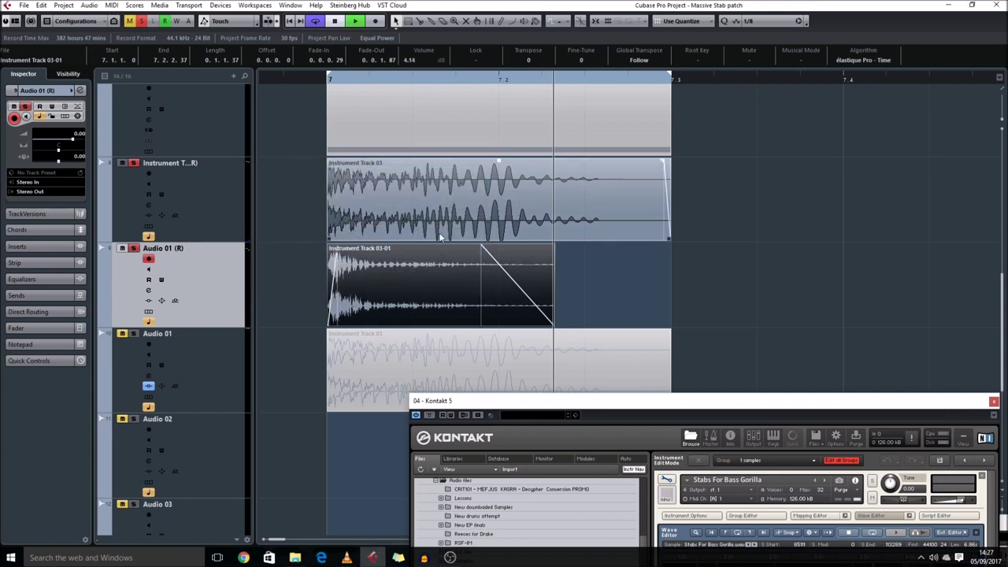
Step: Play both layers and set the Audio 01 (R) clip's volume to 3.54 dB
key(space)
drag(440, 245, 440, 248)
key(g)
key(g)
key(g)
key(g)
key(g)
key(g)
key(g)
key(g)
key(g)
key(g)
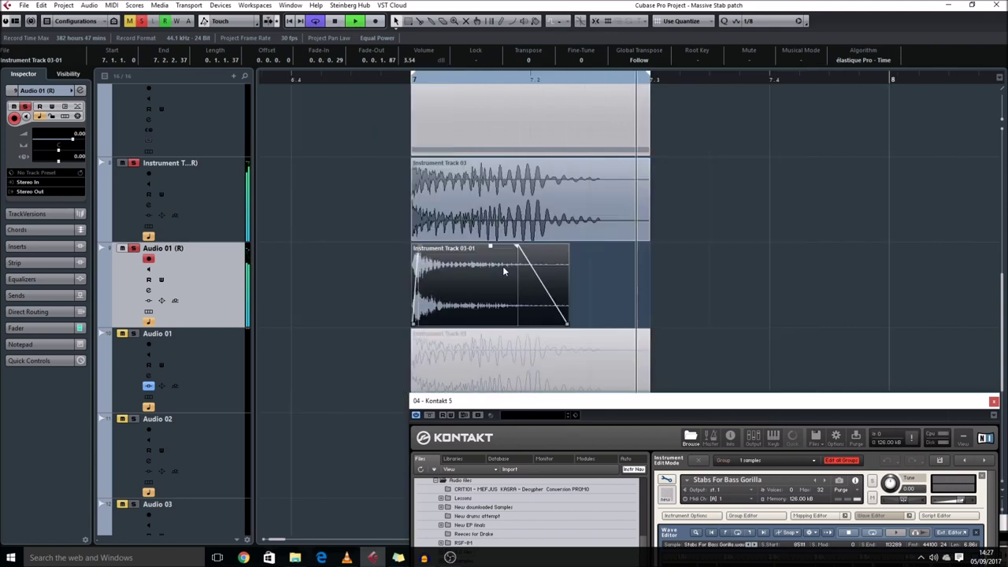
key(shift+g)
scroll(575, 307, right, 3)
Step: Insert MFreqShifter in the second insert slot of the Audio 01 (R) channel with a shift of about -945 Hz
click(79, 91)
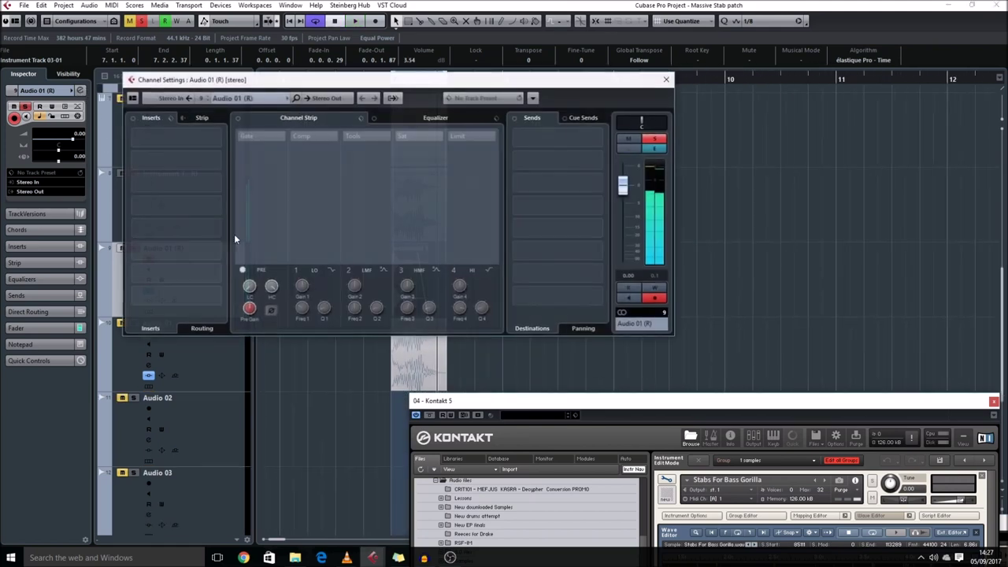
click(181, 136)
click(153, 262)
click(167, 312)
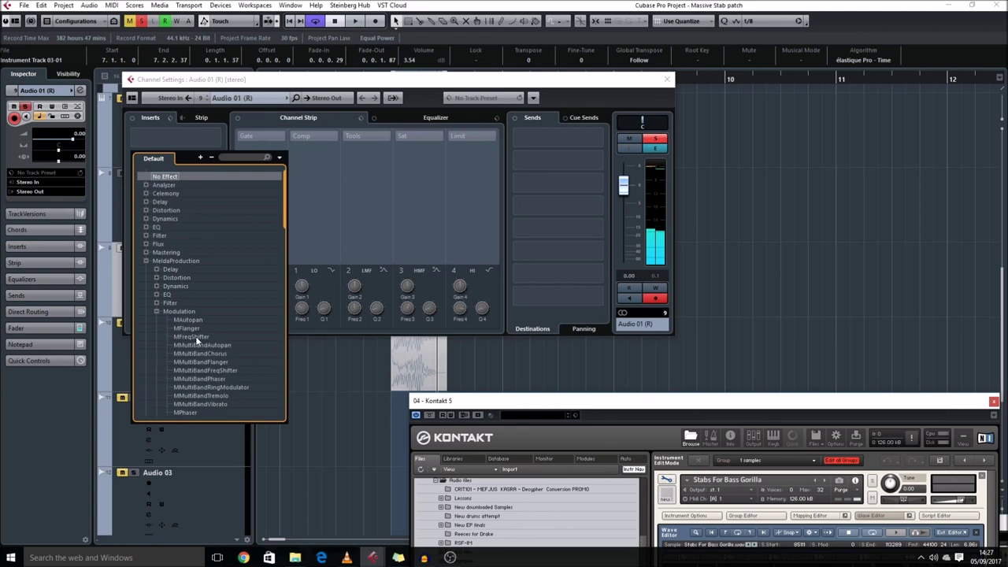
click(195, 337)
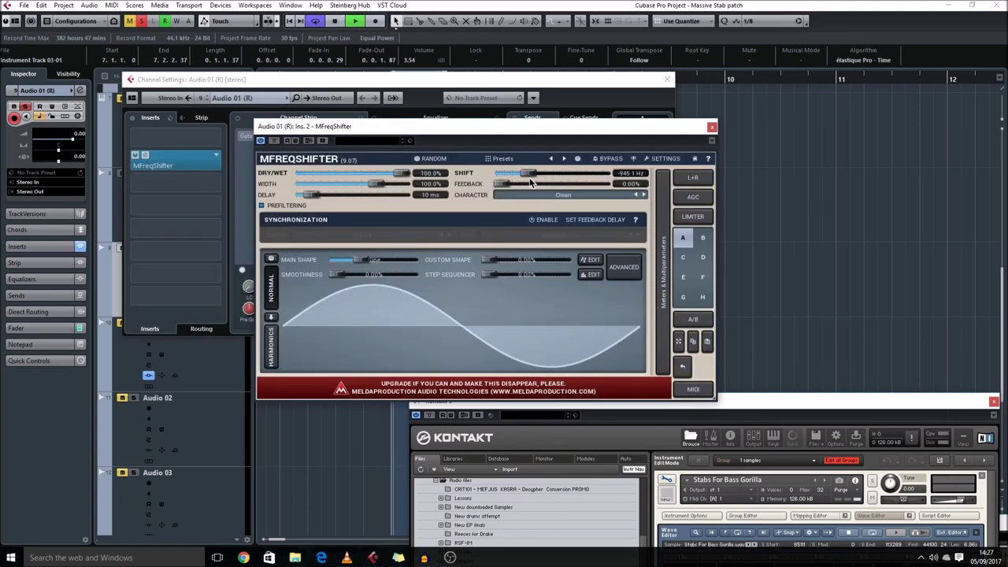
click(712, 127)
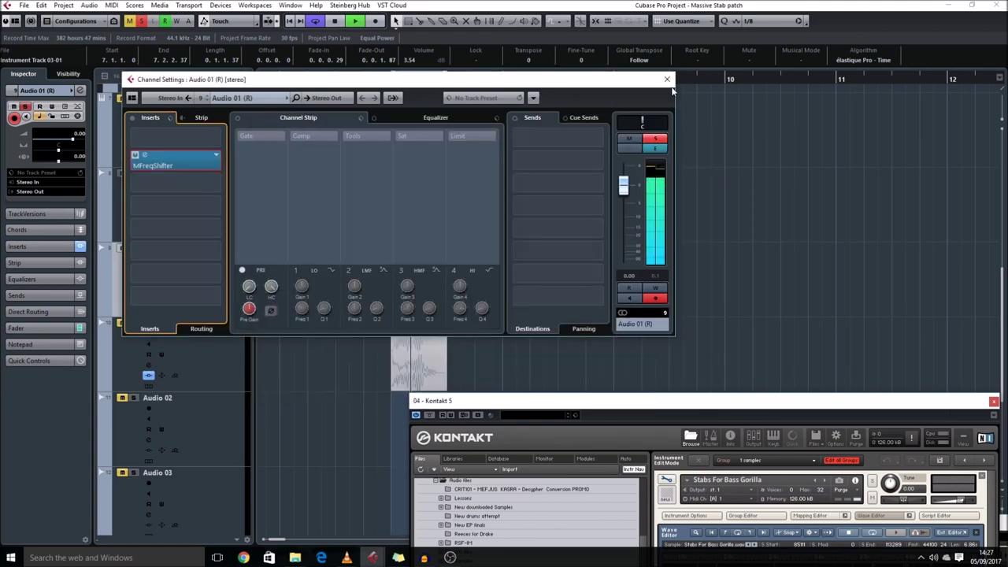
click(667, 79)
Step: Duplicate the rendered Instrument Track 03 (R) track and solo the copy
drag(426, 313, 411, 309)
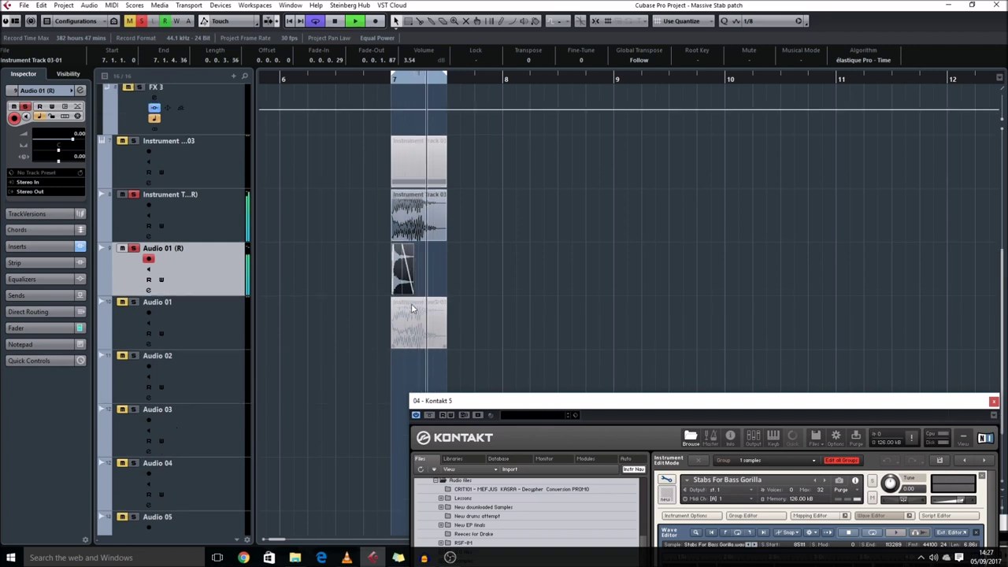
key(ctrl+shift+d)
key(ctrl+z)
click(334, 276)
click(188, 214)
key(ctrl+shift+d)
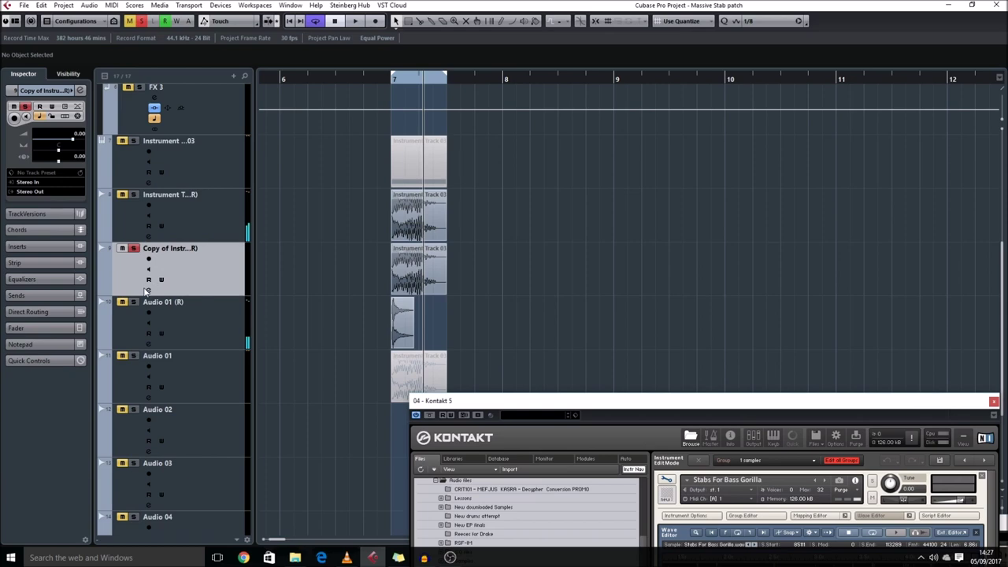
Step: Insert Azurite x64 with its Basic preset in the third insert slot of the duplicated track
click(148, 290)
click(215, 182)
scroll(197, 375, down, 2)
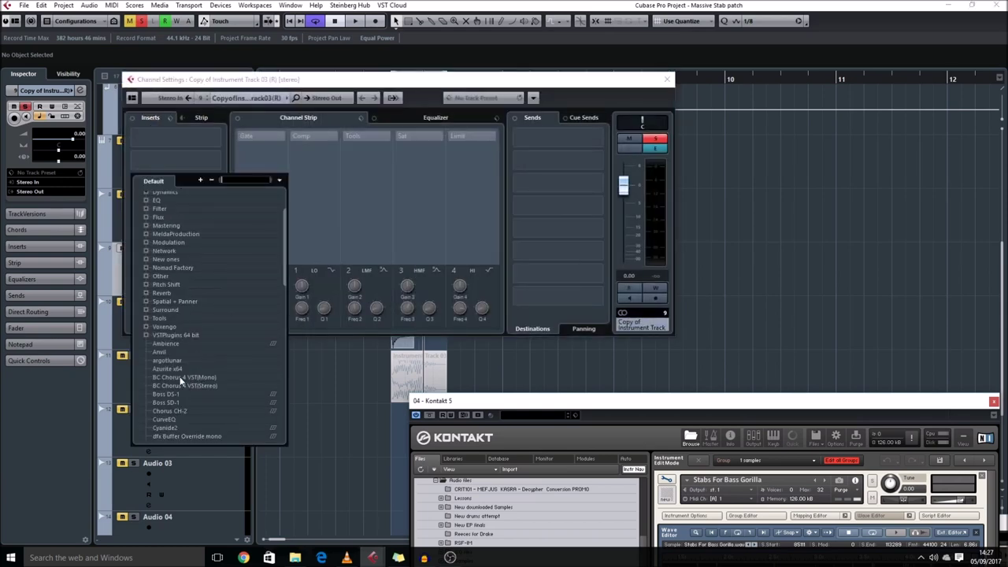
scroll(180, 191, up, 2)
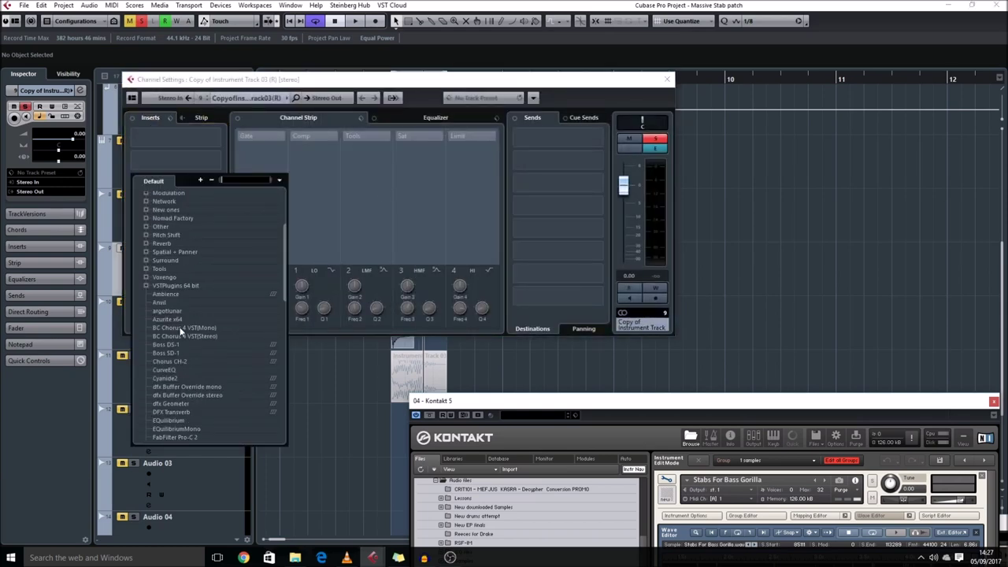
click(180, 317)
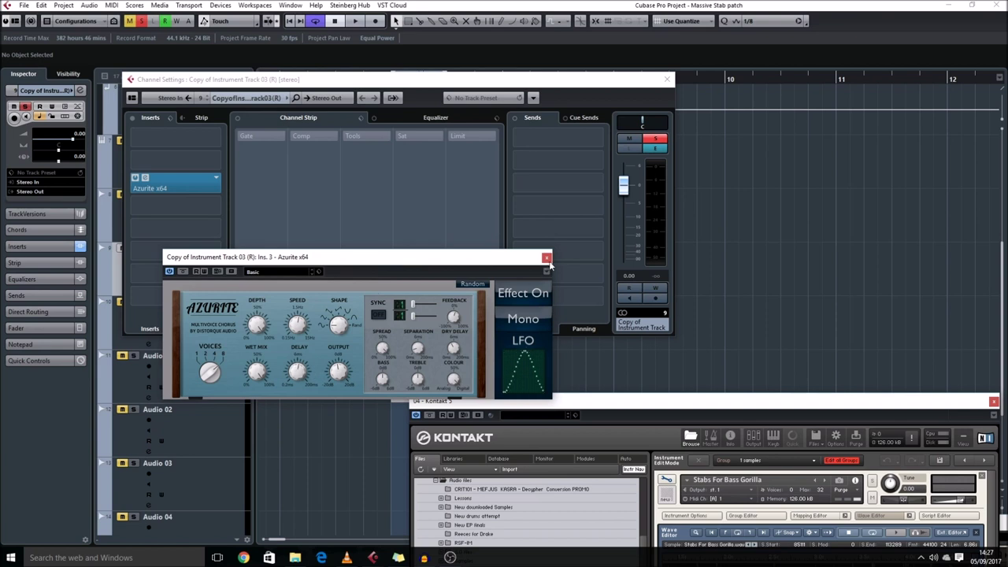
click(547, 257)
Step: Insert Chorus CH-2 in the duplicated track's fourth insert slot, keeping the Warm Guitar preset, and play the result
click(192, 207)
scroll(184, 387, down, 2)
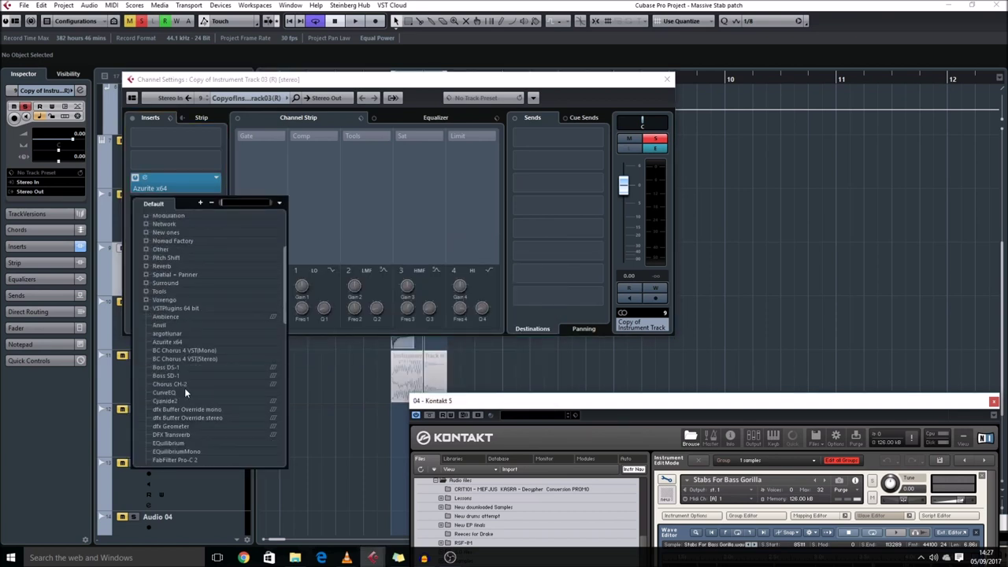
click(182, 385)
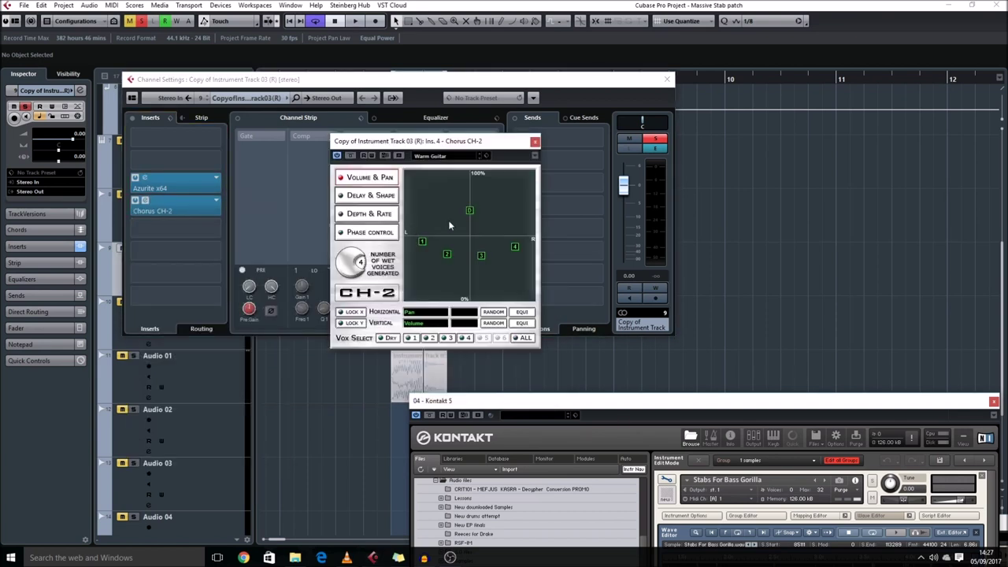
key(space)
click(534, 141)
Step: Insert FabFilter Pro-Q in the duplicated track's fifth slot and add a 48 dB/oct low cut just below 200 Hz
click(169, 223)
click(148, 296)
click(193, 333)
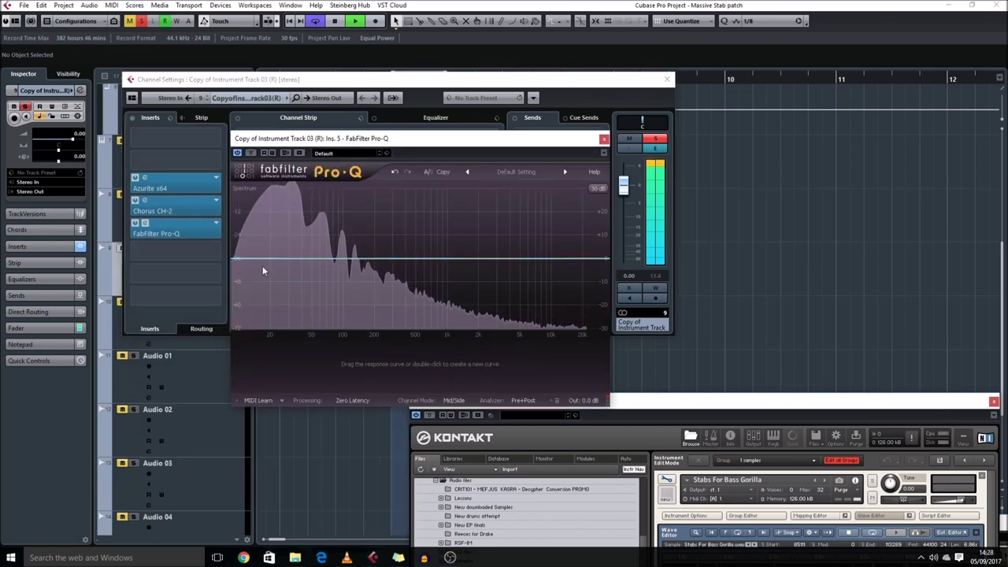
drag(236, 259, 367, 258)
click(326, 377)
click(344, 425)
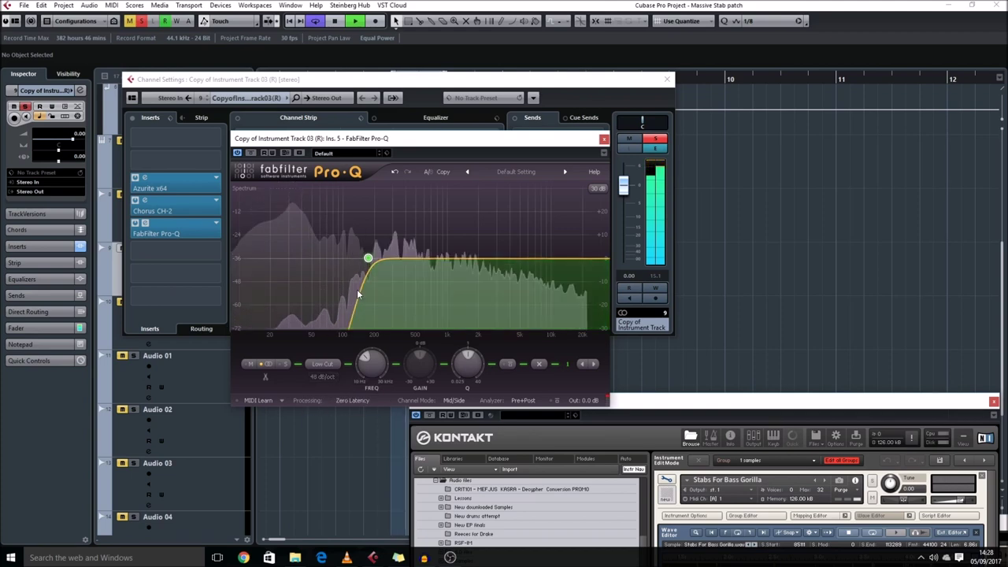
Step: Close the equalizer and channel settings, and solo Instrument Track 03 (R), its copy and Audio 01 (R) together
click(604, 139)
click(667, 80)
click(134, 195)
click(141, 259)
click(142, 316)
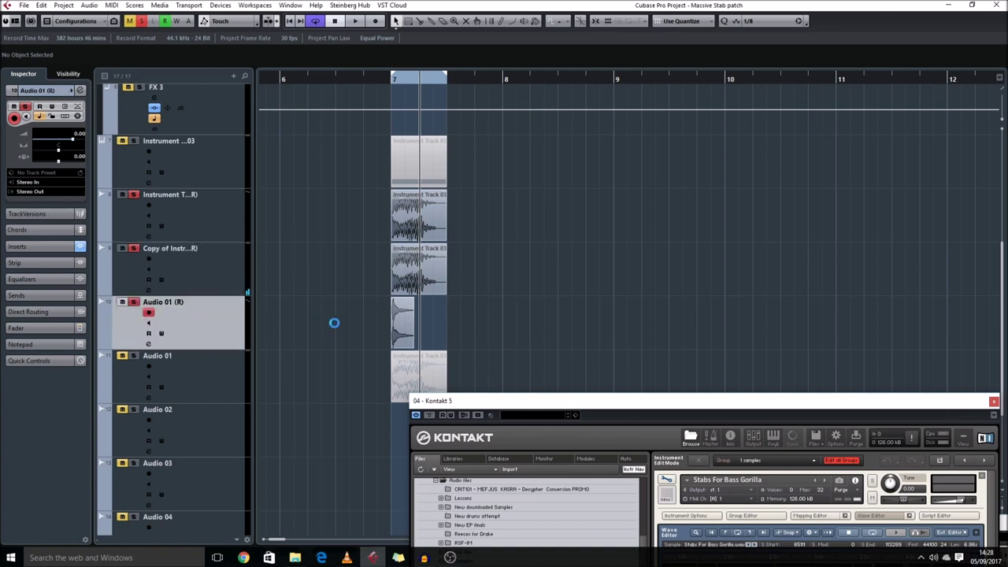
Step: Play the layers, set the duplicated clip's volume to -1.78 dB and add a 0.0.0.118 fade-in to it
click(211, 261)
key(space)
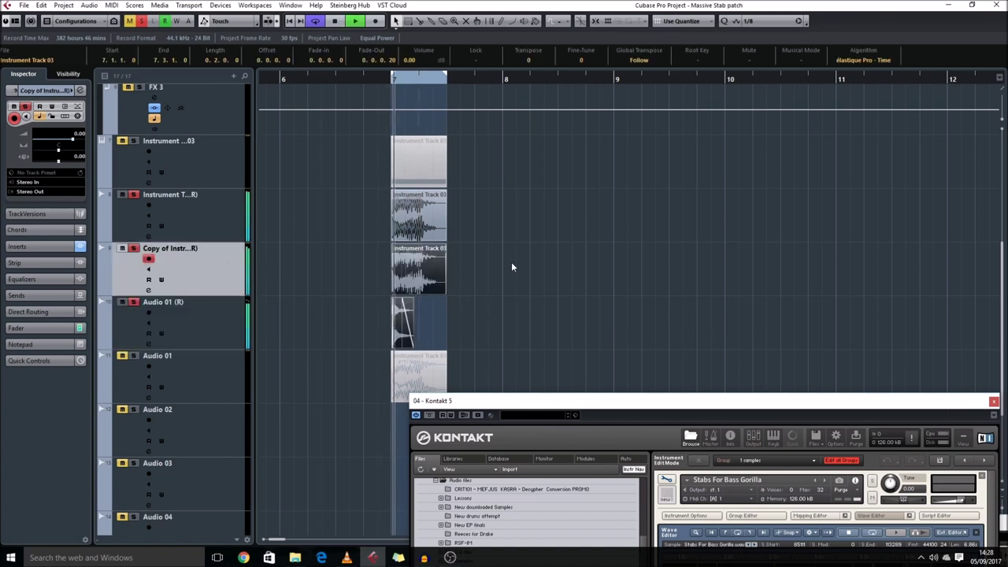
click(398, 264)
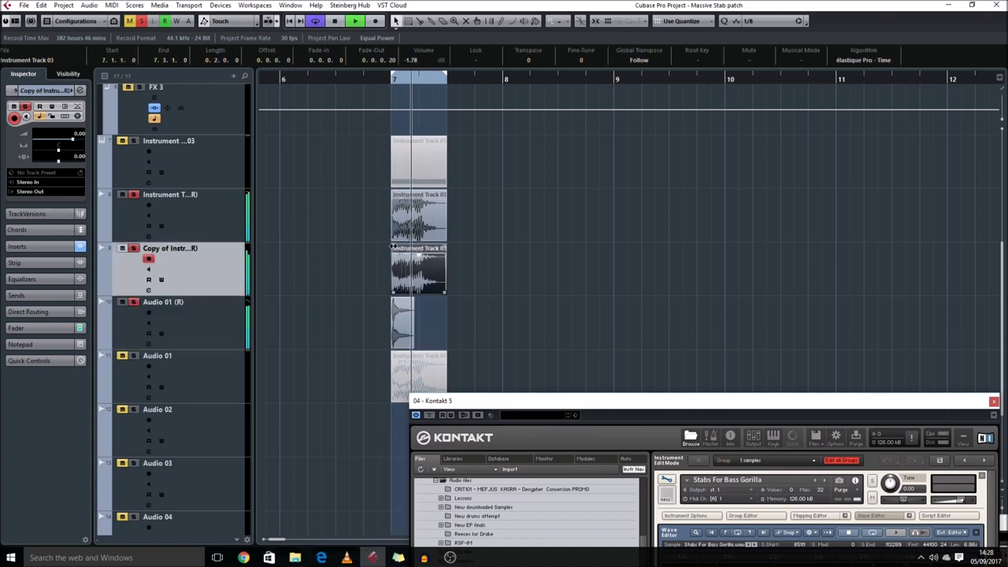
key(shift+g)
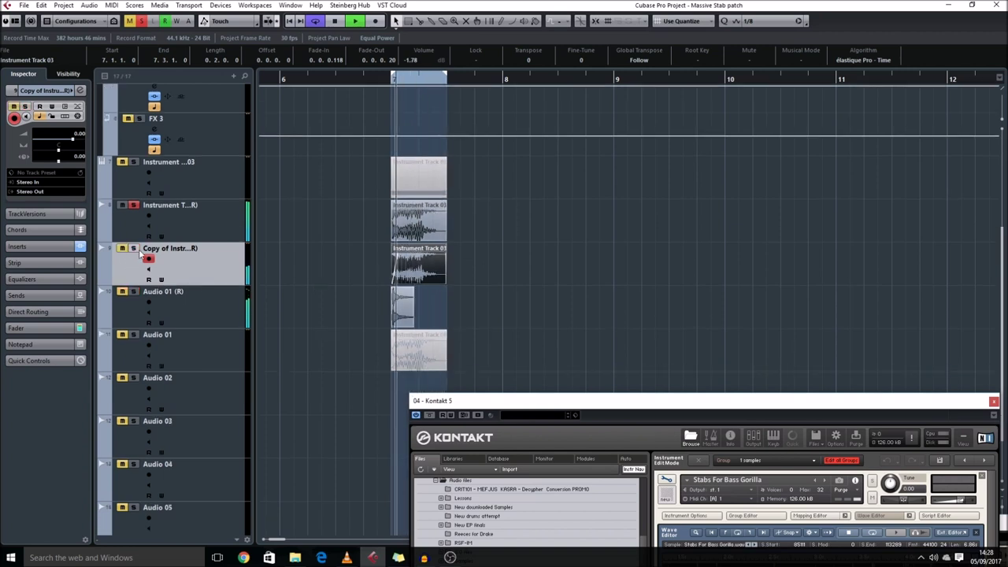
Step: Compare the stab with and without the duplicated chorus layer by toggling the layers' solos during playback
key(Up)
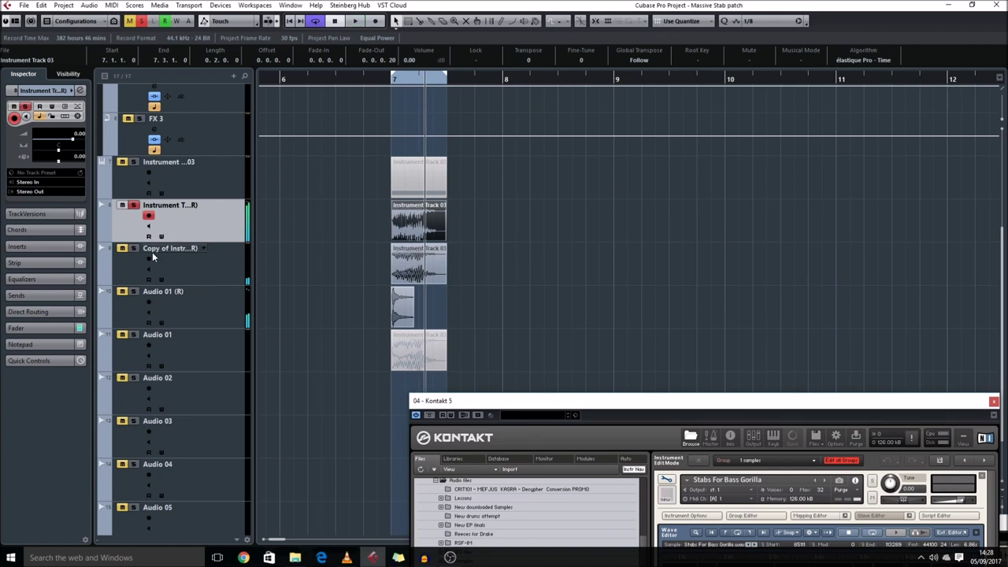
click(136, 300)
click(402, 271)
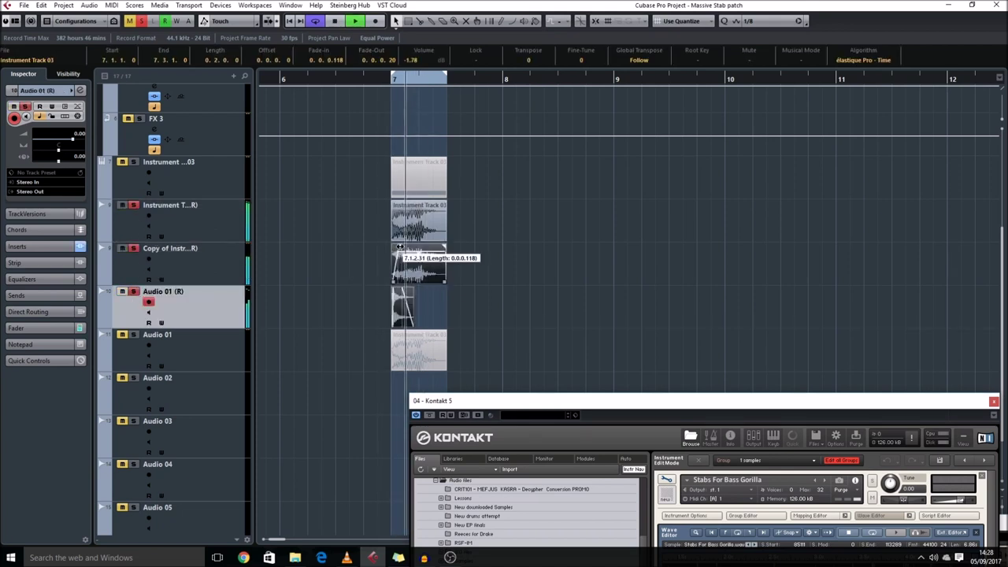
click(486, 244)
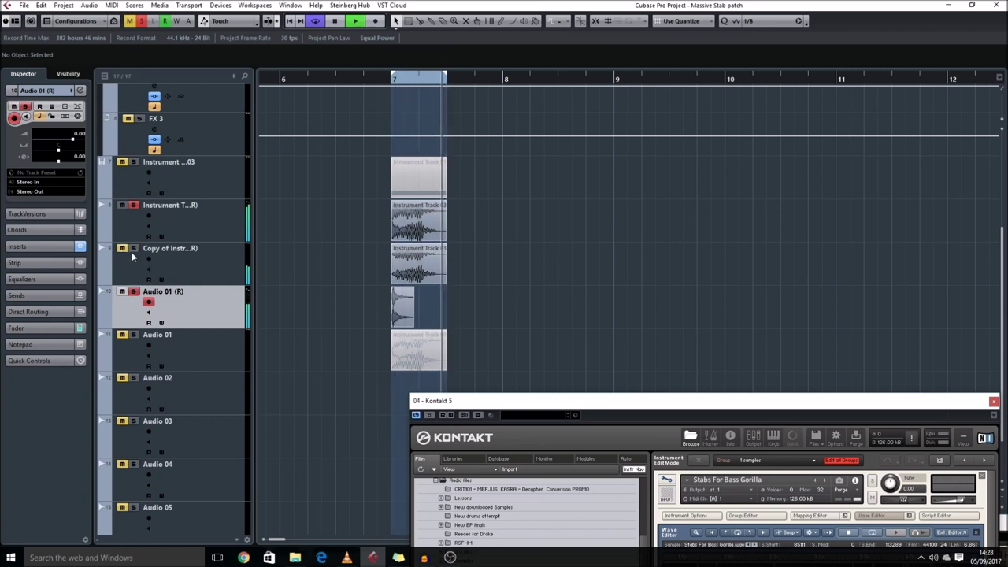
key(shift+g)
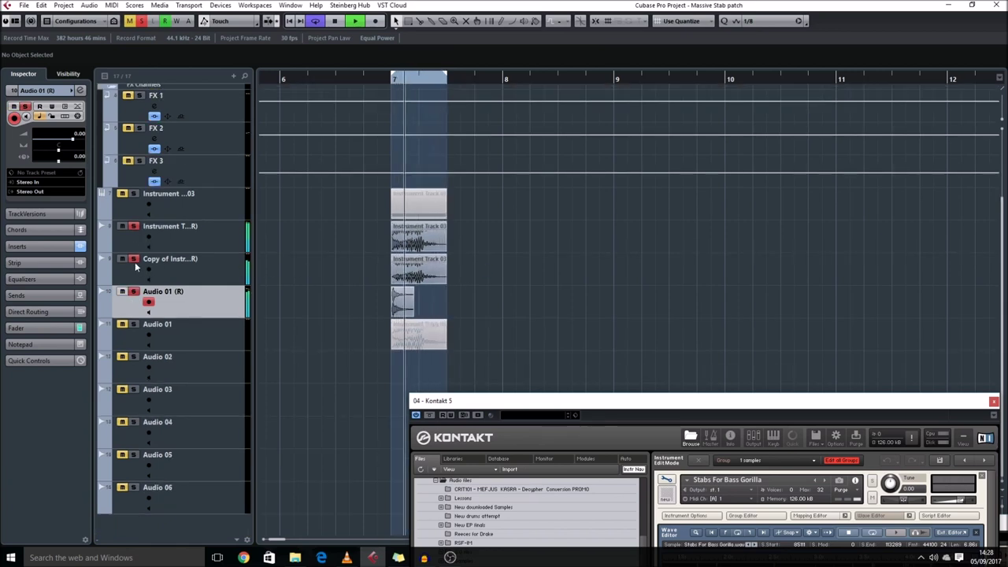
Step: Export the soloed layers from the Stereo Out as a 24-bit, 44.1 kHz wave file named "Massive stab 3"
scroll(360, 289, right, 2)
scroll(360, 289, left, 1)
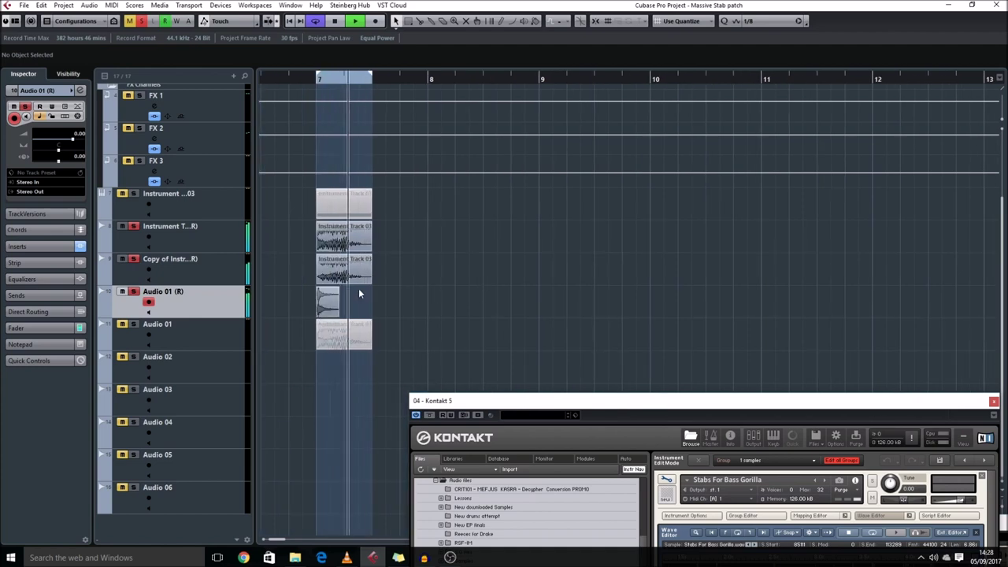
key(ctrl+shift+e)
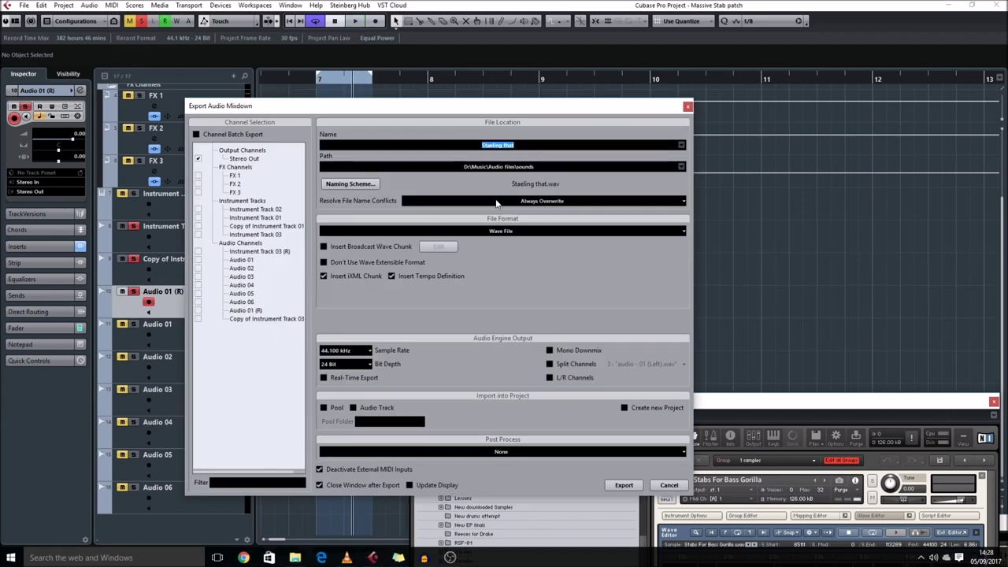
text(Massive stab 3)
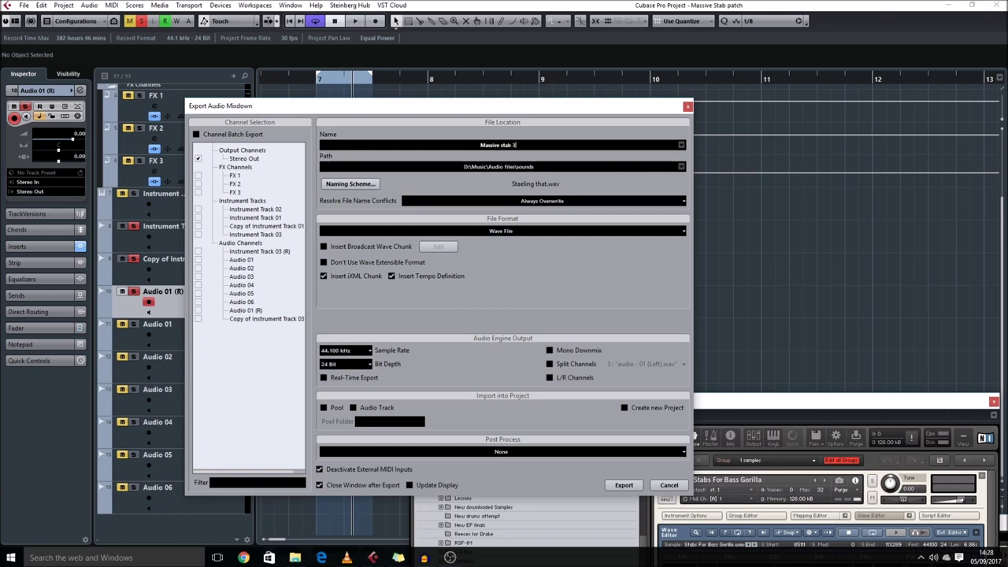
click(640, 484)
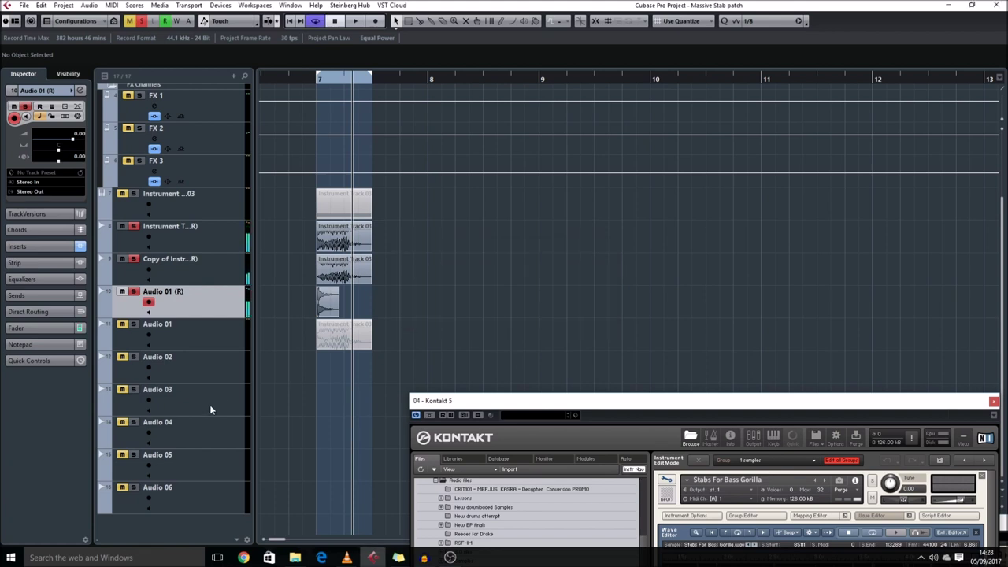
Step: Add an instrument track below Audio 01 (R) and load Kontakt 5 on it
right_click(186, 320)
click(193, 336)
key(Return)
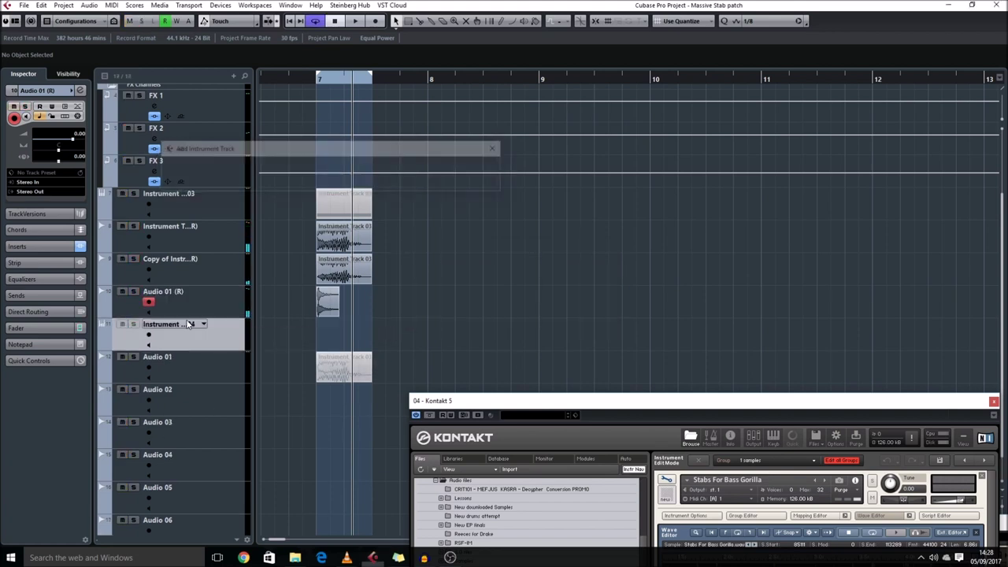
click(55, 191)
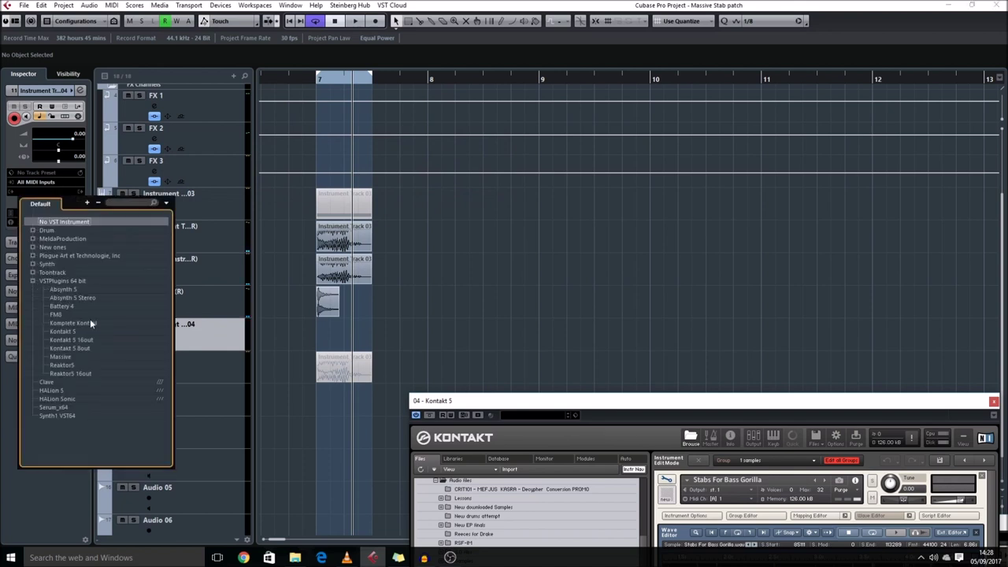
click(84, 332)
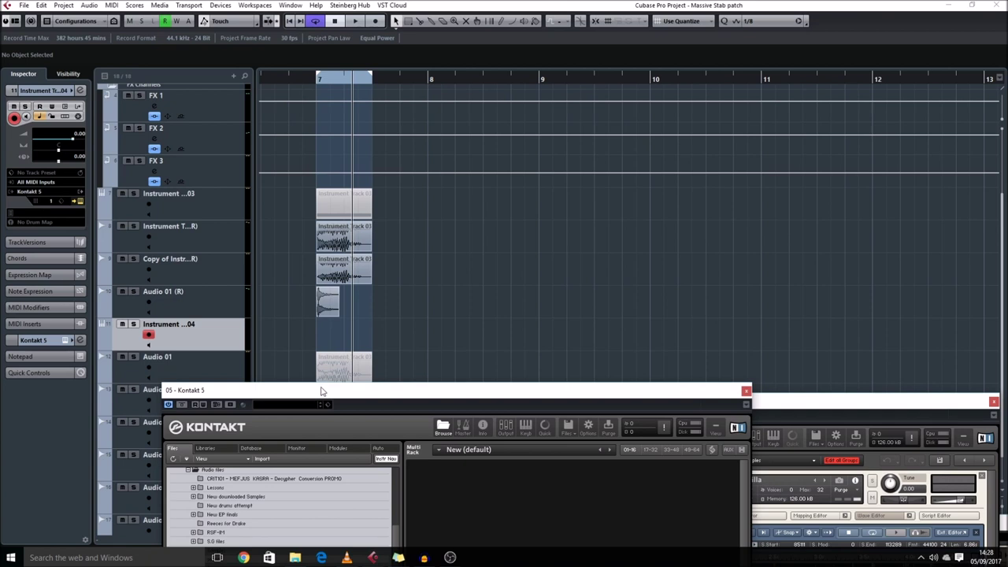
Step: Create a half-bar MIDI part at bar 7 on Instrument Track 04, view it in the Key Editor and close the editor
double_click(335, 334)
click(385, 339)
click(349, 336)
double_click(350, 338)
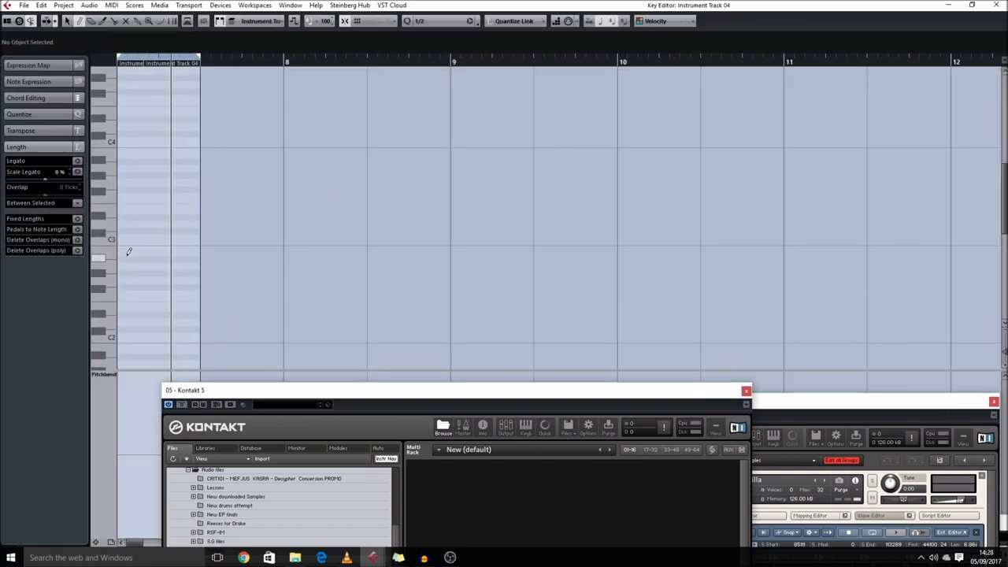
click(997, 5)
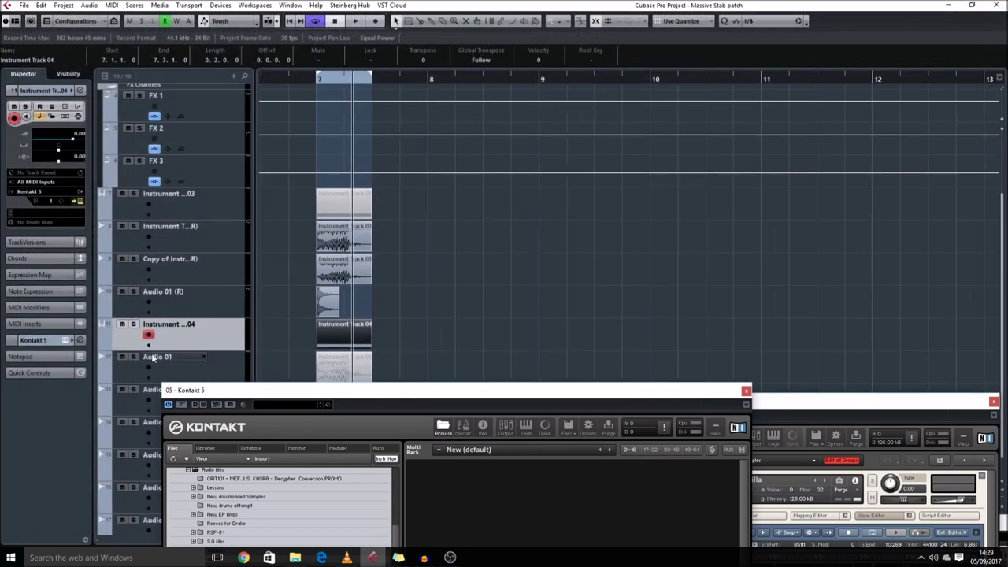
Step: Solo Instrument Track 04 and move its empty MIDI part to the start of bar 8
click(133, 324)
drag(331, 338, 444, 337)
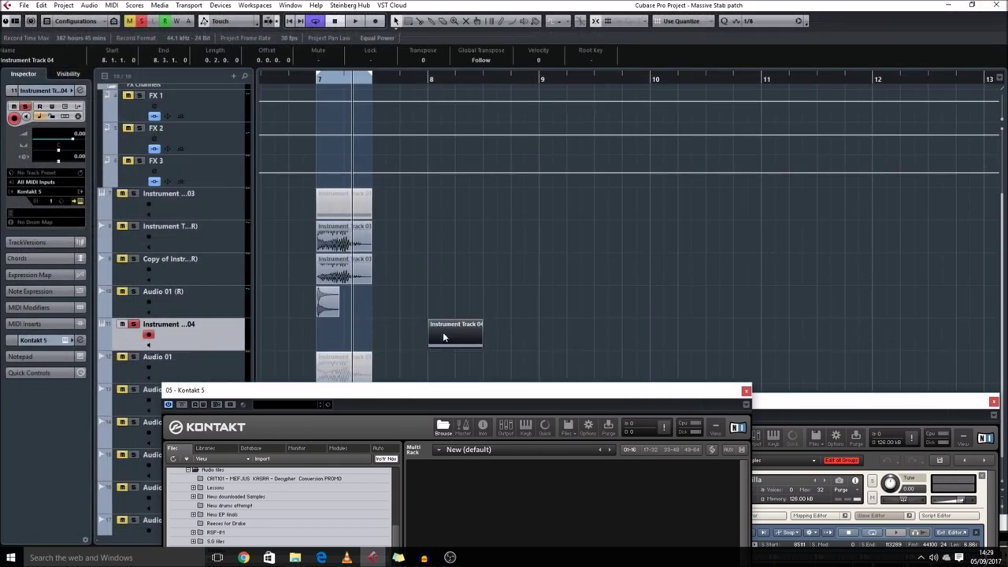
Step: Set the cycle range to the MIDI part and load Massive stab 3.wav into Kontakt, removing the wrongly loaded drum loop
key(p)
drag(398, 390, 414, 126)
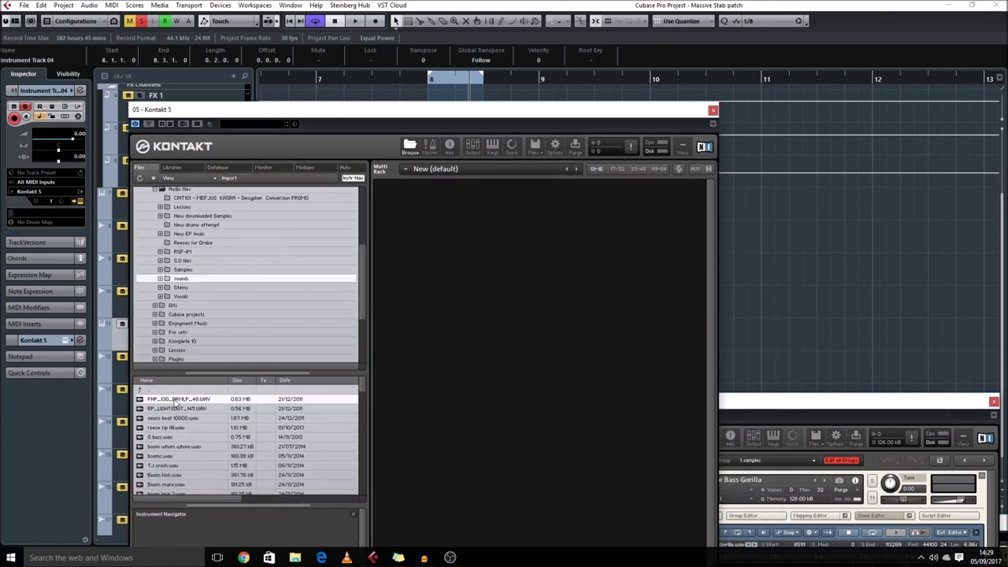
click(286, 382)
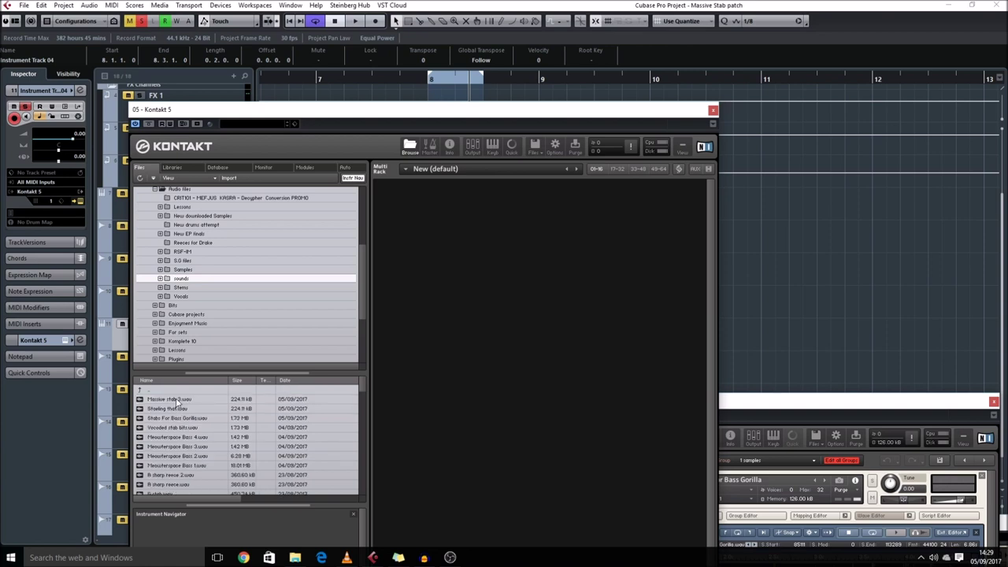
drag(177, 401, 424, 376)
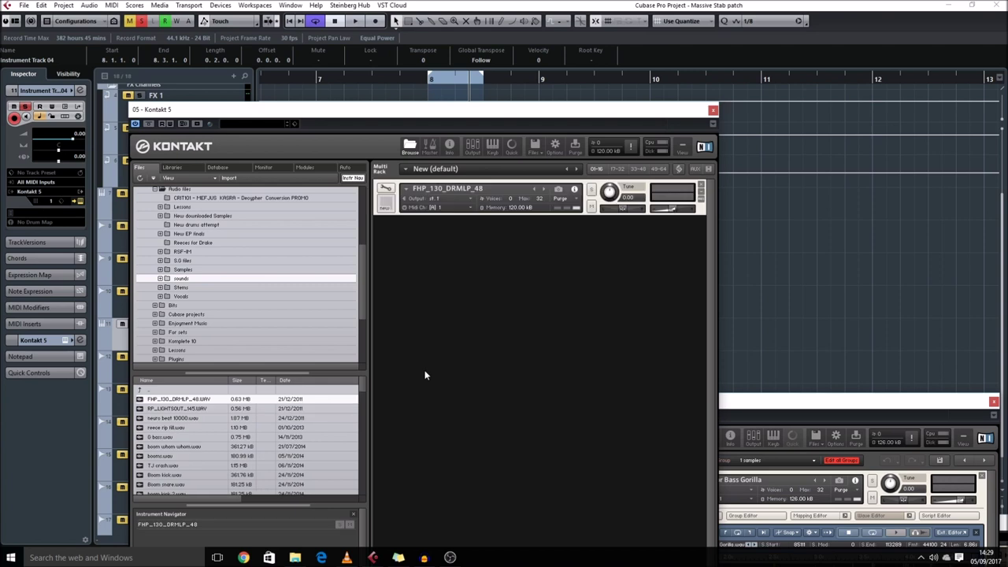
click(702, 186)
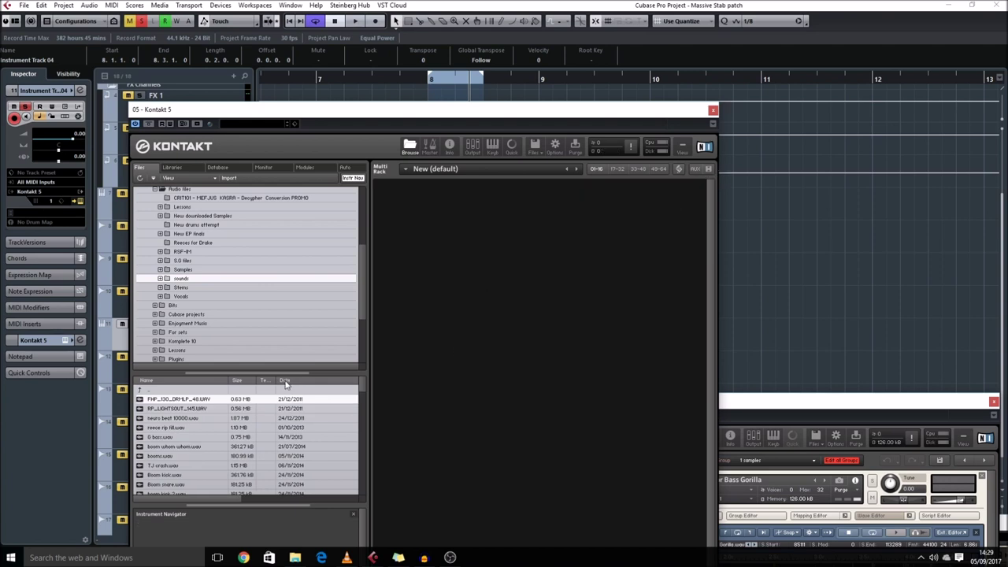
double_click(182, 400)
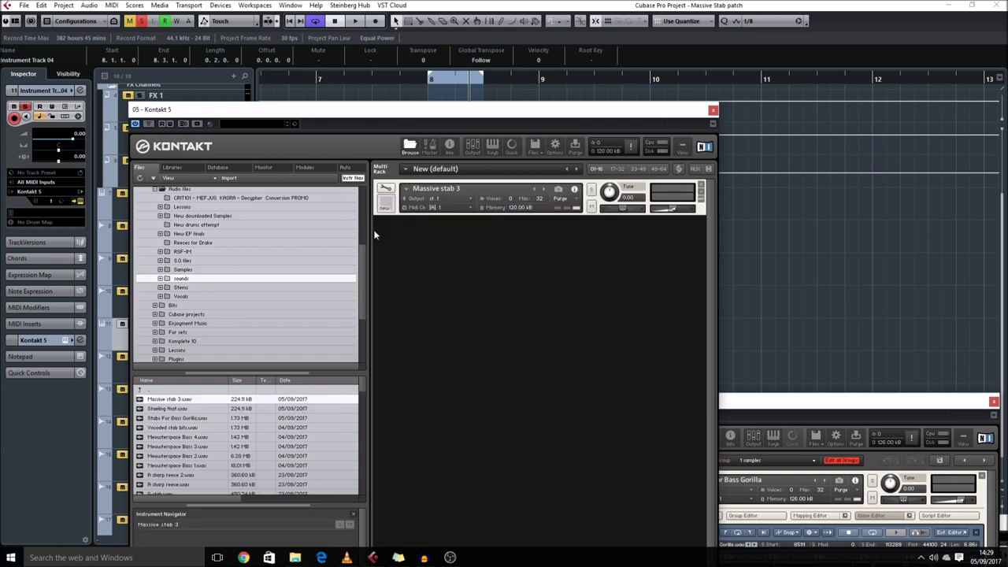
Step: Open the Massive stab 3 instrument for editing, start playback and set its volume to about -0.1 dB
click(385, 189)
click(591, 224)
key(space)
drag(434, 117, 426, 76)
drag(665, 168, 671, 171)
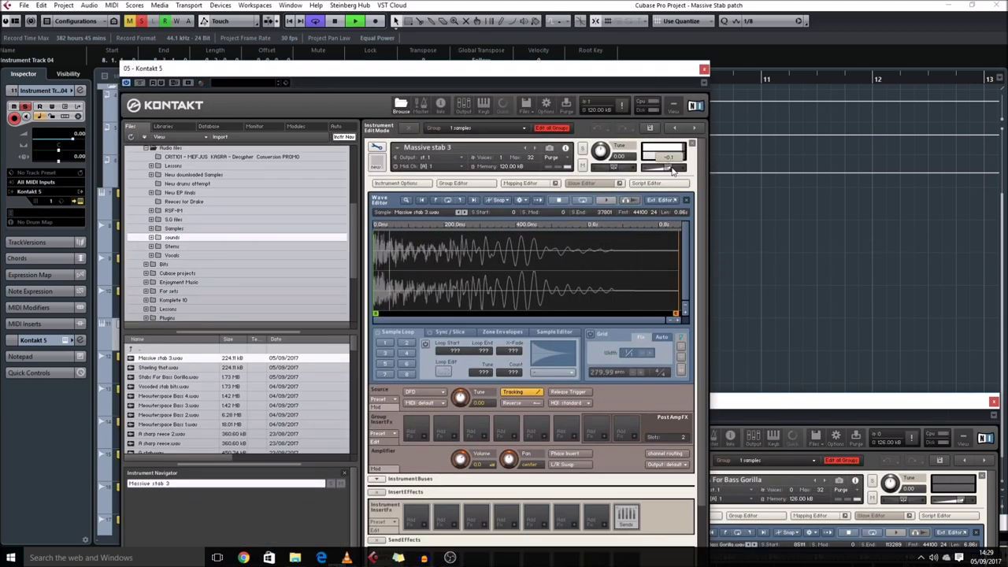
Step: Try modulating the source tune with a flexible envelope shaped as a fast pitch drop, and delete the envelope
right_click(463, 397)
mouse_move(498, 420)
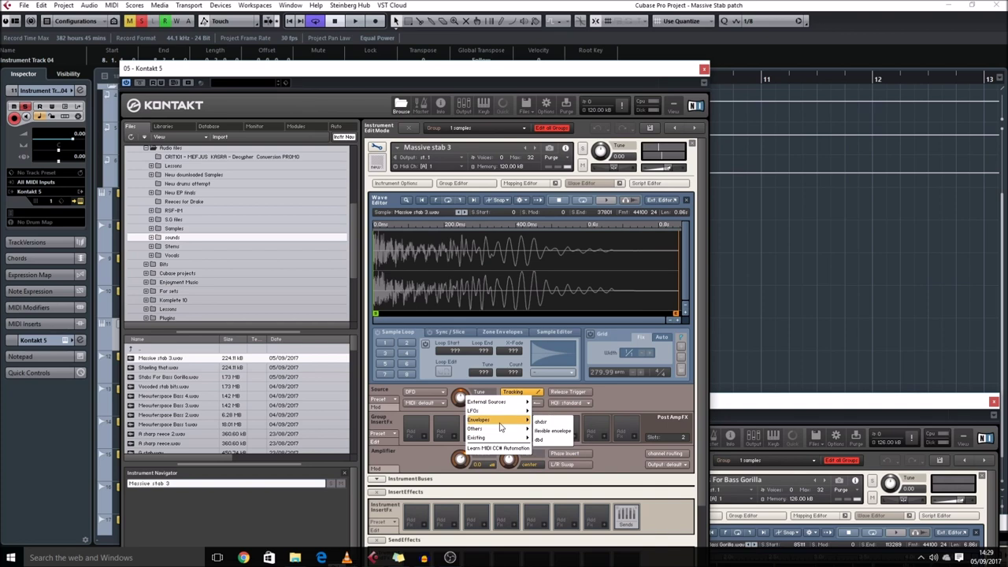
click(547, 431)
scroll(702, 354, down, 5)
drag(505, 67, 484, 4)
drag(421, 454, 386, 457)
drag(493, 482, 400, 494)
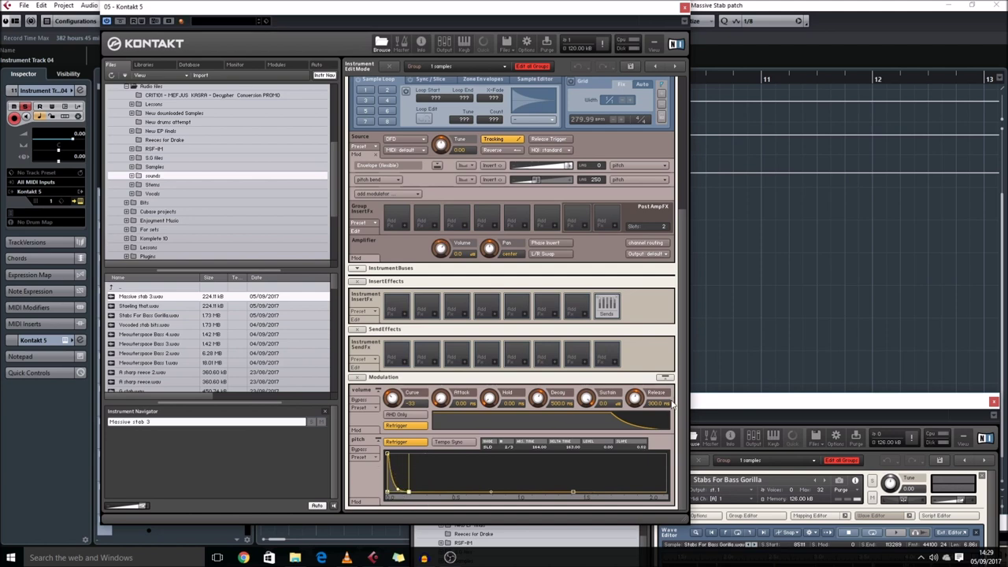
scroll(643, 190, up, 5)
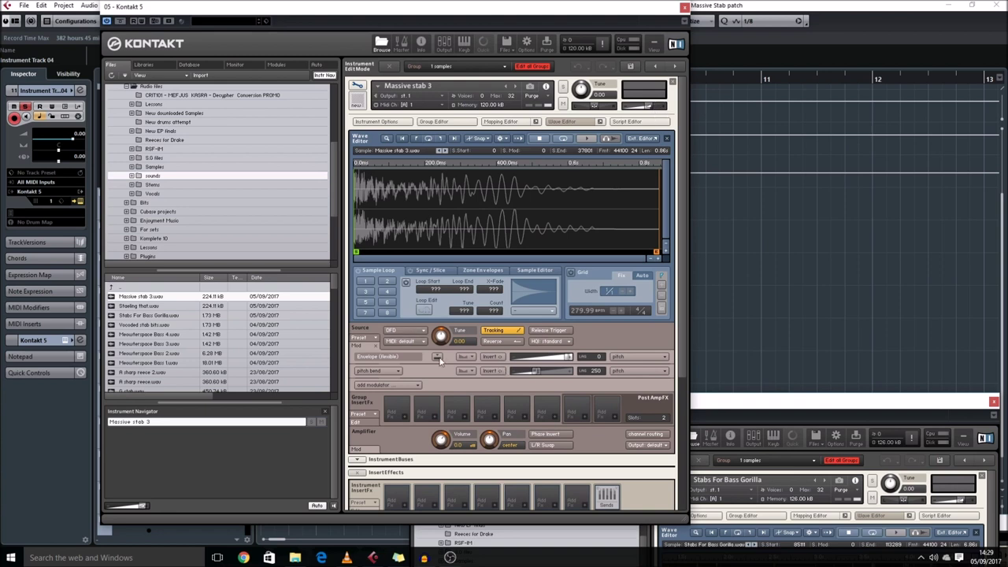
key(Delete)
Step: Switch the source module to Time Machine mode and set its tune to -36 and its formant to -0.6
click(403, 330)
click(403, 362)
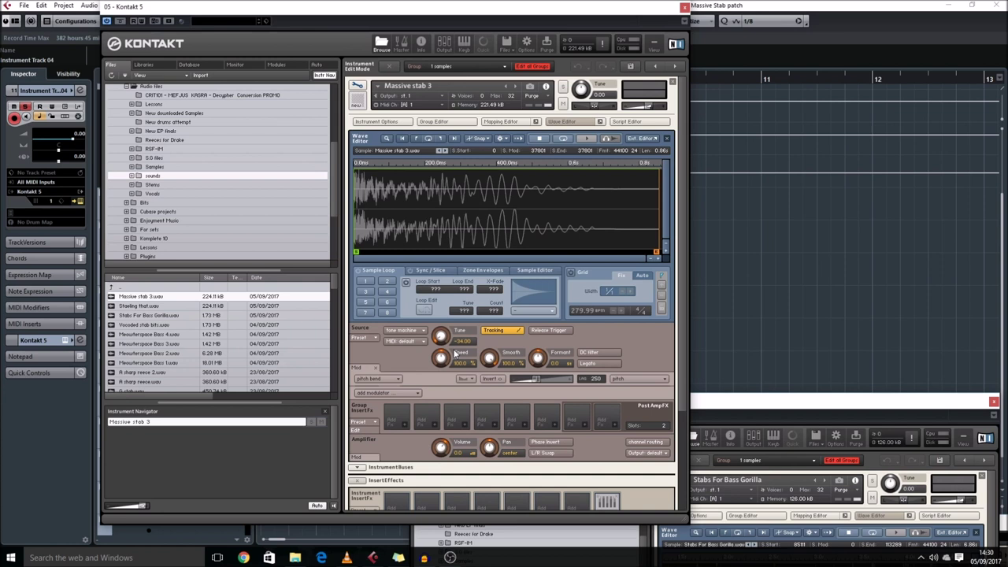
drag(442, 336, 444, 341)
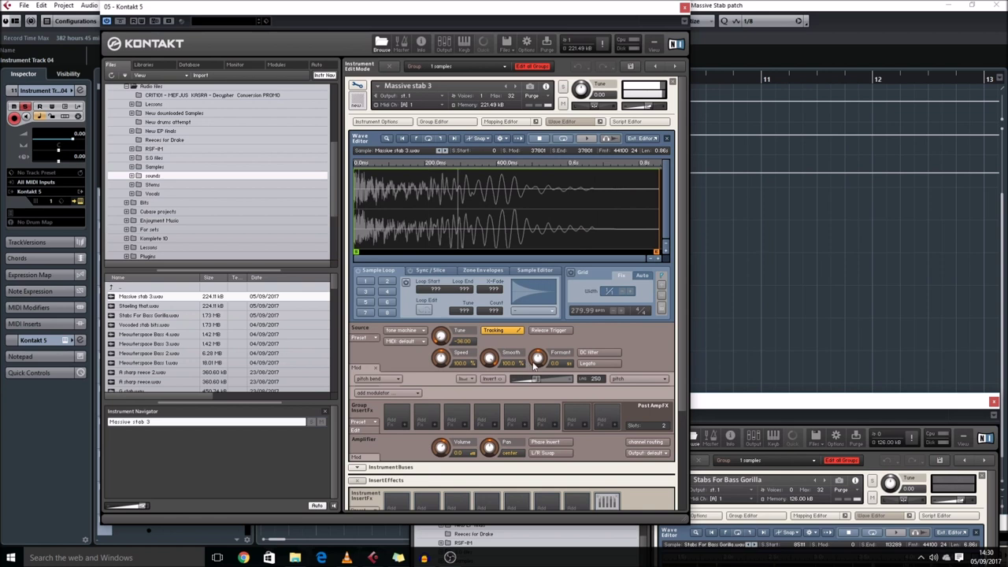
drag(535, 358, 535, 360)
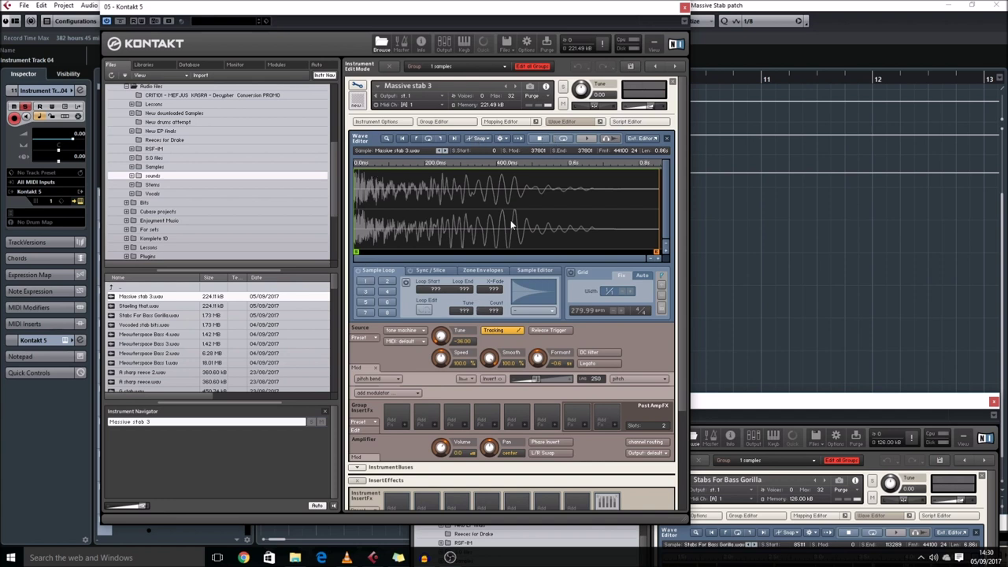
Step: Set the instrument tune to 4.00, the source tune to -35, the smooth to 0% and the formant to about -3.5
drag(438, 340, 444, 338)
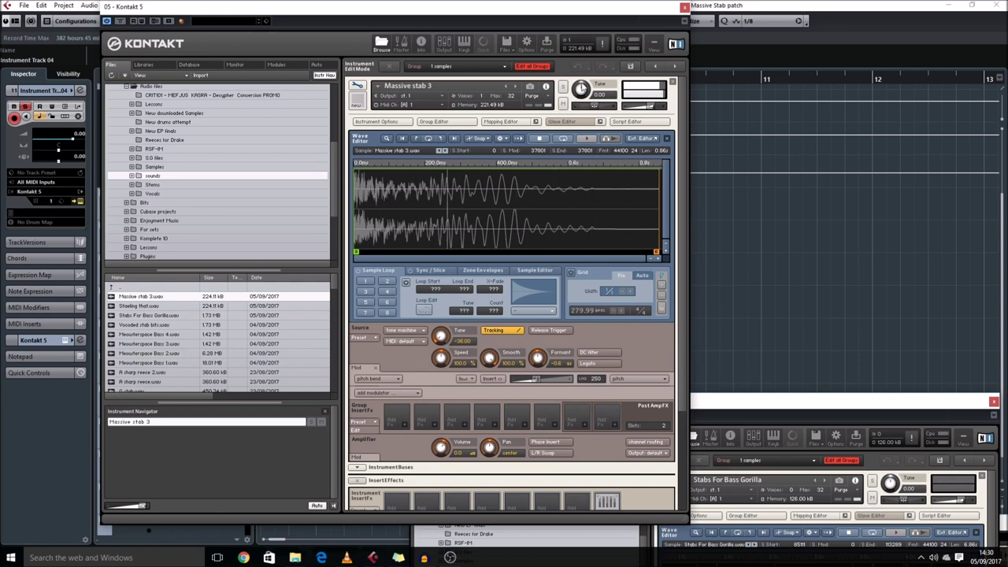
drag(580, 89, 581, 83)
drag(538, 358, 542, 431)
drag(542, 359, 541, 318)
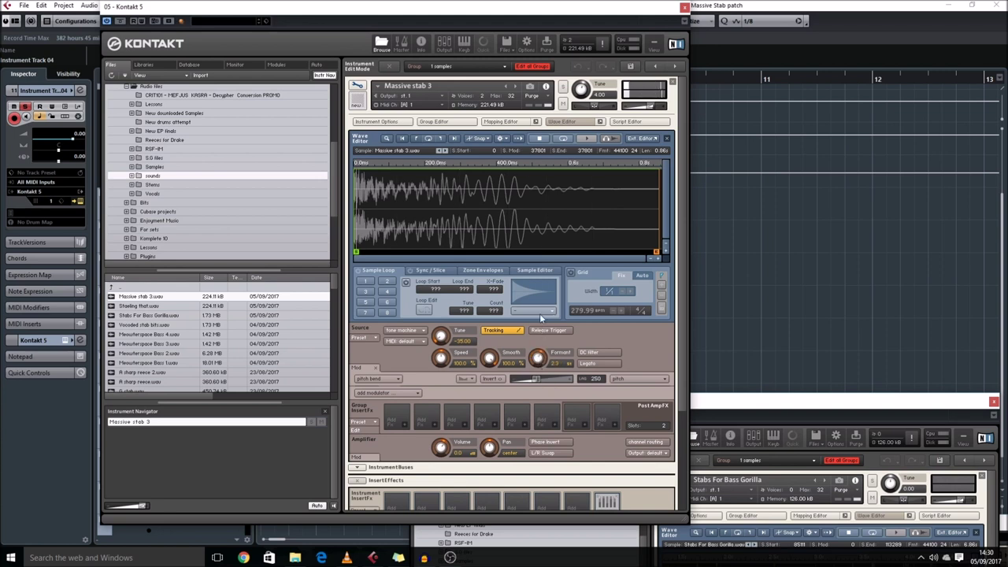
ctrl+click(489, 359)
mouse_move(539, 358)
mouse_down()
mouse_move(541, 405)
mouse_move(537, 366)
mouse_up()
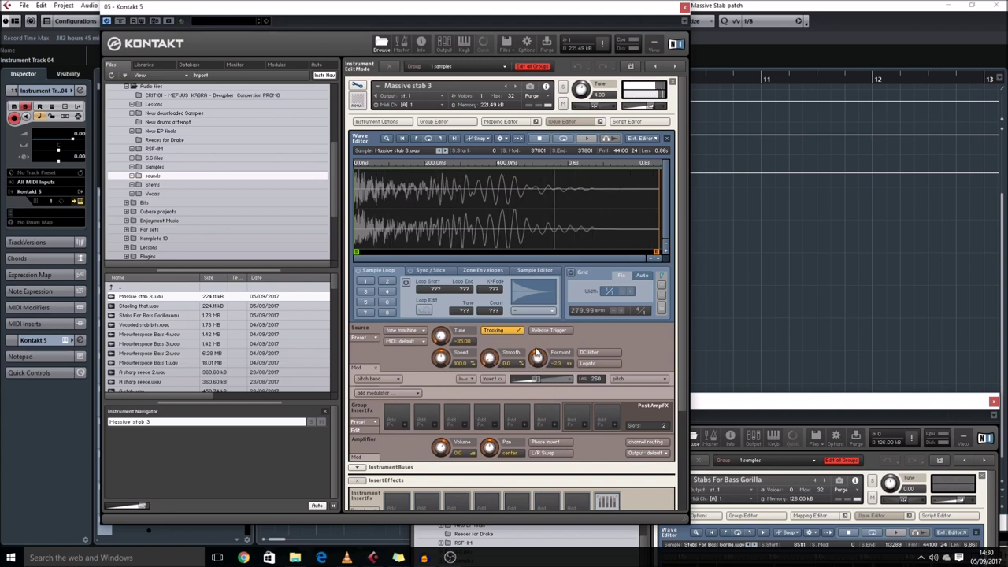
Step: Set the source speed to 59.7%, the formant to 8.1 and the volume envelope's release to 0 ms
mouse_move(441, 360)
mouse_down()
mouse_move(440, 338)
mouse_move(444, 362)
mouse_up()
mouse_move(538, 358)
mouse_down()
mouse_move(537, 376)
mouse_move(536, 356)
mouse_up()
scroll(639, 503, down, 3)
drag(639, 502, 641, 516)
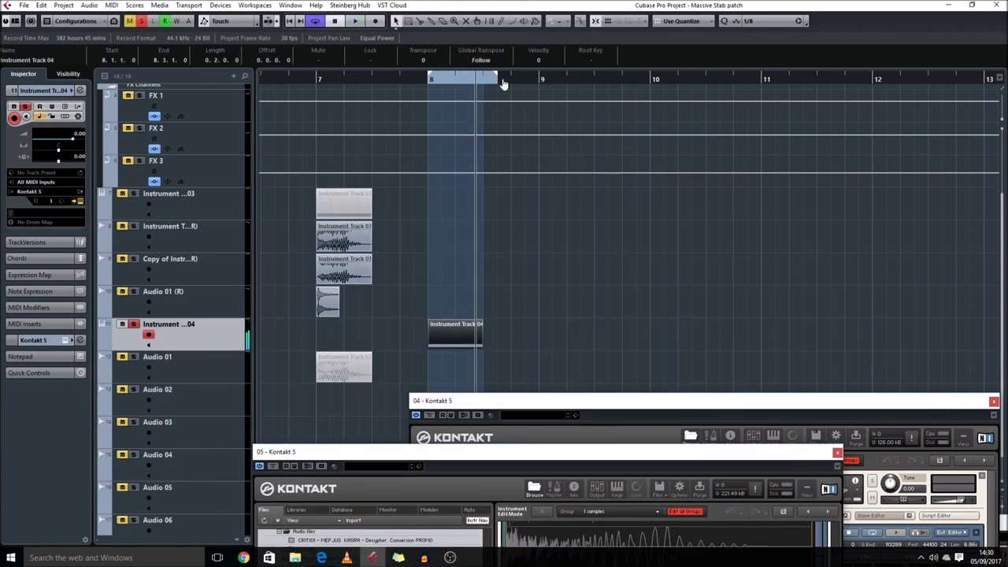
Step: Extend the cycle range and the Instrument Track 04 MIDI part to the start of bar 9
drag(485, 79, 539, 82)
click(527, 342)
drag(482, 346, 520, 346)
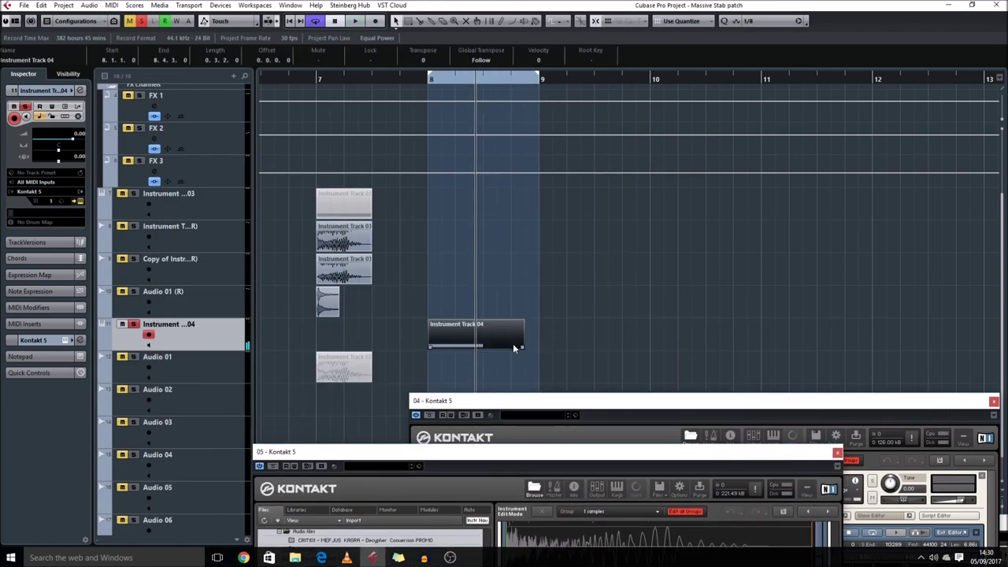
Step: Open the Instrument Track 04 part in the Key Editor, select its C3 note and play it from the left locator
double_click(523, 341)
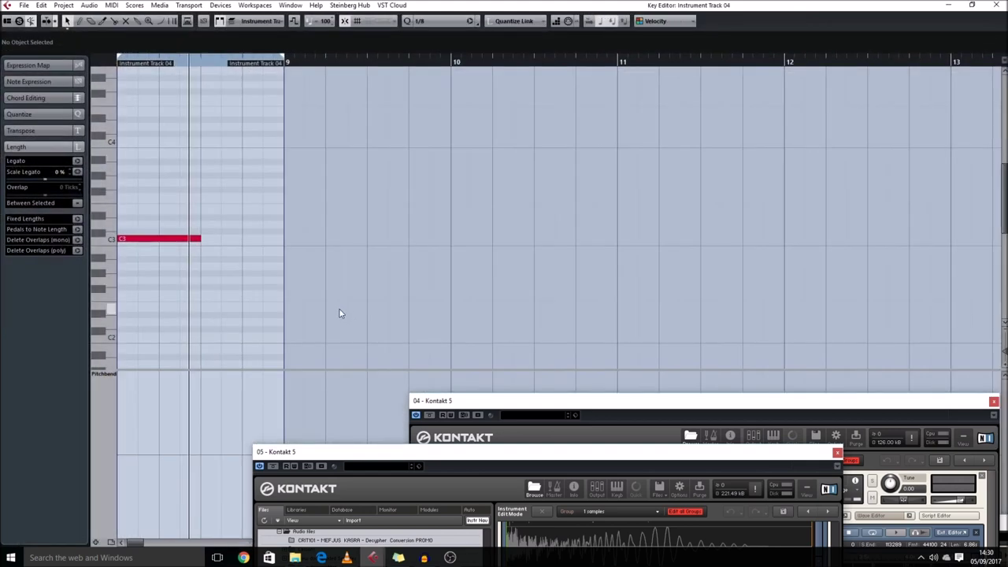
click(155, 238)
key(space)
key(h)
key(h)
key(shift+h)
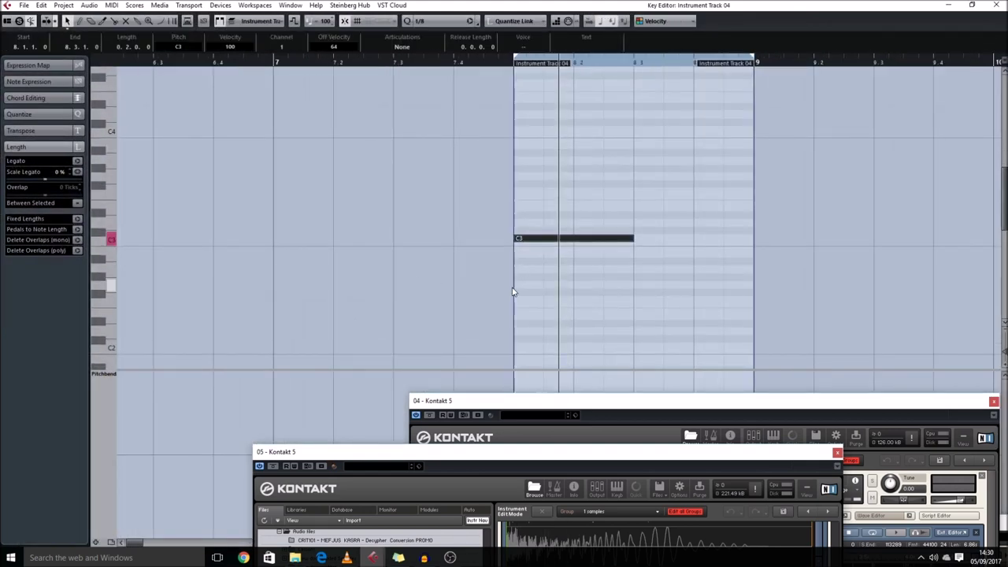
scroll(513, 293, right, 2)
key(KP_1)
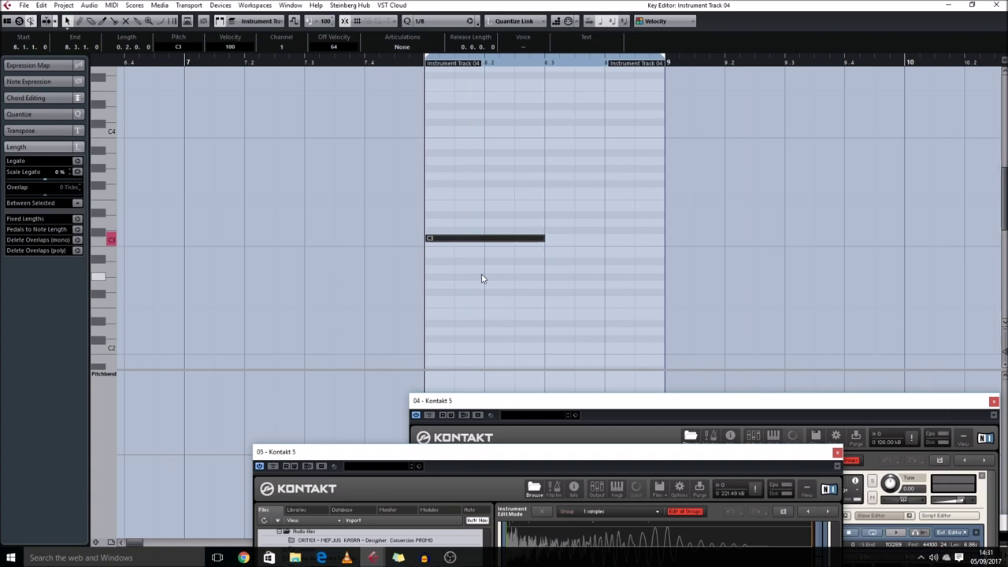
key(space)
click(484, 279)
Step: Split the C3 note at beat 2 of bar 8 and raise its second half to C#3
scroll(536, 280, right, 2)
key(3)
click(307, 239)
key(1)
mouse_move(320, 239)
mouse_down()
mouse_move(325, 230)
mouse_move(419, 232)
mouse_move(321, 234)
mouse_up()
Step: Split the C#3 note after an eighth, return the remainder to C3 and fill bar 8 with alternating C3 and C#3 notes
key(3)
click(338, 230)
key(1)
click(346, 251)
click(367, 262)
click(359, 250)
click(528, 310)
drag(401, 236, 411, 233)
drag(323, 266, 239, 211)
click(404, 278)
Step: Vary the source formant and smooth in Kontakt 5 and lower the speed to 33.7%
drag(508, 452, 349, 42)
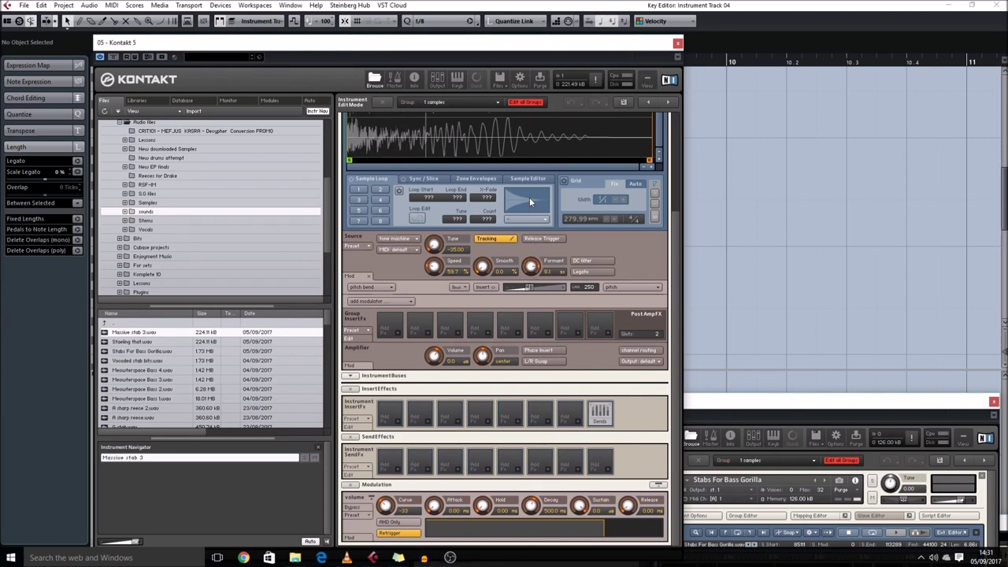
drag(531, 267, 527, 294)
drag(477, 266, 475, 218)
drag(527, 267, 524, 198)
drag(482, 266, 520, 268)
mouse_move(433, 266)
mouse_down()
mouse_move(440, 282)
mouse_move(430, 246)
mouse_move(426, 265)
mouse_up()
drag(533, 326, 508, 268)
Step: Try the source tune at -31 and set it back to -35
mouse_move(433, 245)
mouse_down()
mouse_move(430, 218)
mouse_move(435, 246)
mouse_up()
double_click(457, 251)
drag(442, 237, 434, 251)
text(-31)
key(Return)
double_click(459, 250)
text(-35)
key(Return)
Step: Set the source smooth to 27.0% and the formant to about -6.5, and close the Kontakt window for Instrument Track 04
drag(484, 268, 477, 236)
drag(531, 268, 549, 347)
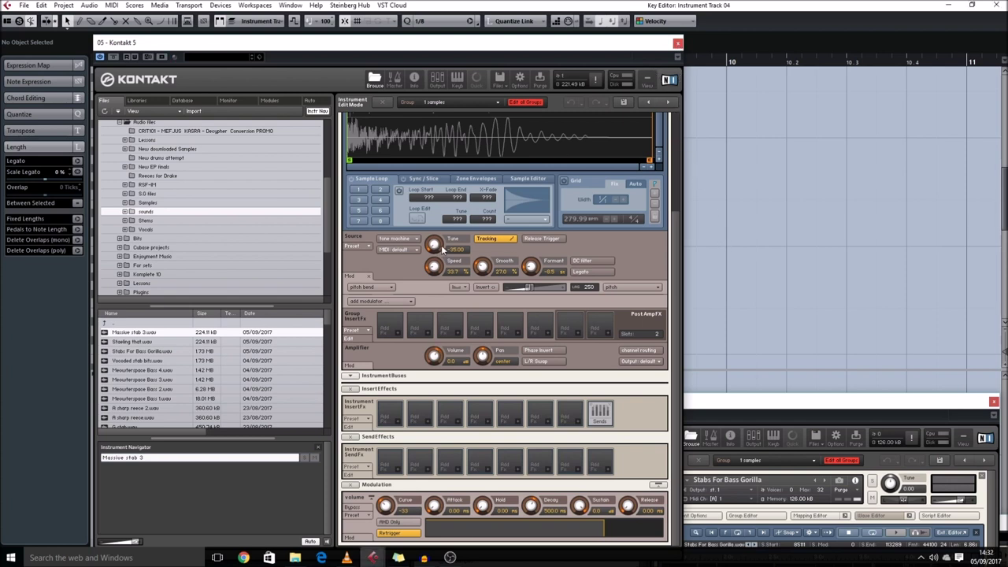
drag(527, 222, 521, 259)
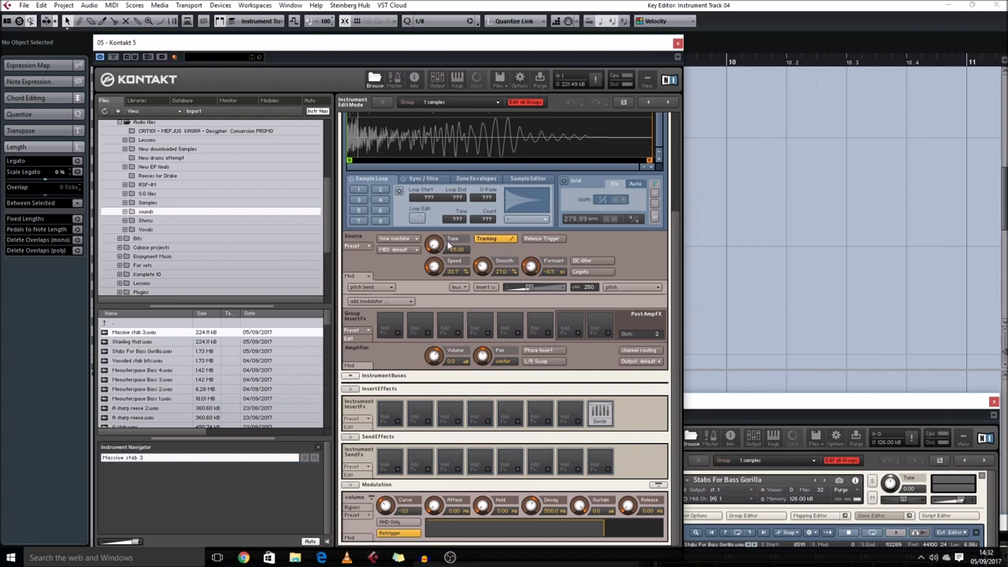
click(678, 45)
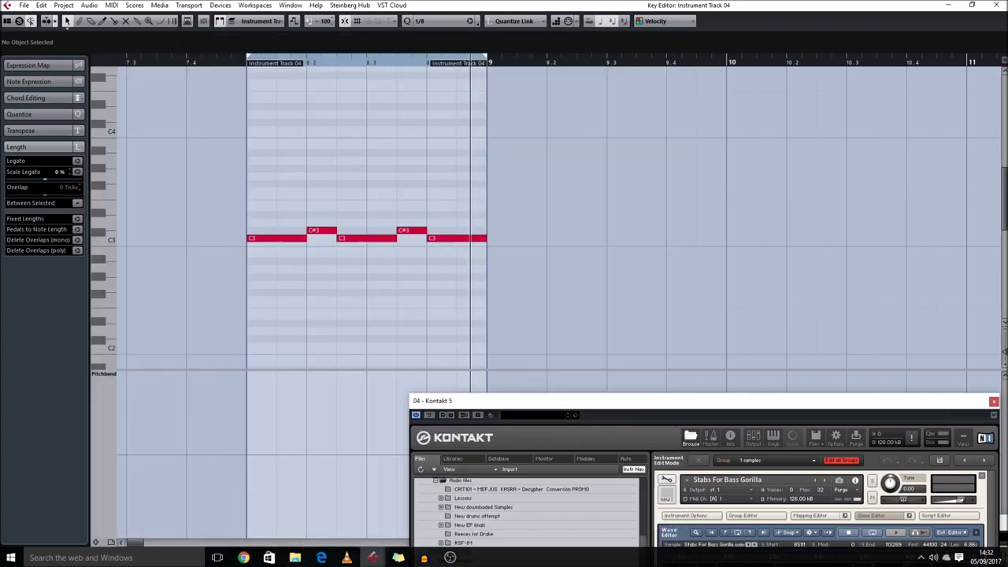
Step: Close the Key Editor, solo Instrument Track 01 and its copy, and play their MIDI parts from bar 1
key(Return)
key(g)
key(g)
key(g)
key(shift+g)
click(306, 122)
click(197, 118)
shift+click(194, 140)
key(space)
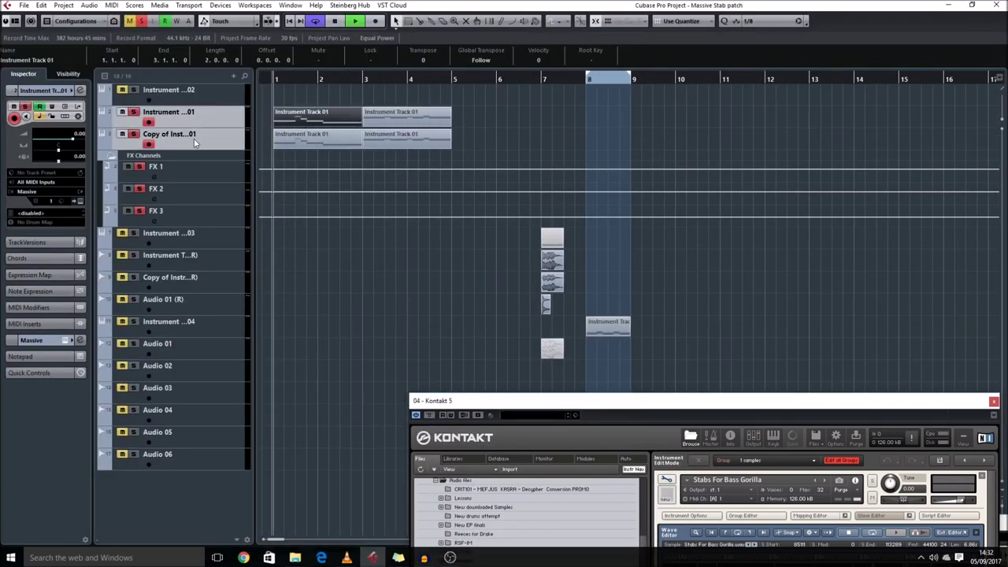
key(s)
key(shift+h)
click(412, 180)
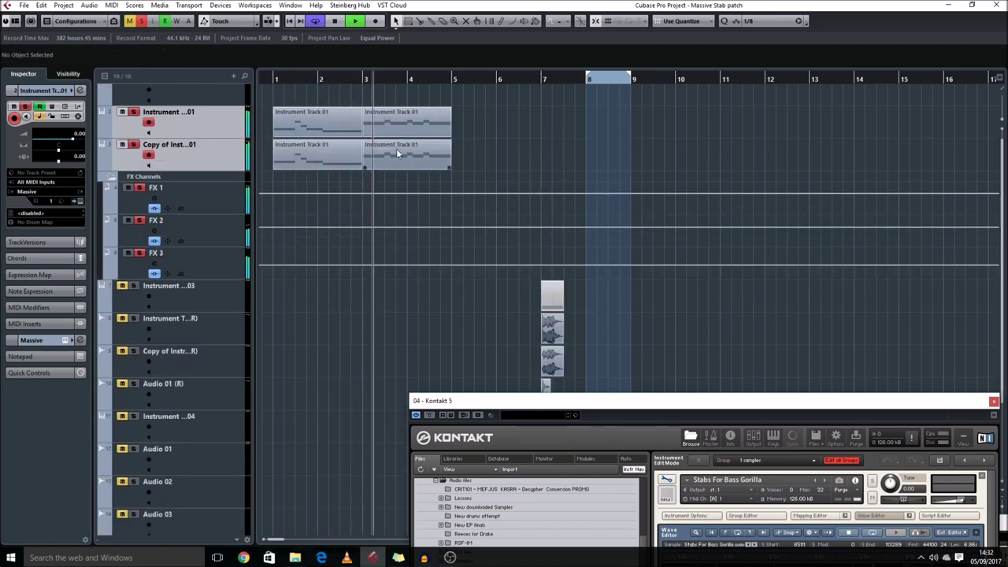
click(328, 153)
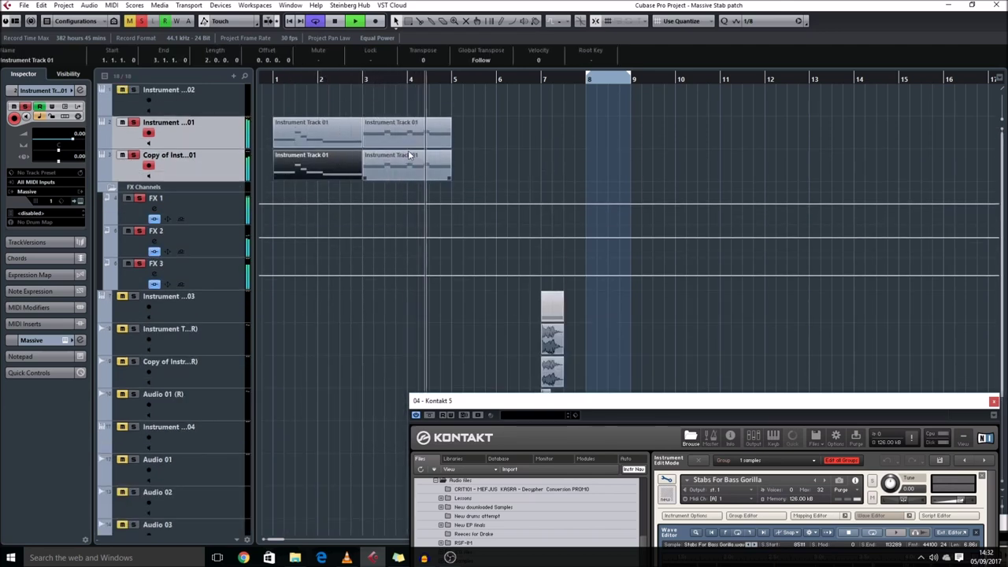
Step: Stop playback, clear the solo on Instrument Track 01 and its copy, and select the Audio 06 track
key(s)
key(g)
key(g)
key(g)
key(g)
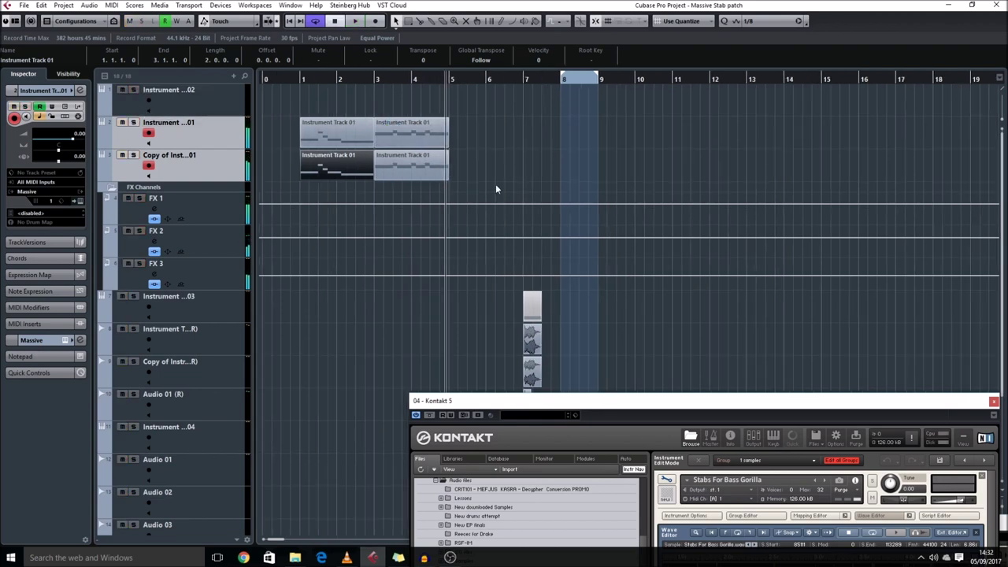
key(shift+g)
key(shift+g)
click(466, 144)
click(198, 240)
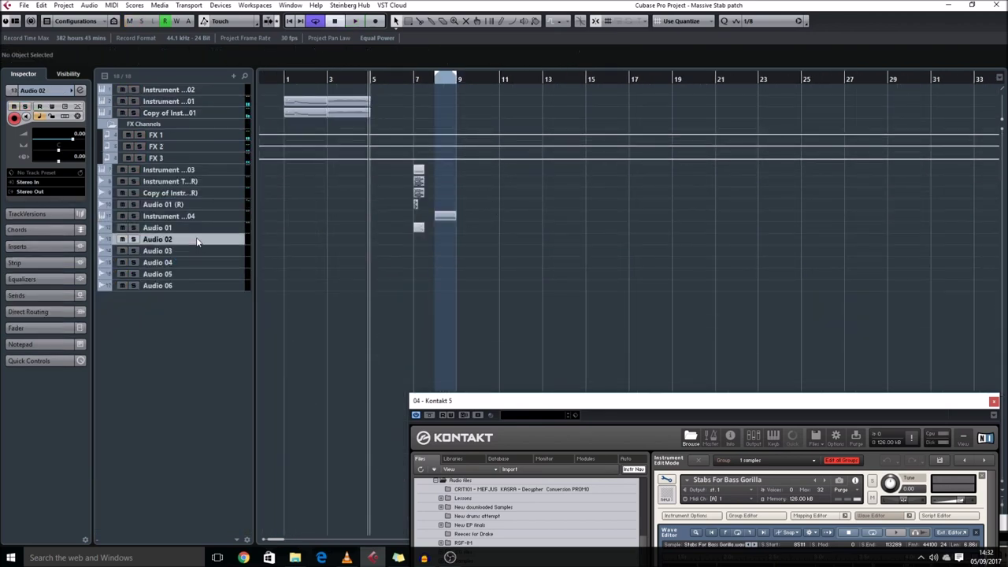
click(211, 287)
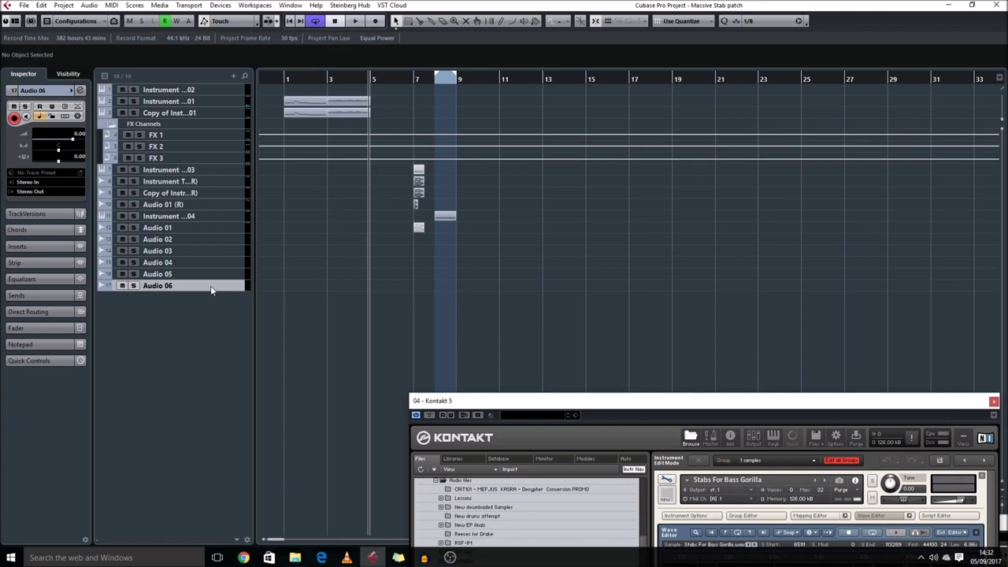